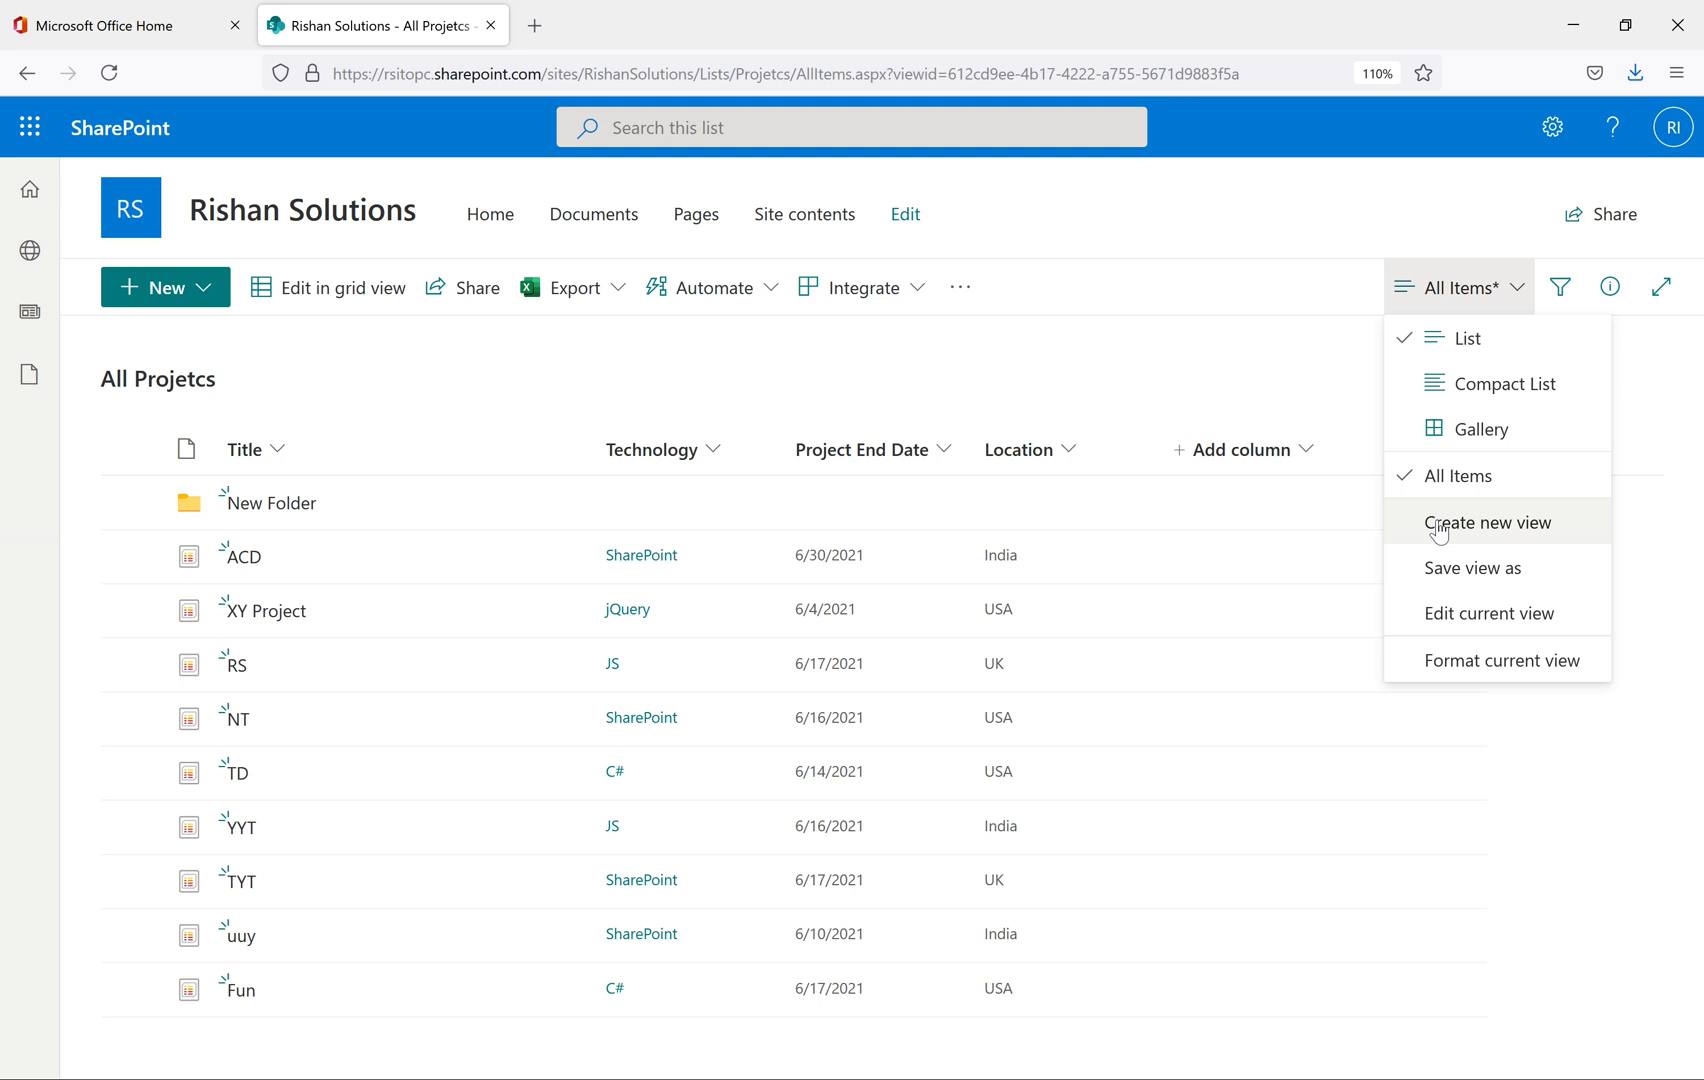
Open the list settings of the All Projetcs list
left_click(1487, 525)
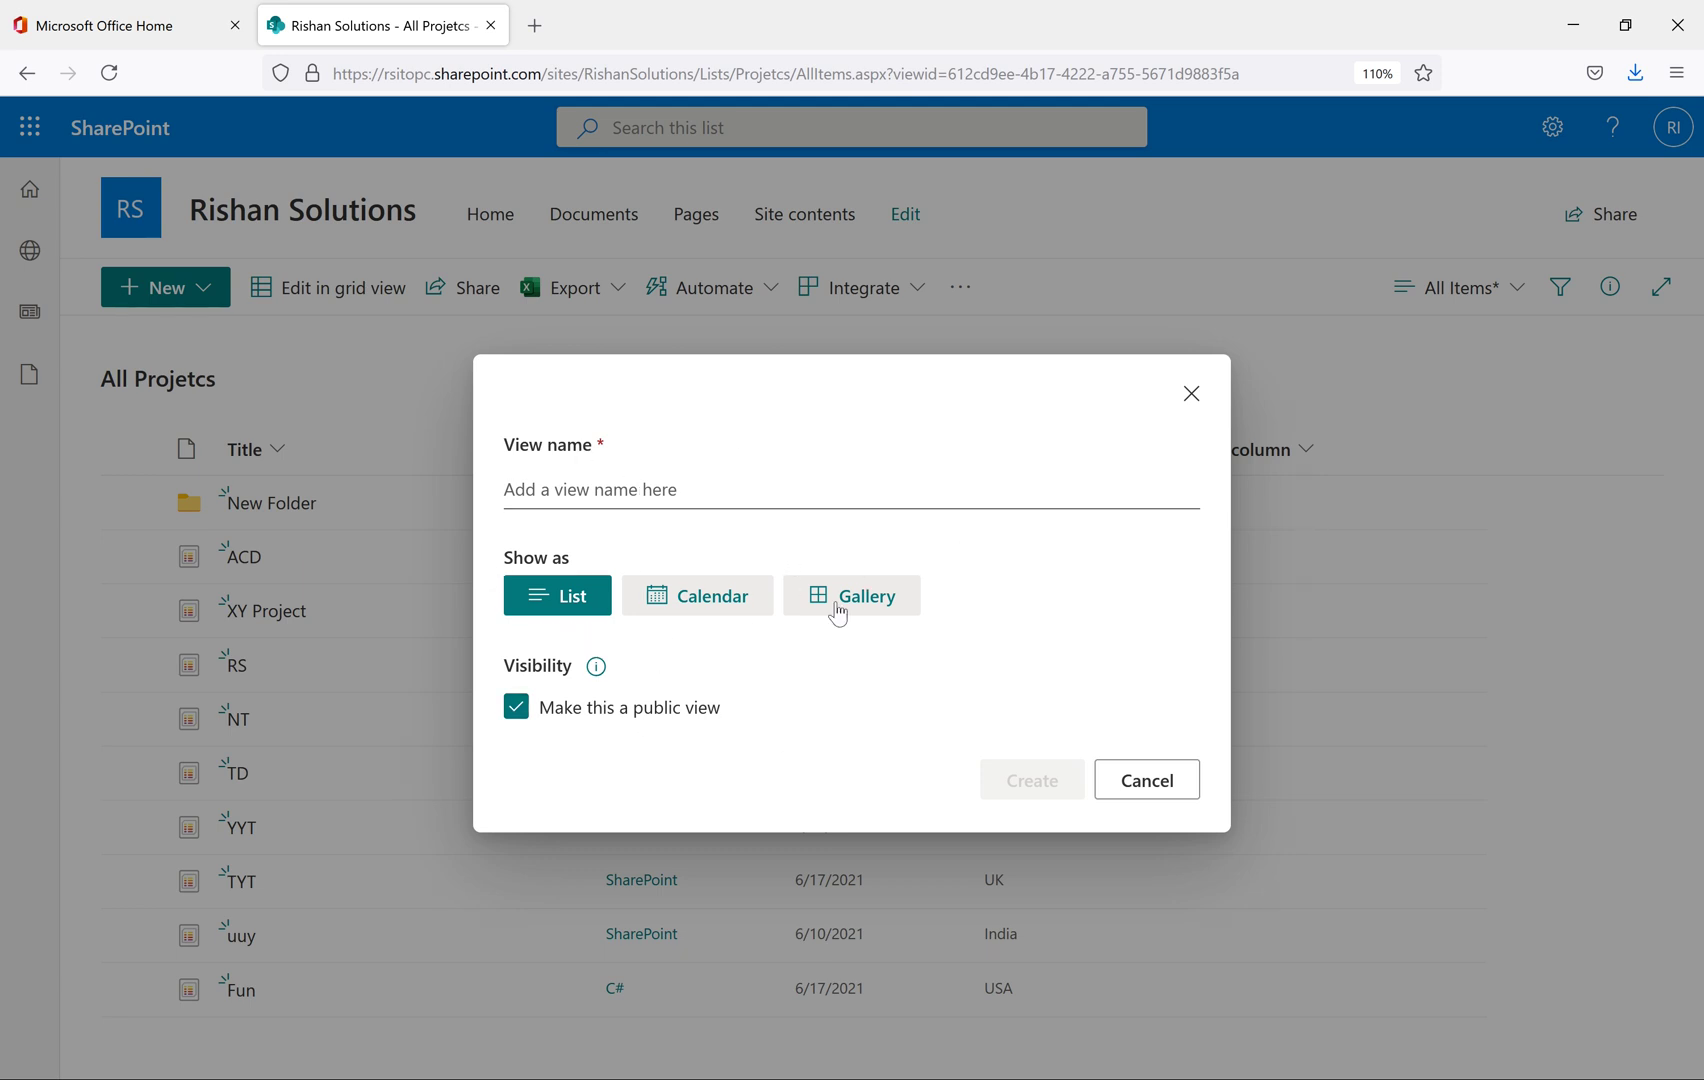
left_click(1191, 400)
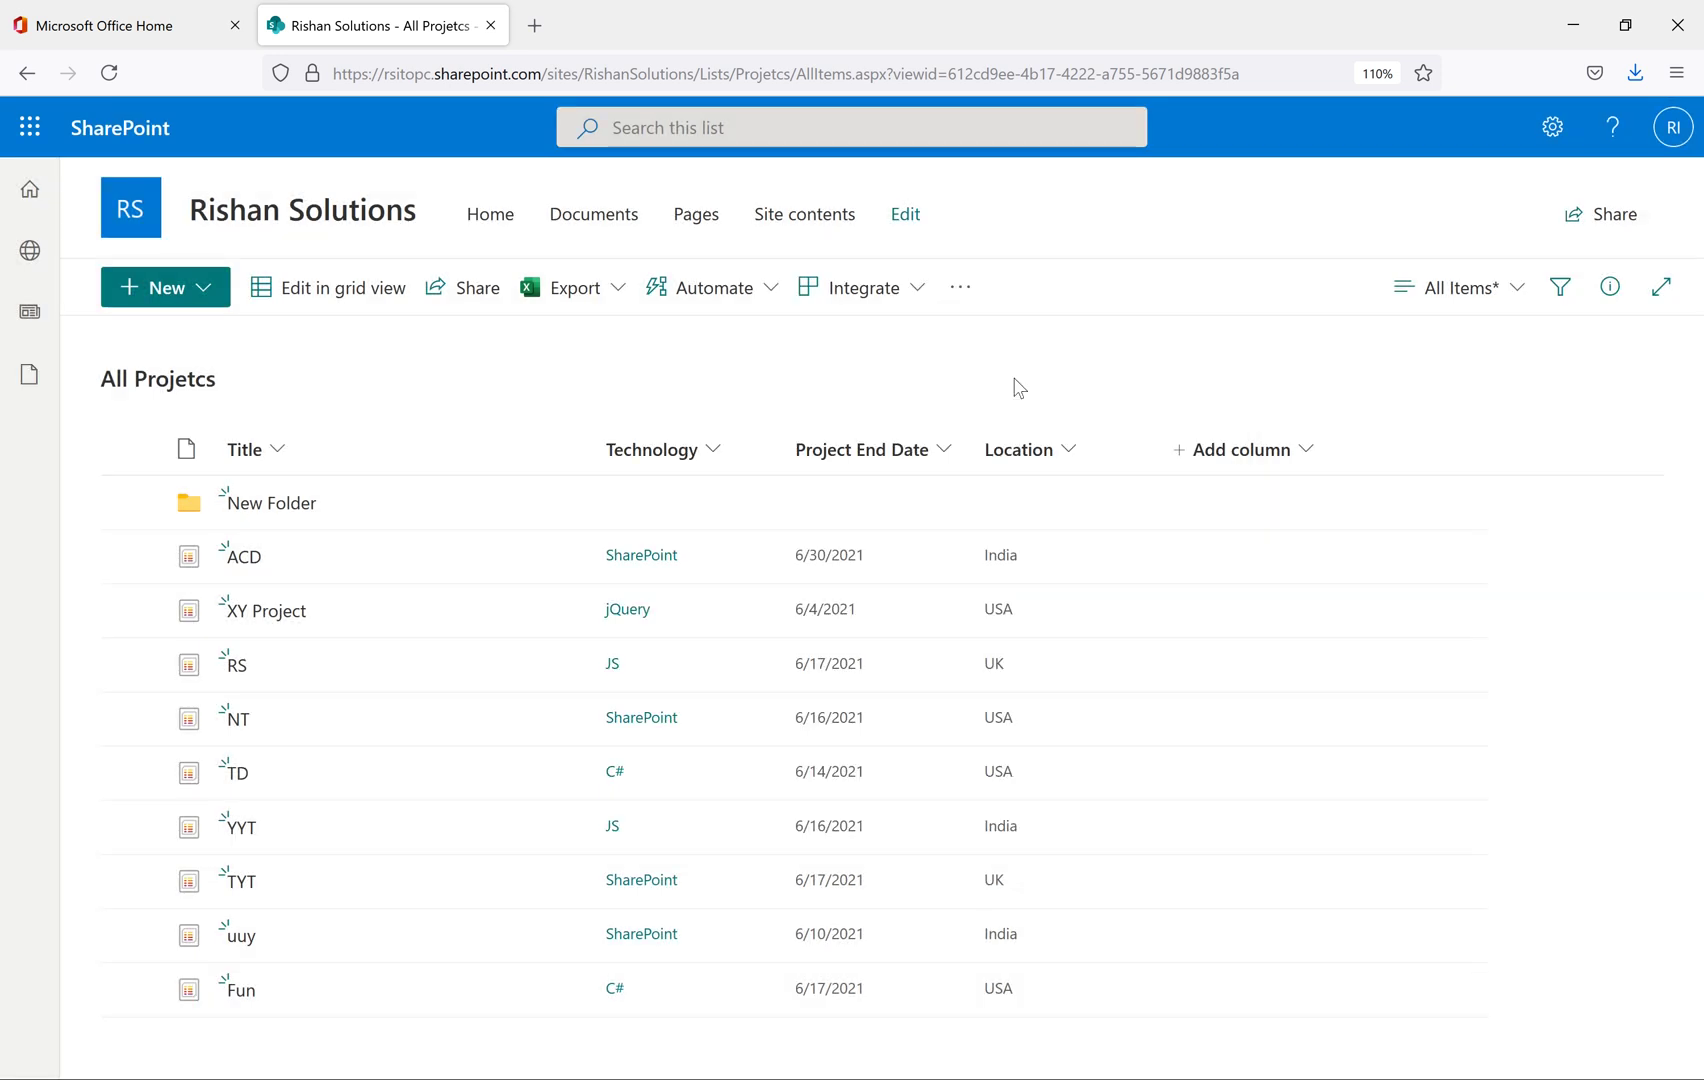
left_click(1554, 138)
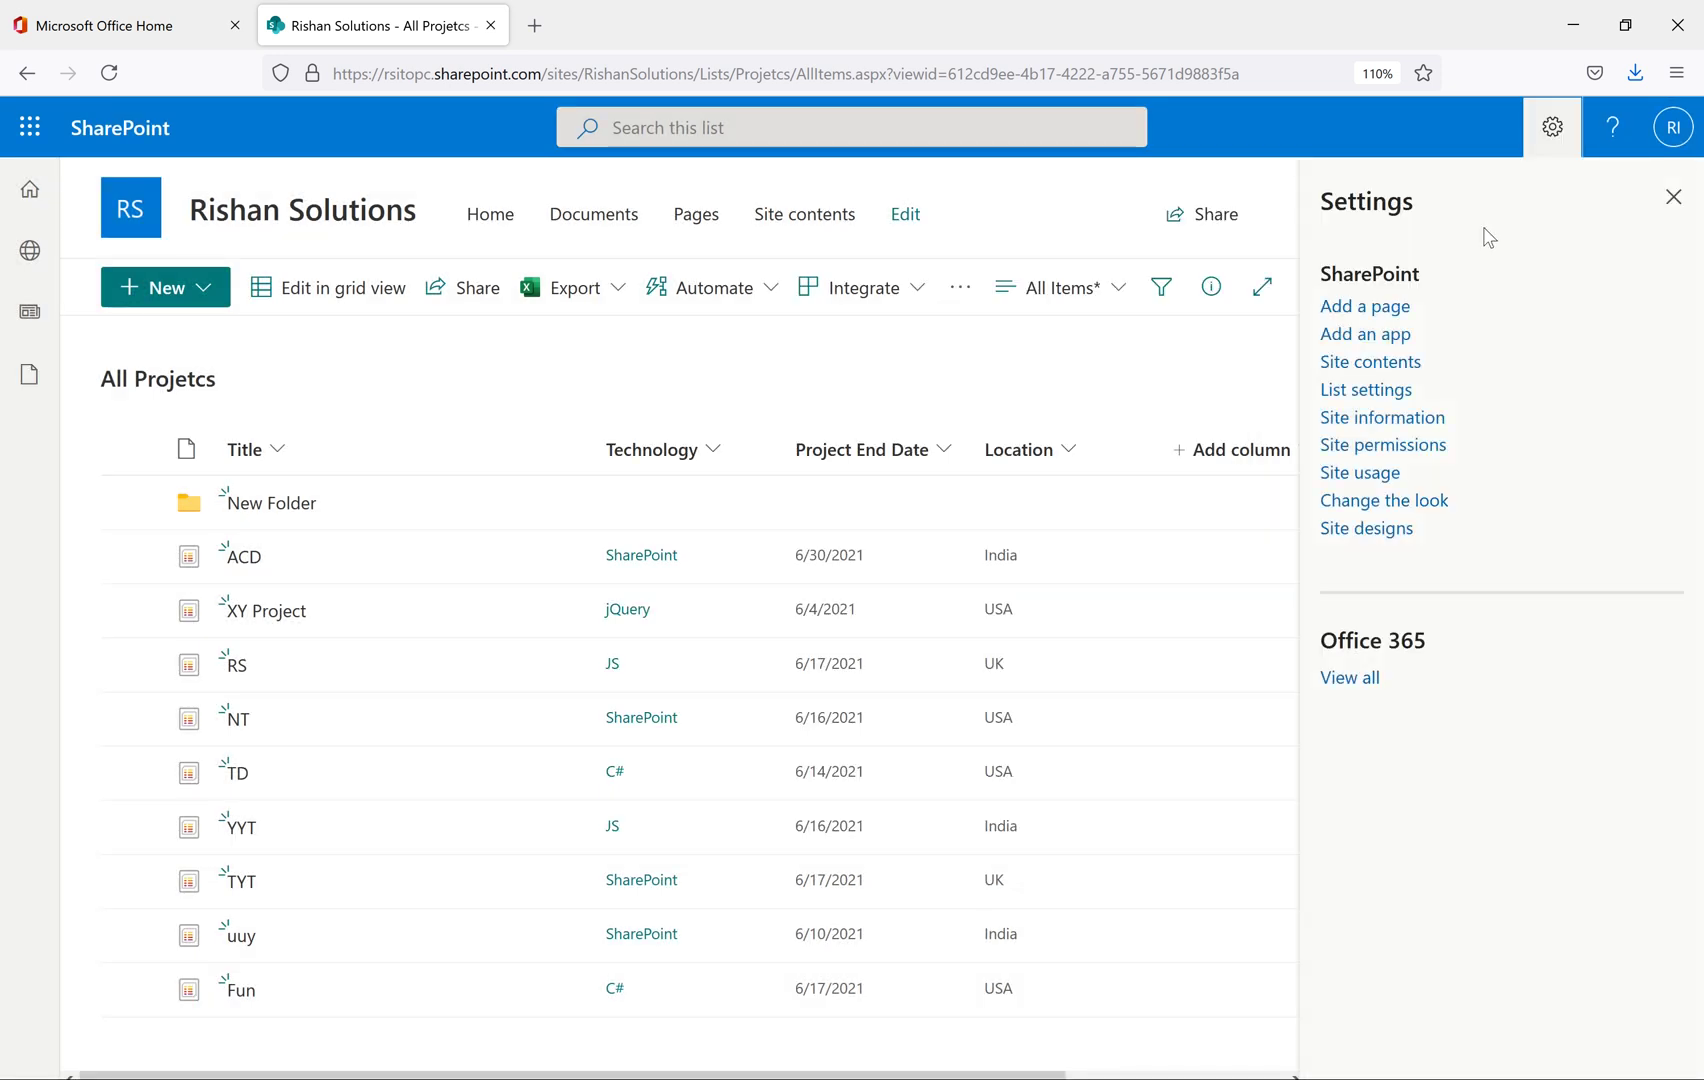
left_click(1364, 400)
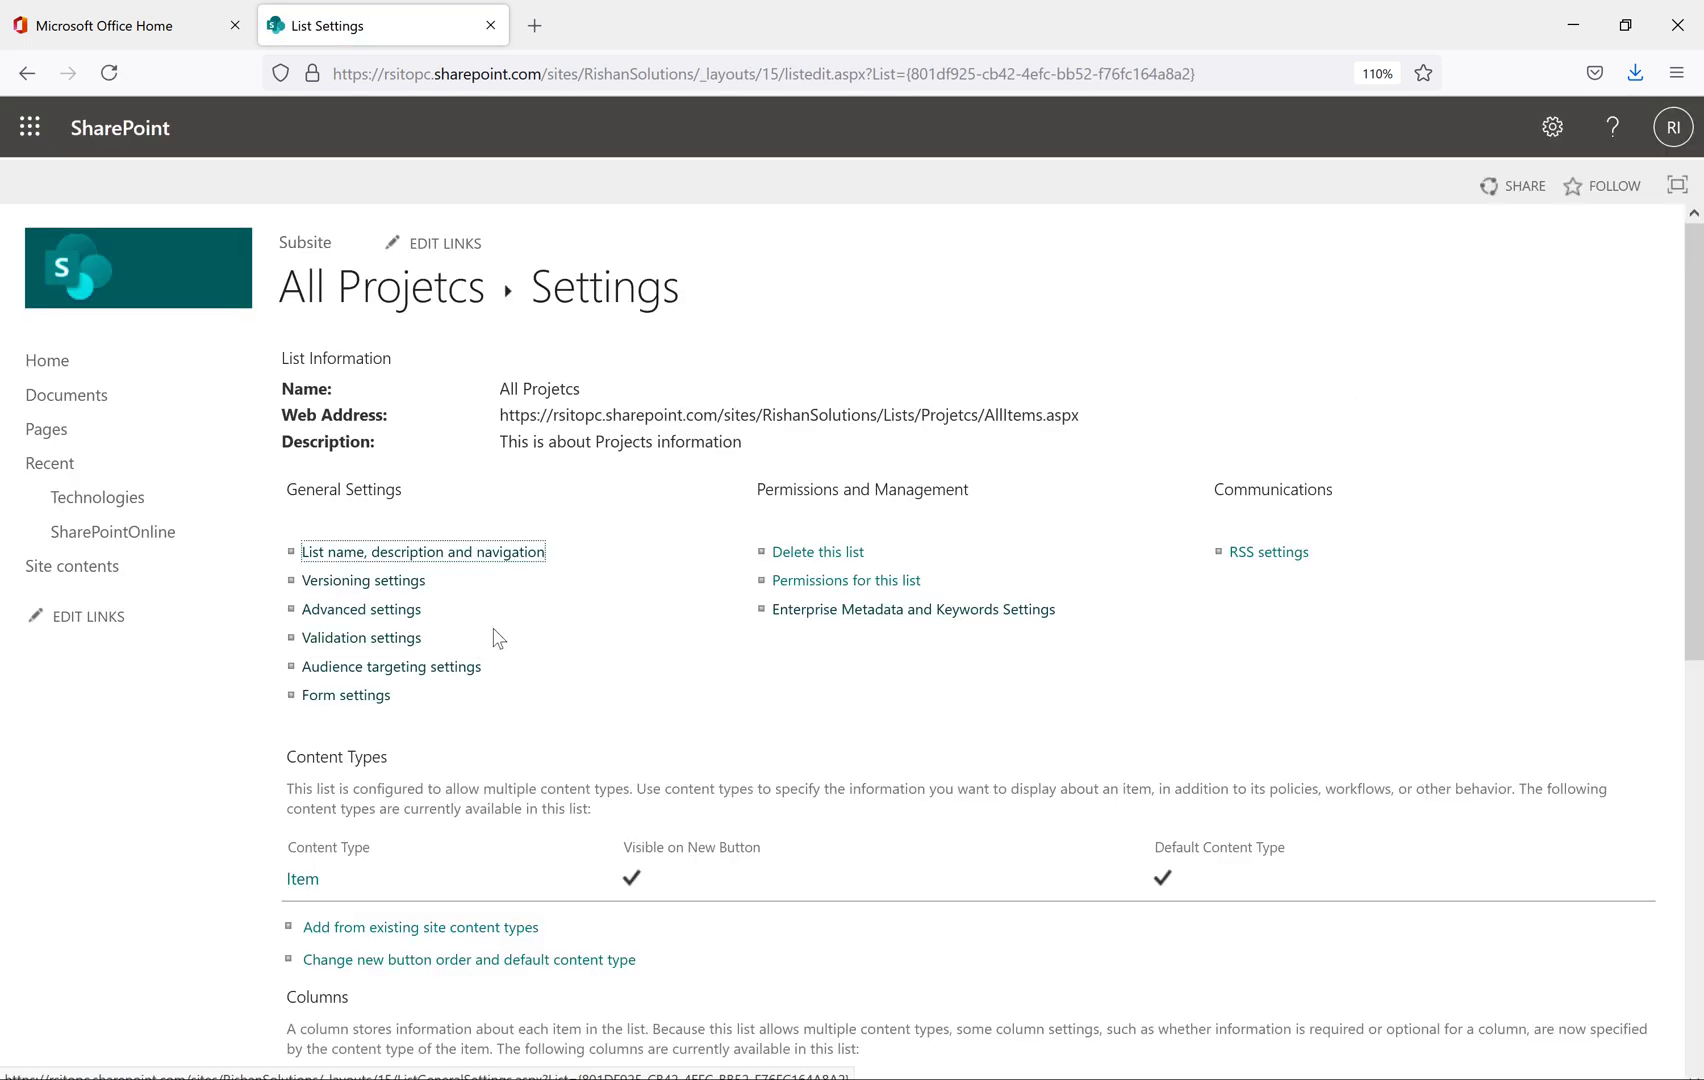
Start a new Standard View for the All Projetcs list and name it Technology
scroll(495, 639, "down", 7)
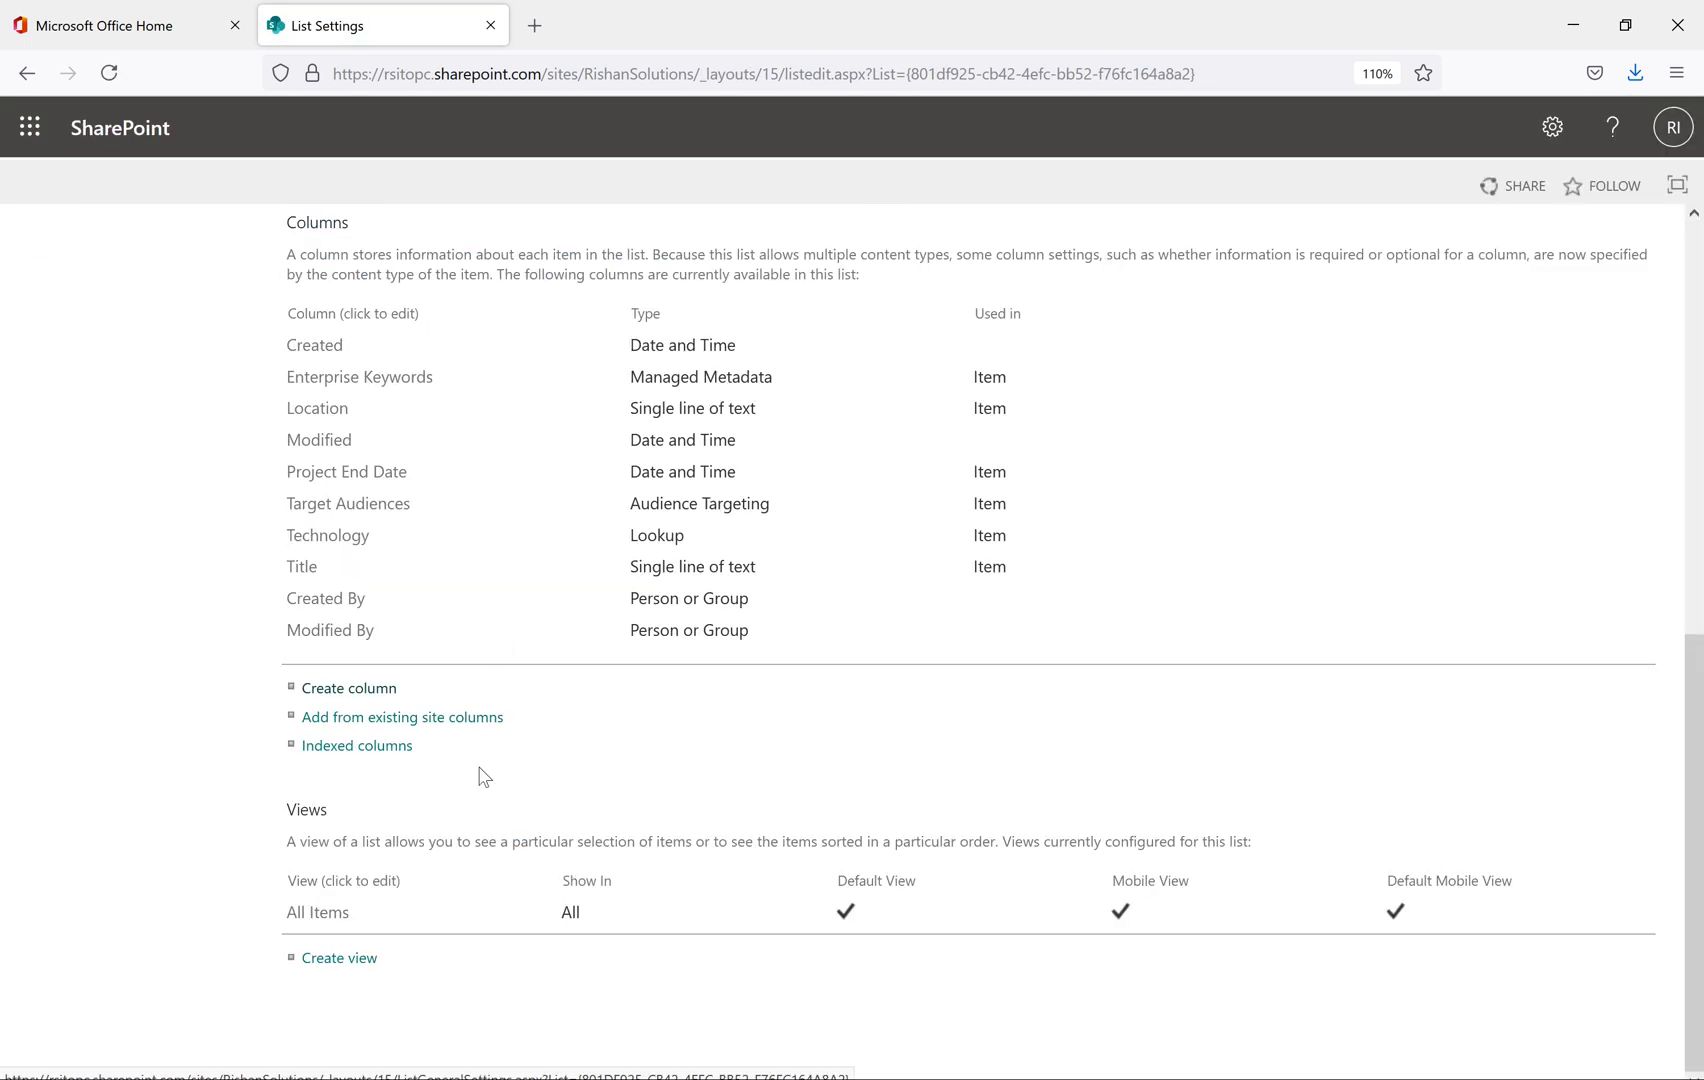
left_click_drag(343, 816, 285, 810)
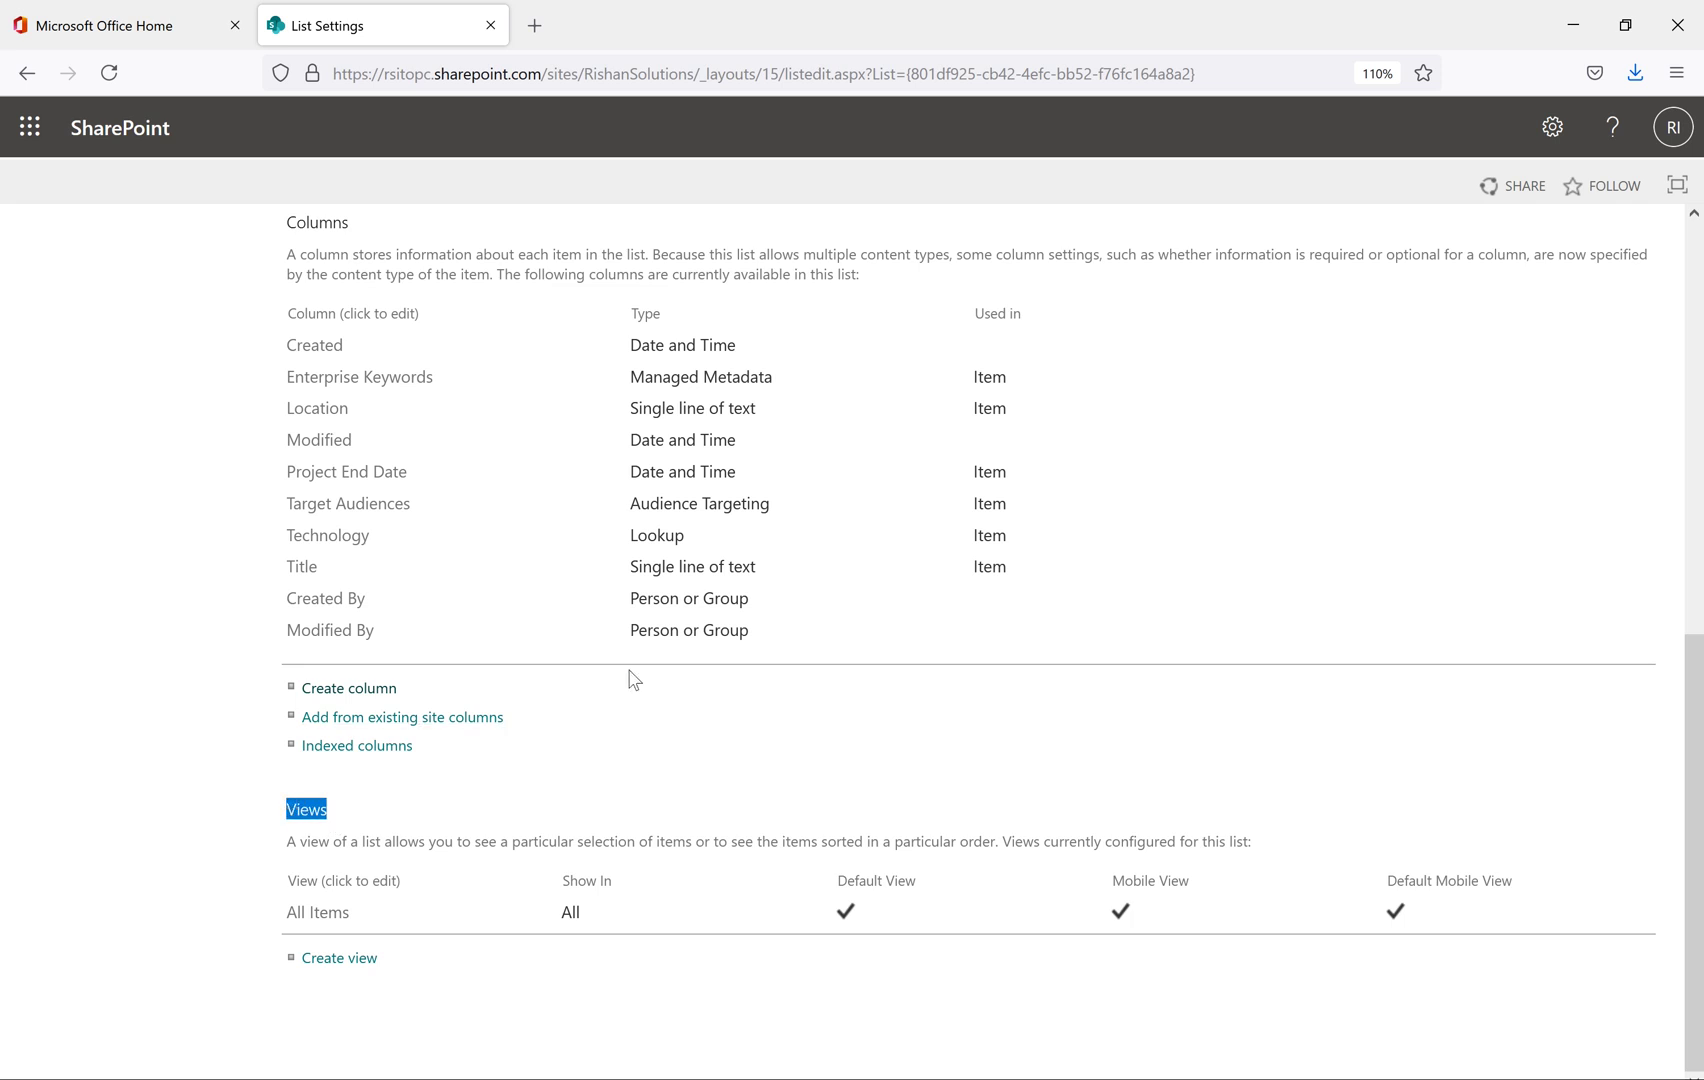
left_click_drag(358, 917, 290, 925)
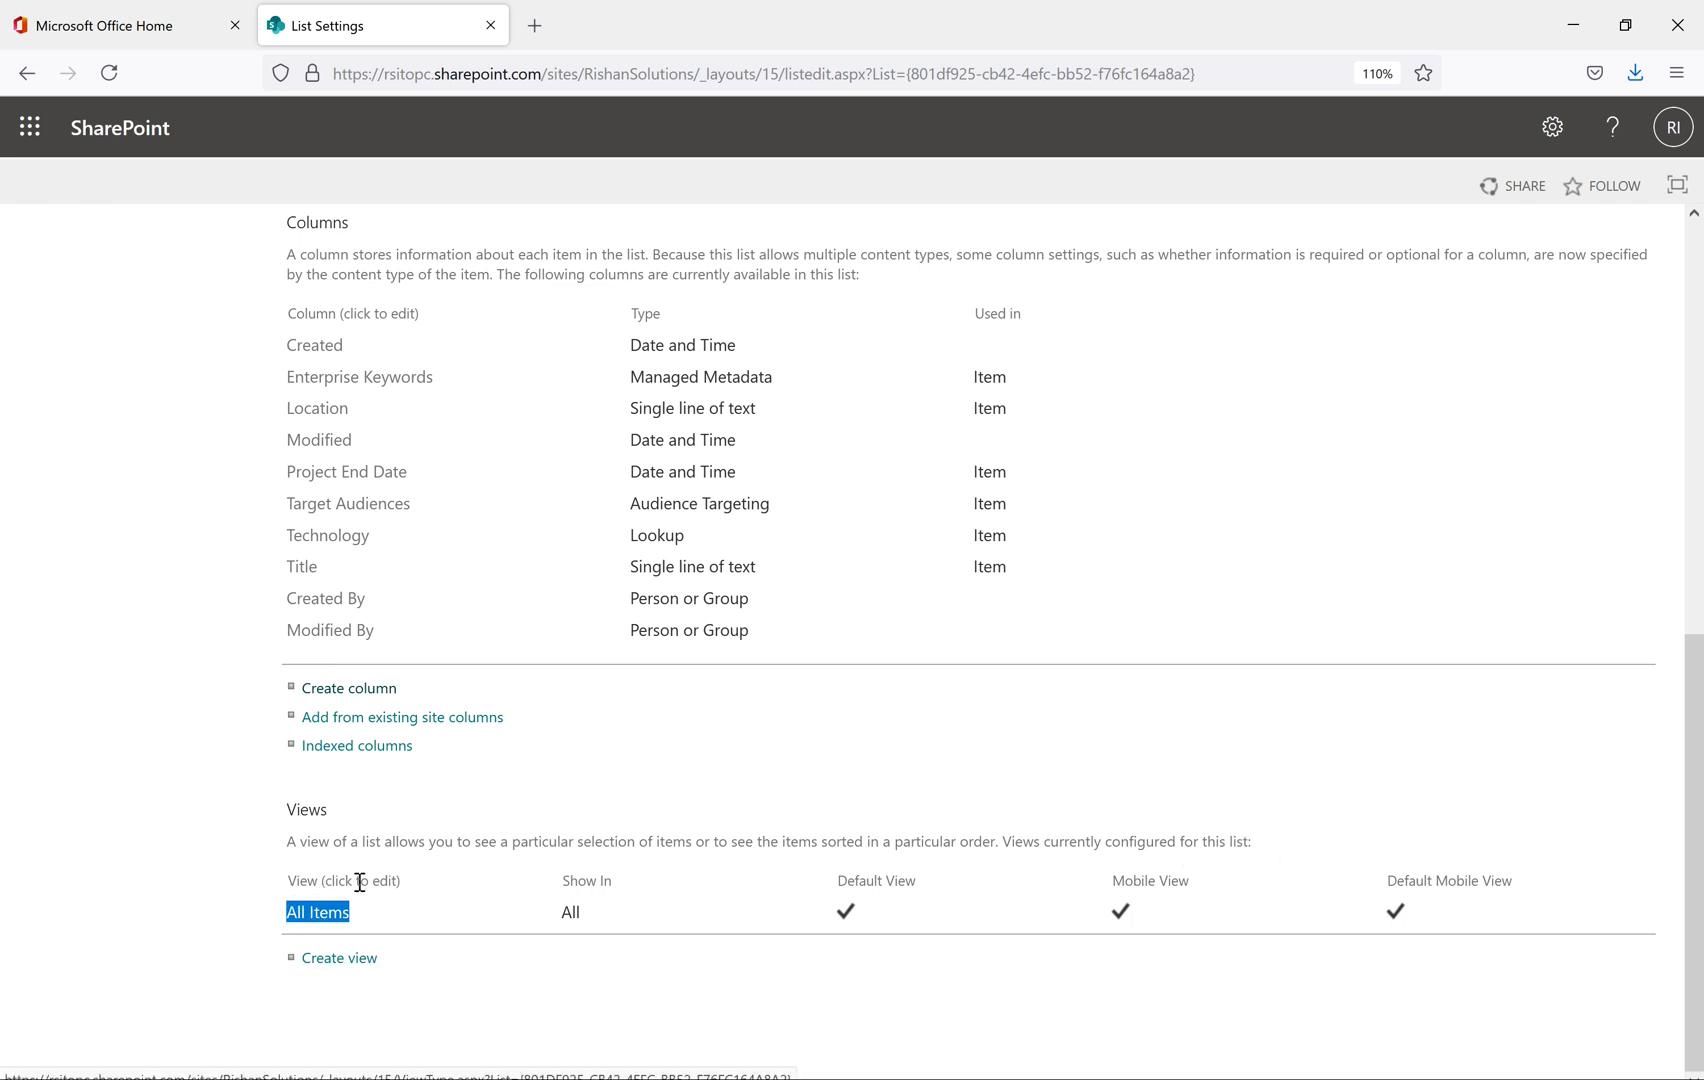
left_click(334, 960)
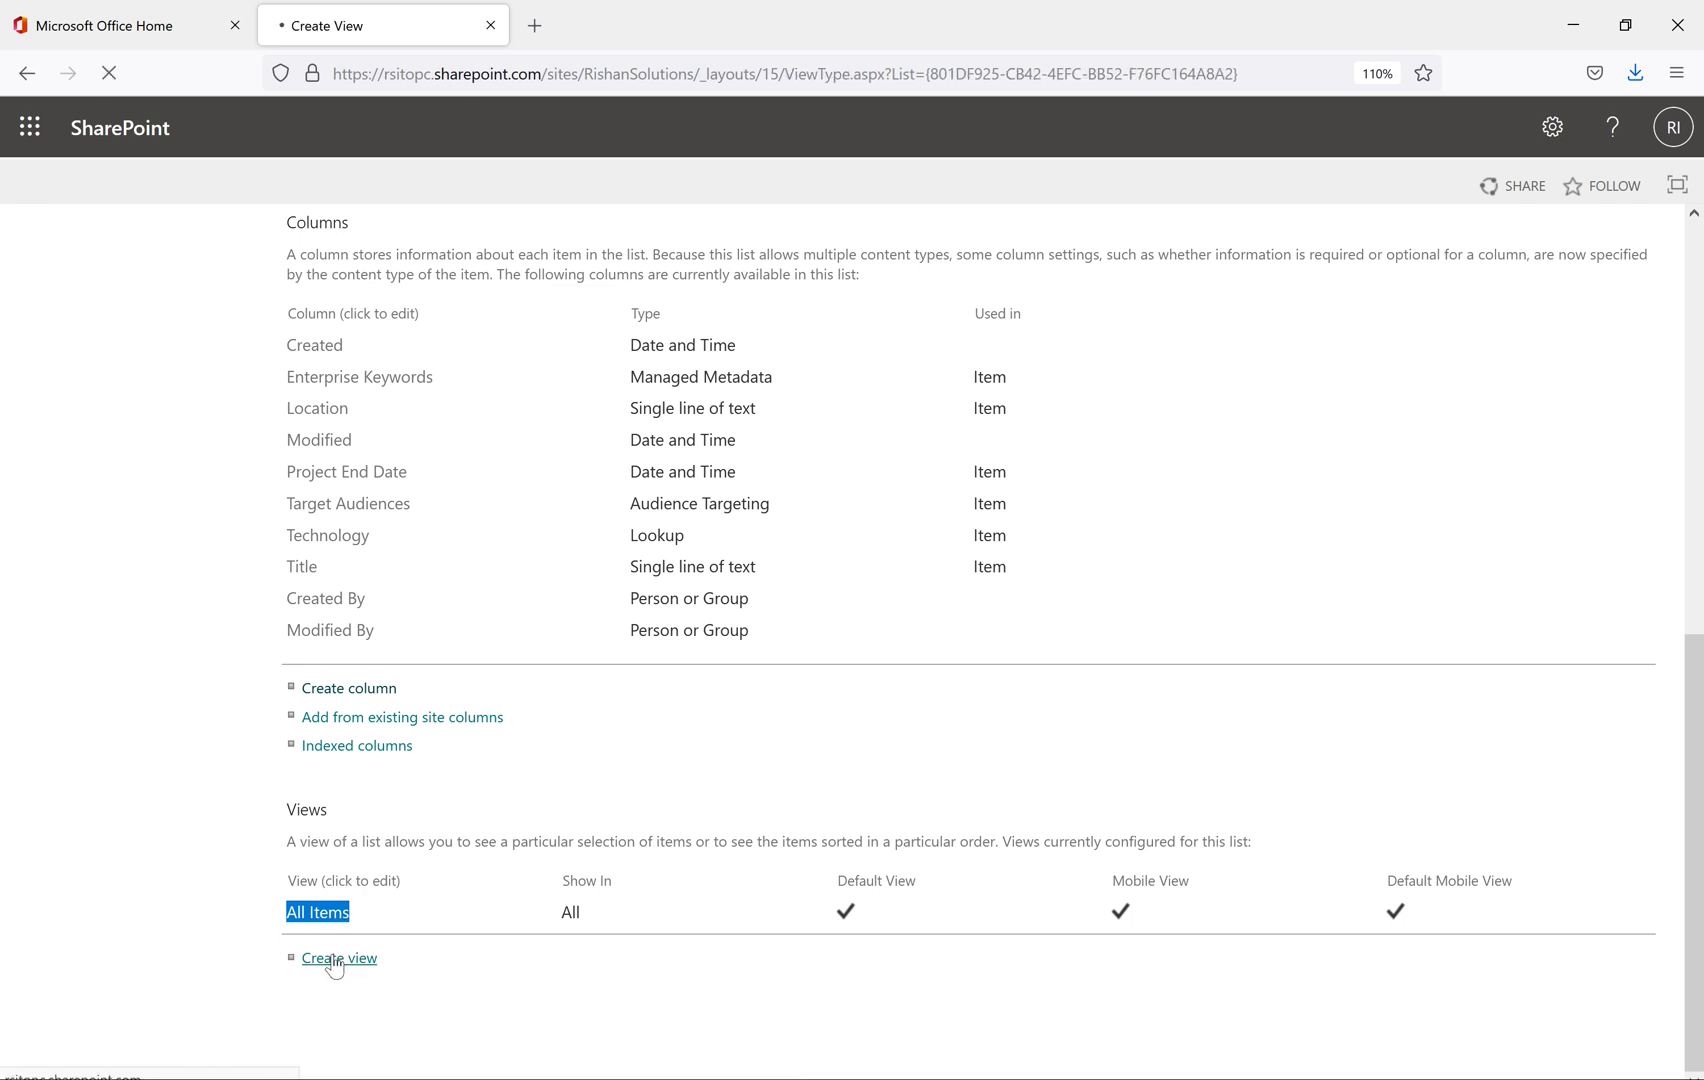
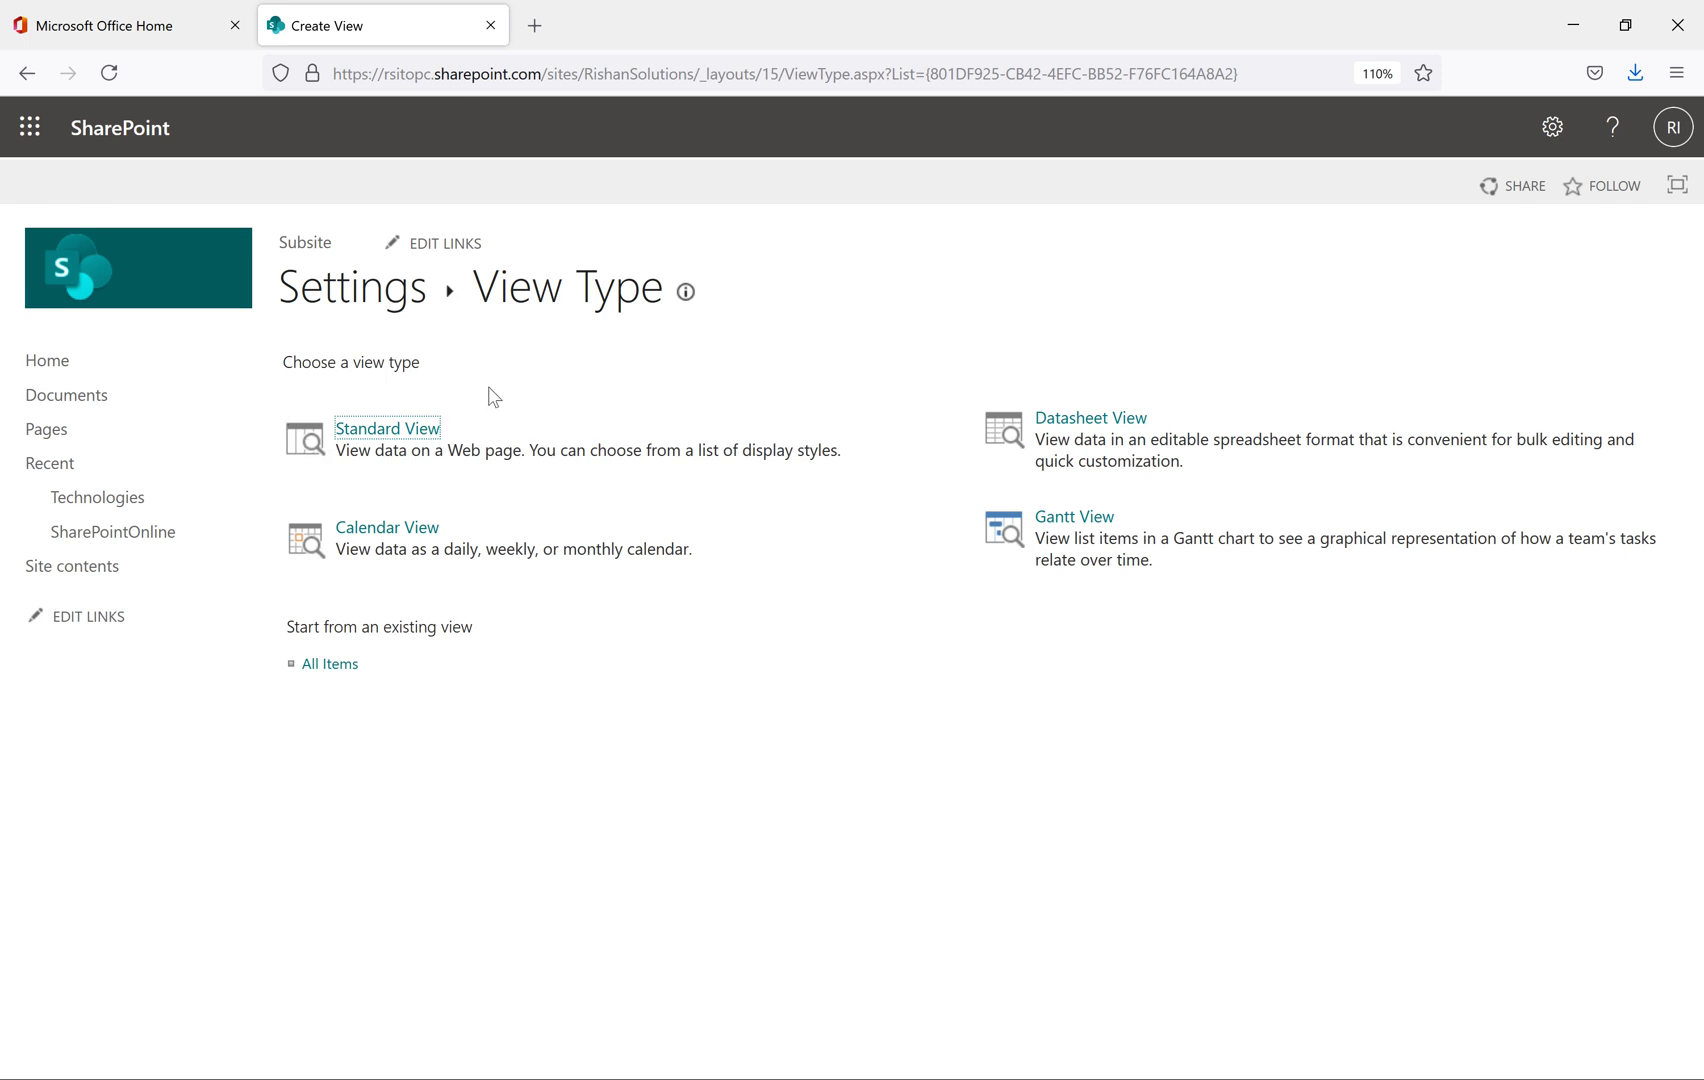
left_click(388, 429)
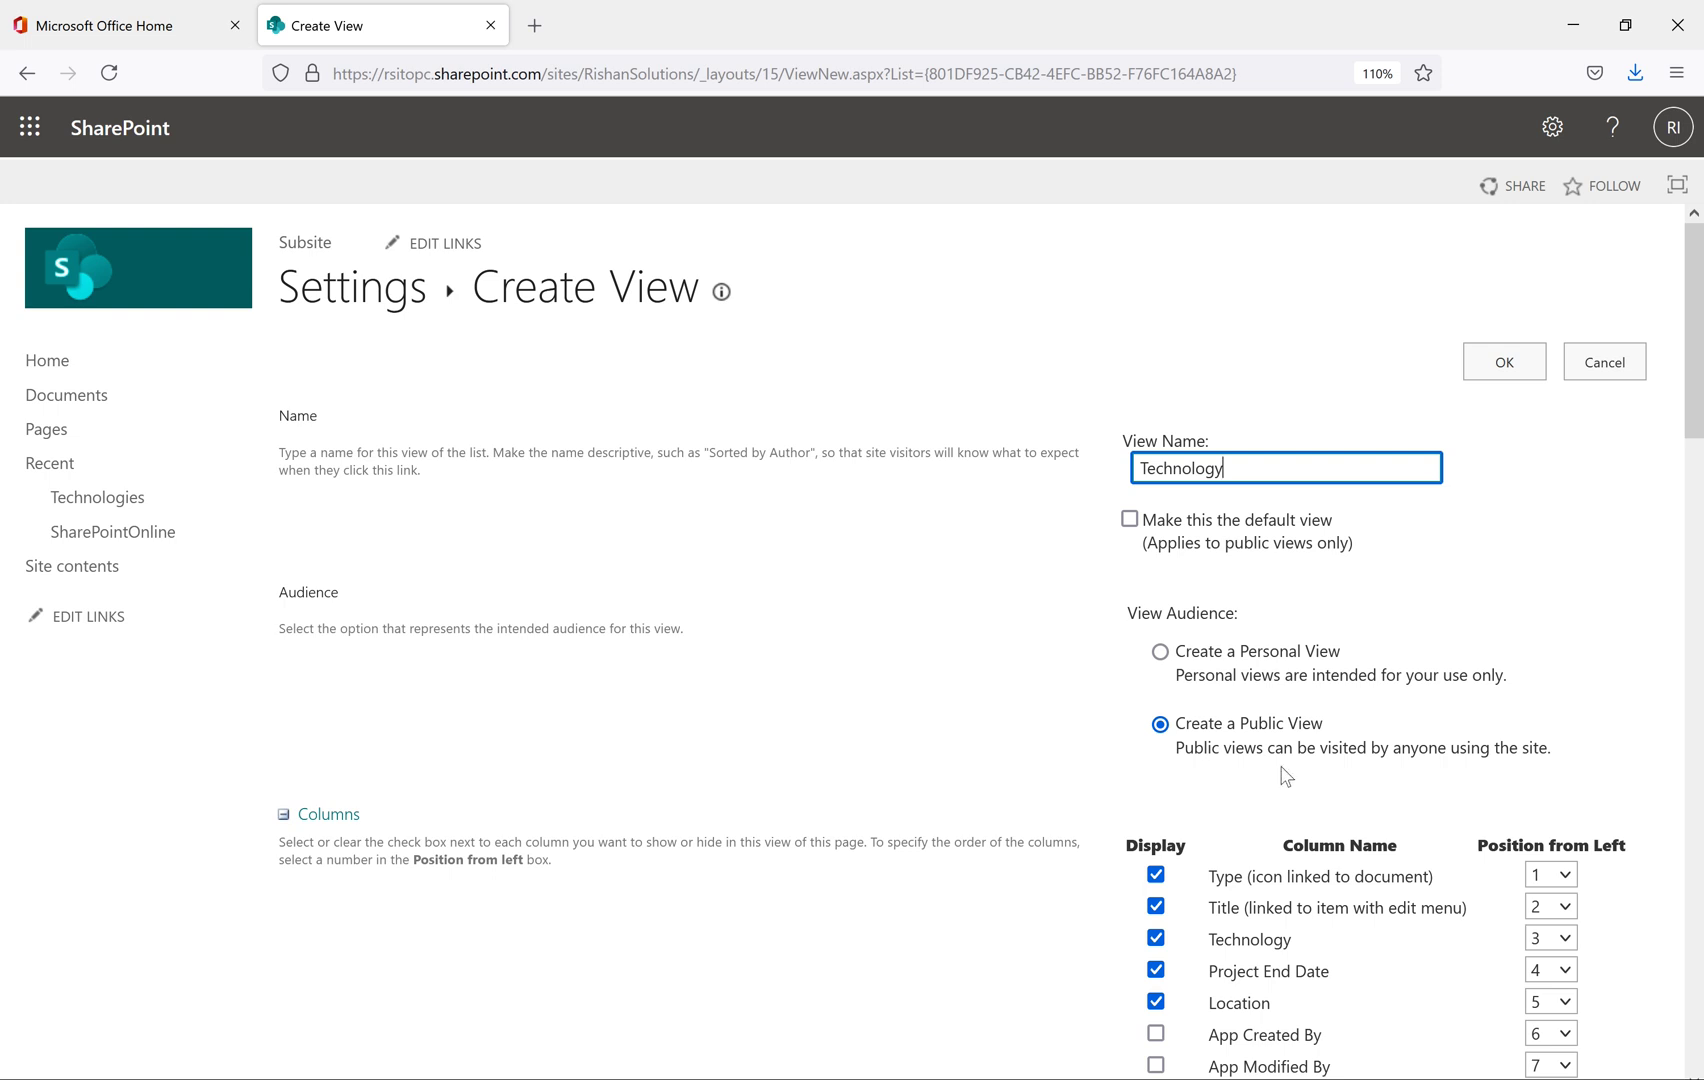
key("ctrl+a")
Include the ID and Created By columns among the columns displayed in the Technology view
scroll(76, 563, "down", 3)
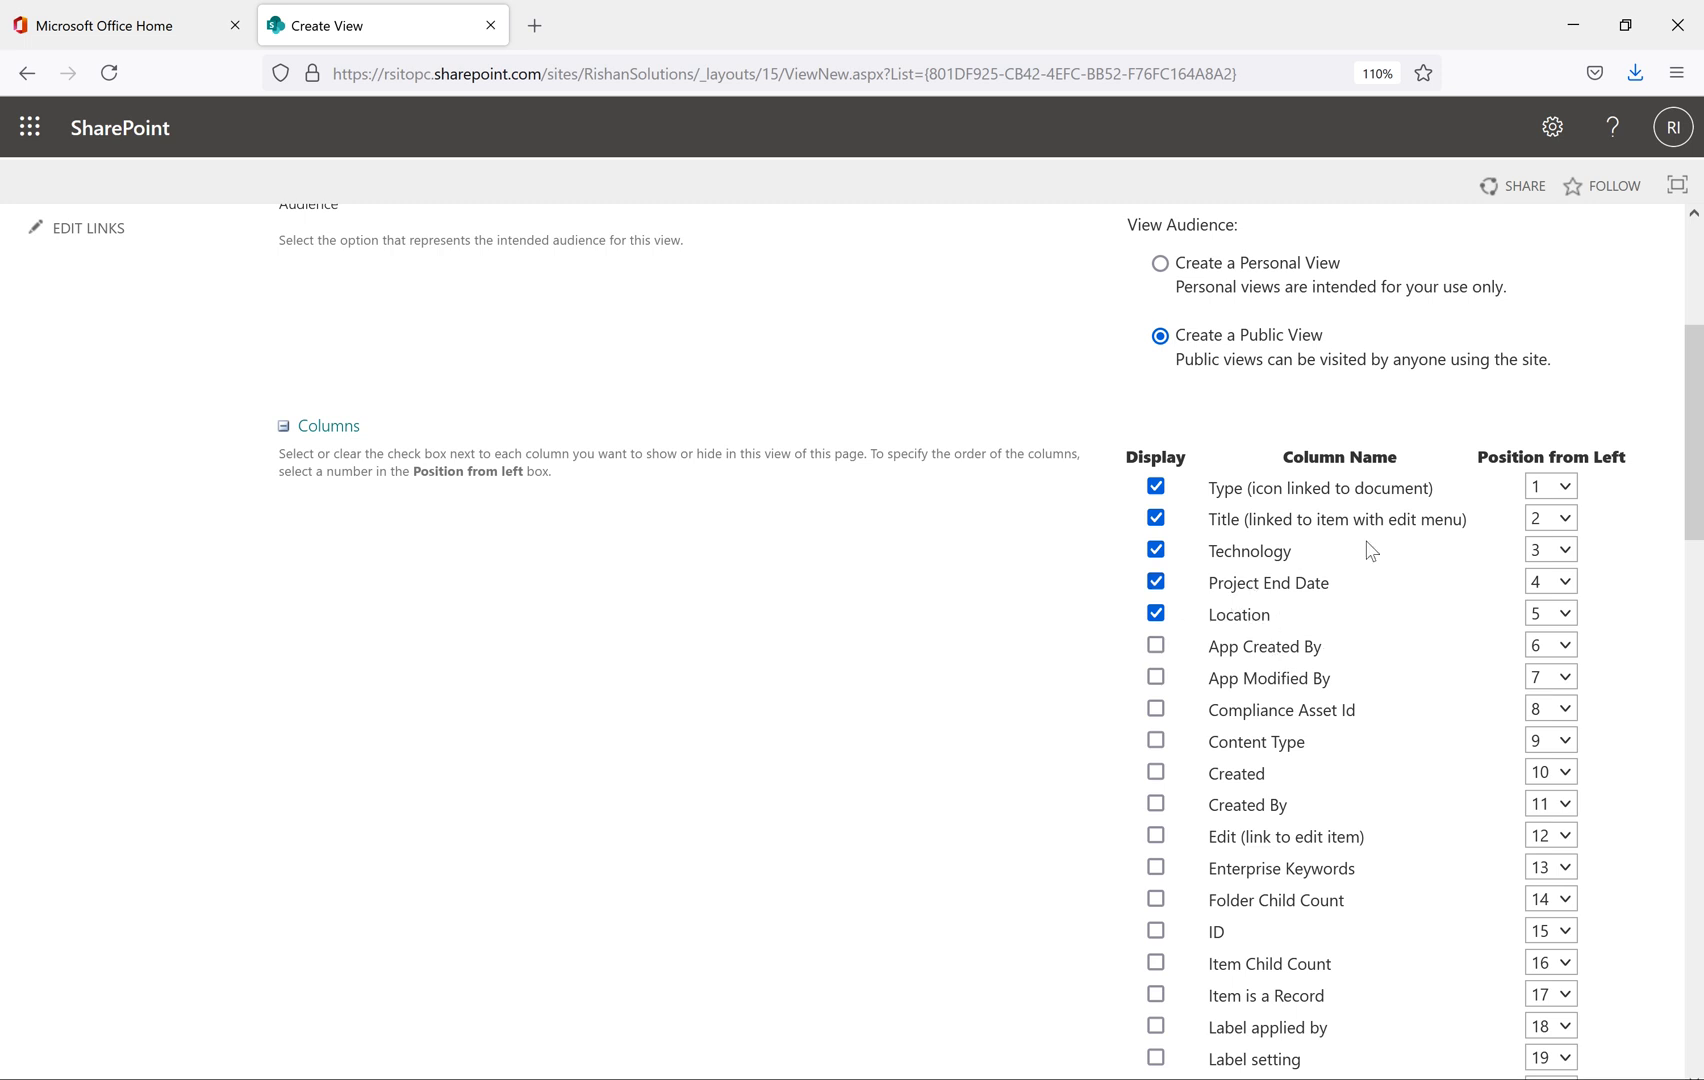
scroll(1370, 551, "down", 3)
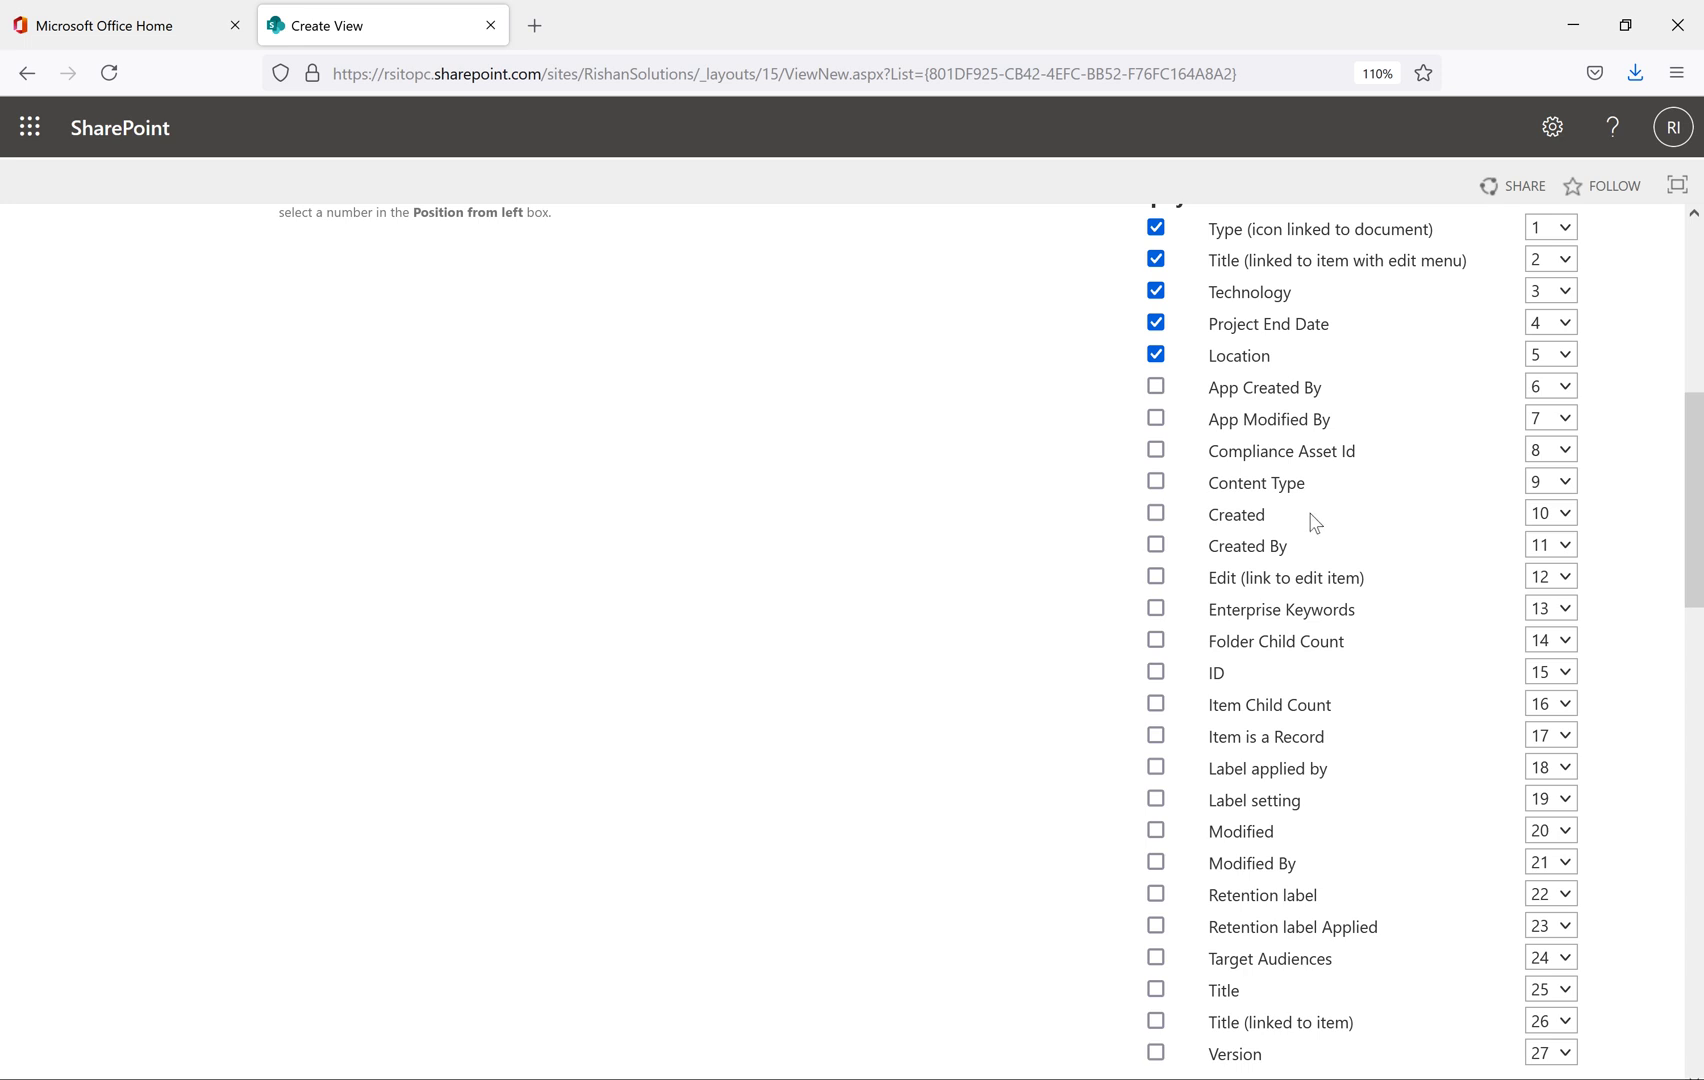
scroll(1347, 625, "down", 3)
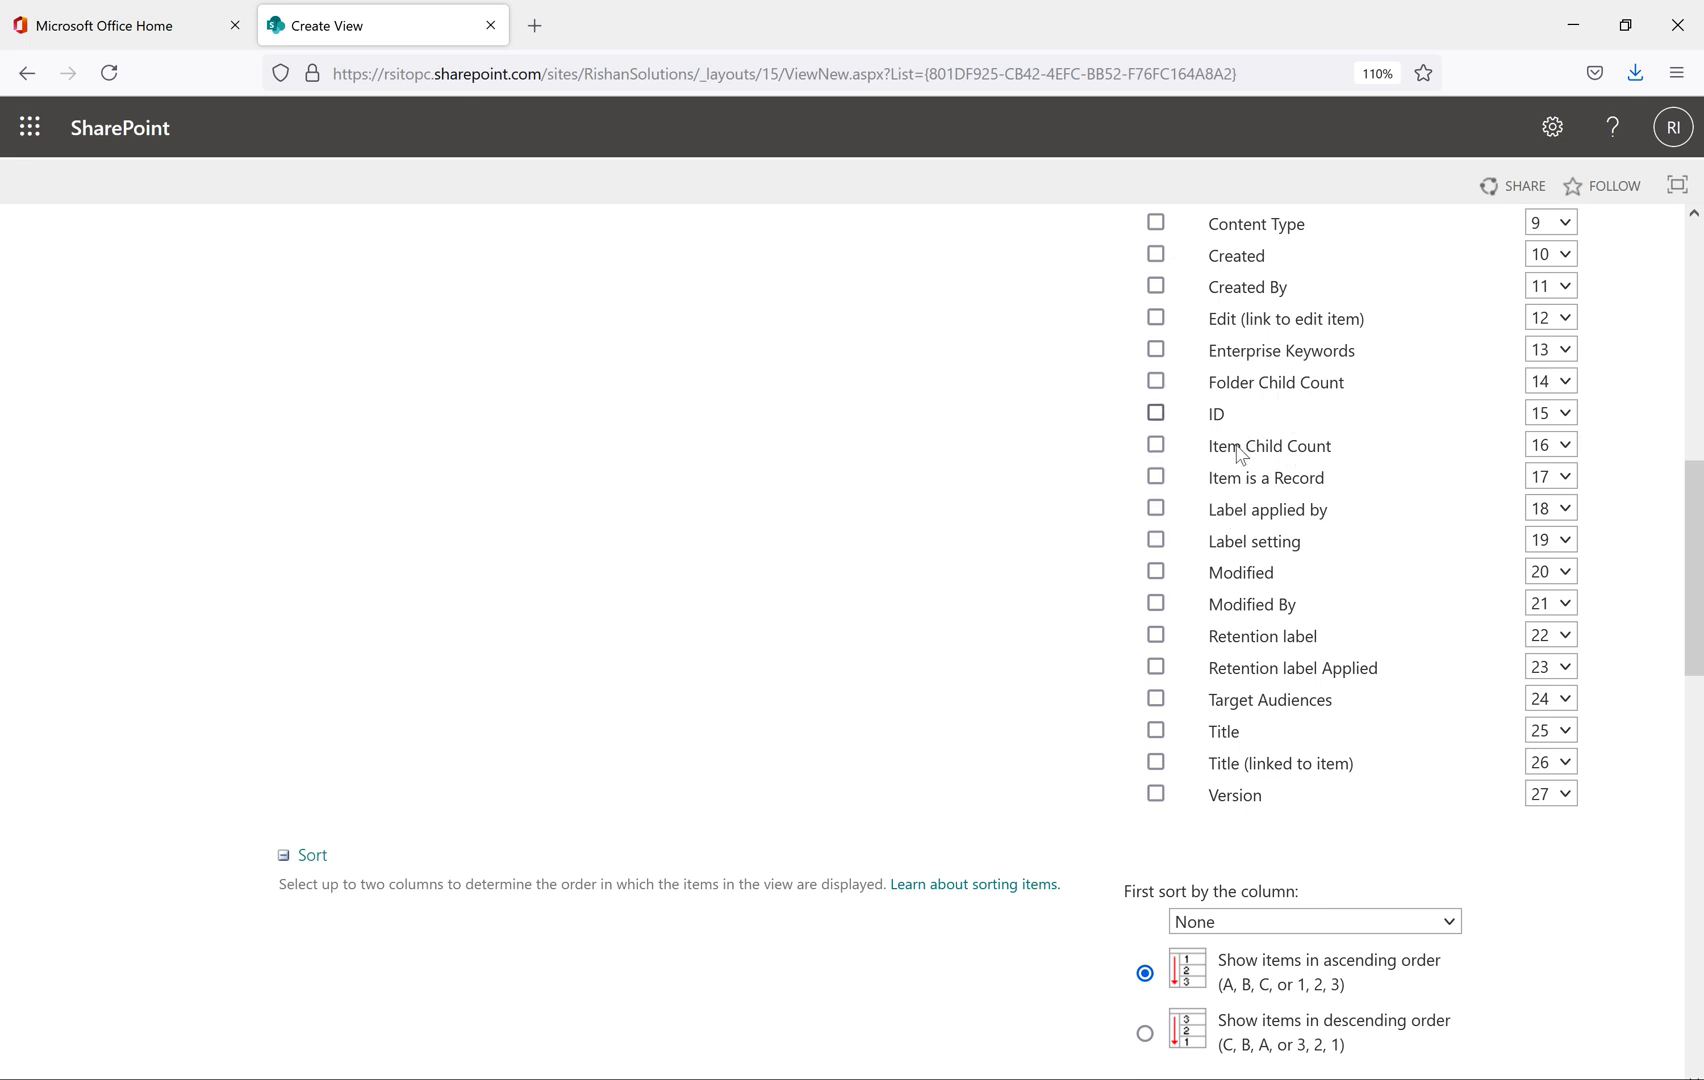
scroll(1292, 543, "up", 5)
scroll(1289, 544, "down", 3)
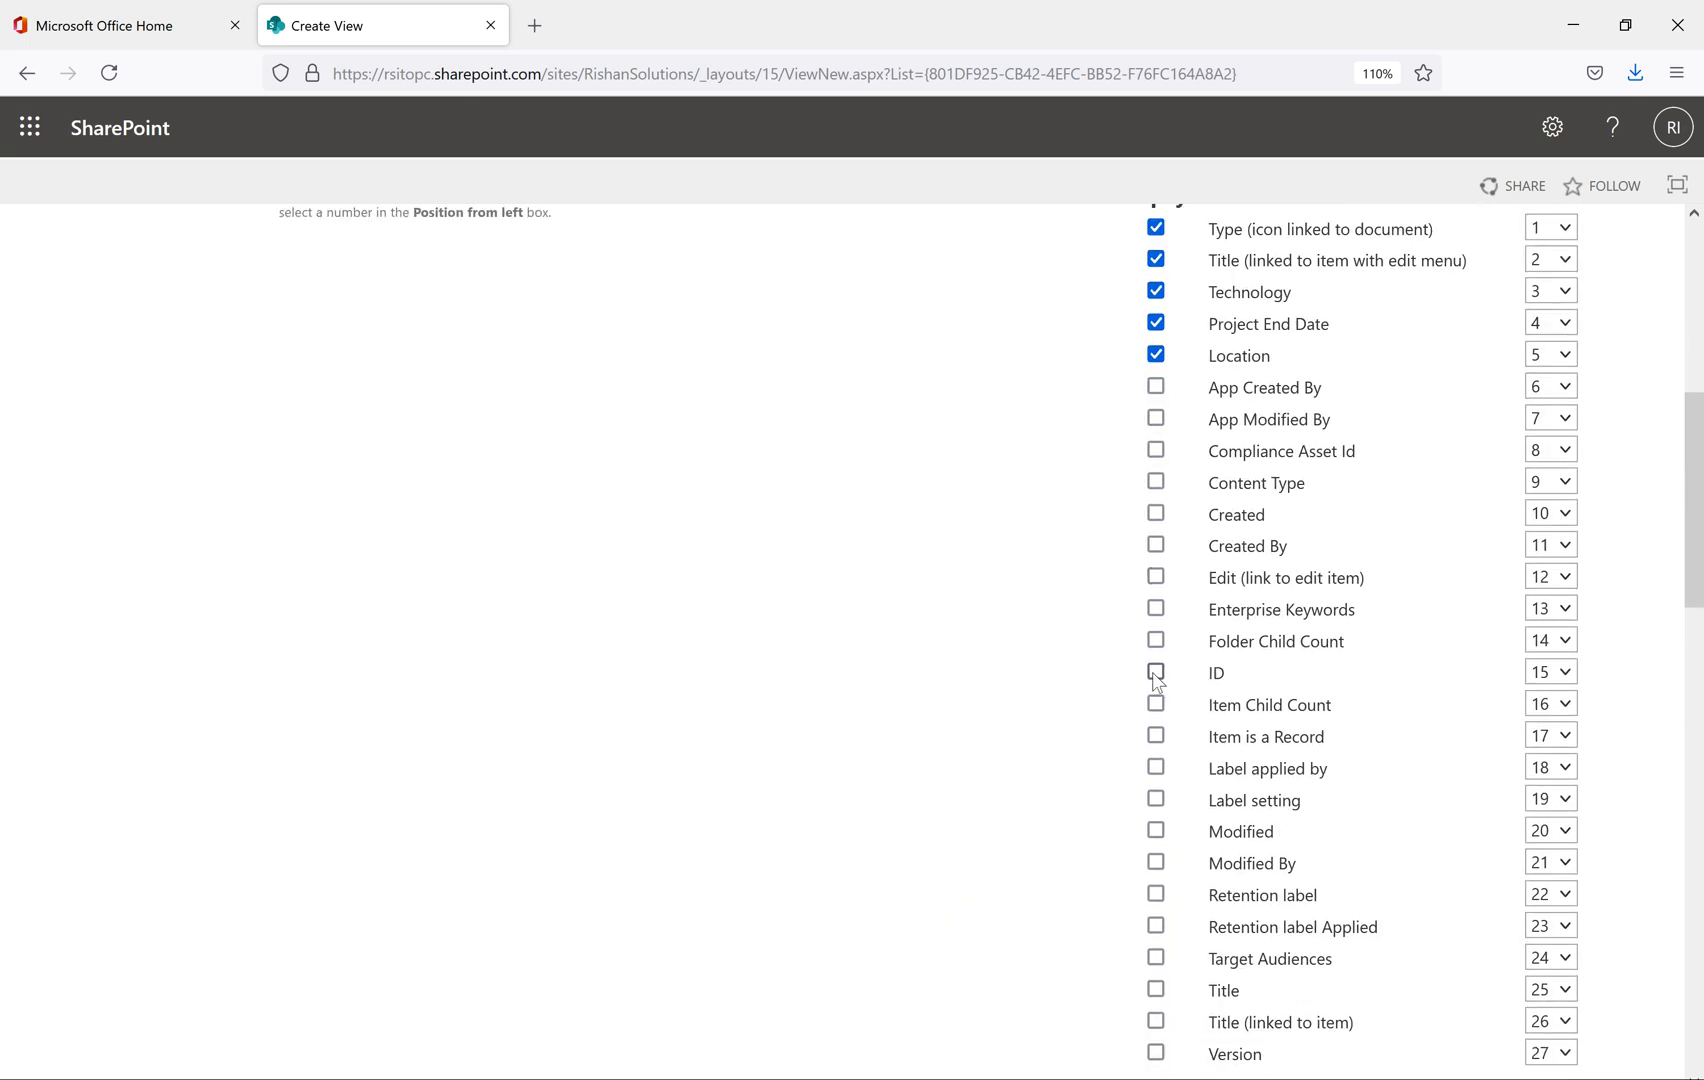
left_click(1156, 674)
scroll(1222, 638, "down", 5)
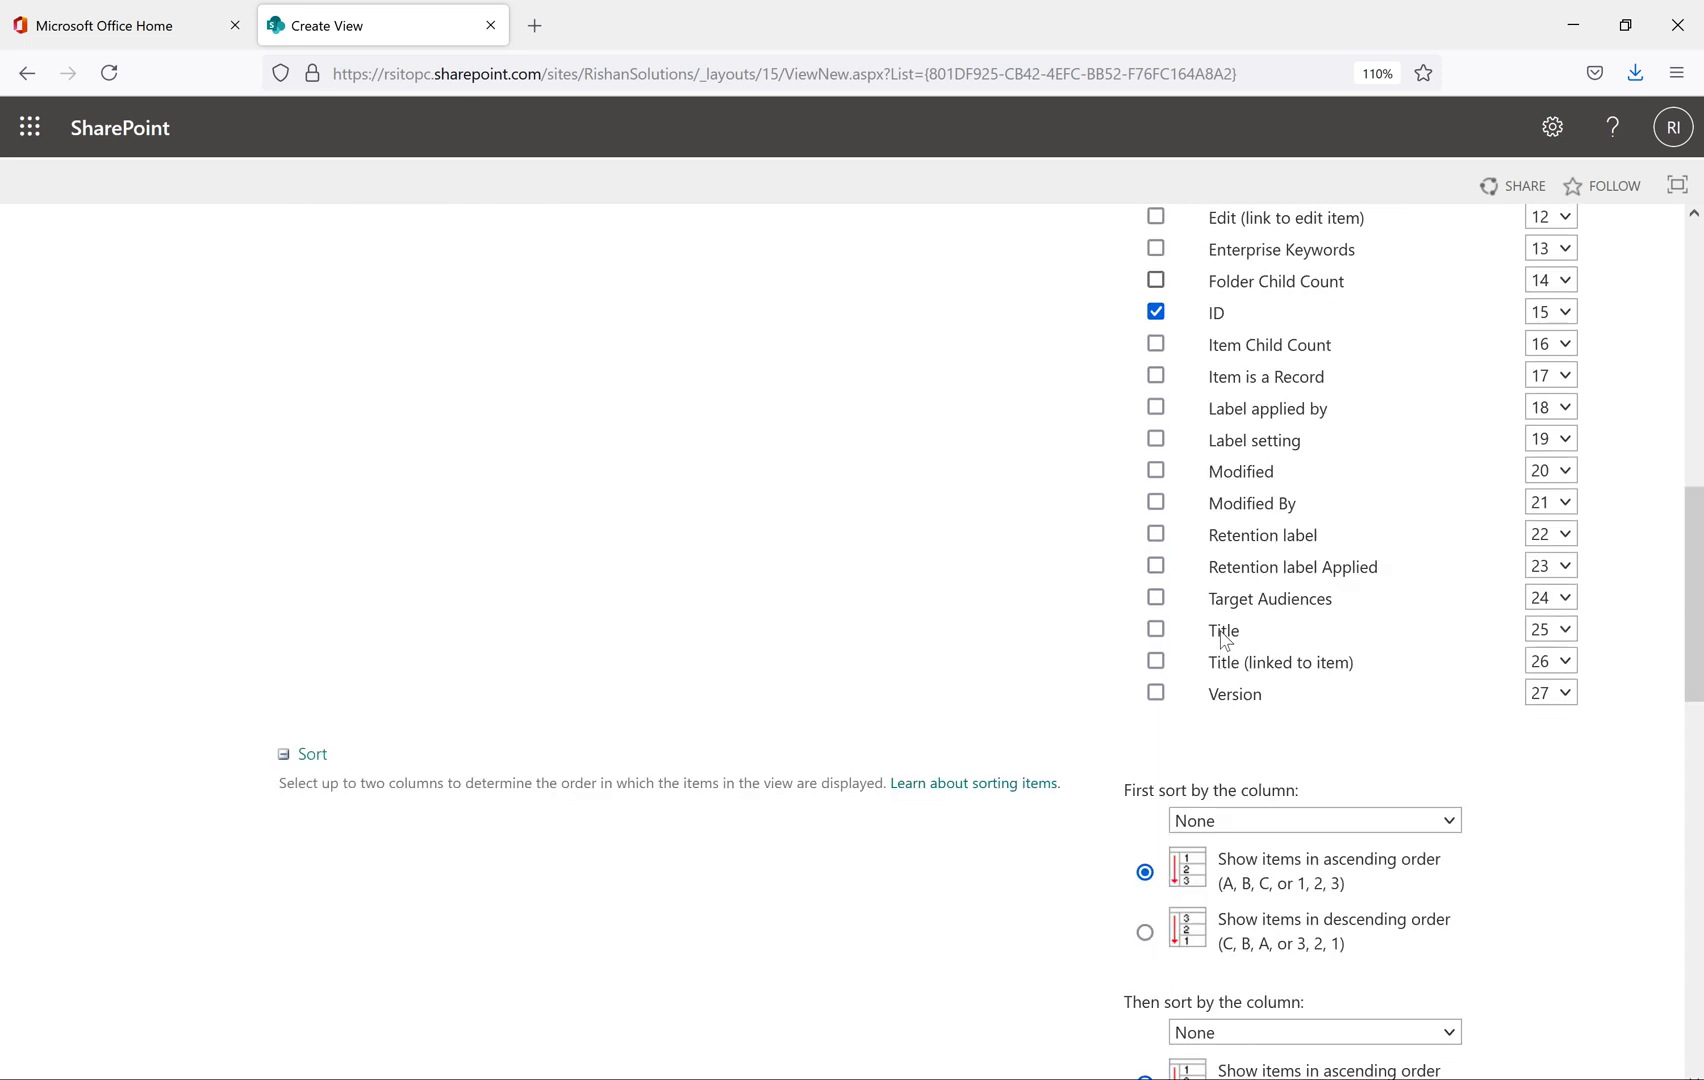
scroll(1300, 450, "up", 4)
scroll(1325, 470, "up", 4)
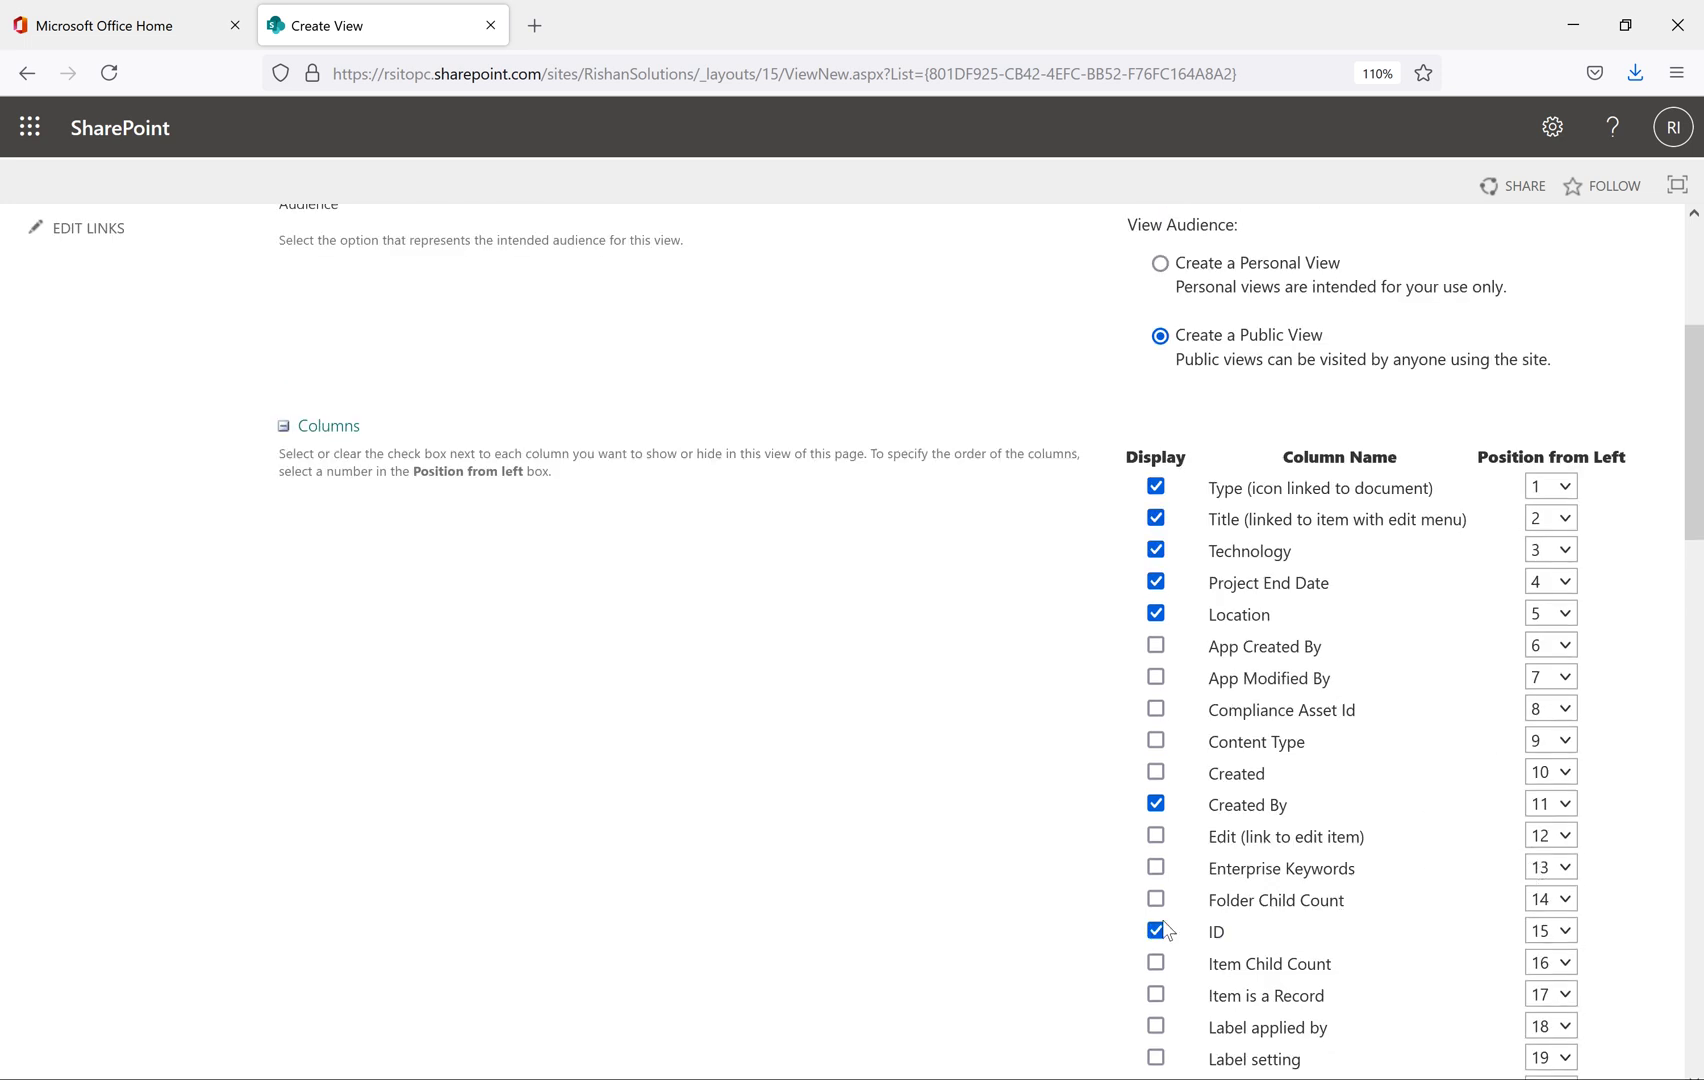
Open the site contents in a separate browser tab and bring up the All Projetcs list in another tab
scroll(1240, 560, "down", 8)
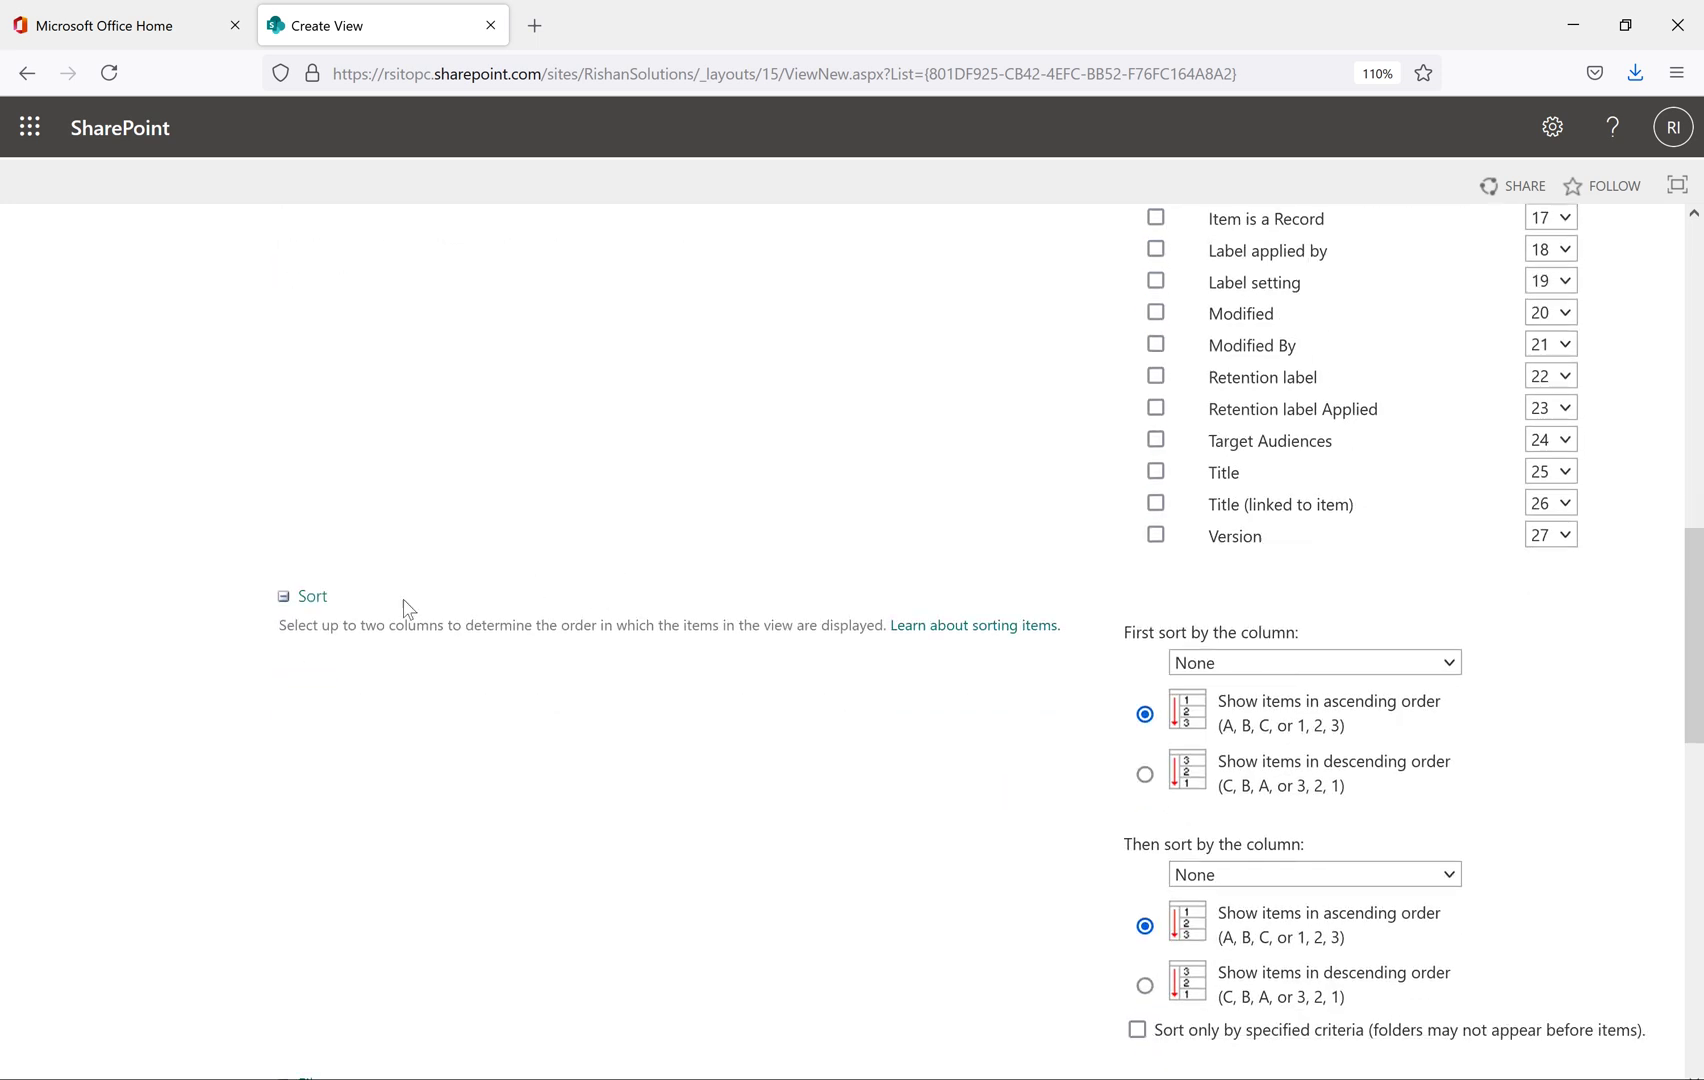
double_click(305, 597)
scroll(735, 504, "down", 1)
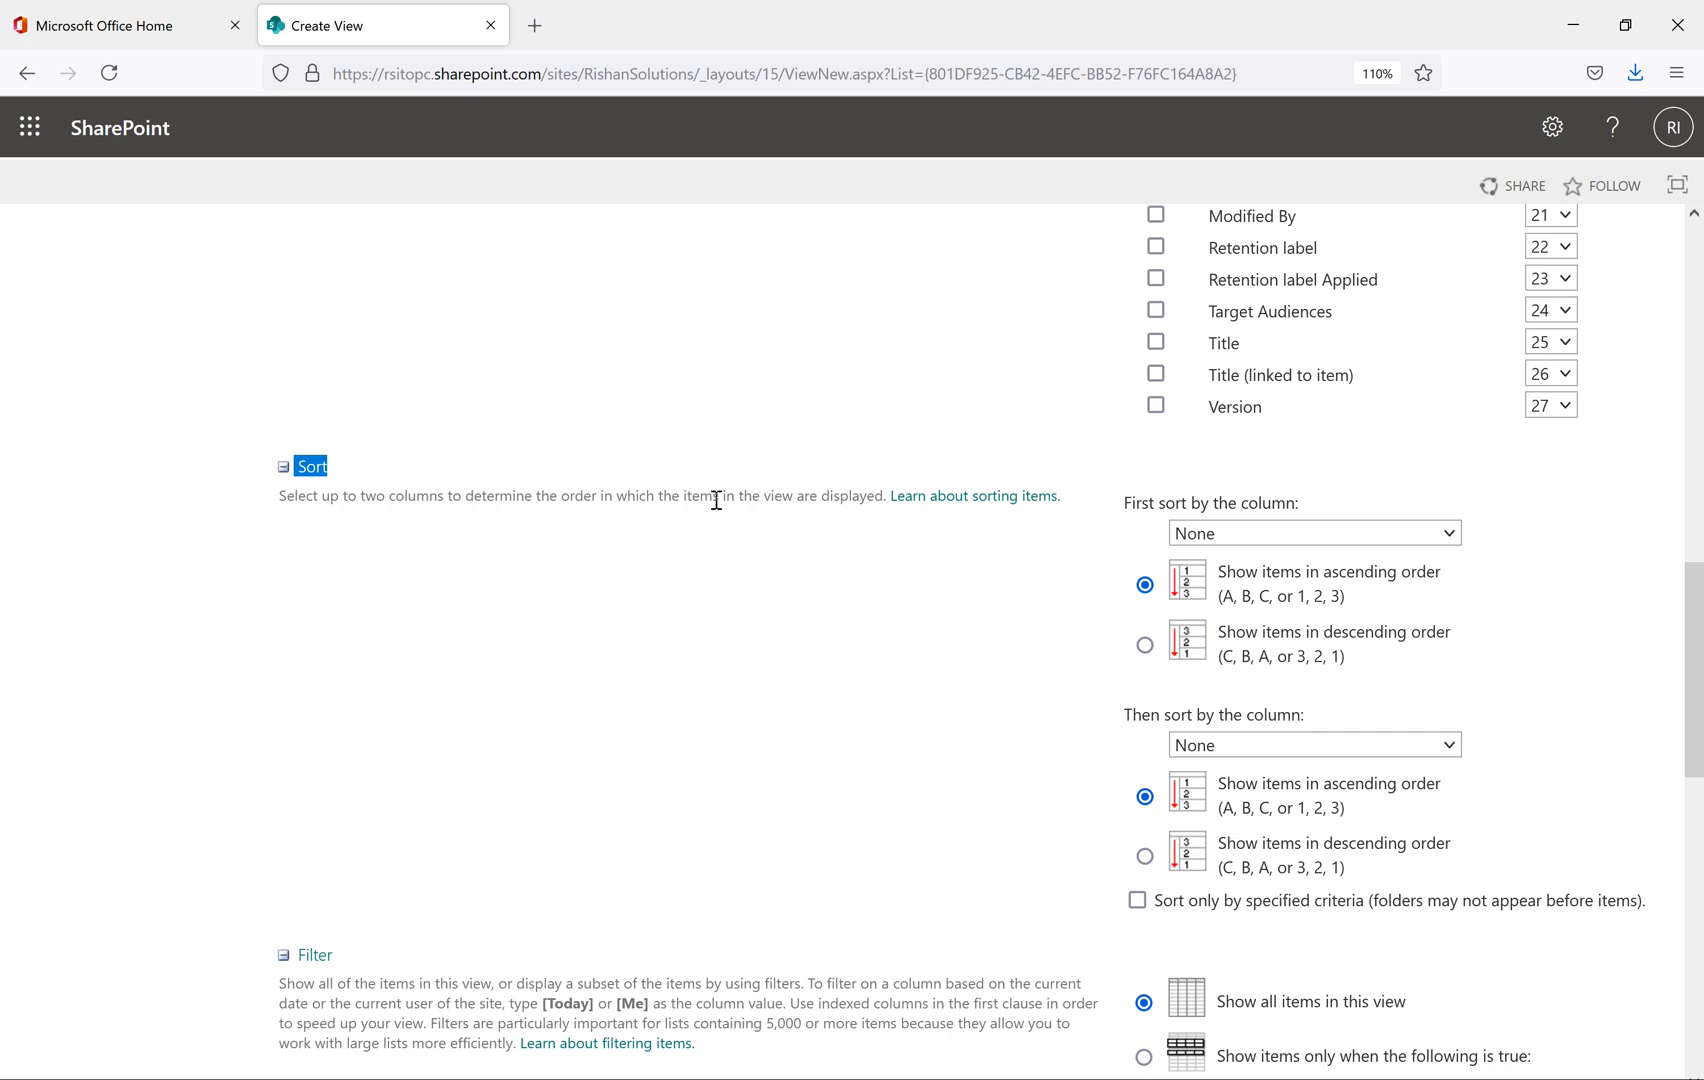
scroll(540, 475, "up", 13)
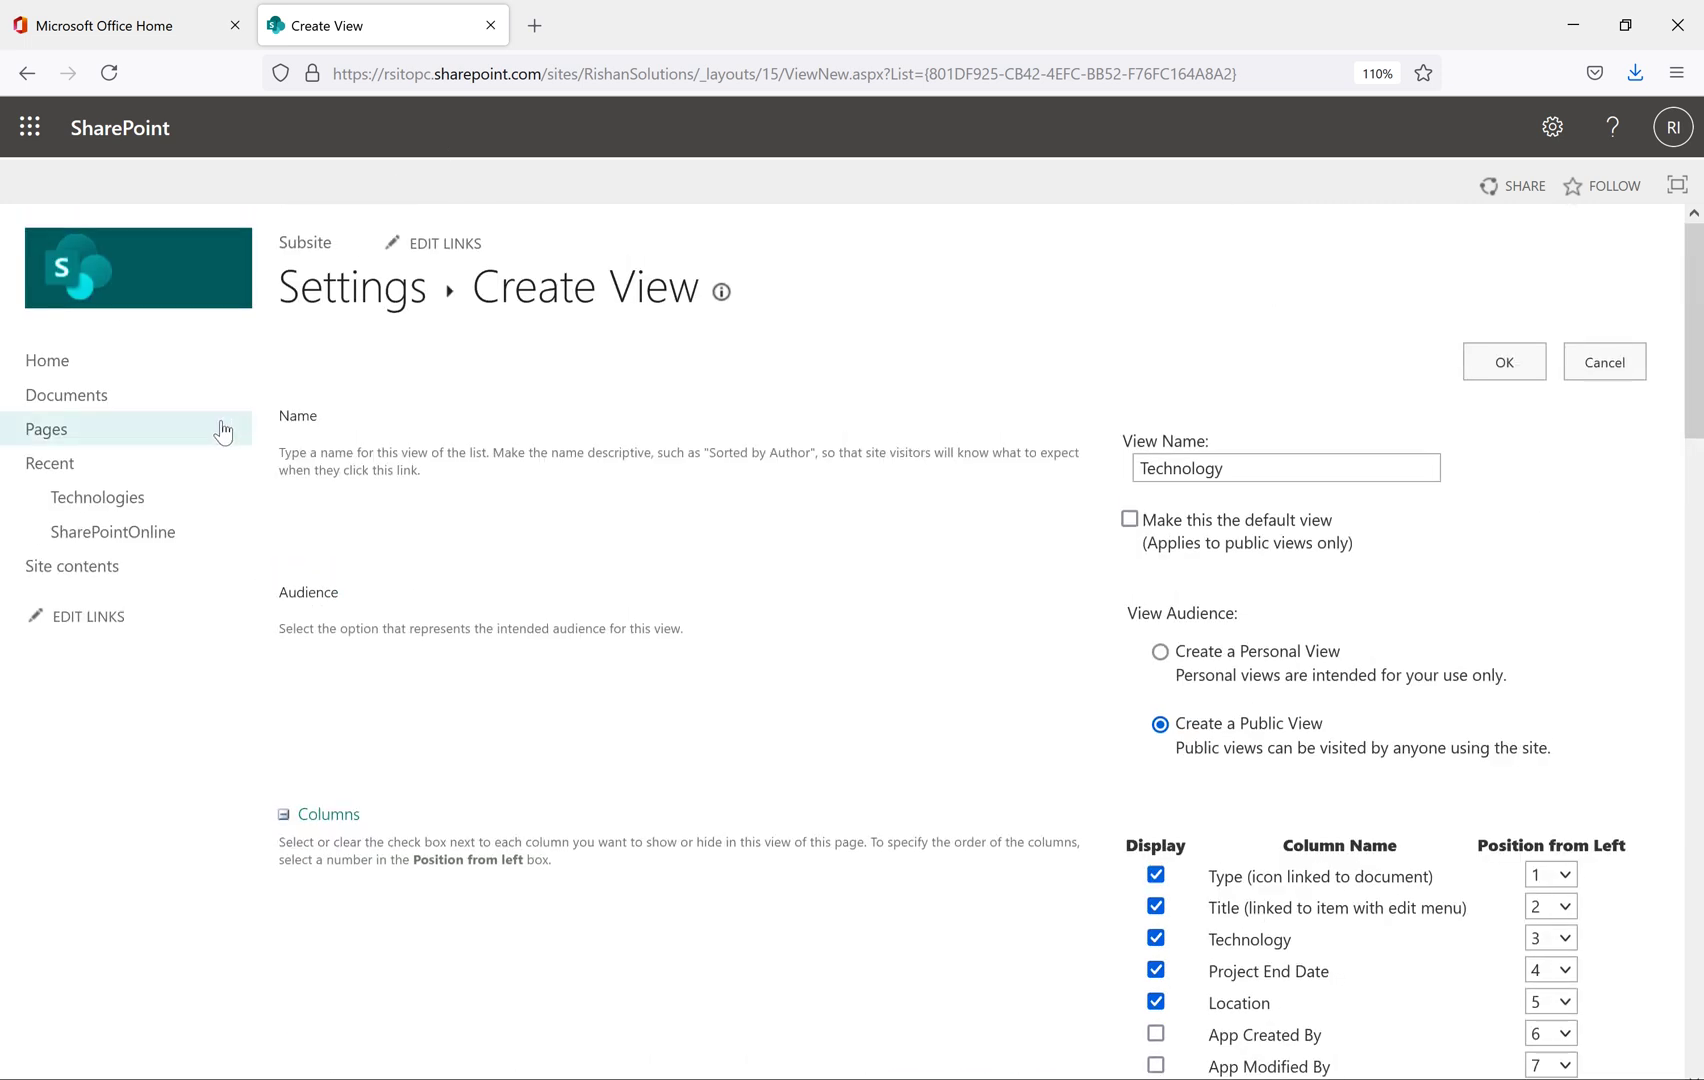
right_click(60, 567)
left_click(141, 590)
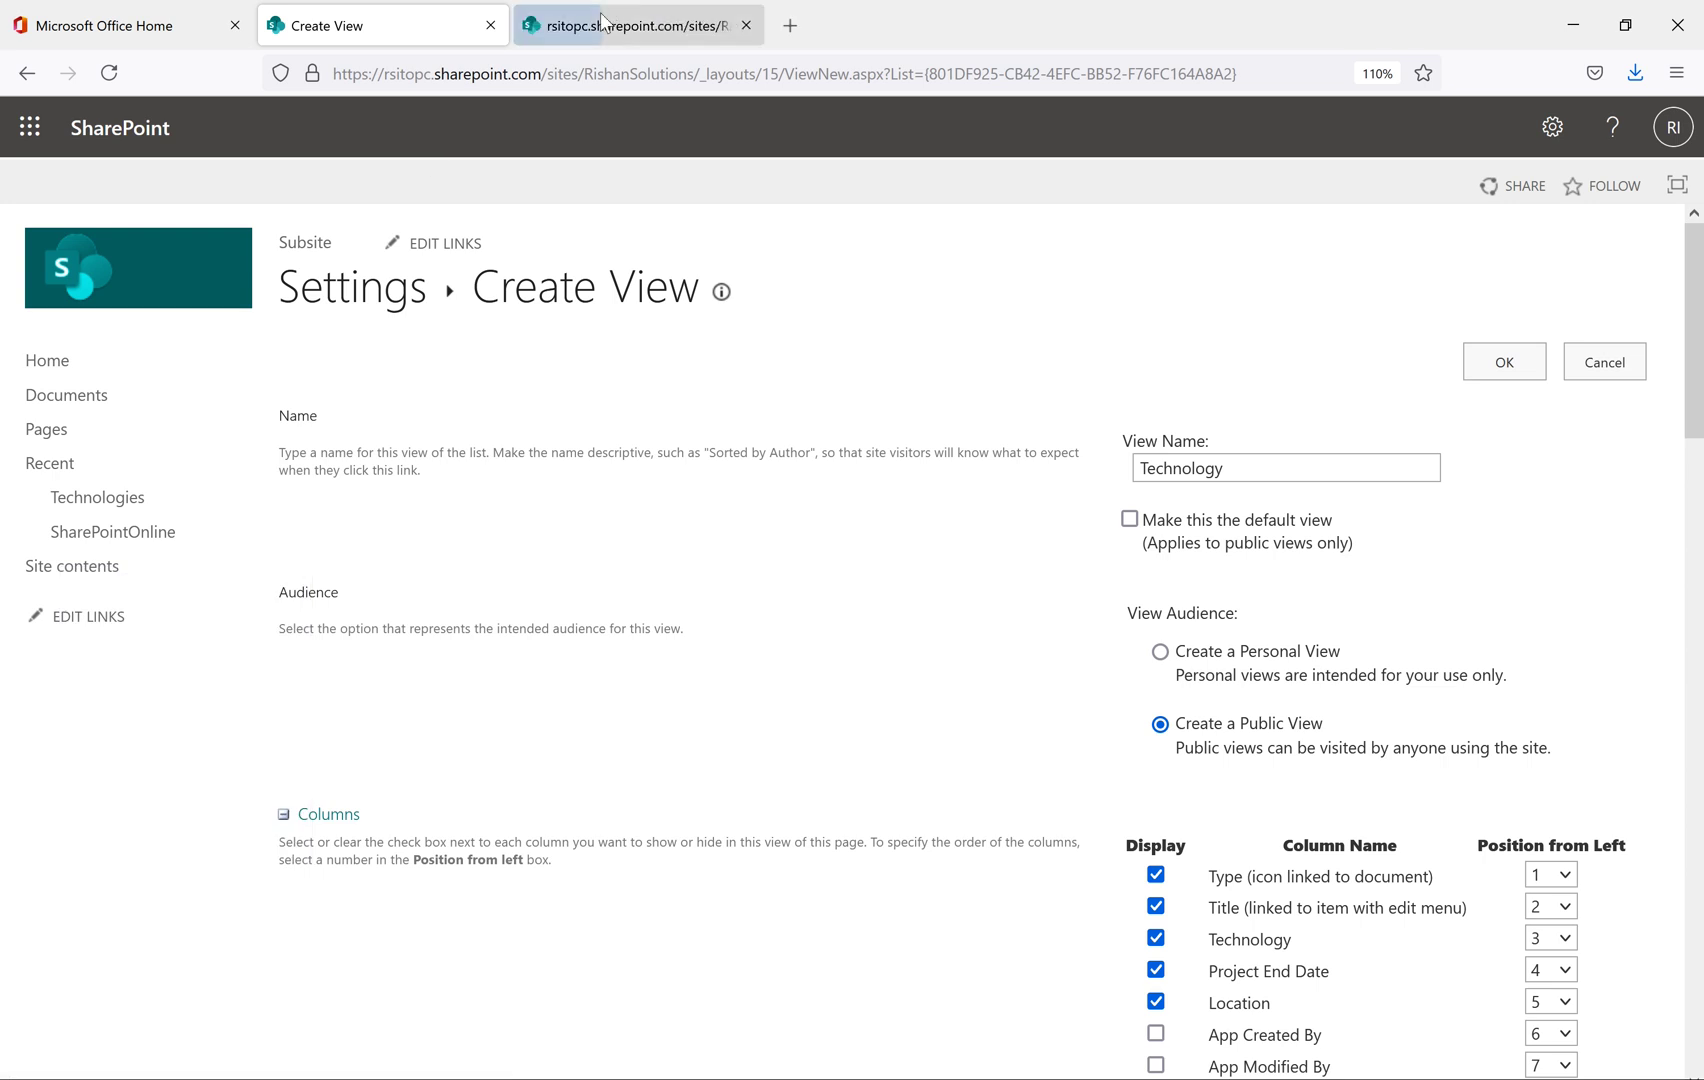
left_click(590, 25)
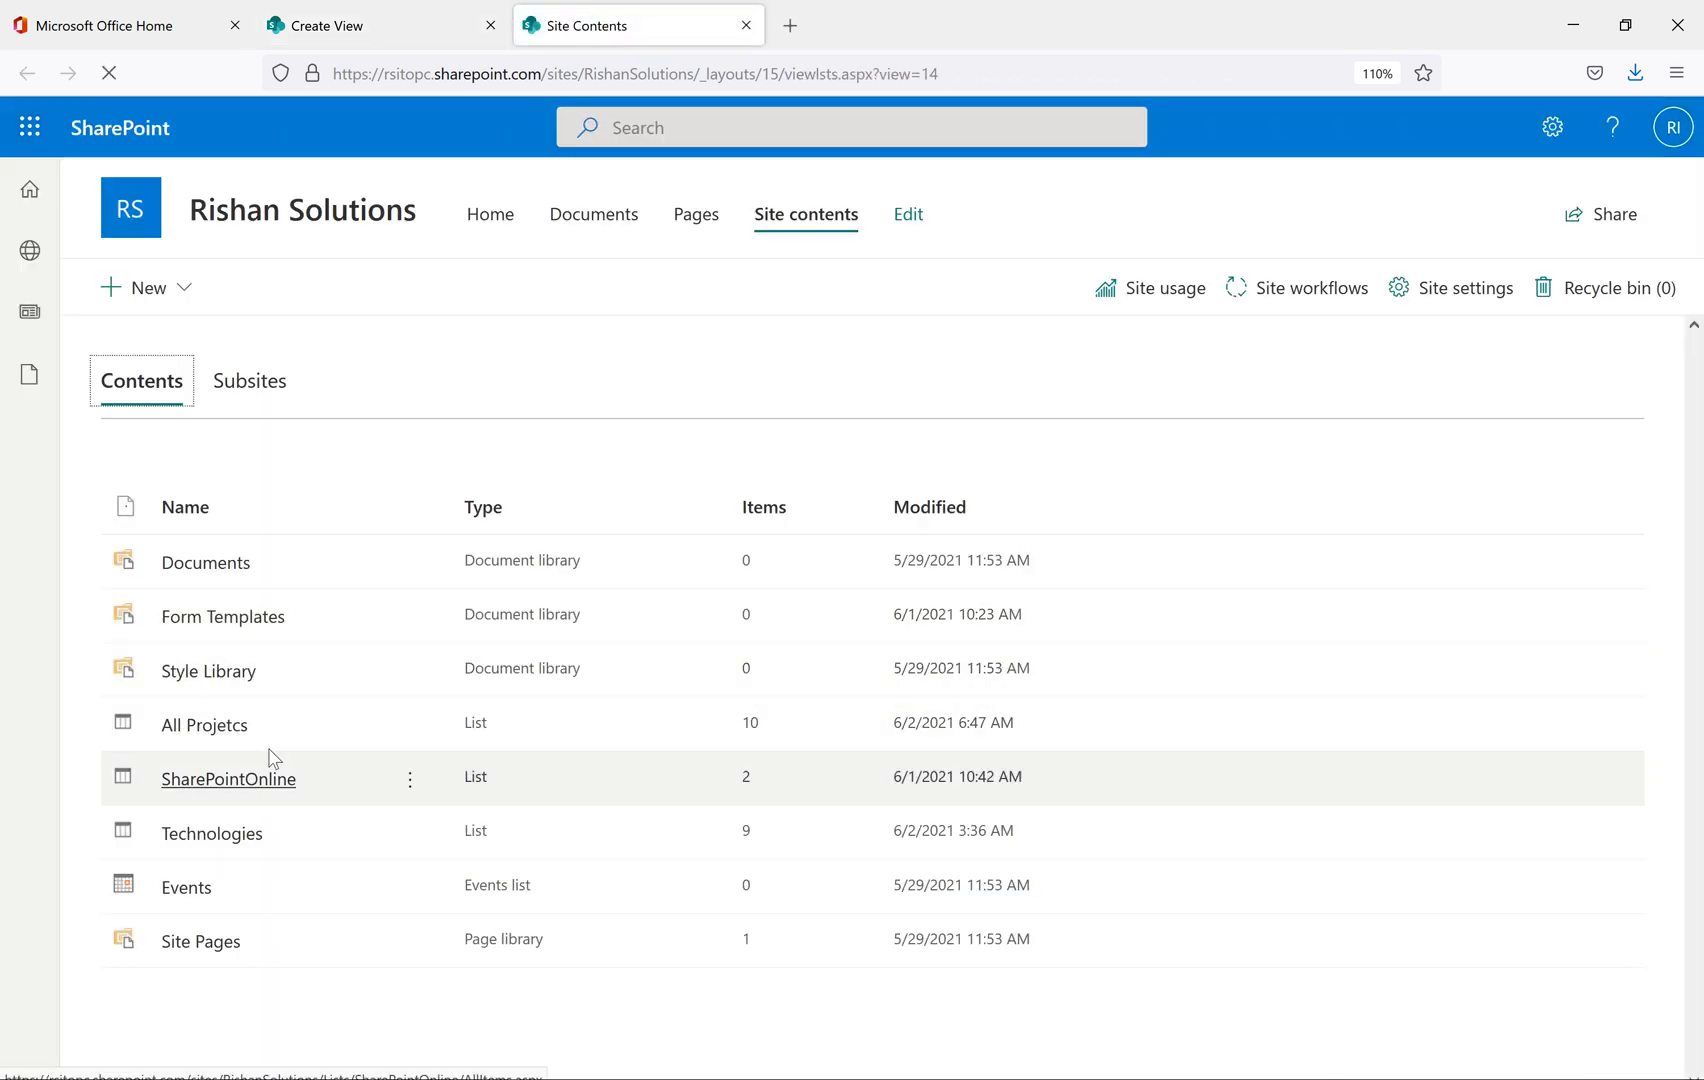
left_click(195, 719)
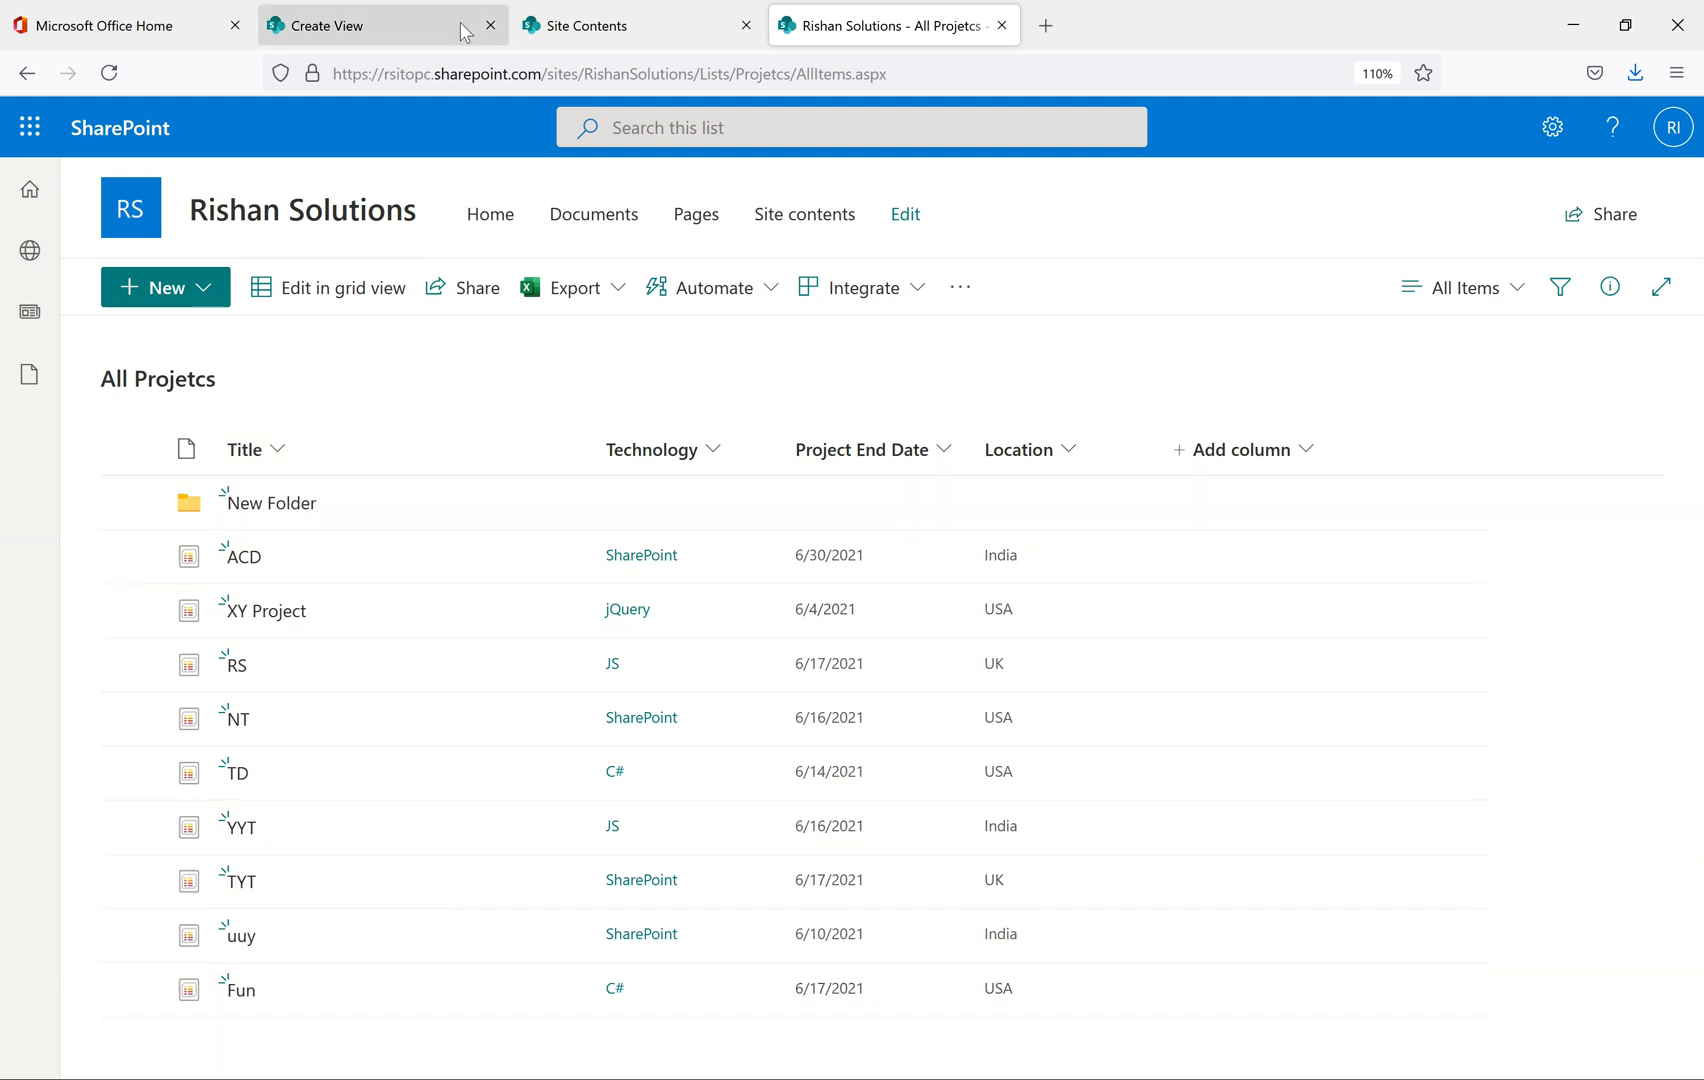
Return to the Create View page and set the first sort column to Title (linked to item with edit menu)
left_click(345, 14)
scroll(1157, 567, "down", 8)
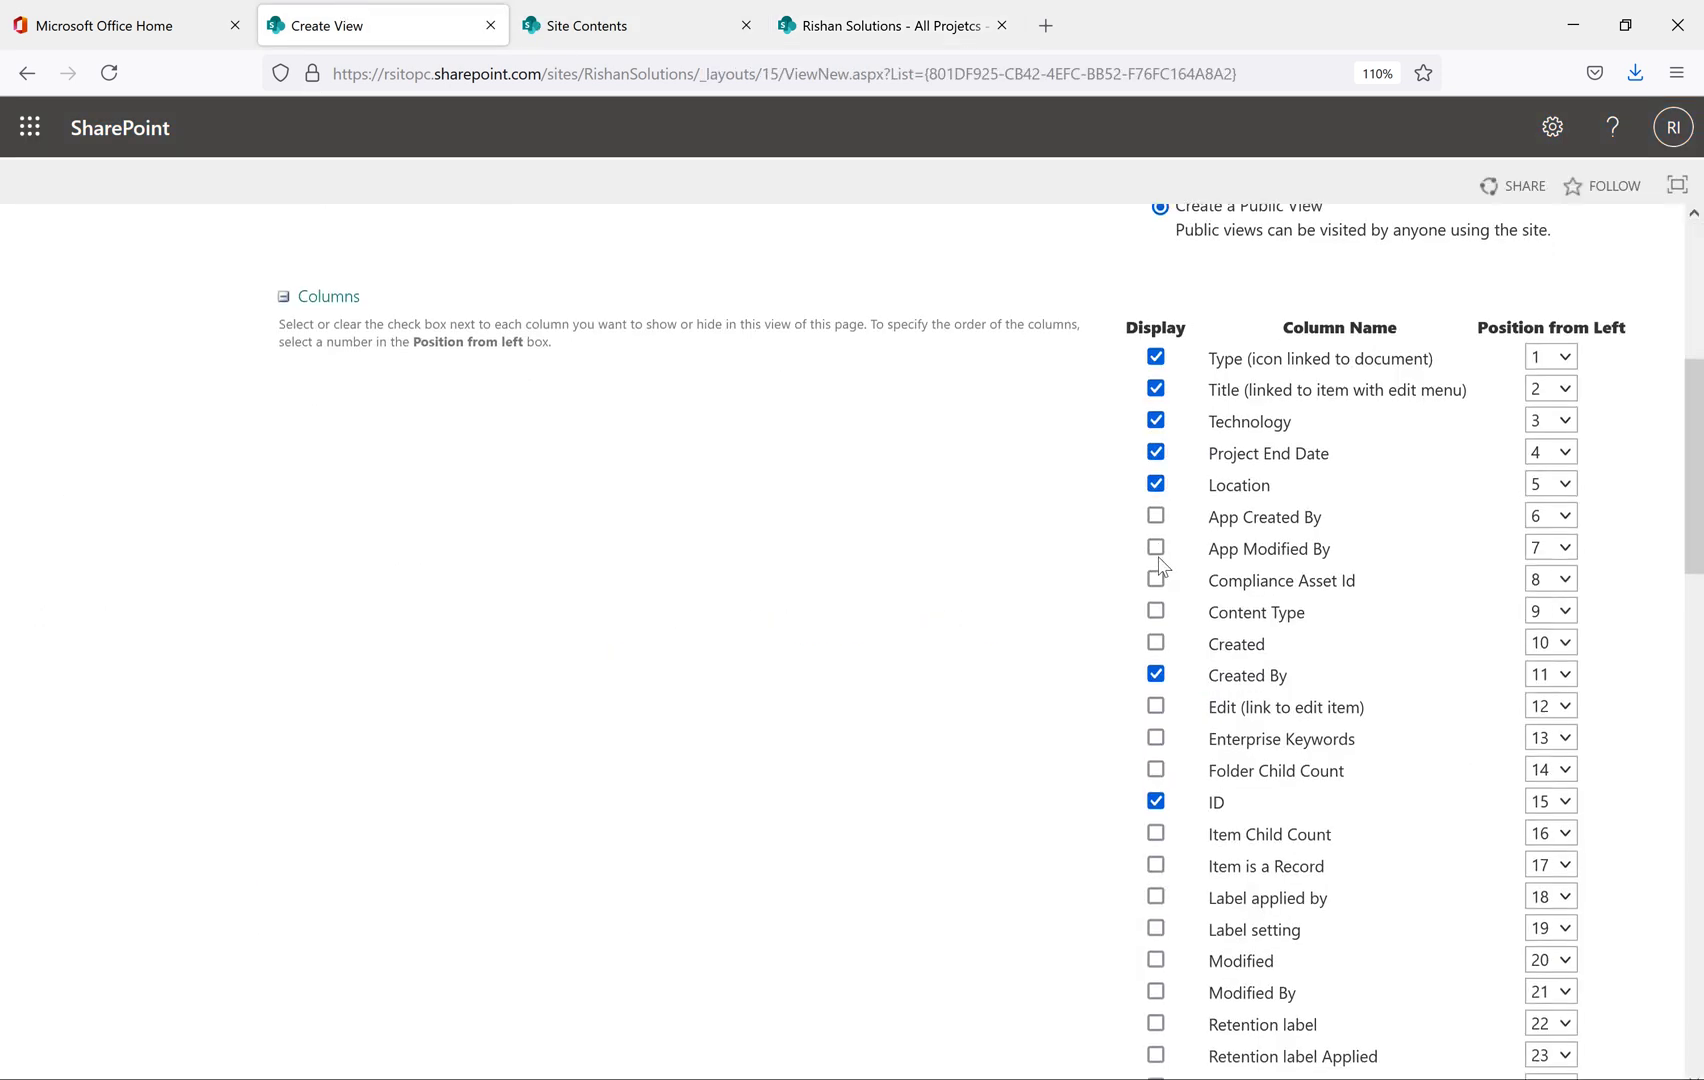
scroll(1155, 568, "down", 3)
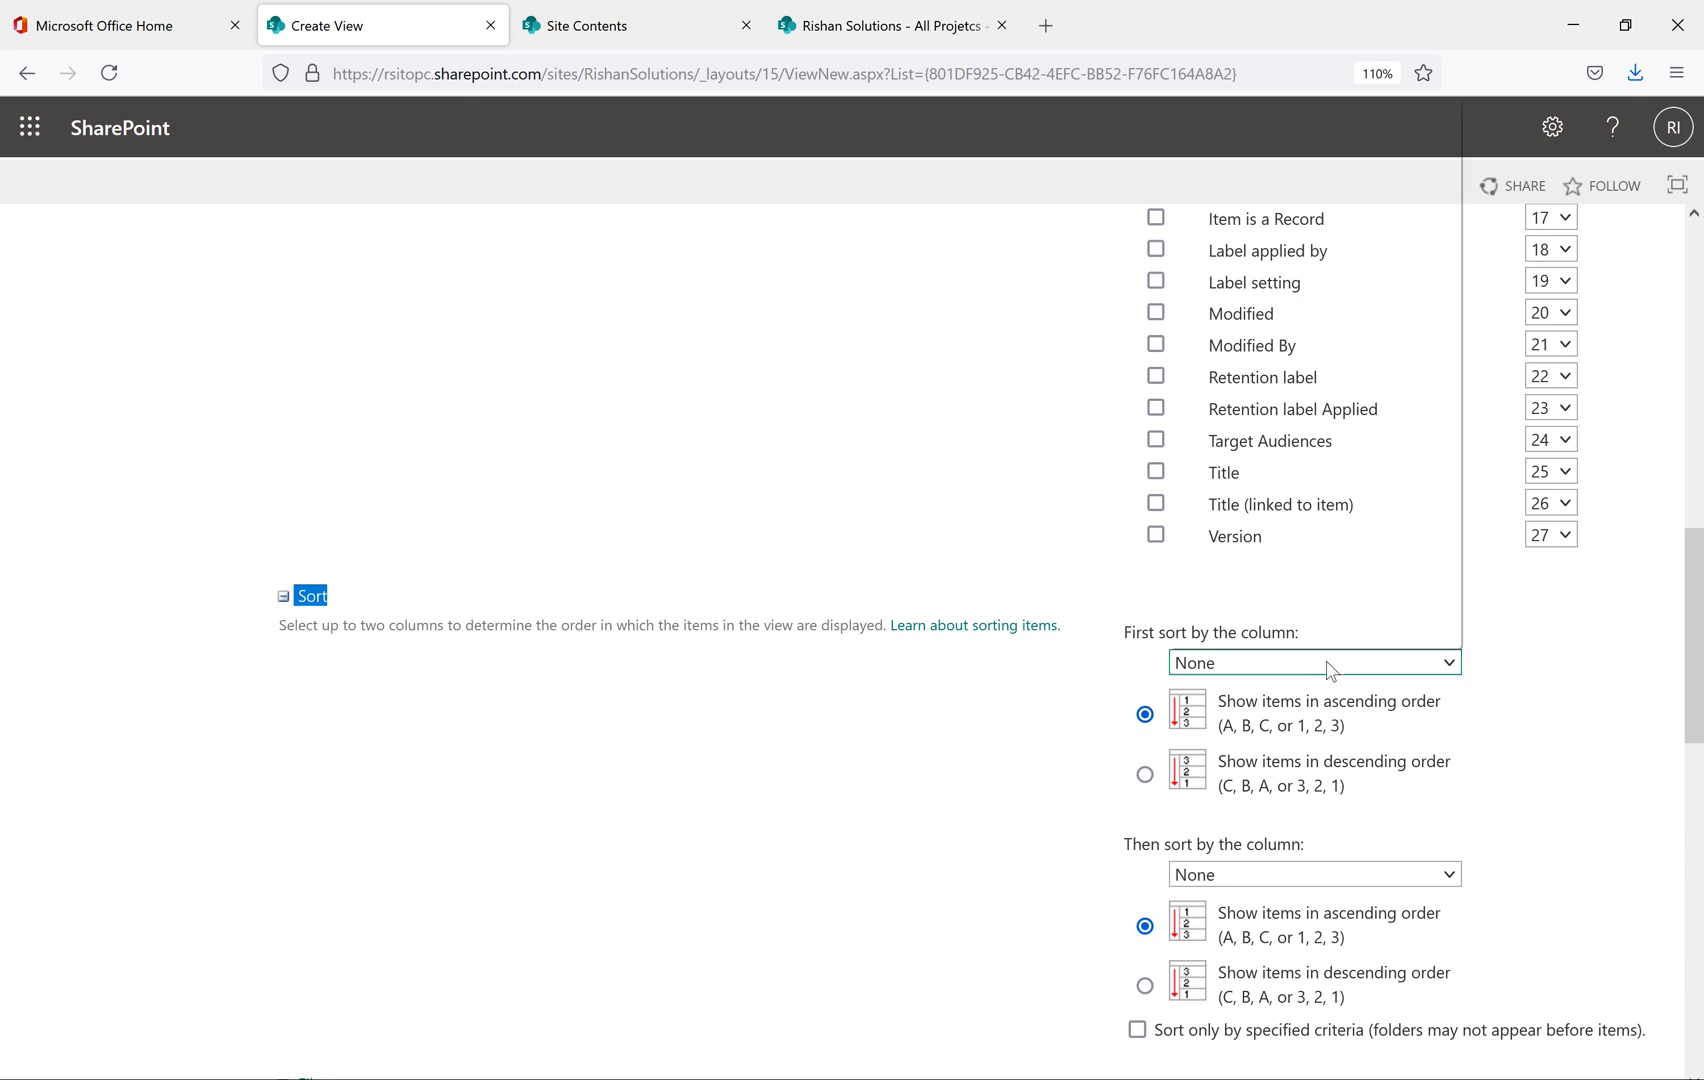
left_click(1328, 664)
scroll(1298, 540, "down", 1)
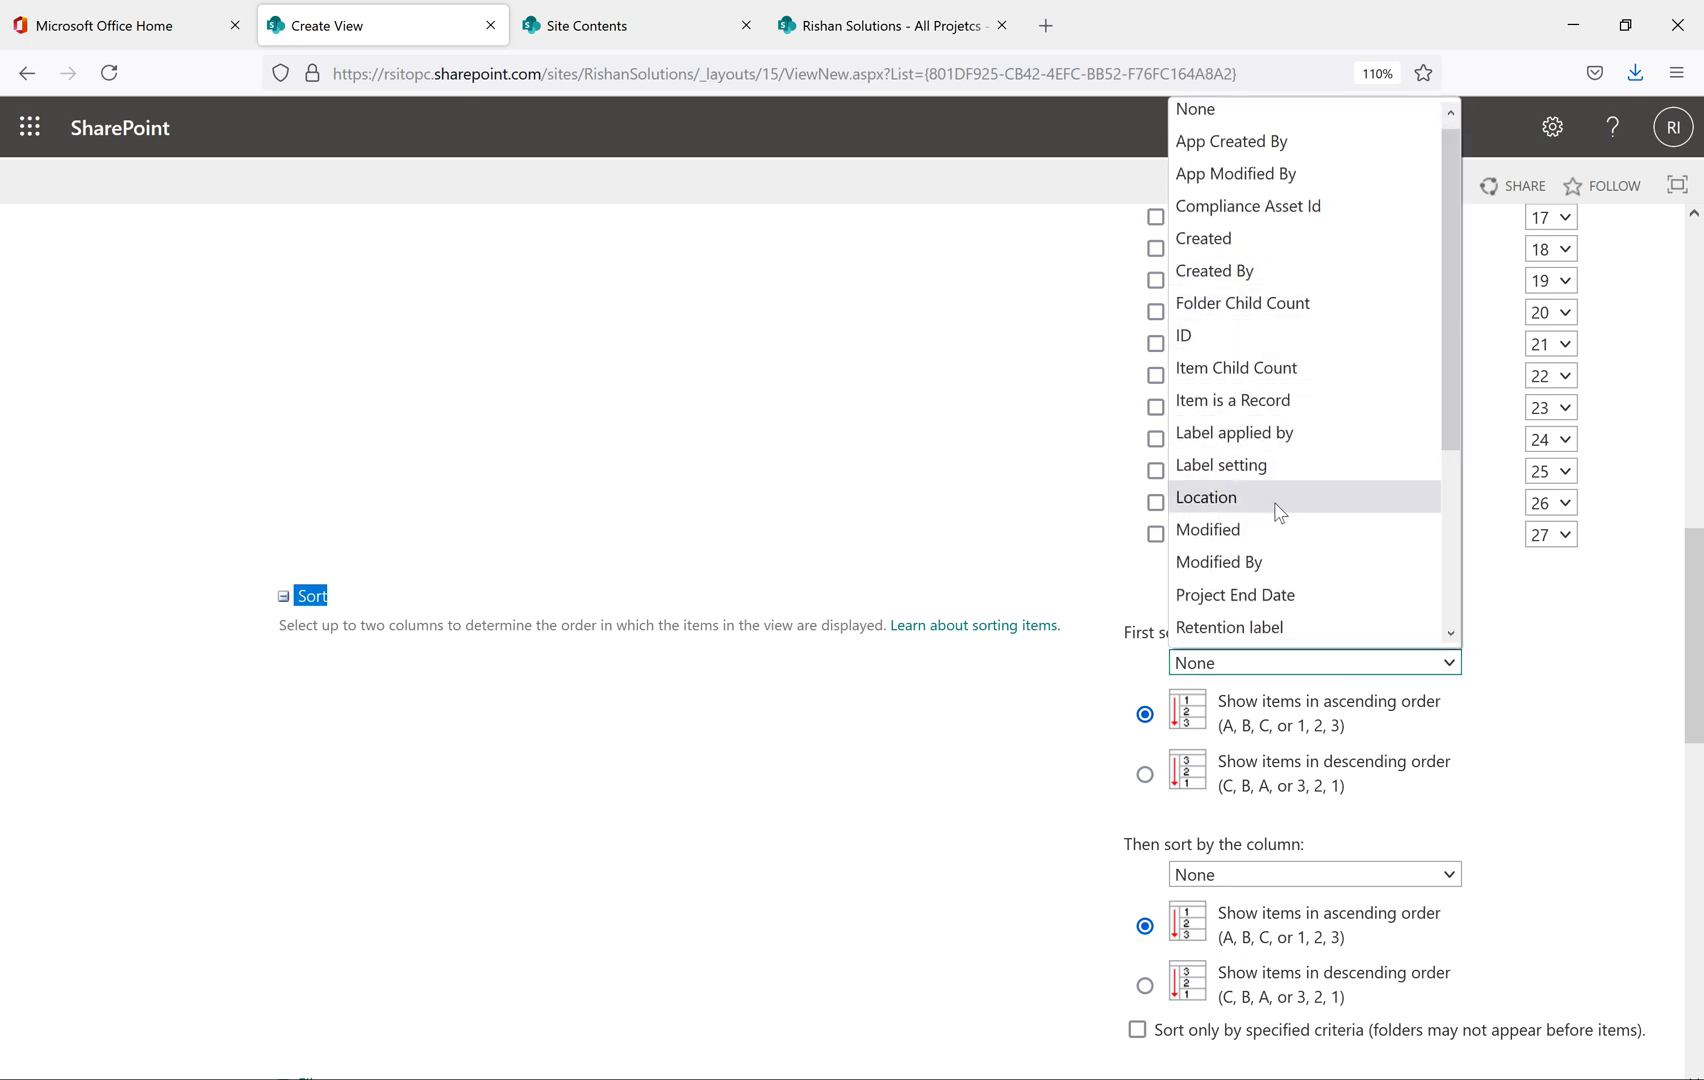
scroll(1339, 532, "down", 3)
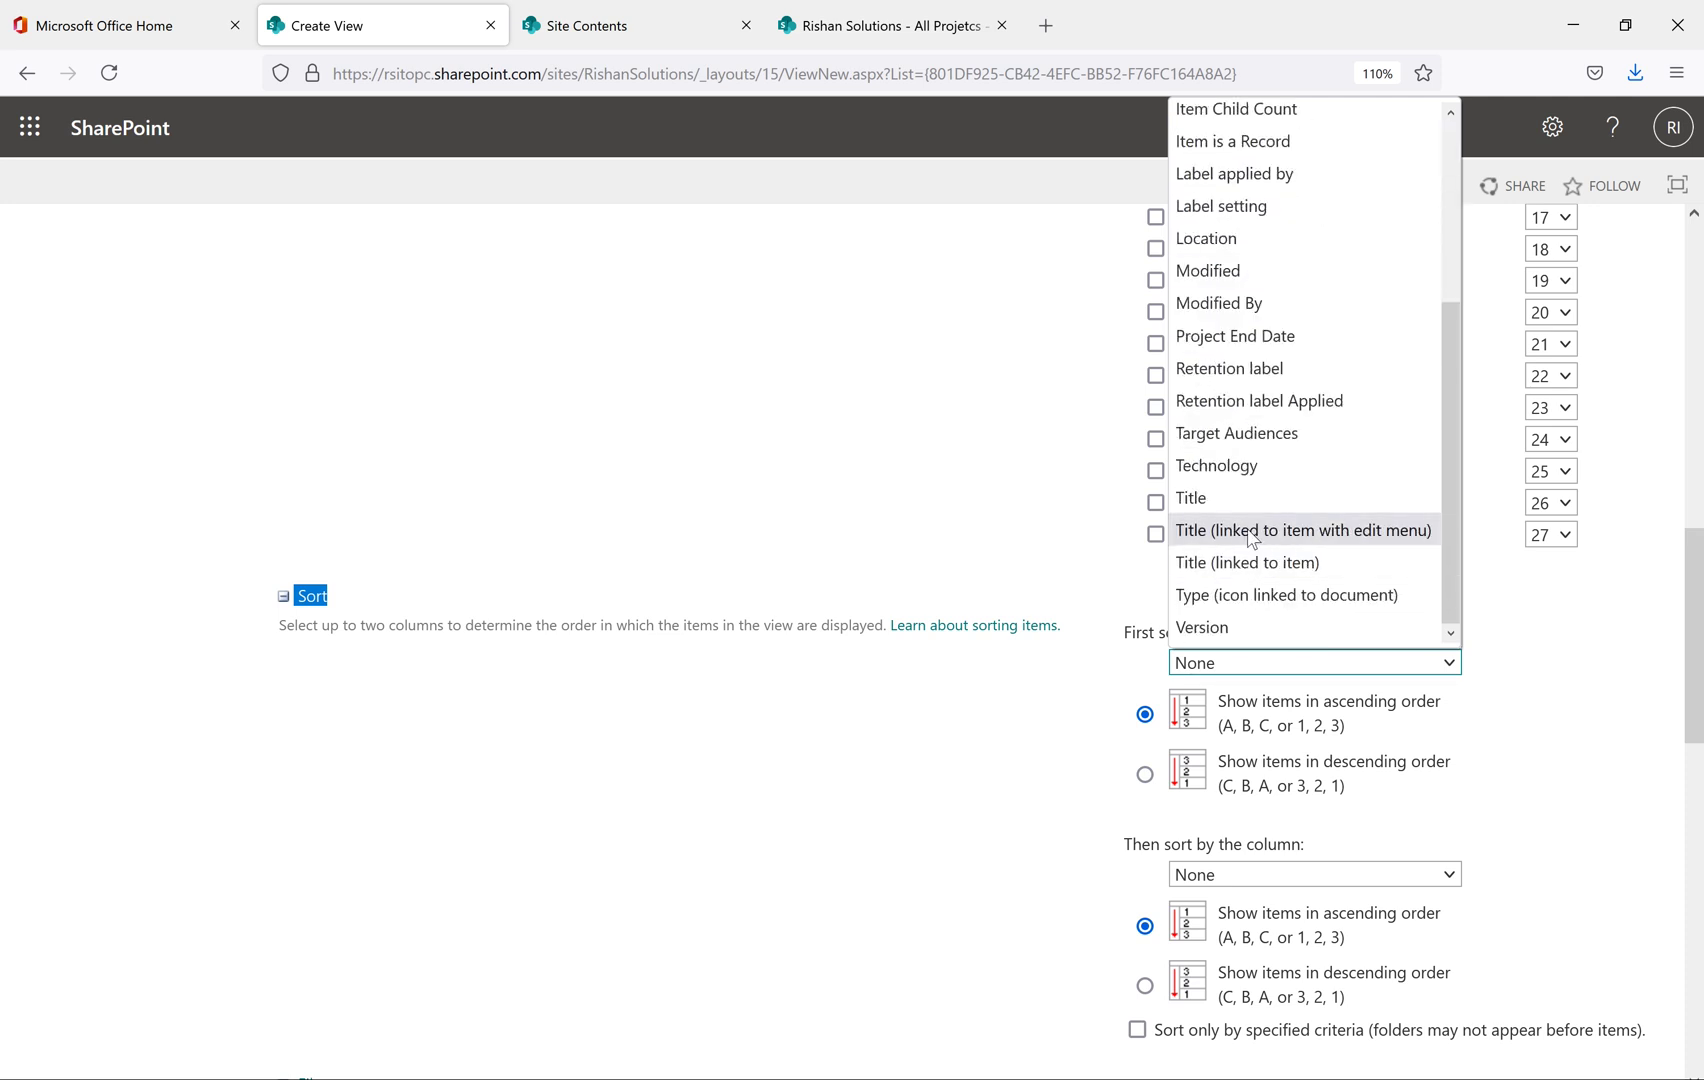
left_click(1252, 539)
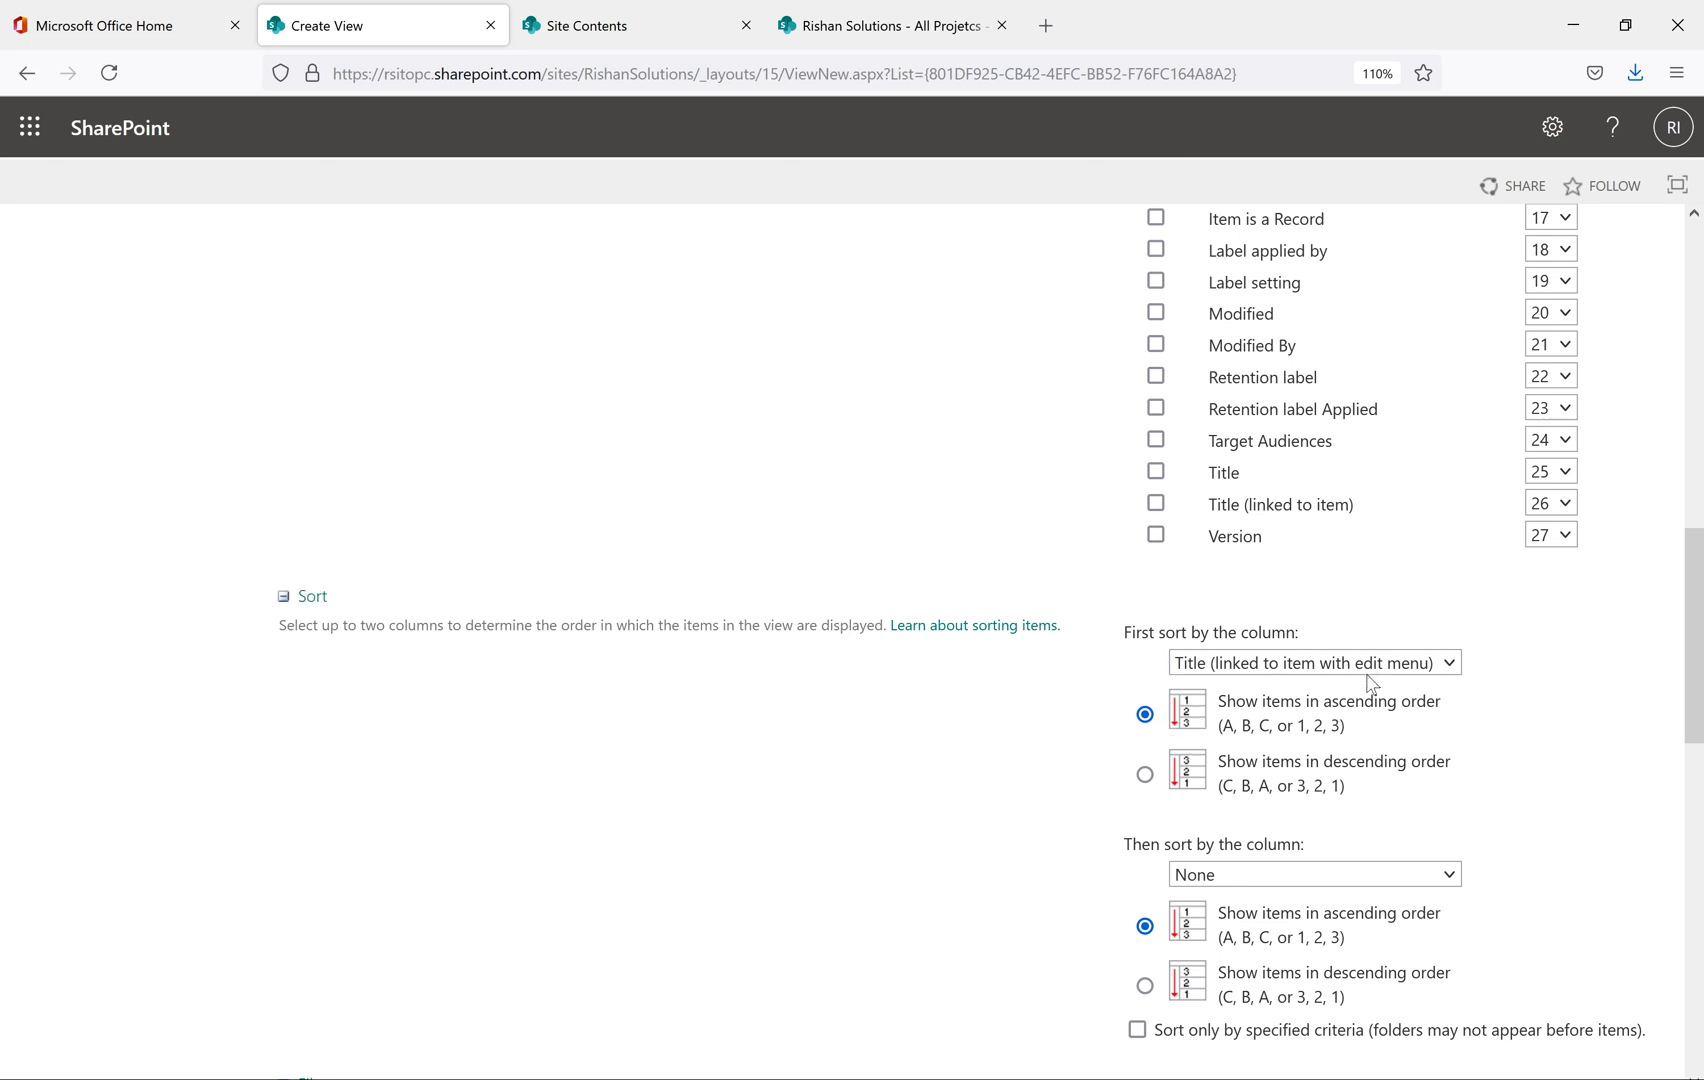
Review the Technology view's column, sort and filter settings, and check the columns and values in the All Projetcs list
scroll(1210, 741, "down", 2)
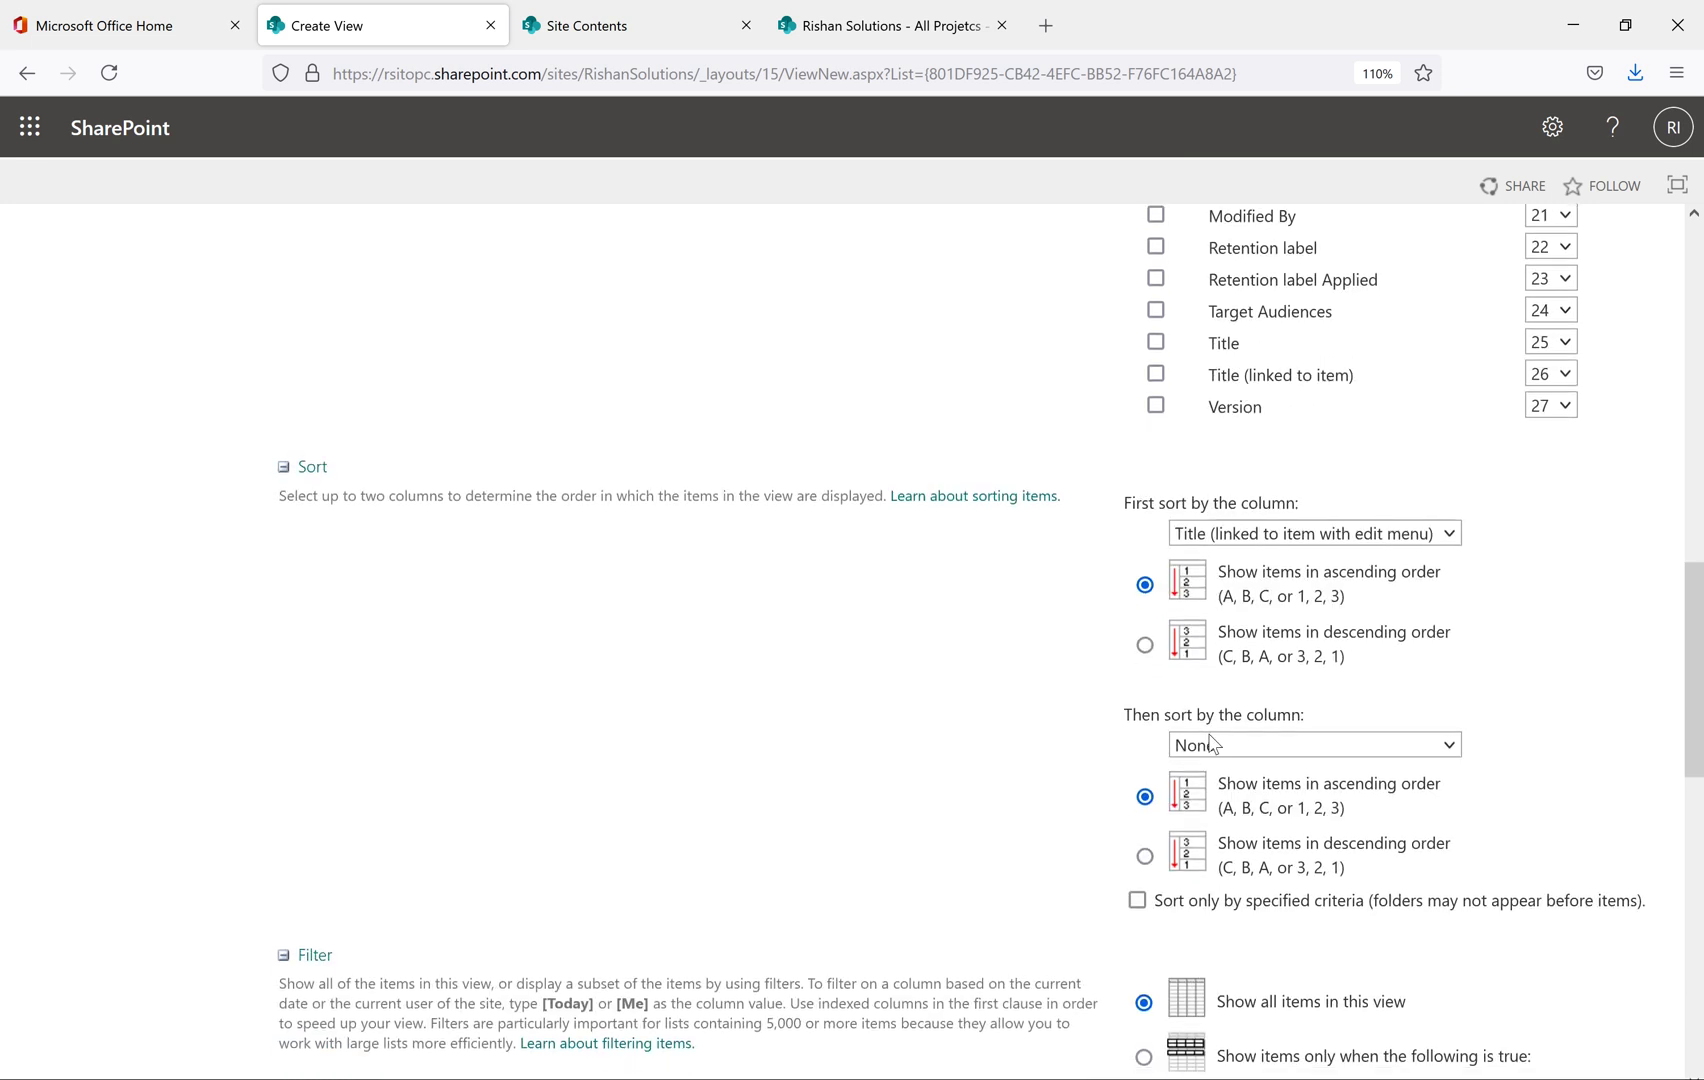
scroll(1212, 720, "up", 10)
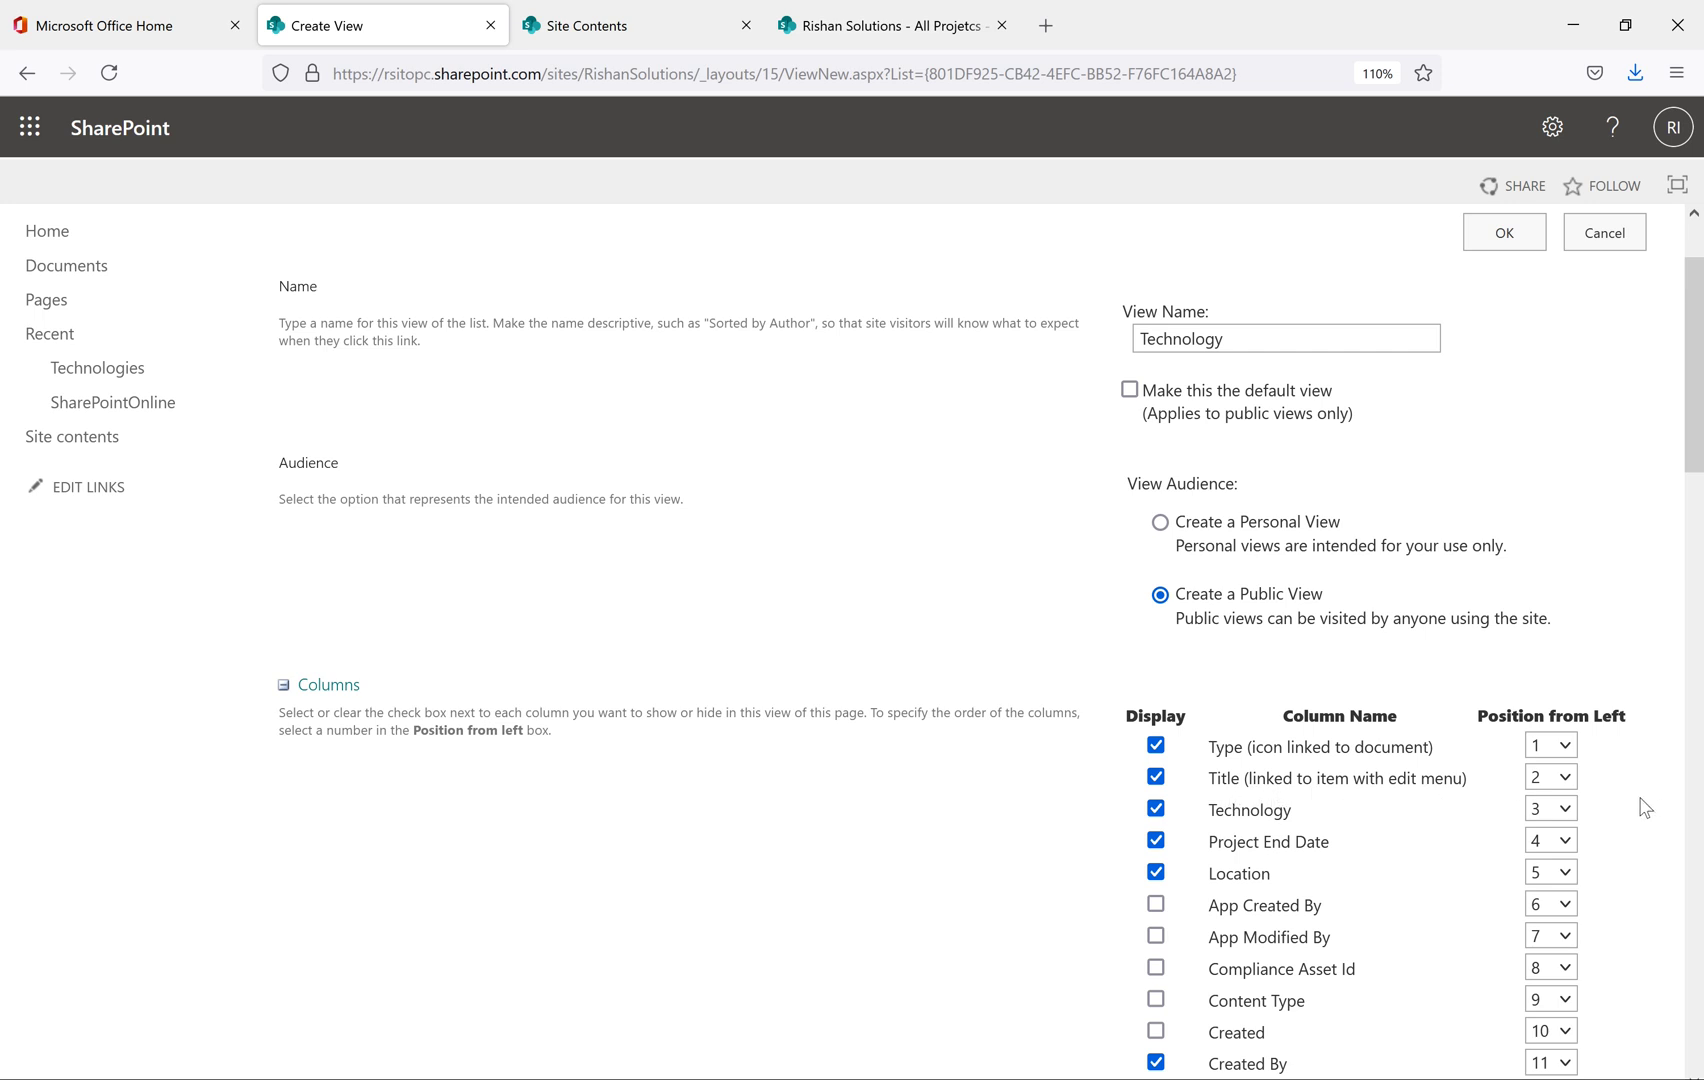
scroll(1640, 806, "down", 12)
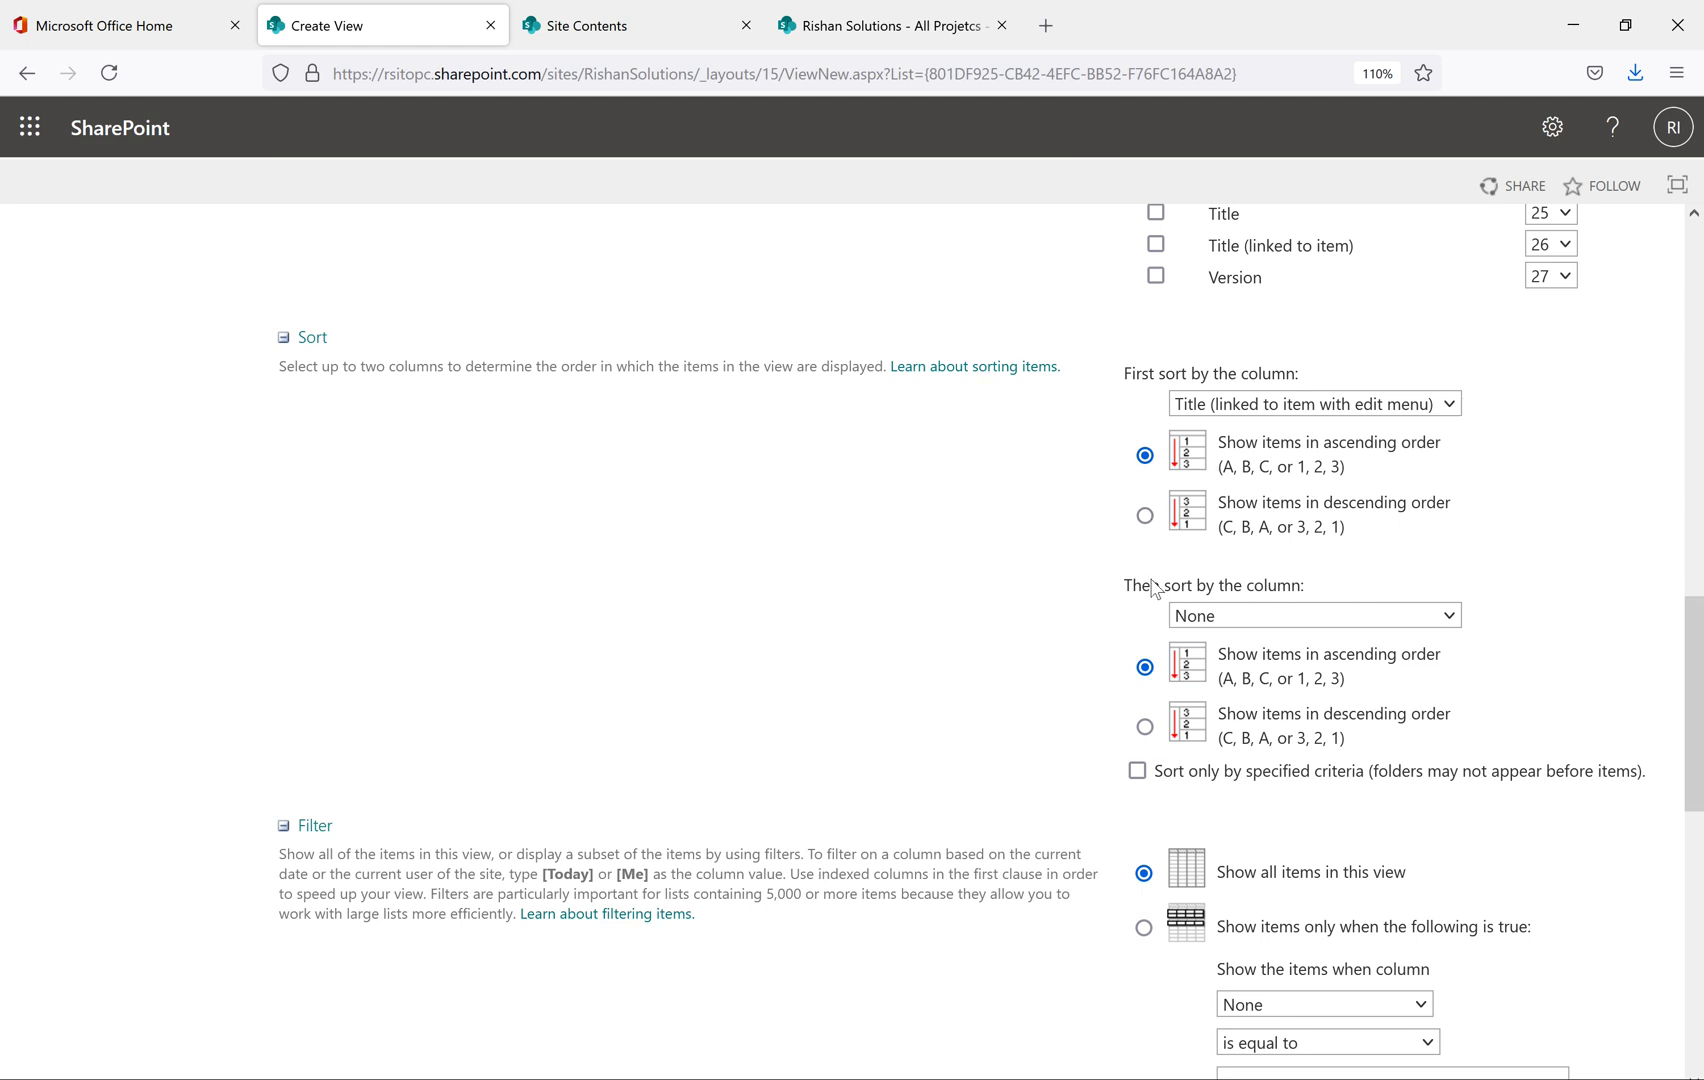
scroll(1152, 587, "down", 2)
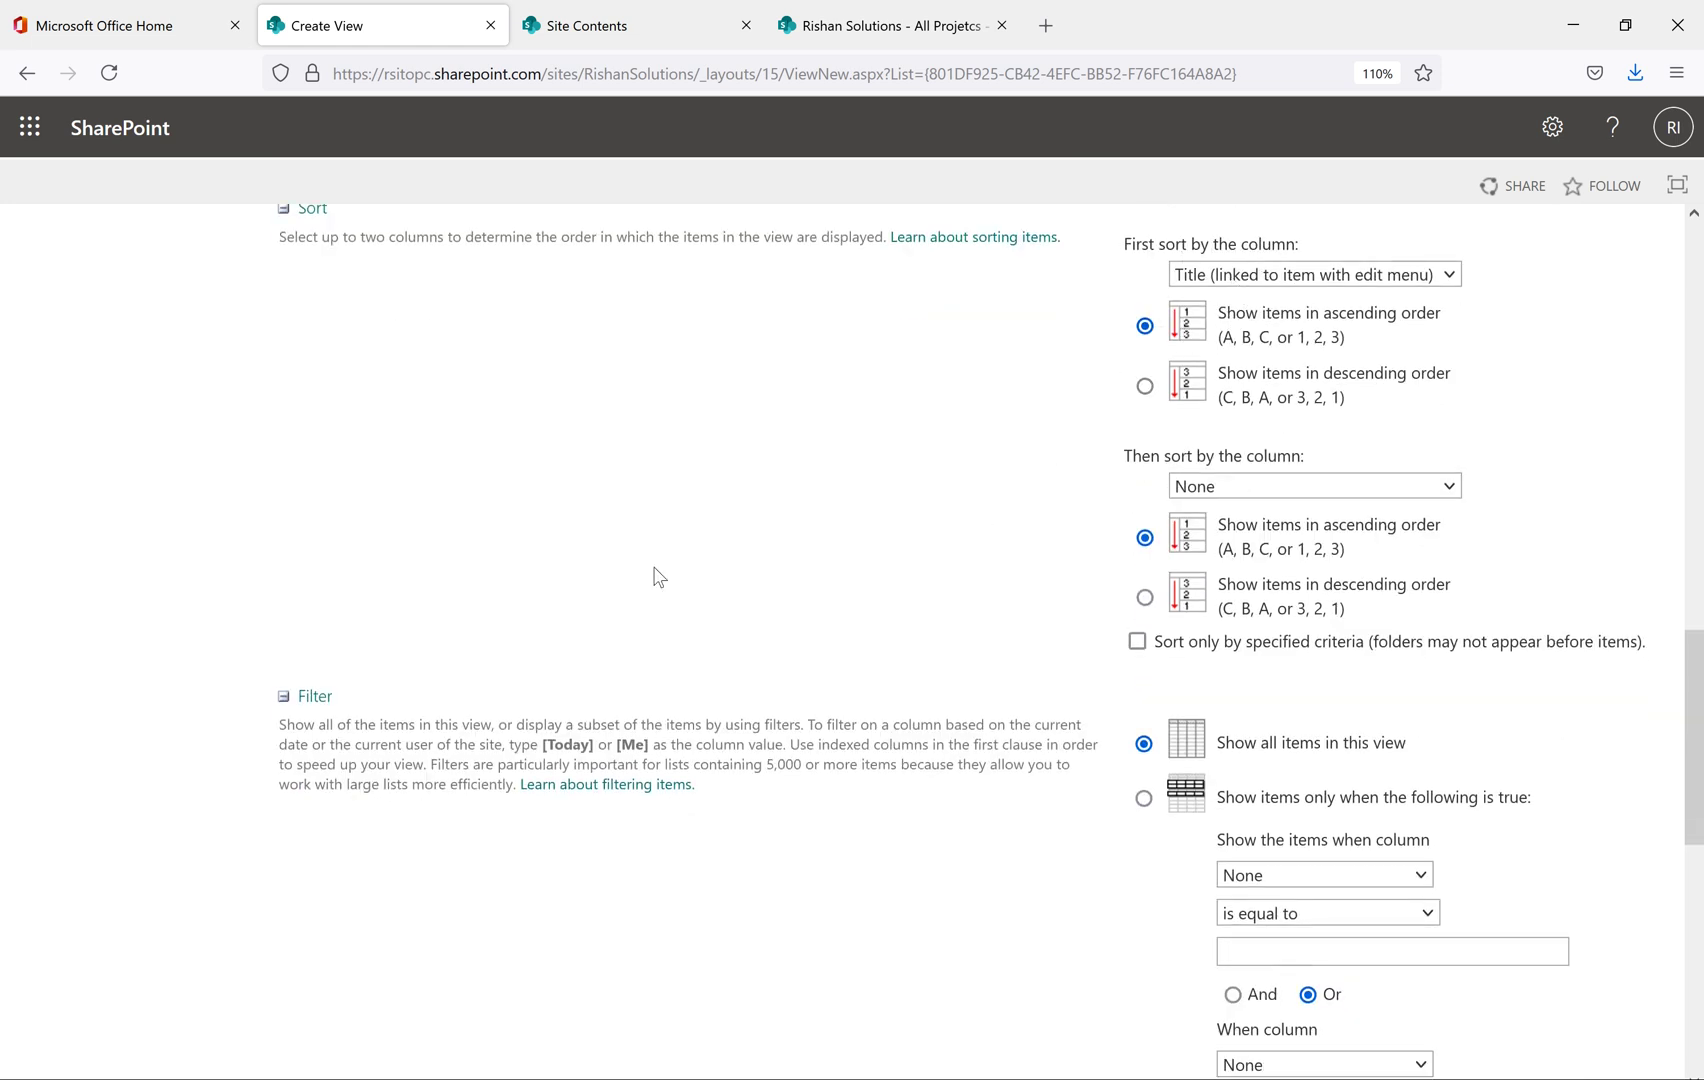
scroll(460, 530, "down", 3)
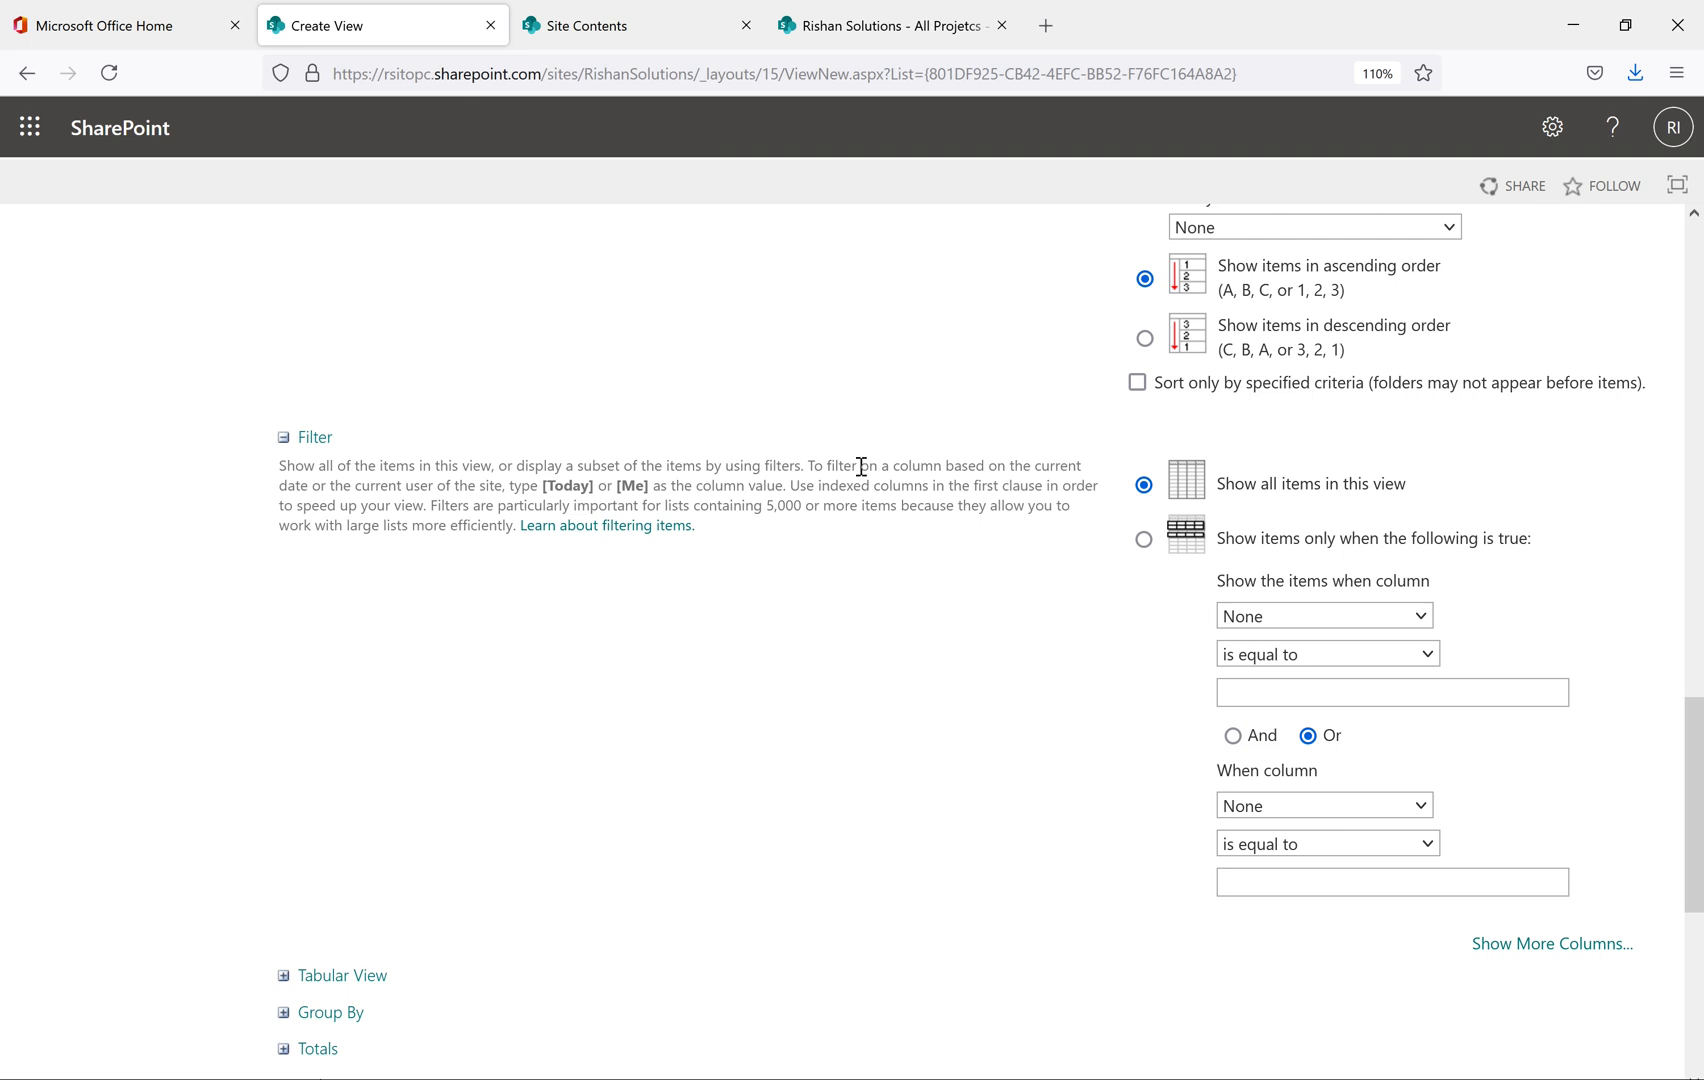
left_click(862, 25)
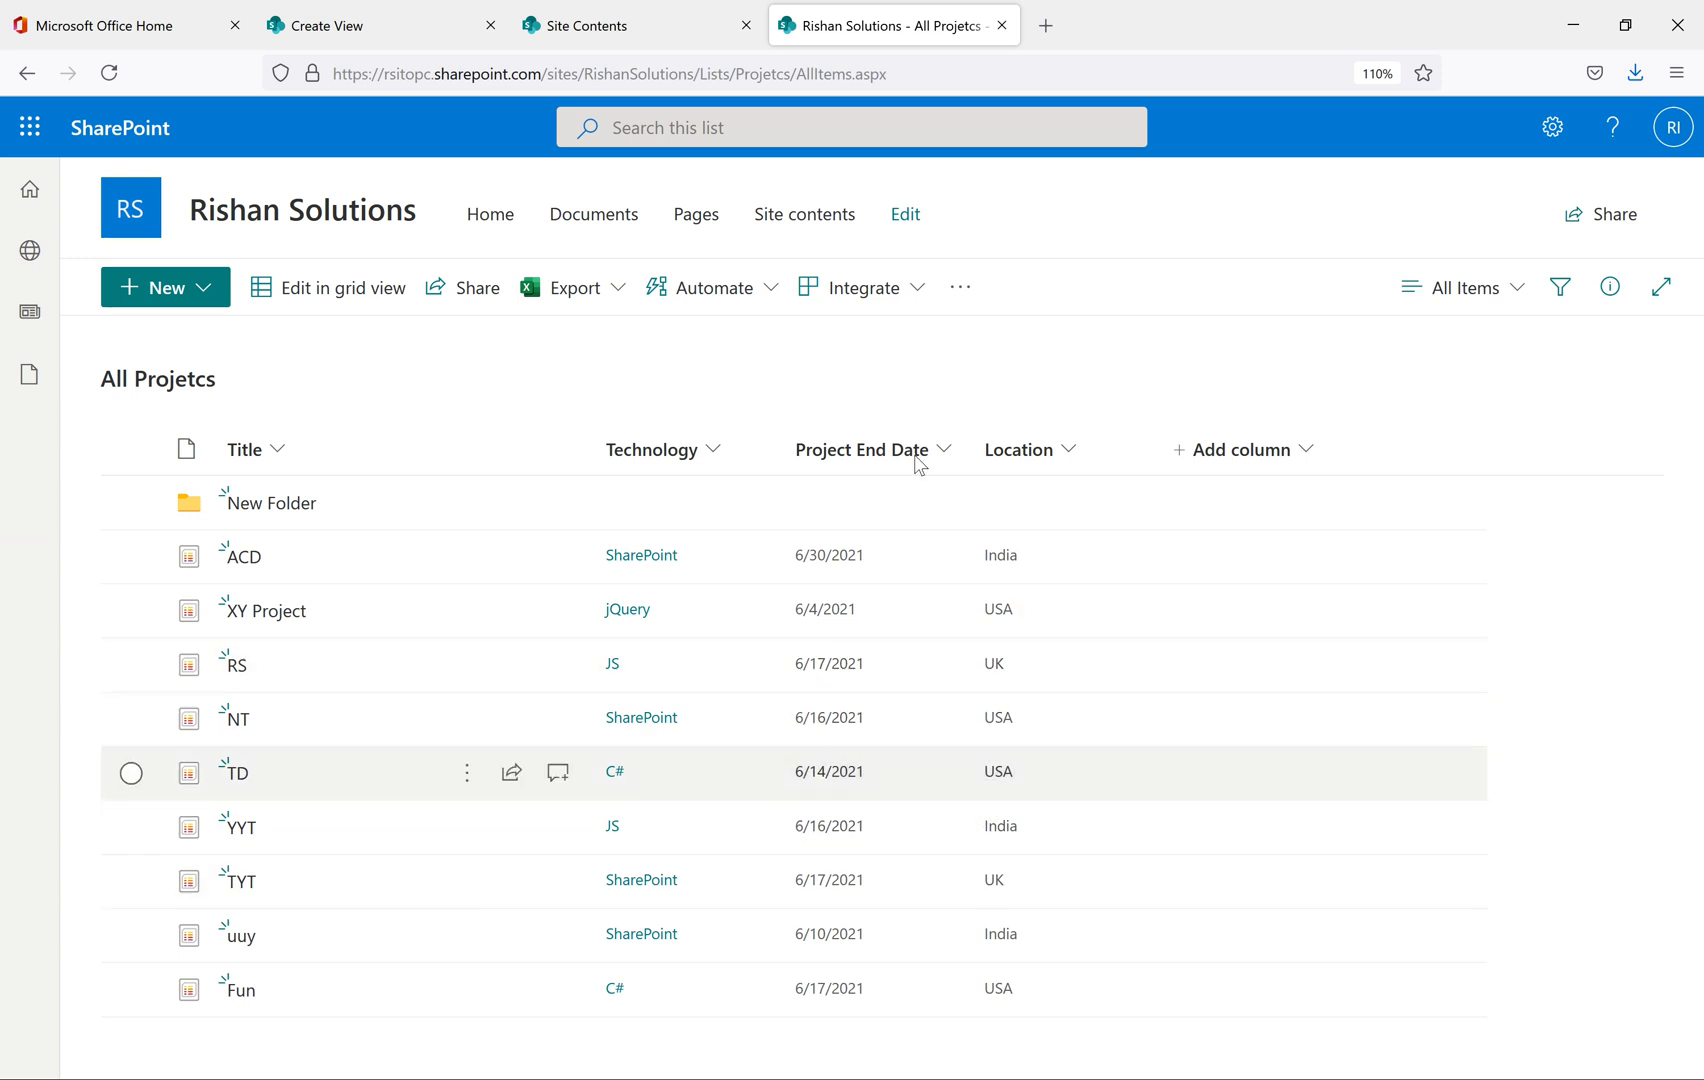
left_click(271, 14)
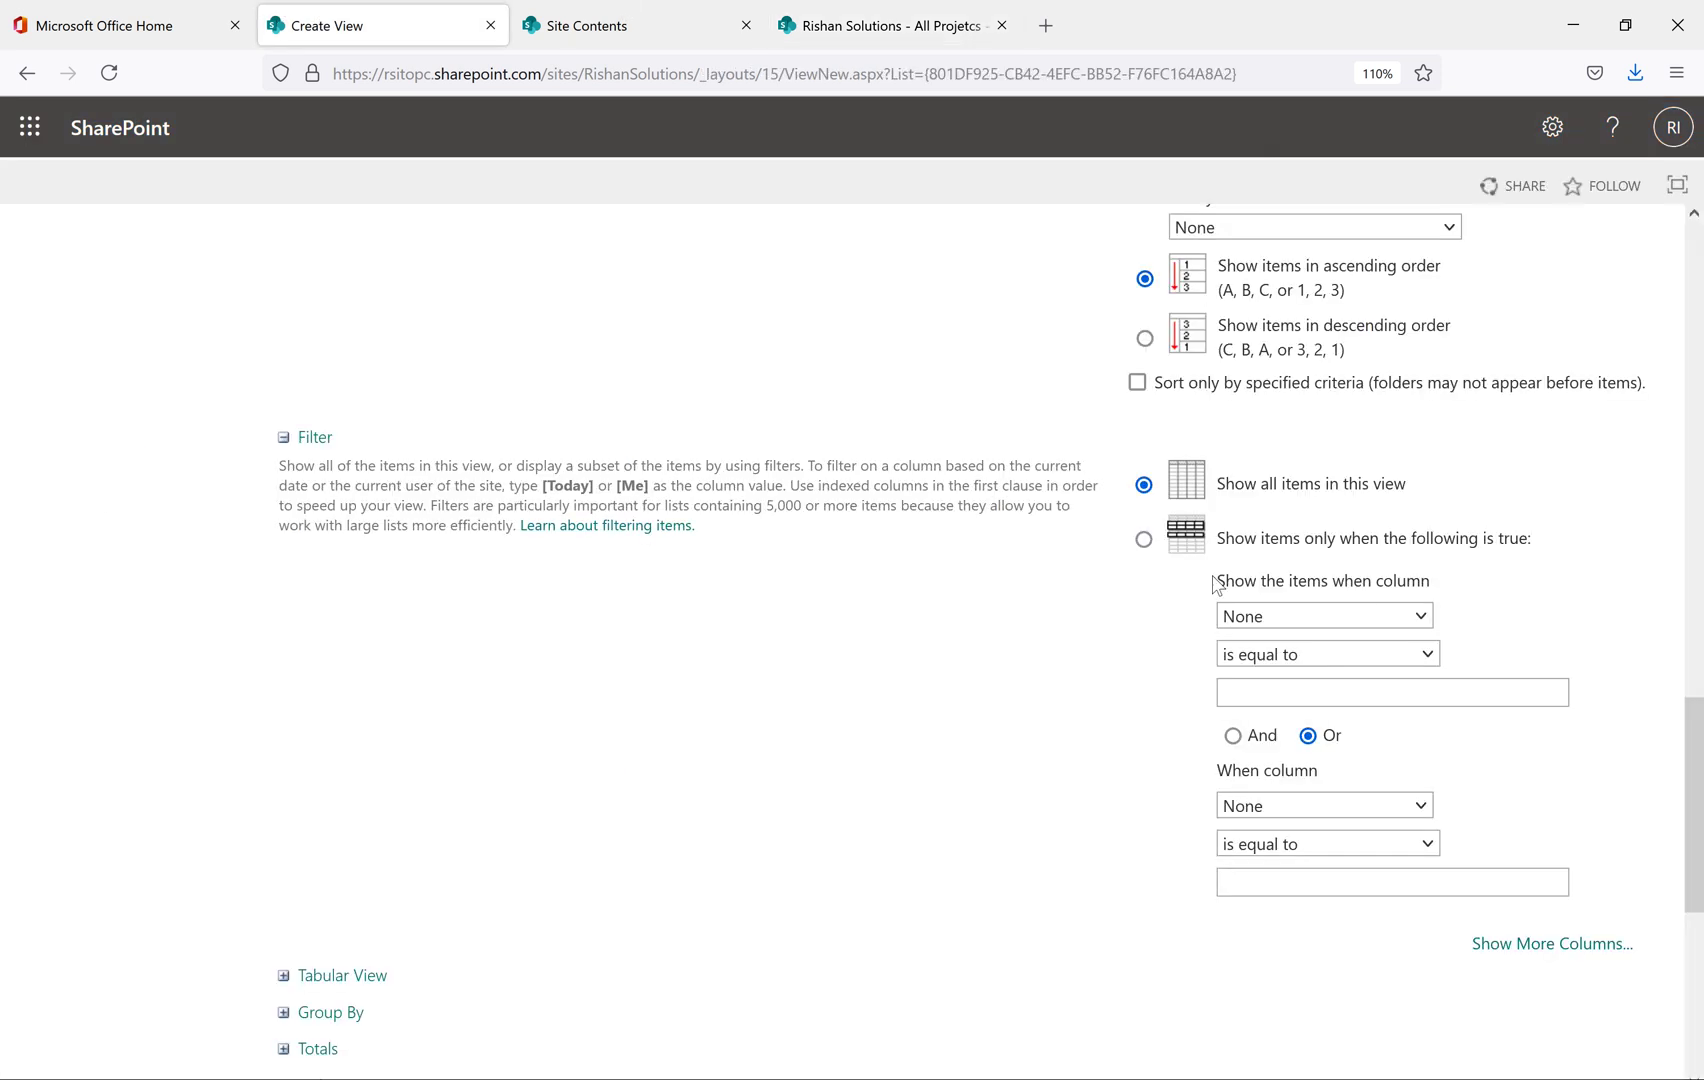
Filter the view to show only items whose Location is equal to India, keeping Or as the connector
left_click(1268, 615)
scroll(1345, 380, "down", 1)
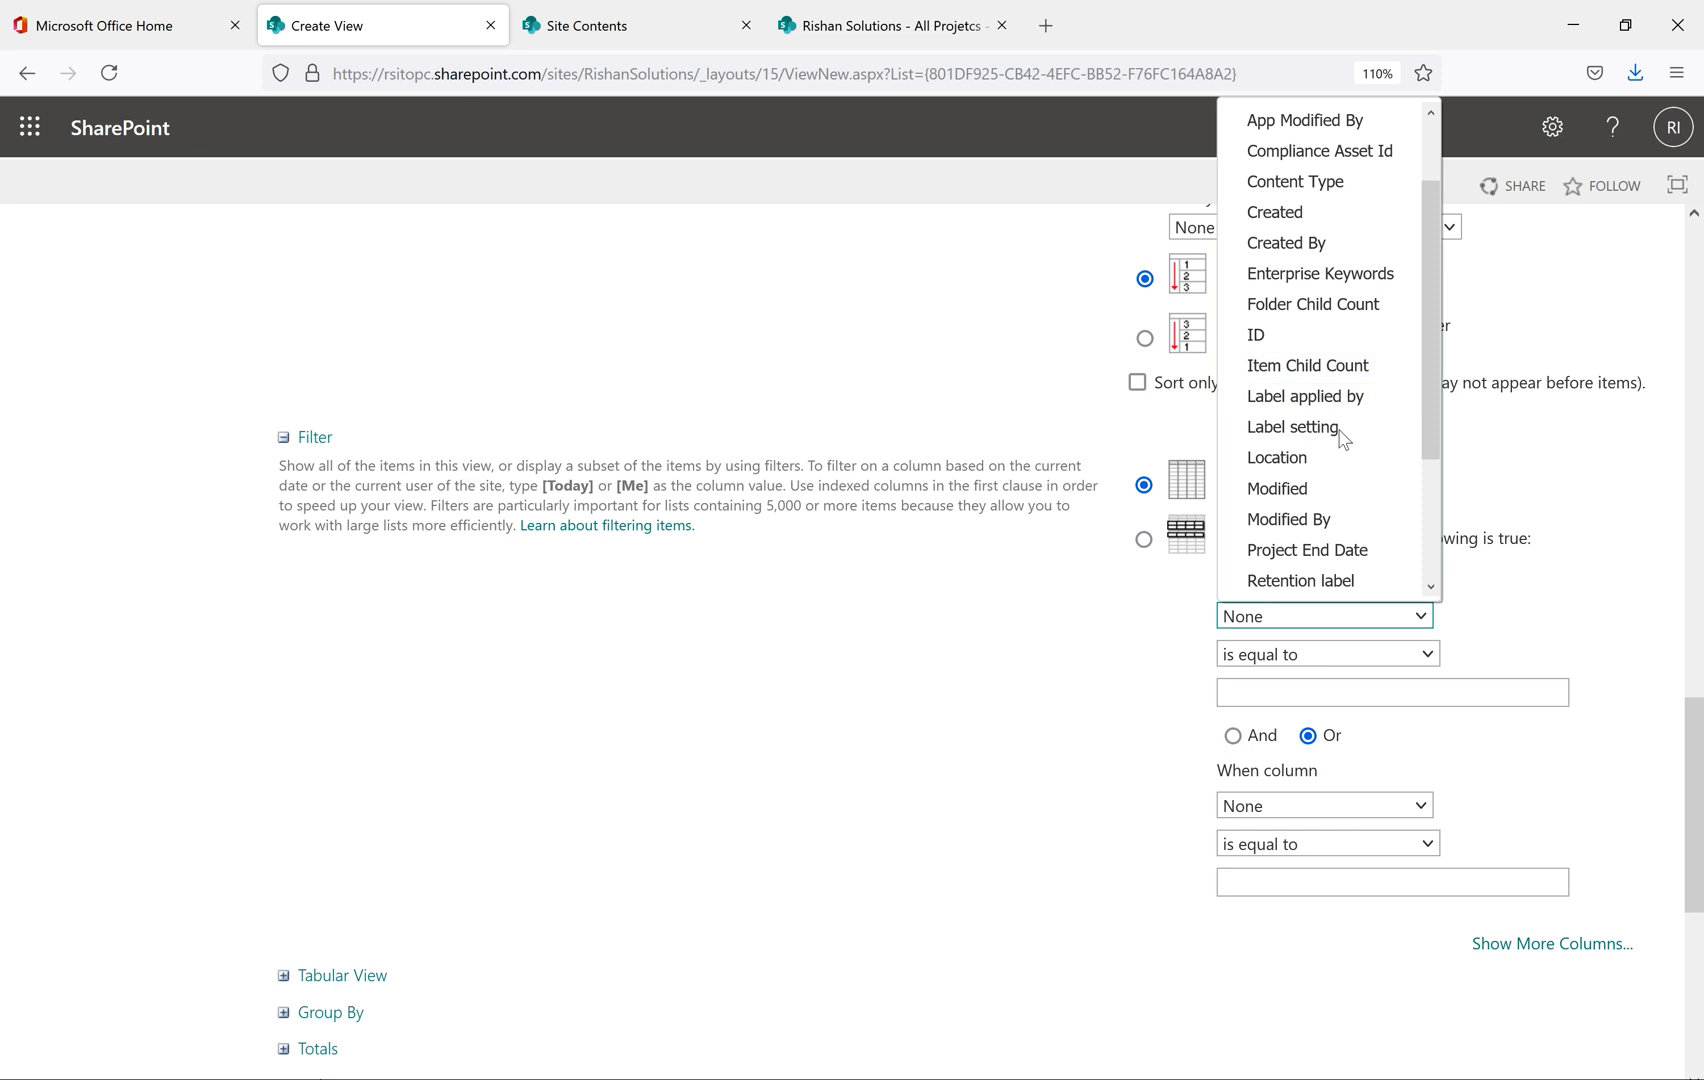
left_click(1316, 464)
left_click(1316, 699)
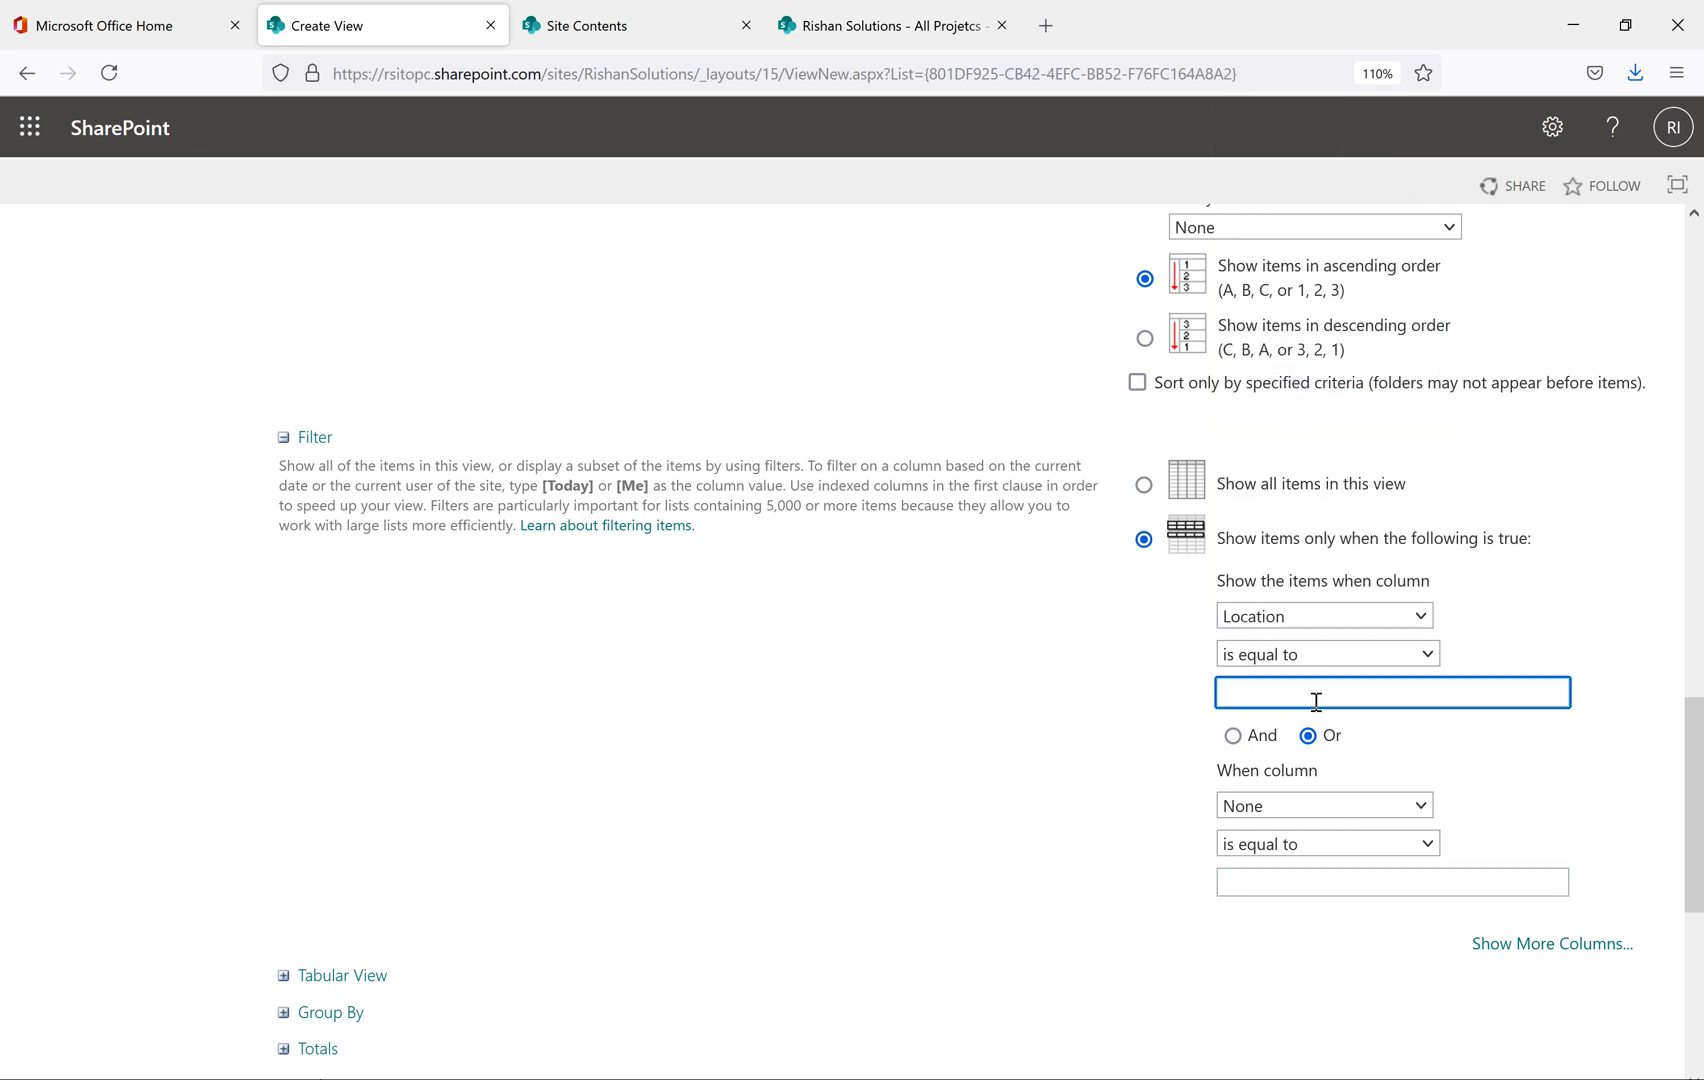
left_click(1112, 740)
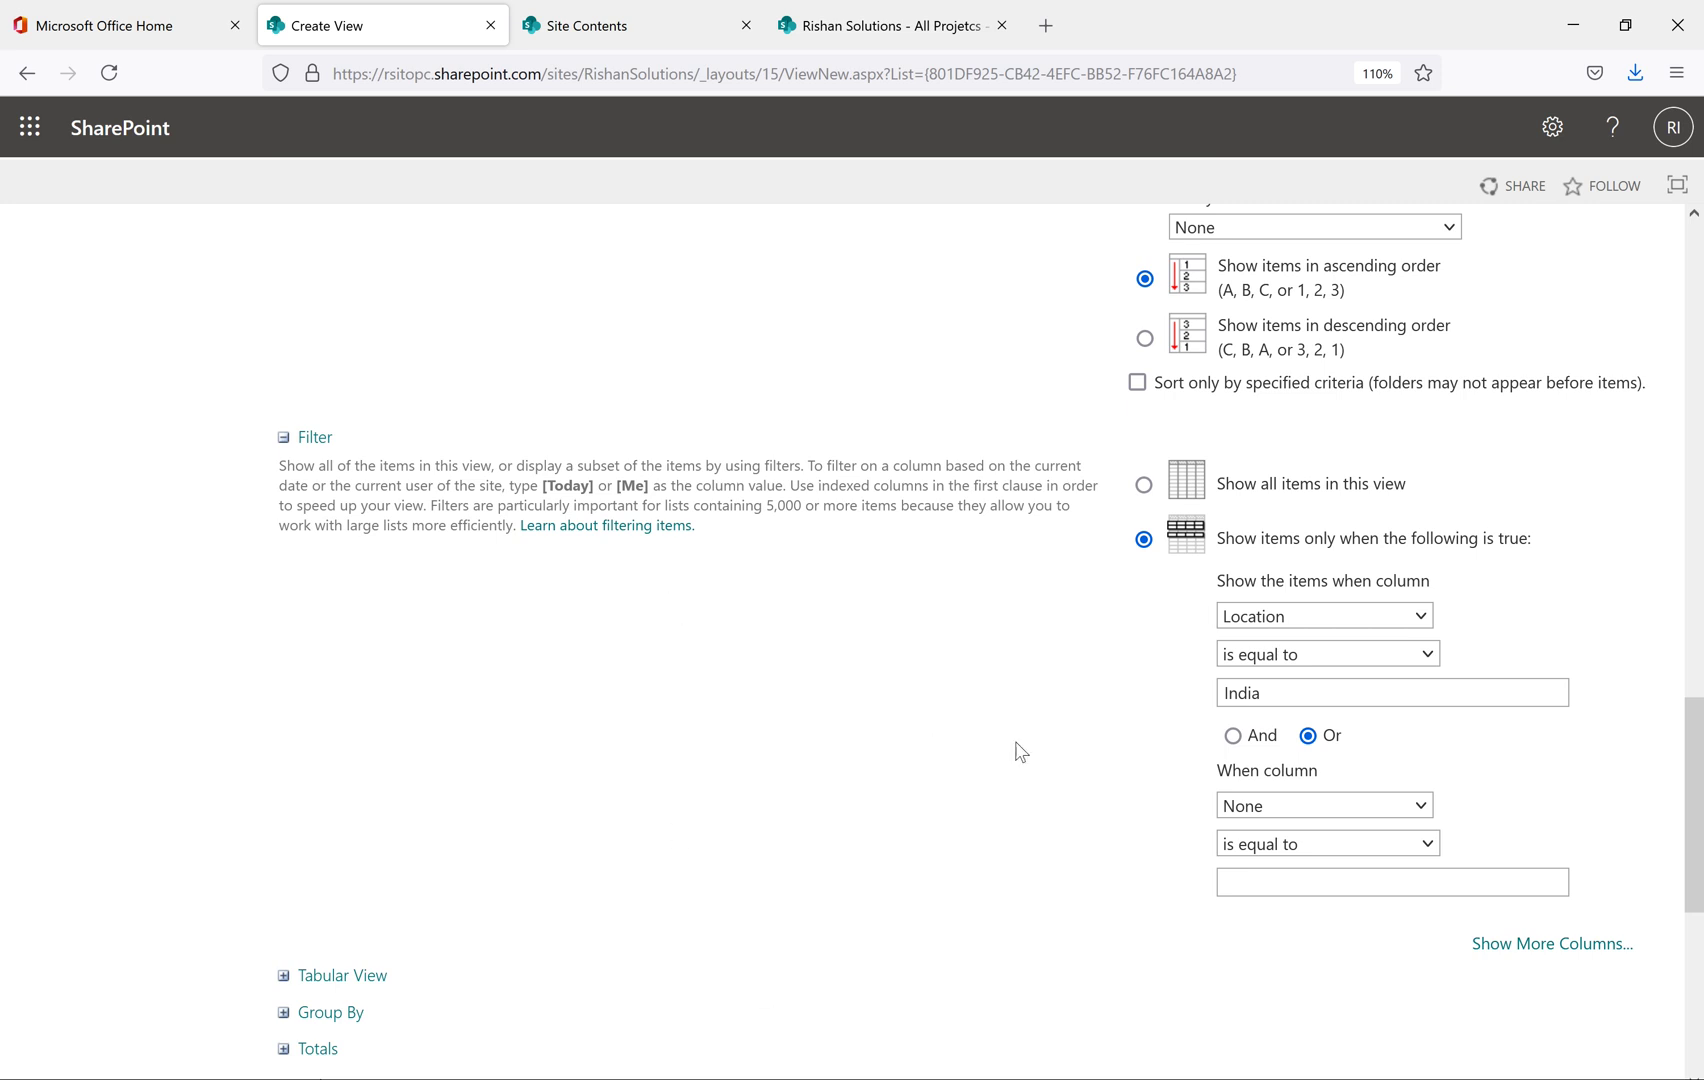
left_click(1308, 736)
left_click(1256, 705)
Expand the Tabular View settings and examine the individual item checkboxes option
scroll(1114, 639, "down", 2)
scroll(1103, 684, "down", 3)
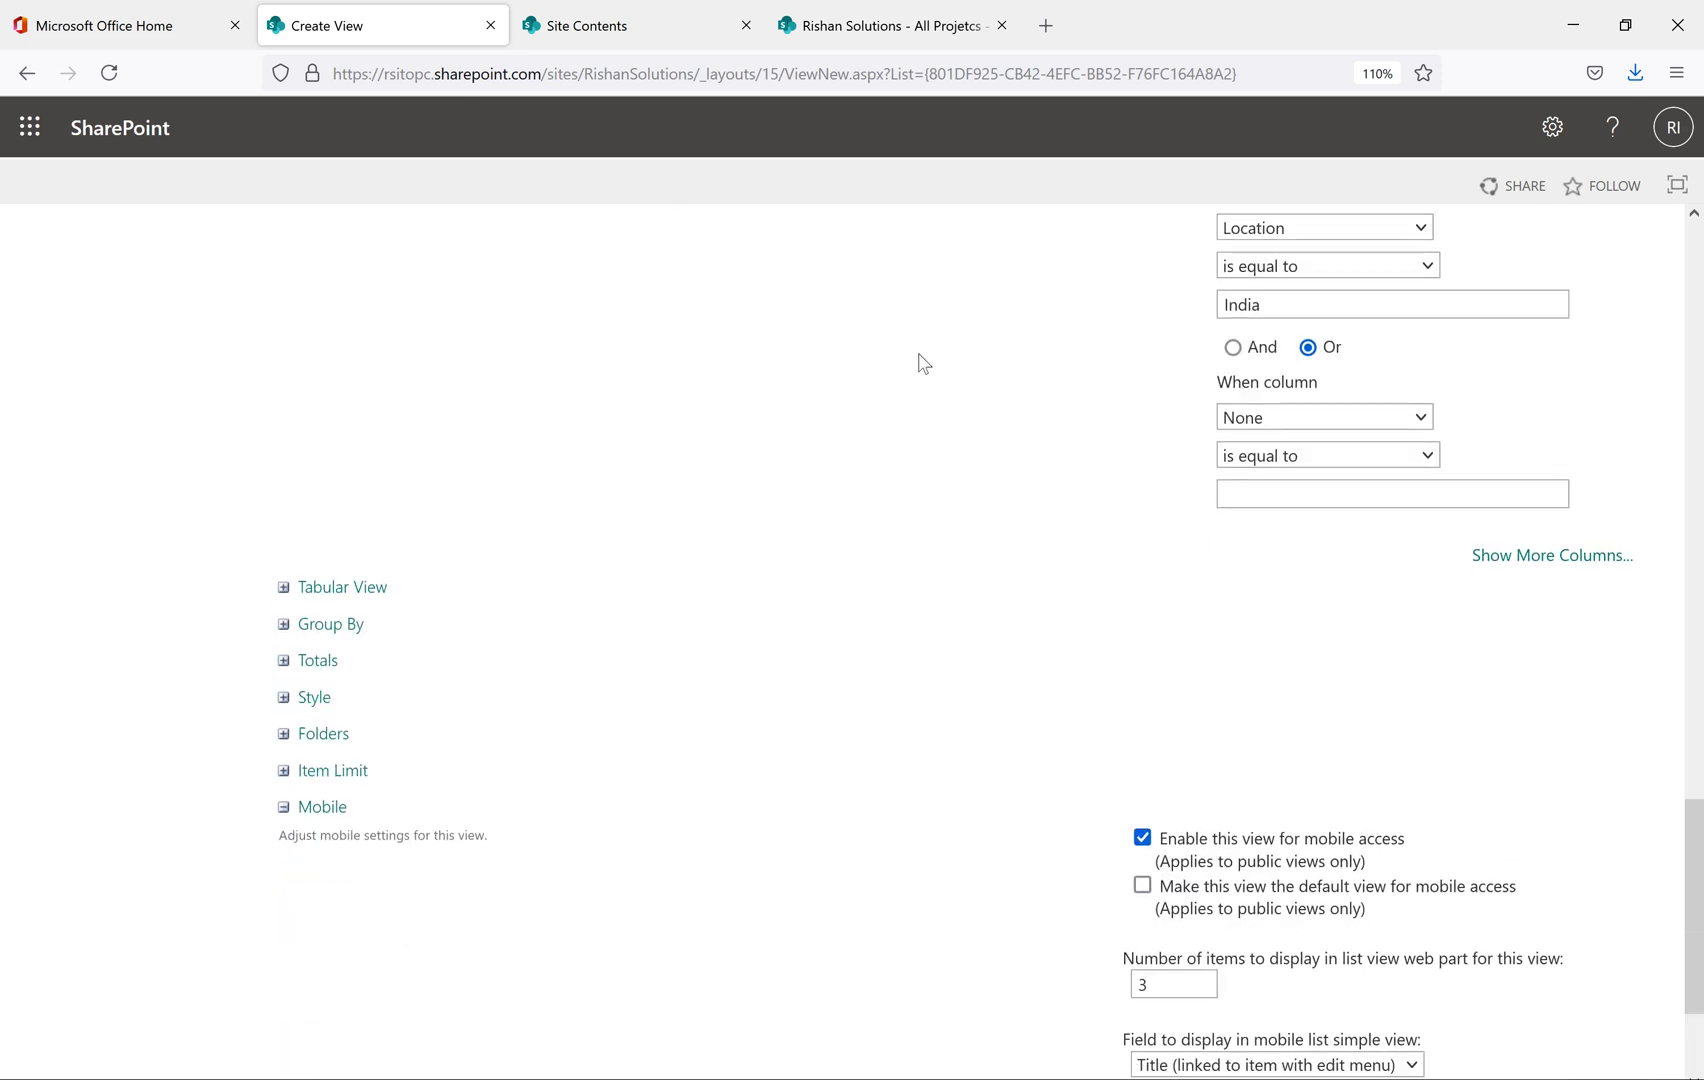
left_click(283, 587)
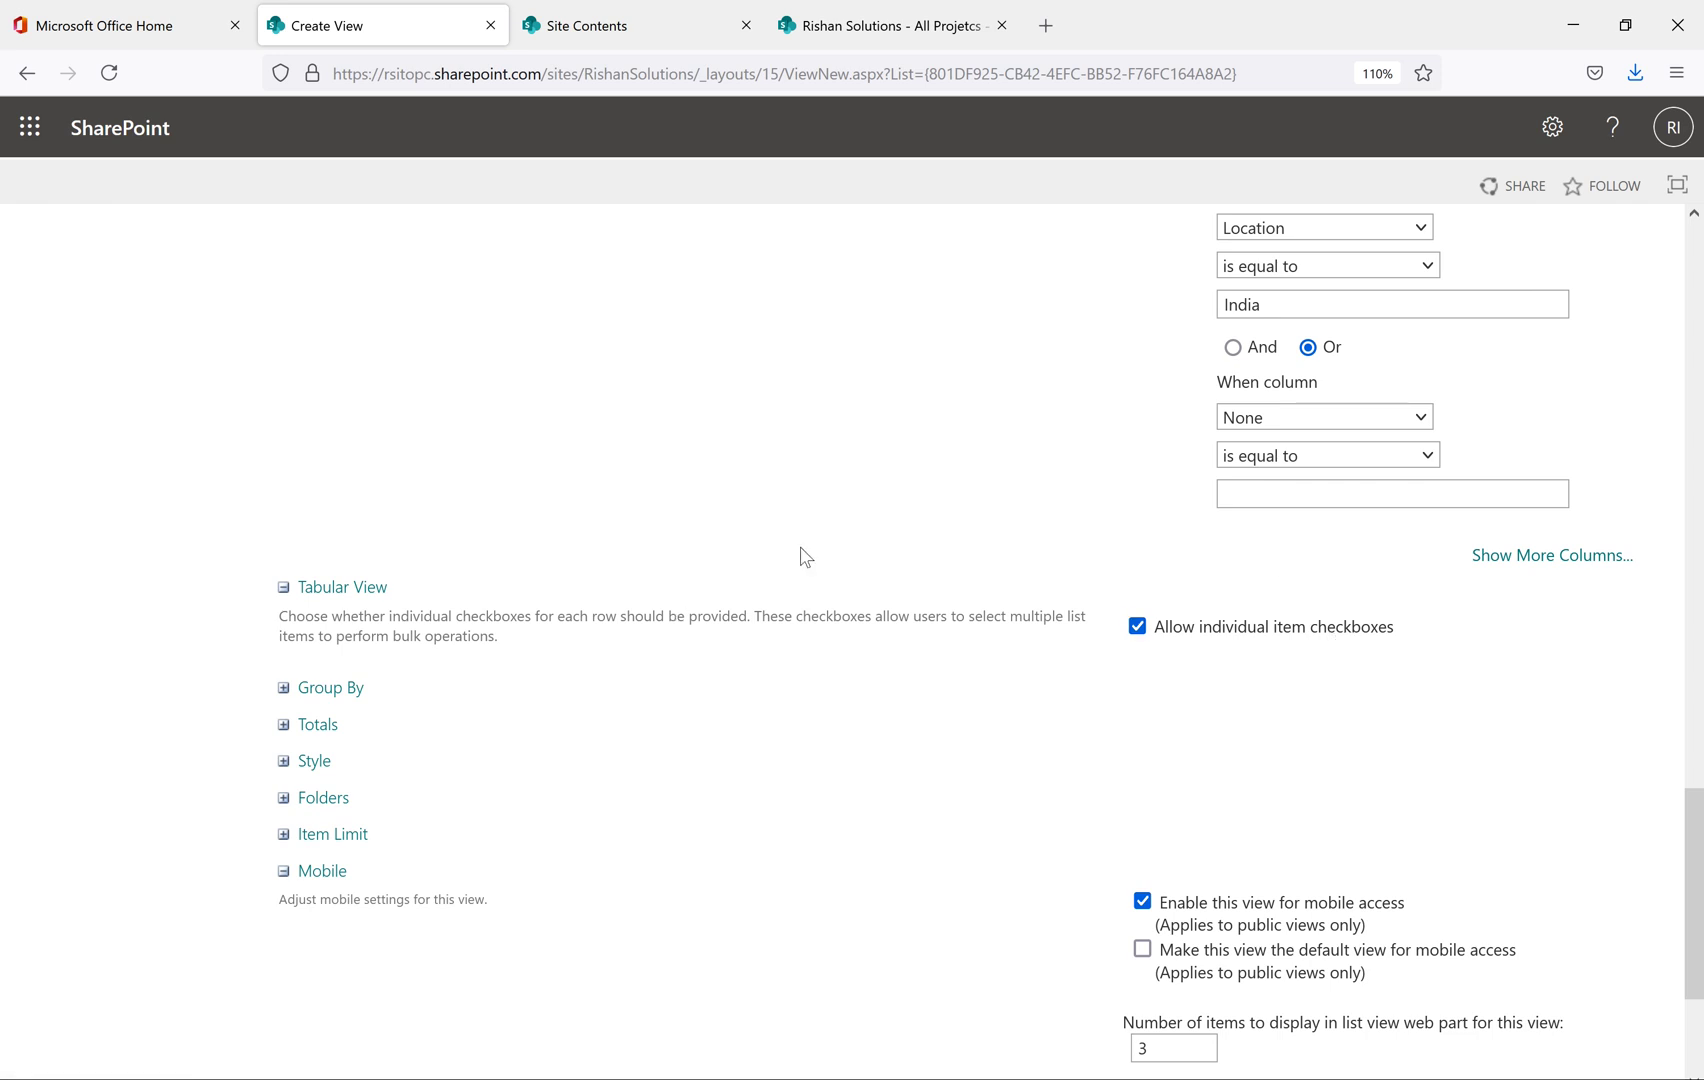
Expand the Group By settings, compare the columns in the All Projetcs list, and group the view first by Technology
left_click(283, 689)
scroll(996, 540, "down", 2)
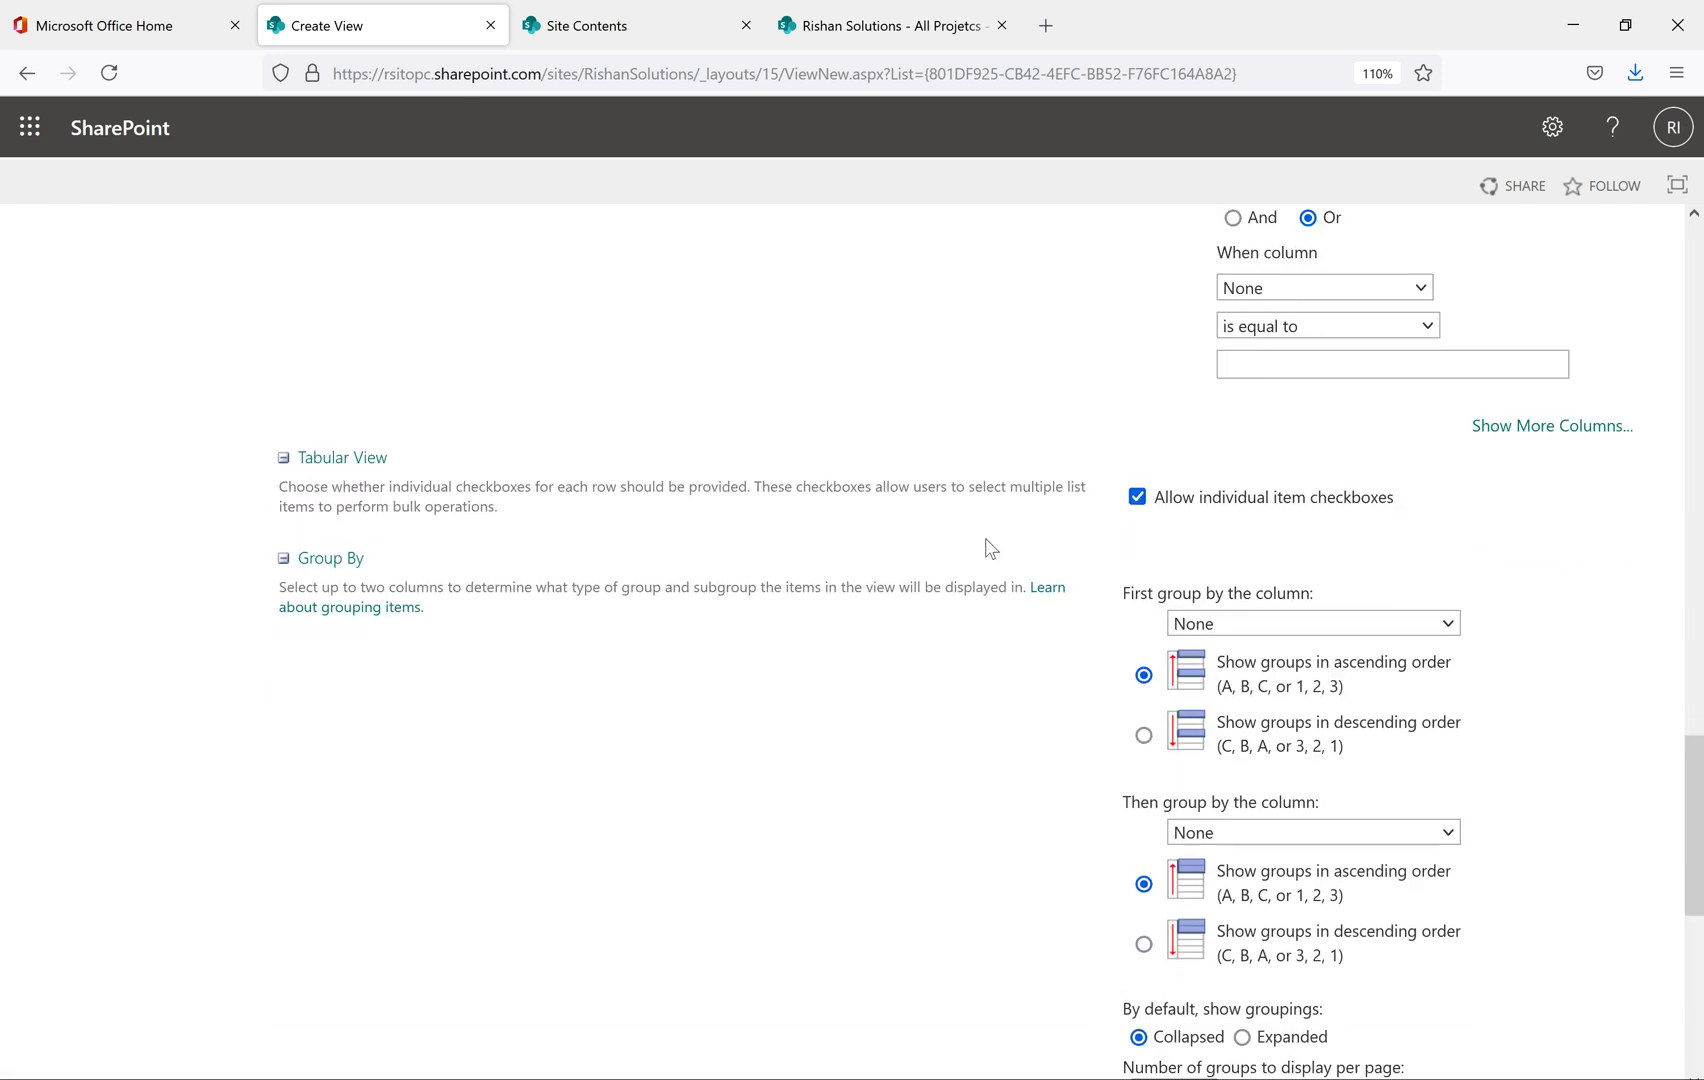
left_click(850, 22)
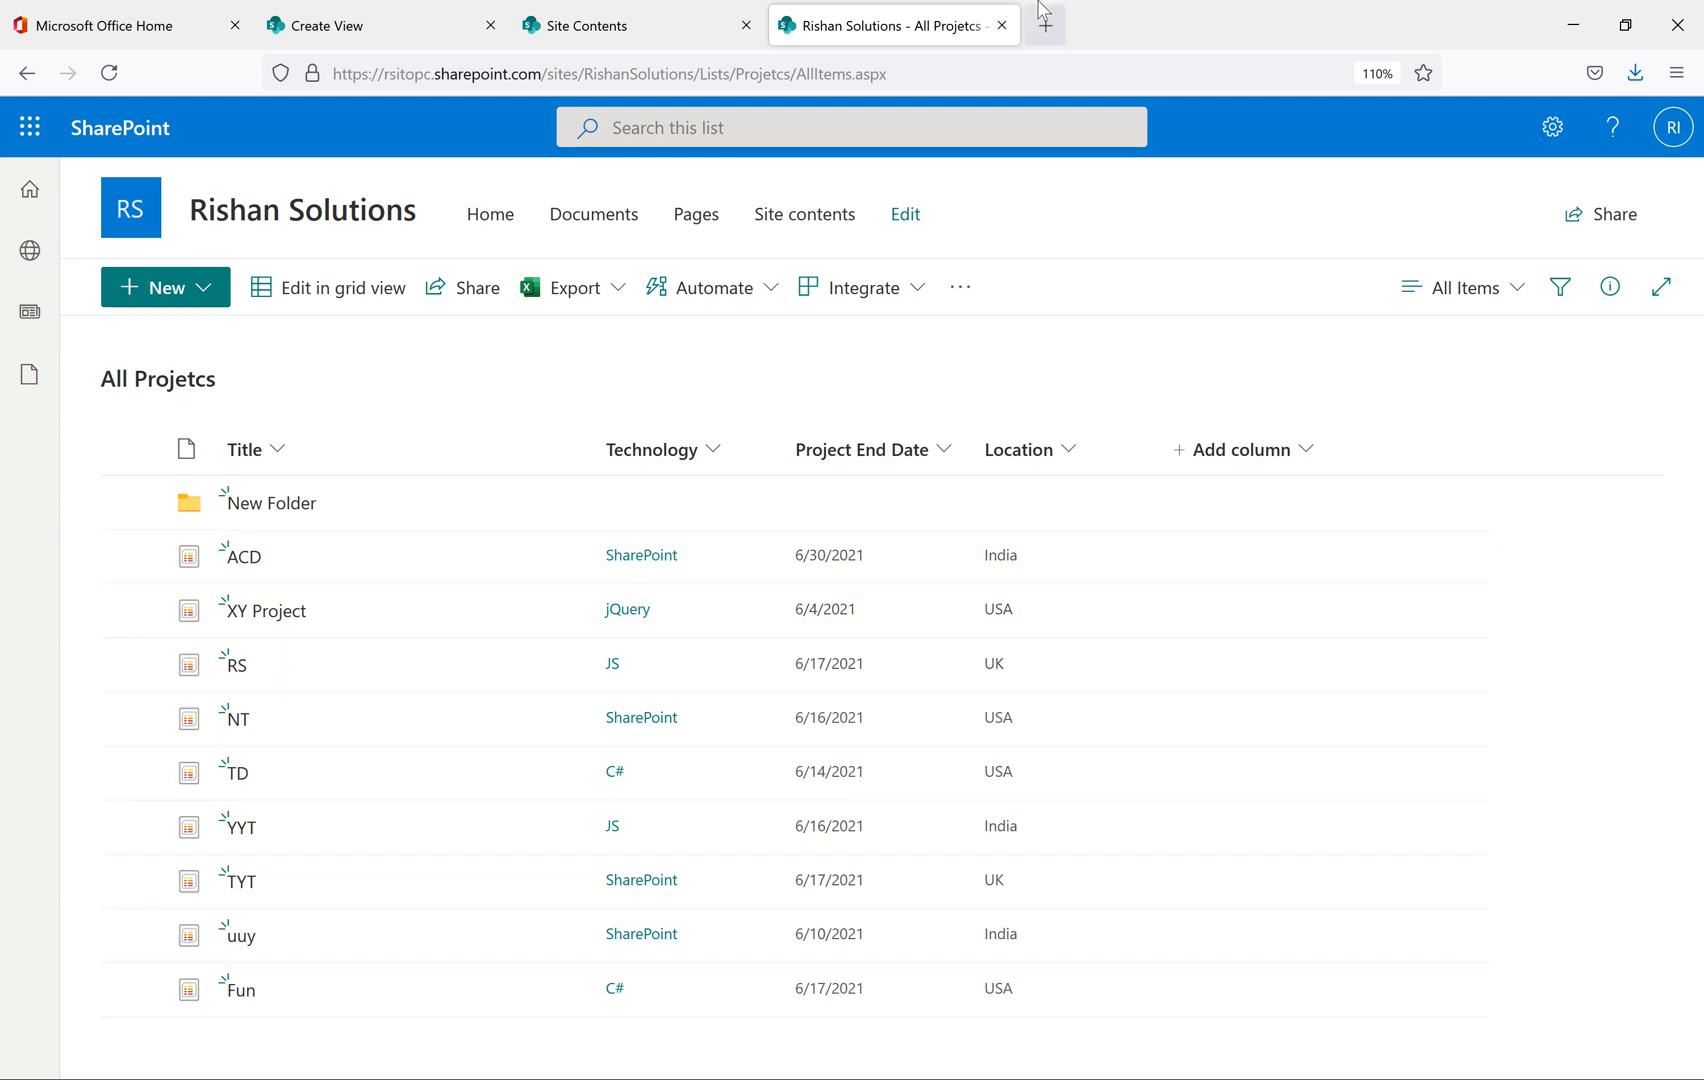
left_click(424, 28)
scroll(623, 487, "down", 3)
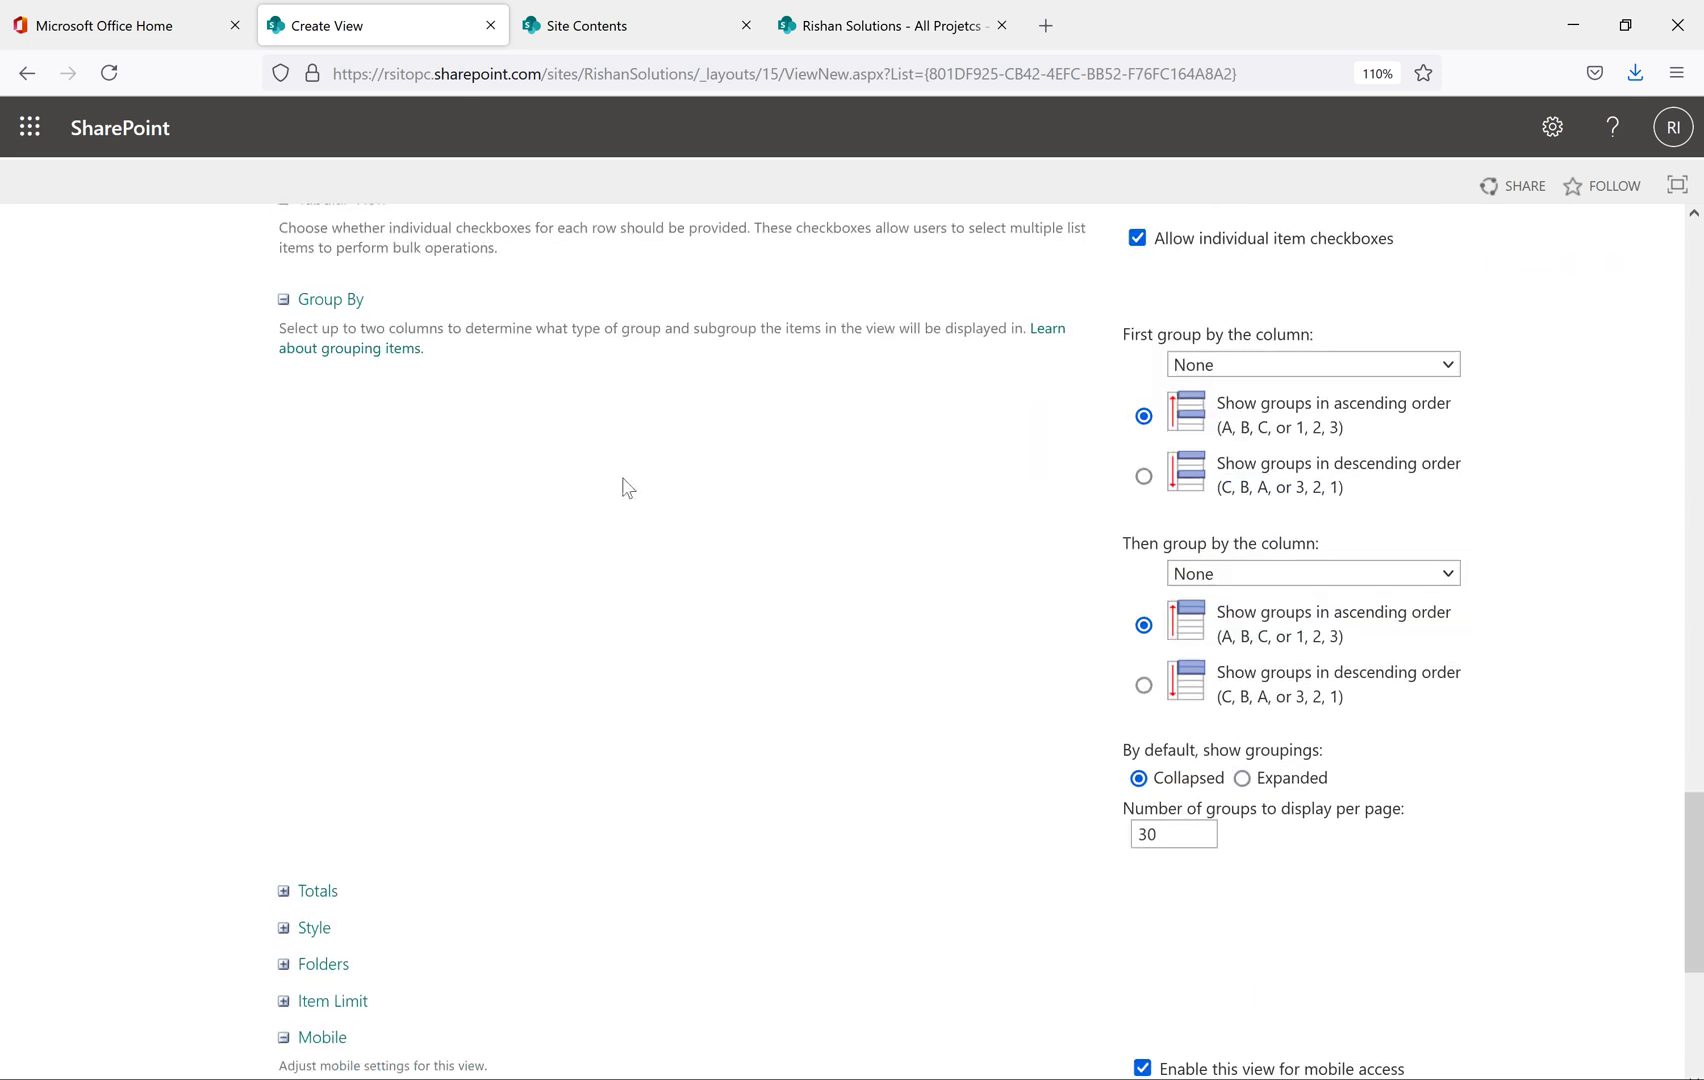
left_click(1253, 367)
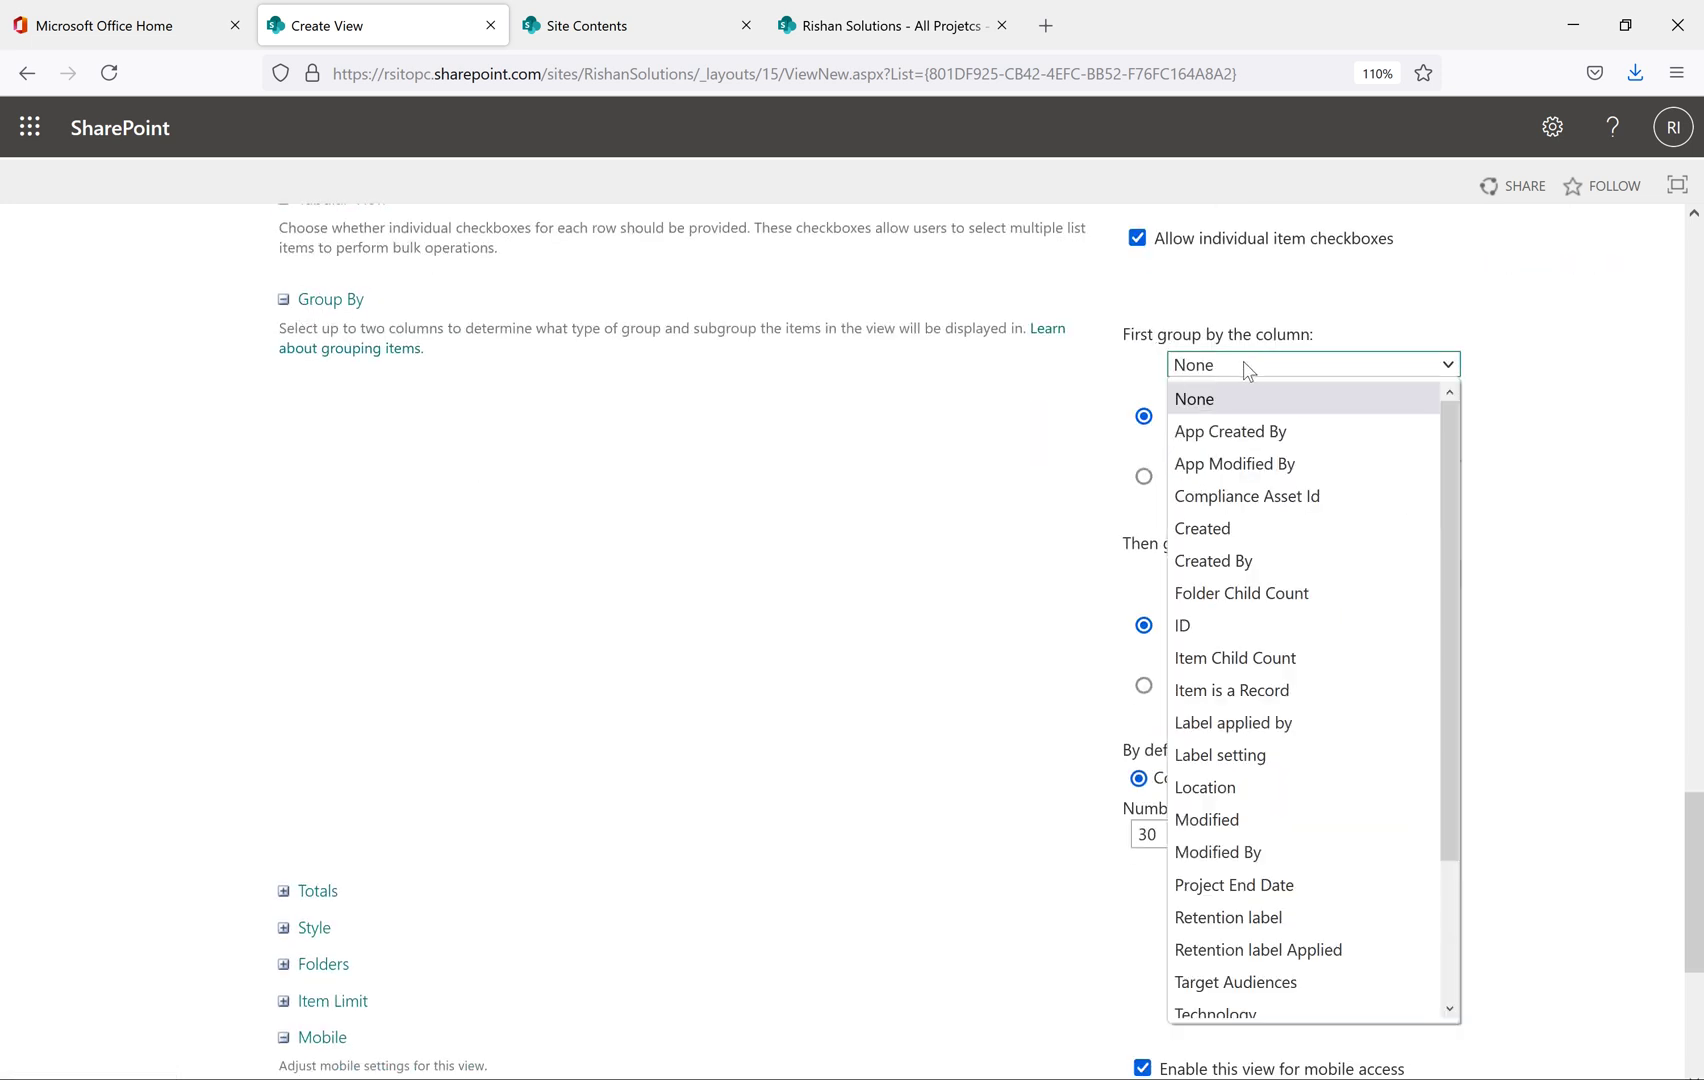
scroll(1273, 730, "down", 1)
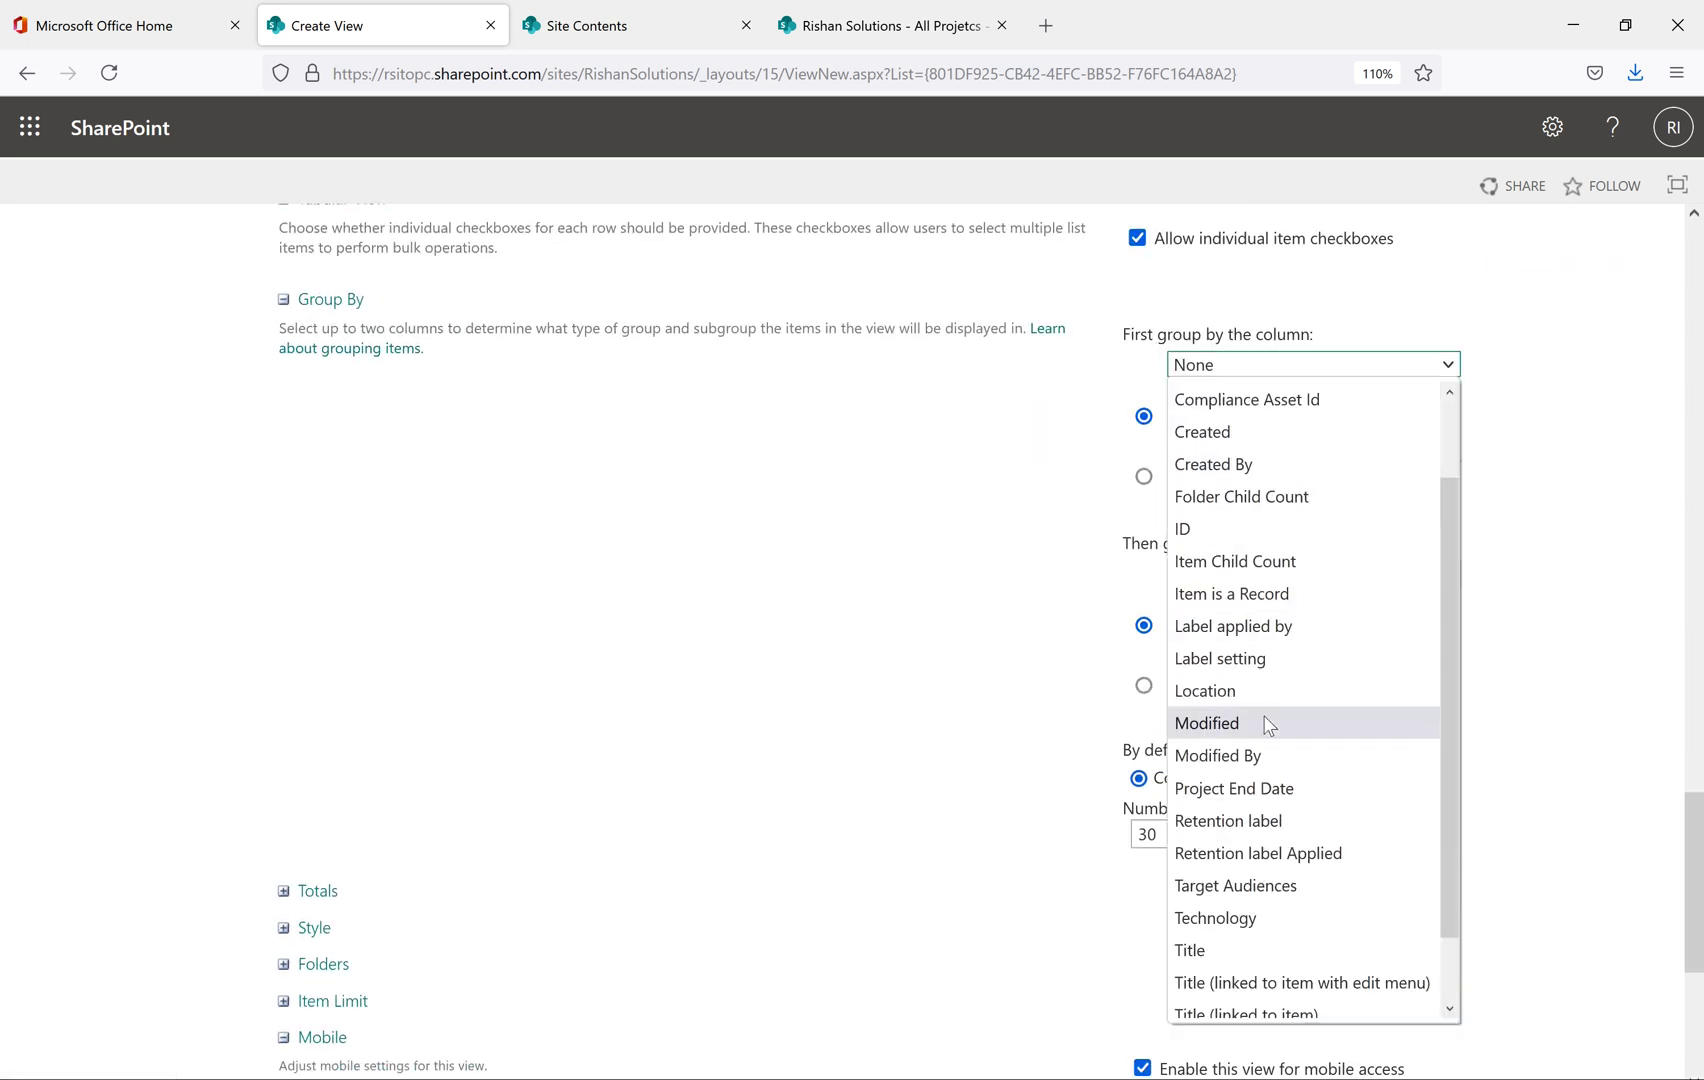
left_click(1238, 922)
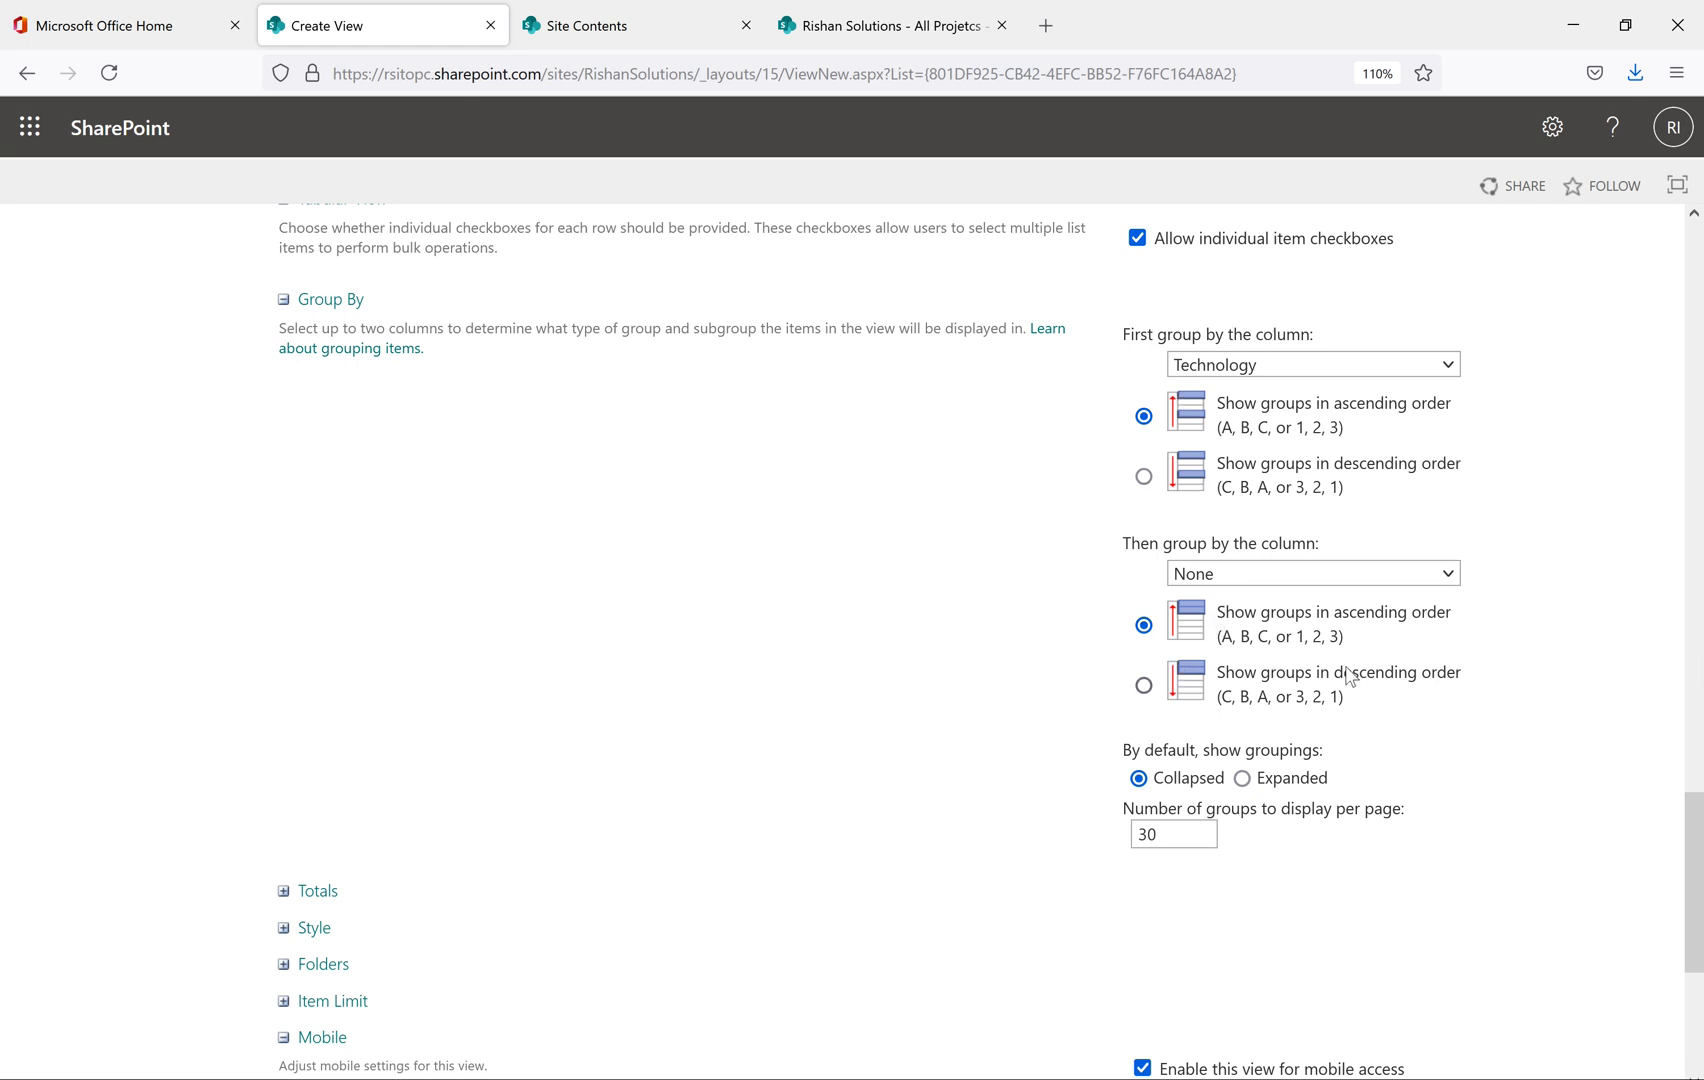
Review the grouping options, including the second group column, the default grouping display and the number of groups per page
scroll(1305, 598, "down", 2)
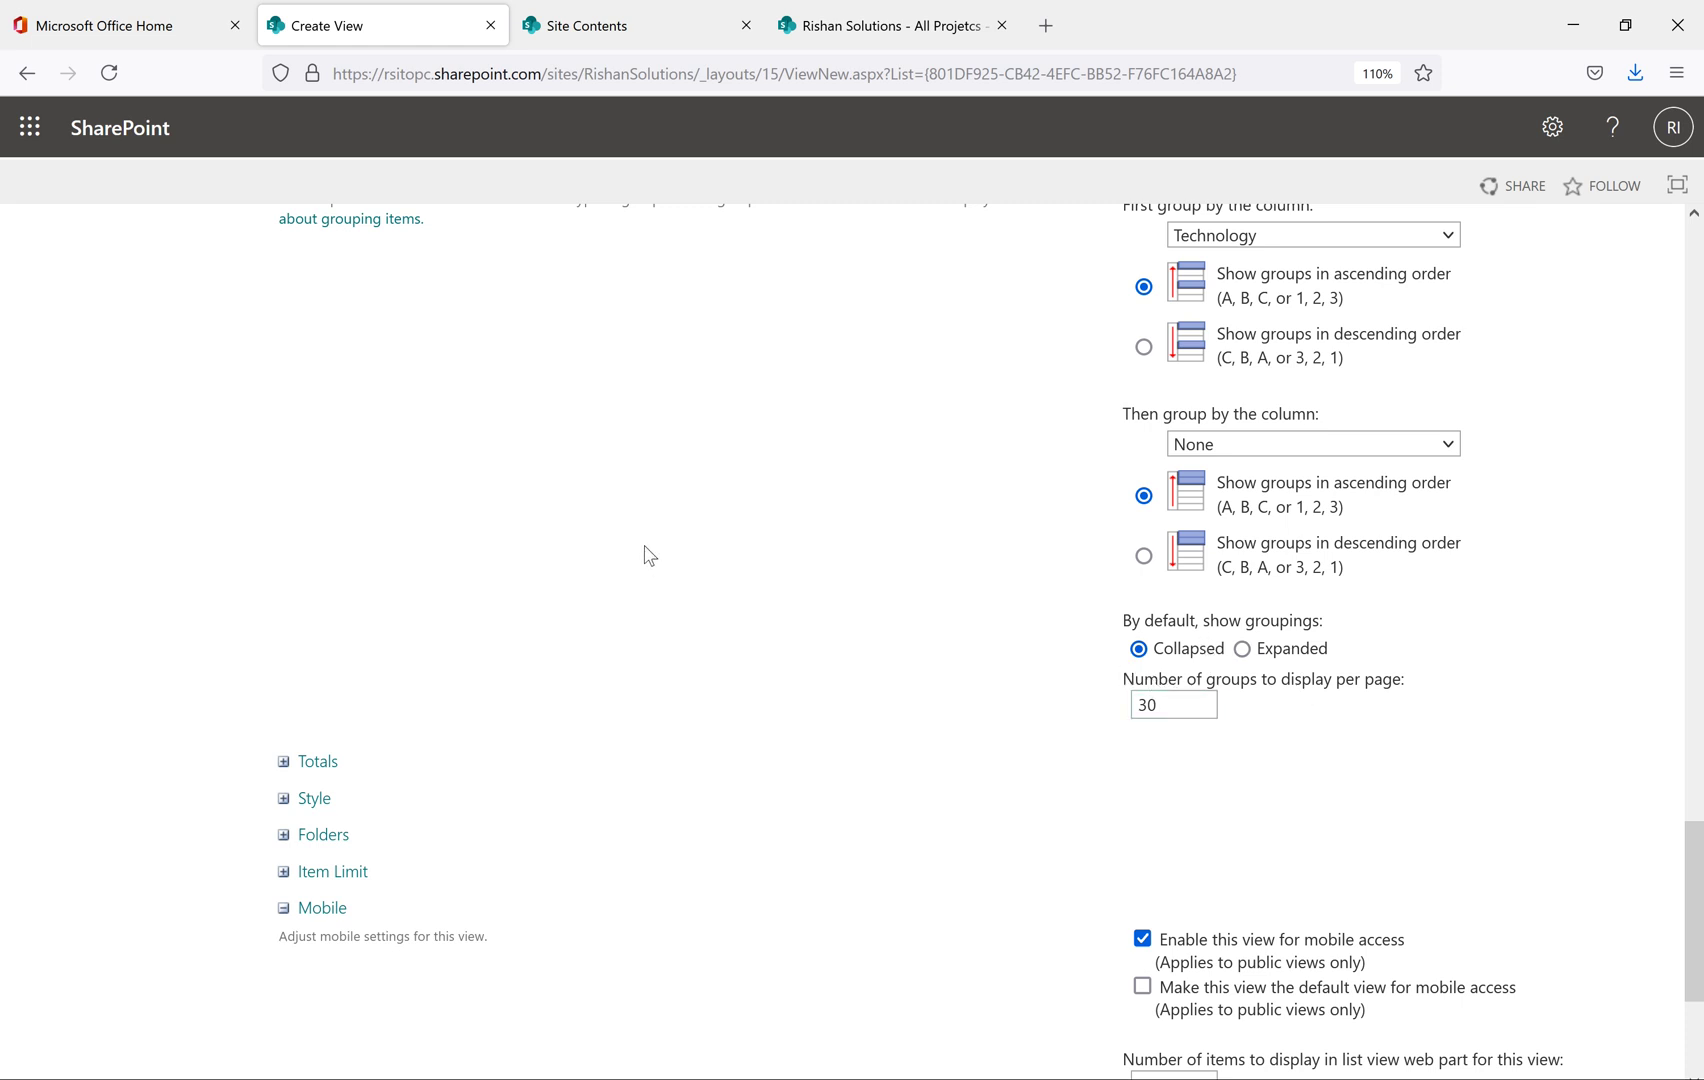
scroll(1295, 658, "down", 3)
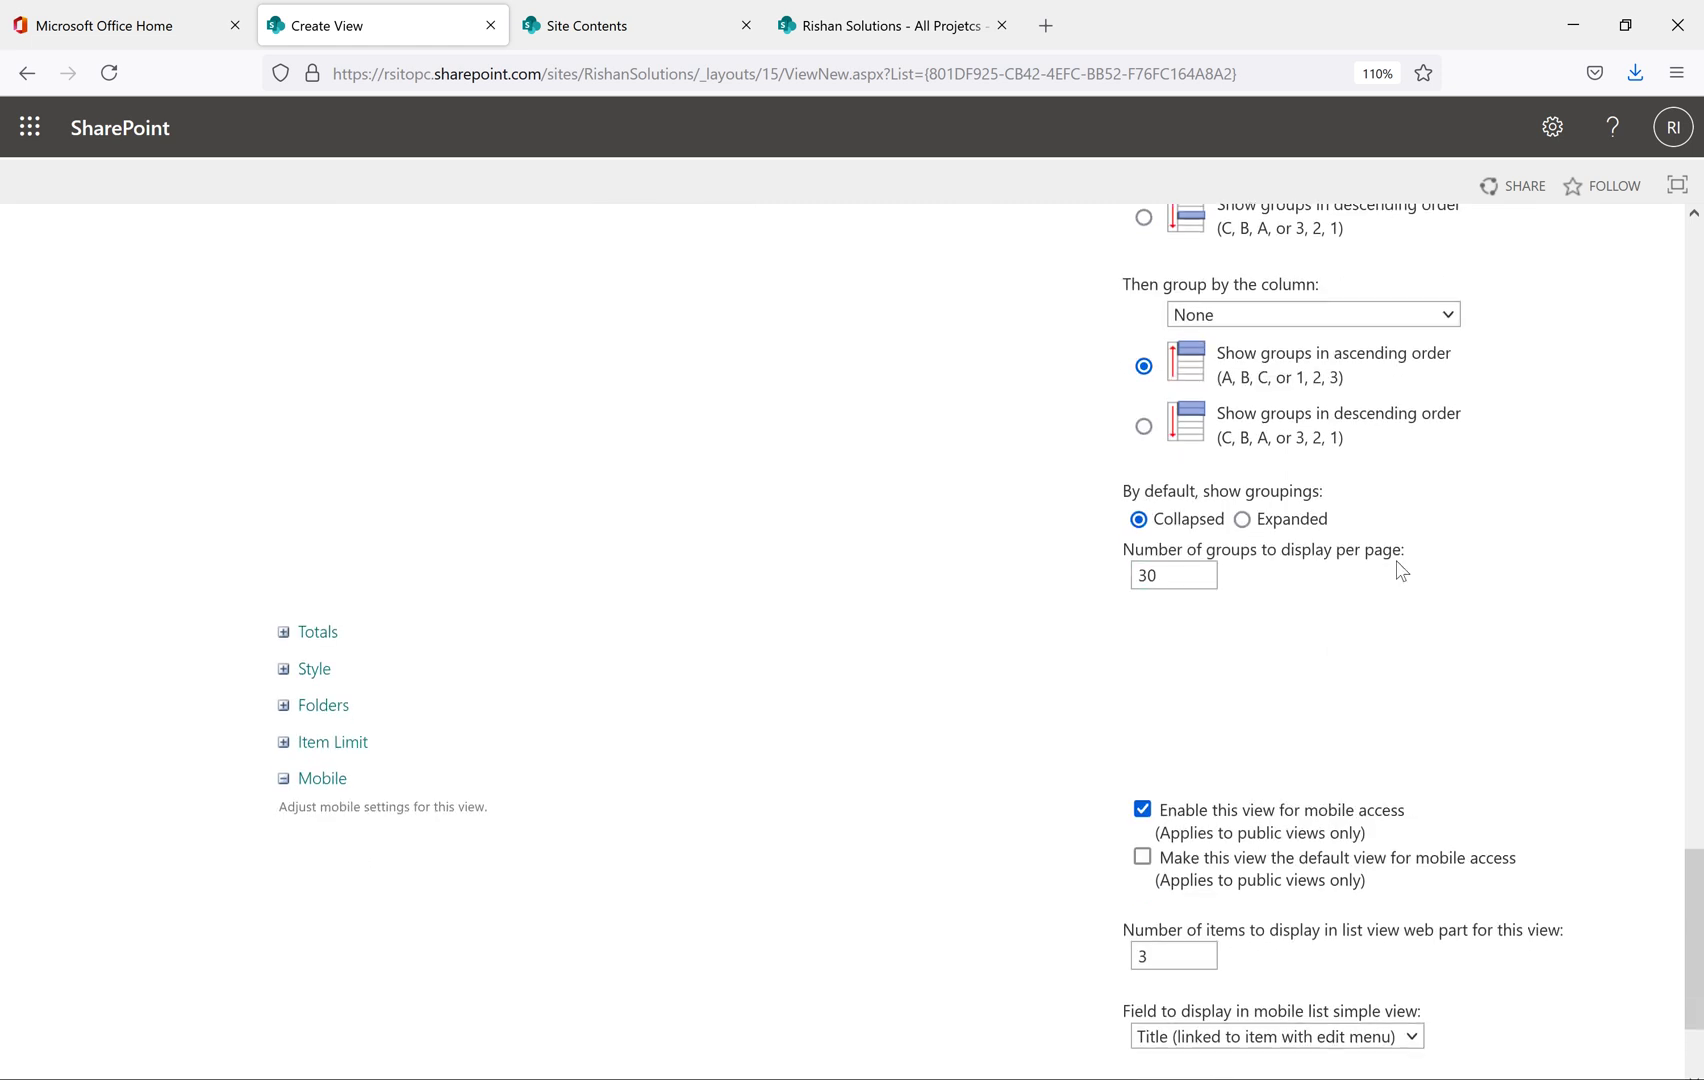
scroll(1306, 592, "up", 10)
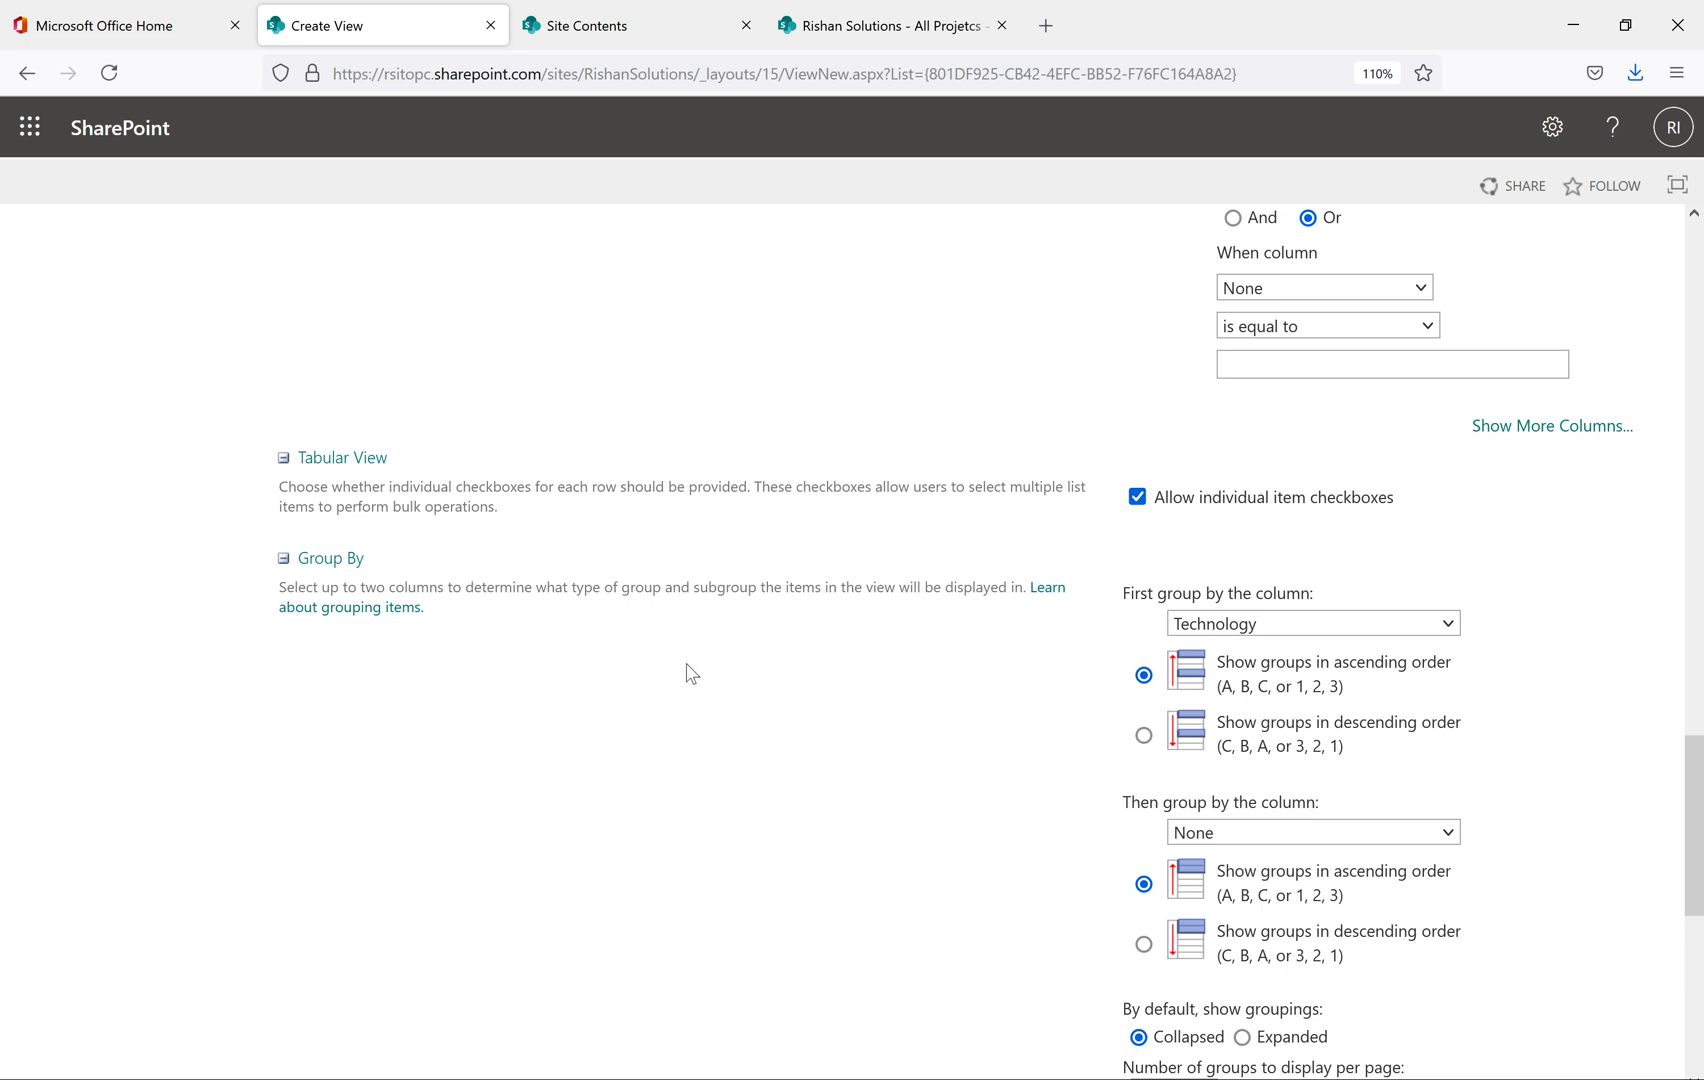
scroll(1038, 787, "down", 10)
left_click_drag(1168, 576, 1110, 579)
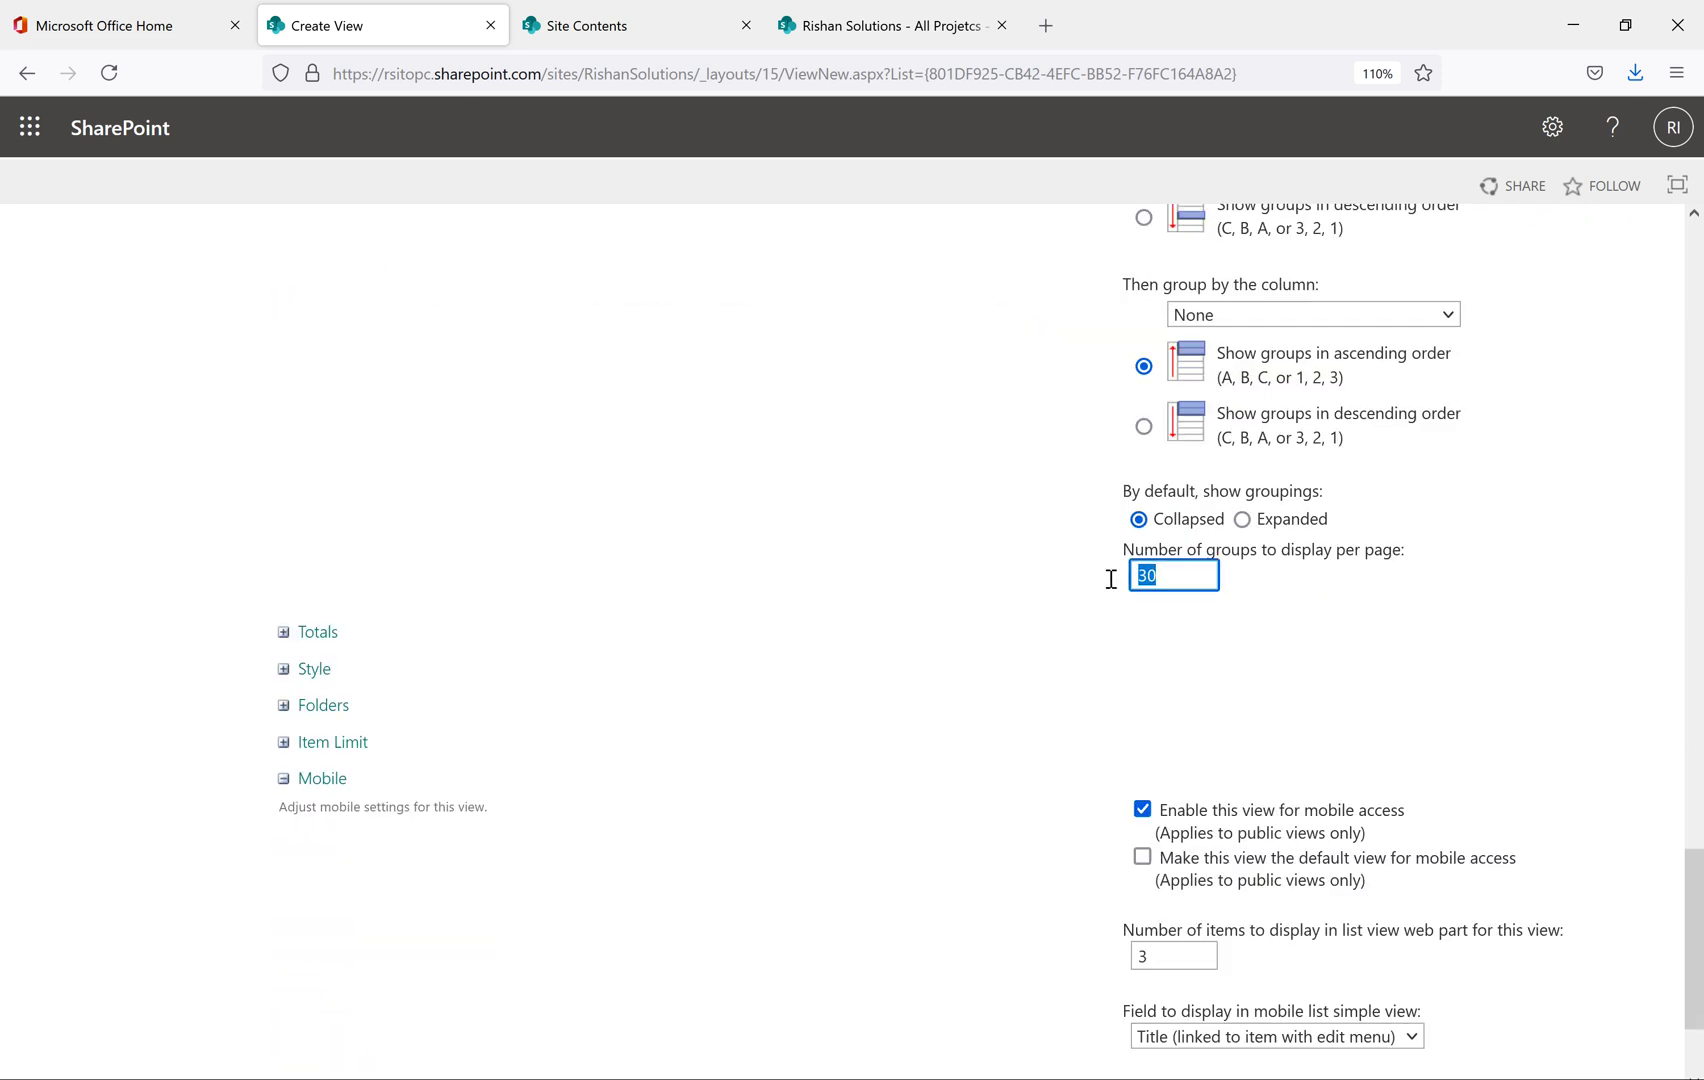
left_click(813, 515)
scroll(464, 570, "up", 4)
scroll(464, 570, "down", 4)
Expand the Totals settings and set the total for the Title column to Count
left_click(283, 631)
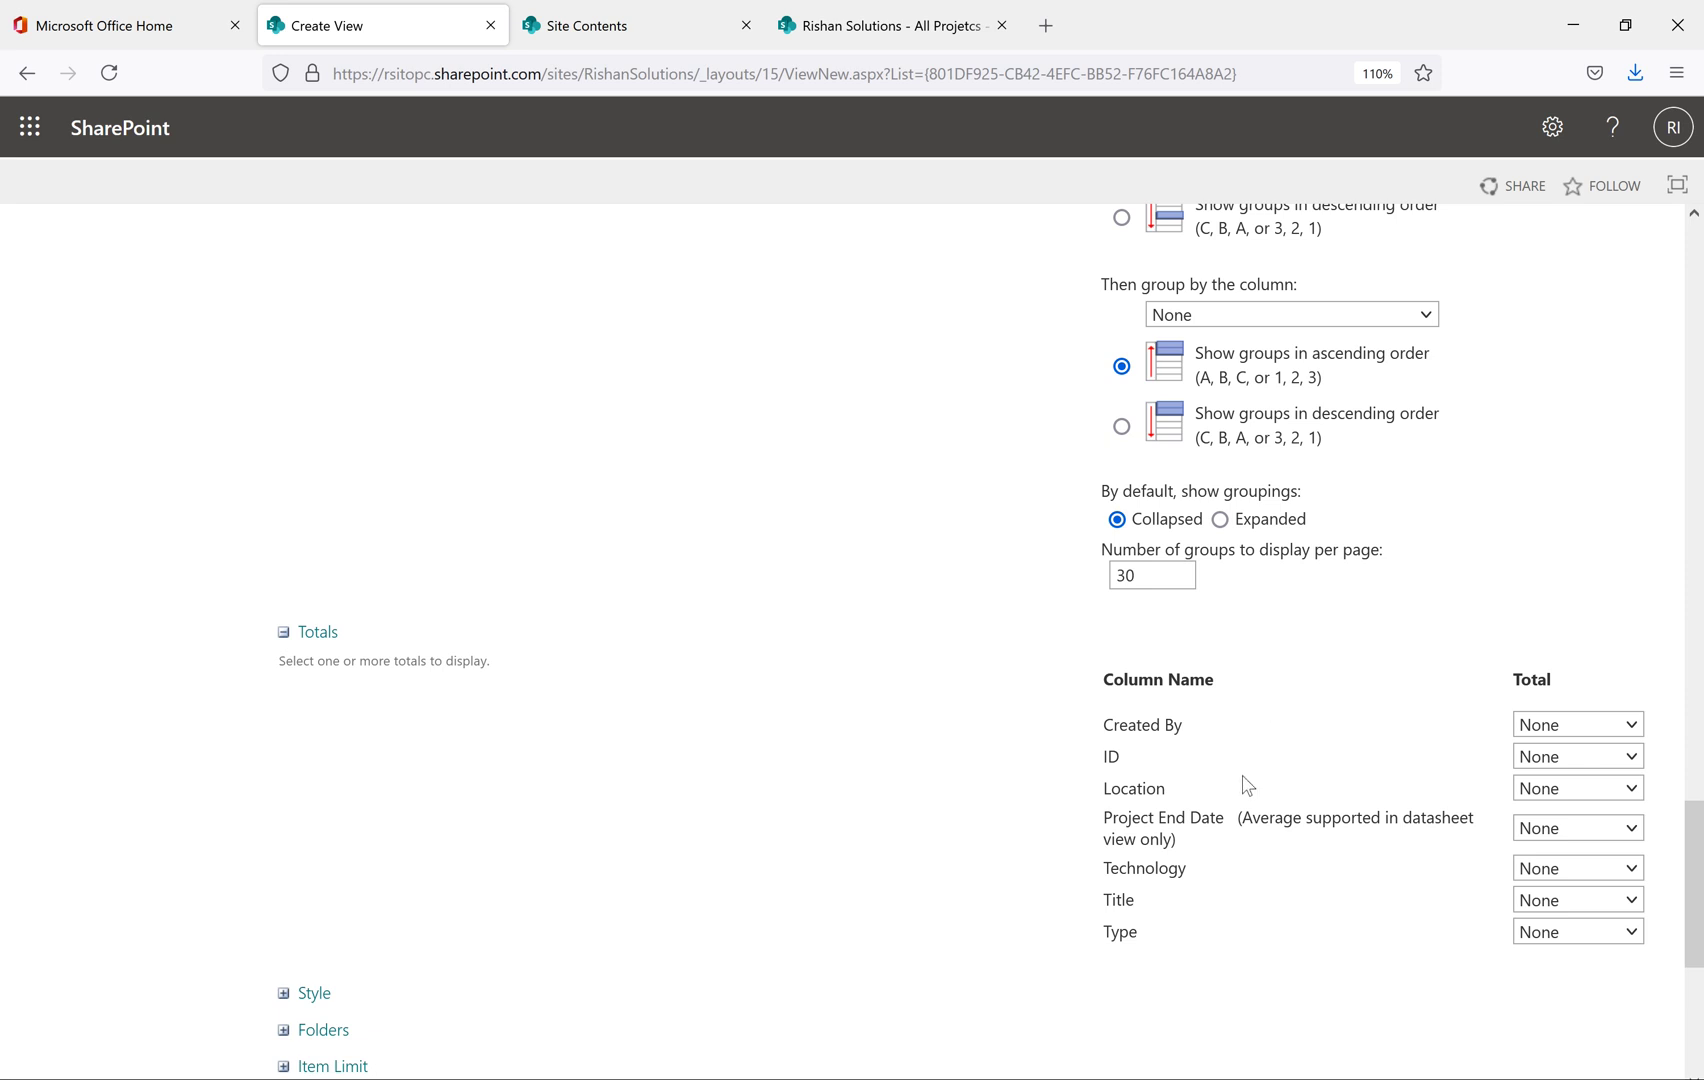
left_click(1562, 792)
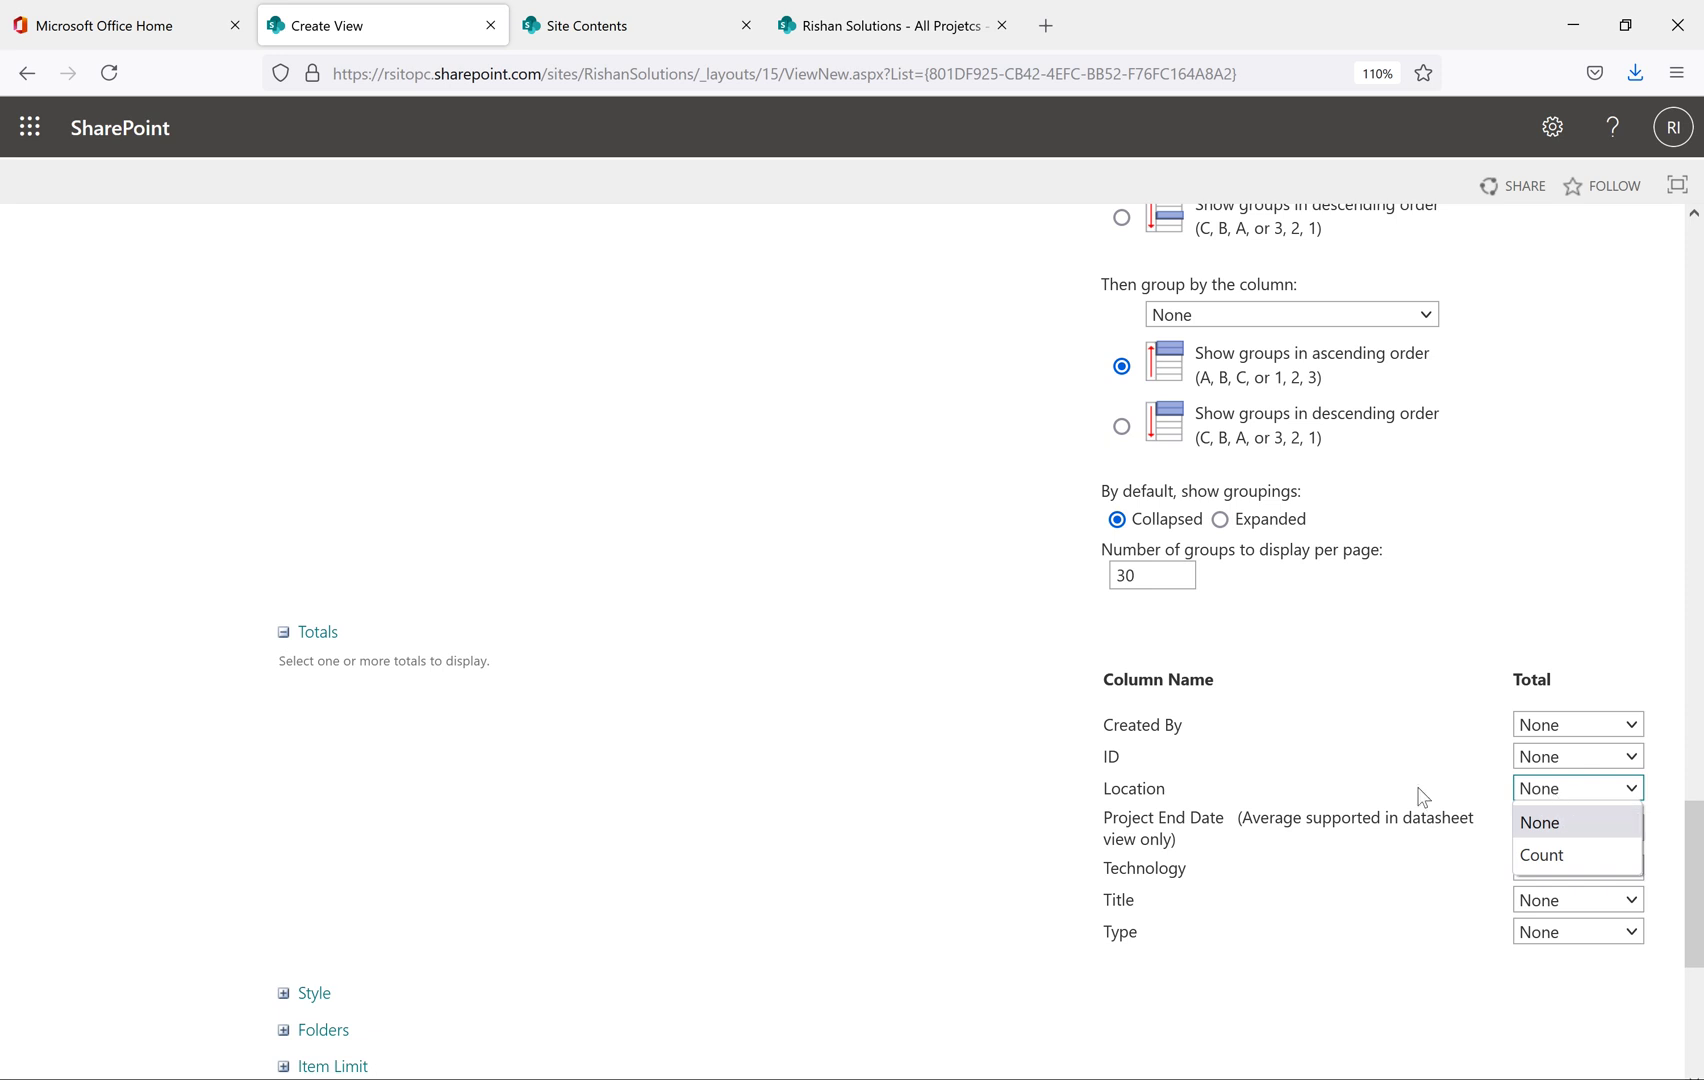
left_click(1622, 790)
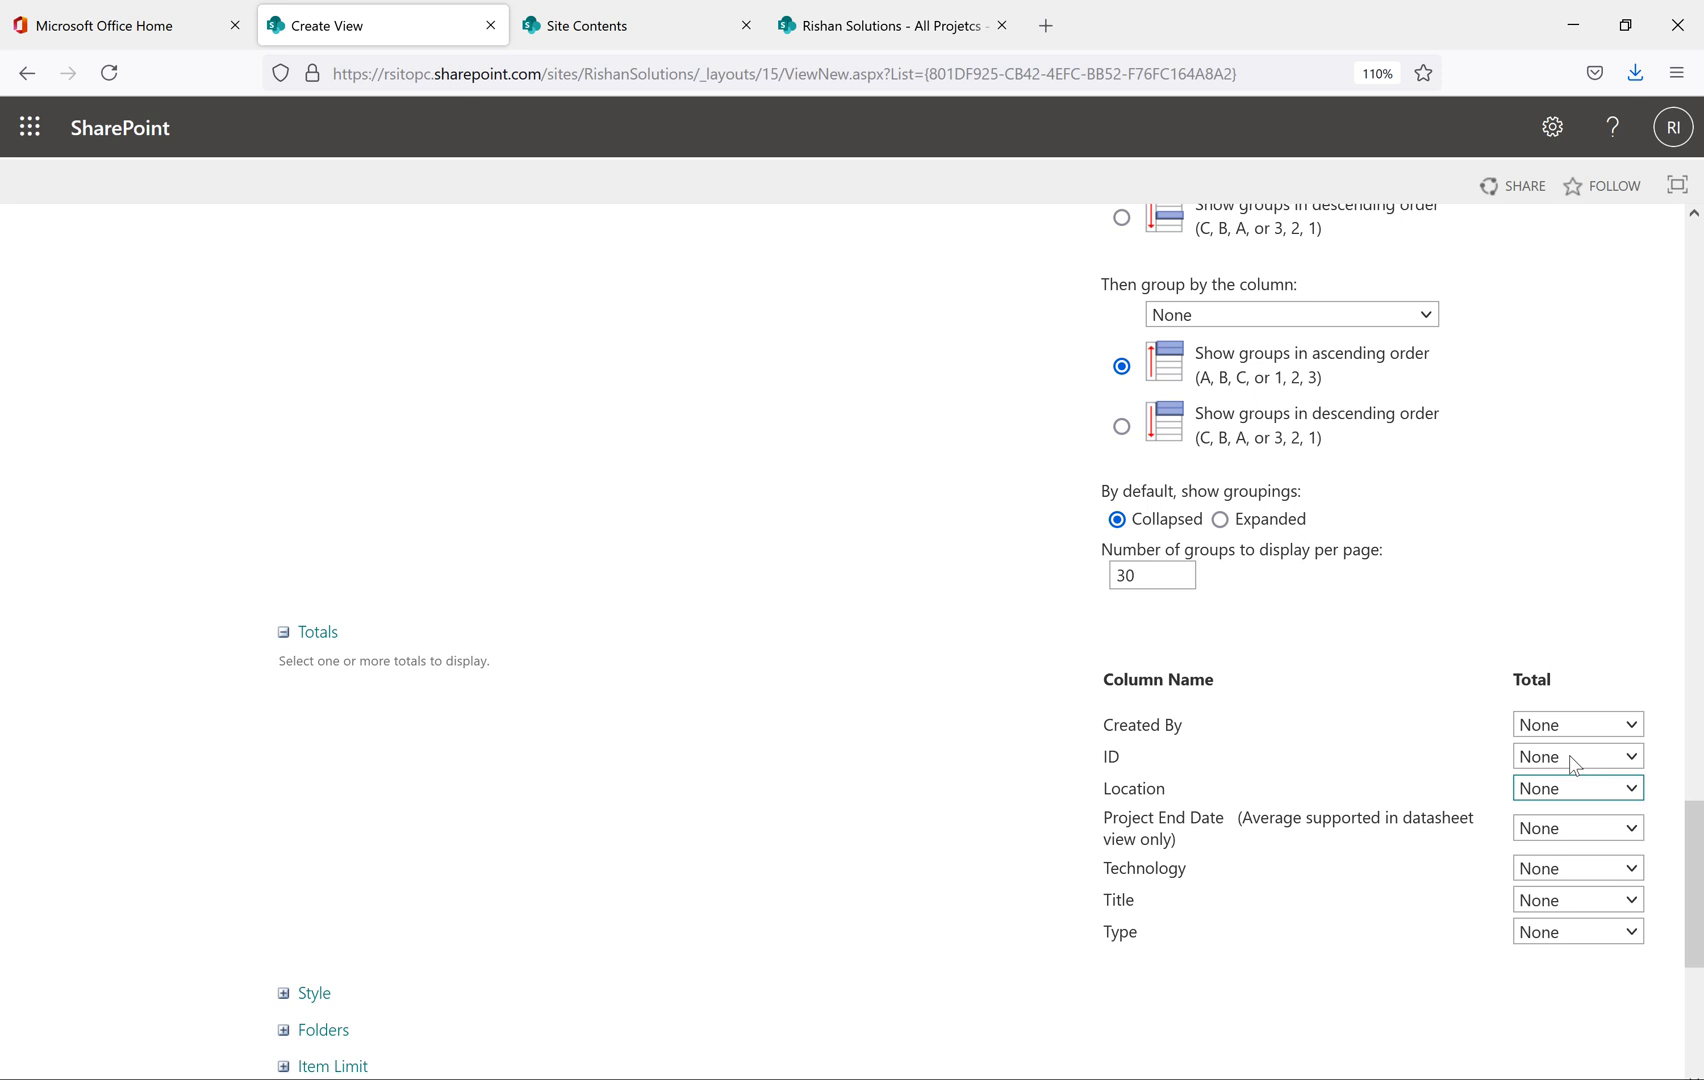
left_click(1606, 912)
left_click(1566, 968)
Expand the Style and Folders settings and examine the available view styles and folder display options
scroll(1004, 730, "down", 4)
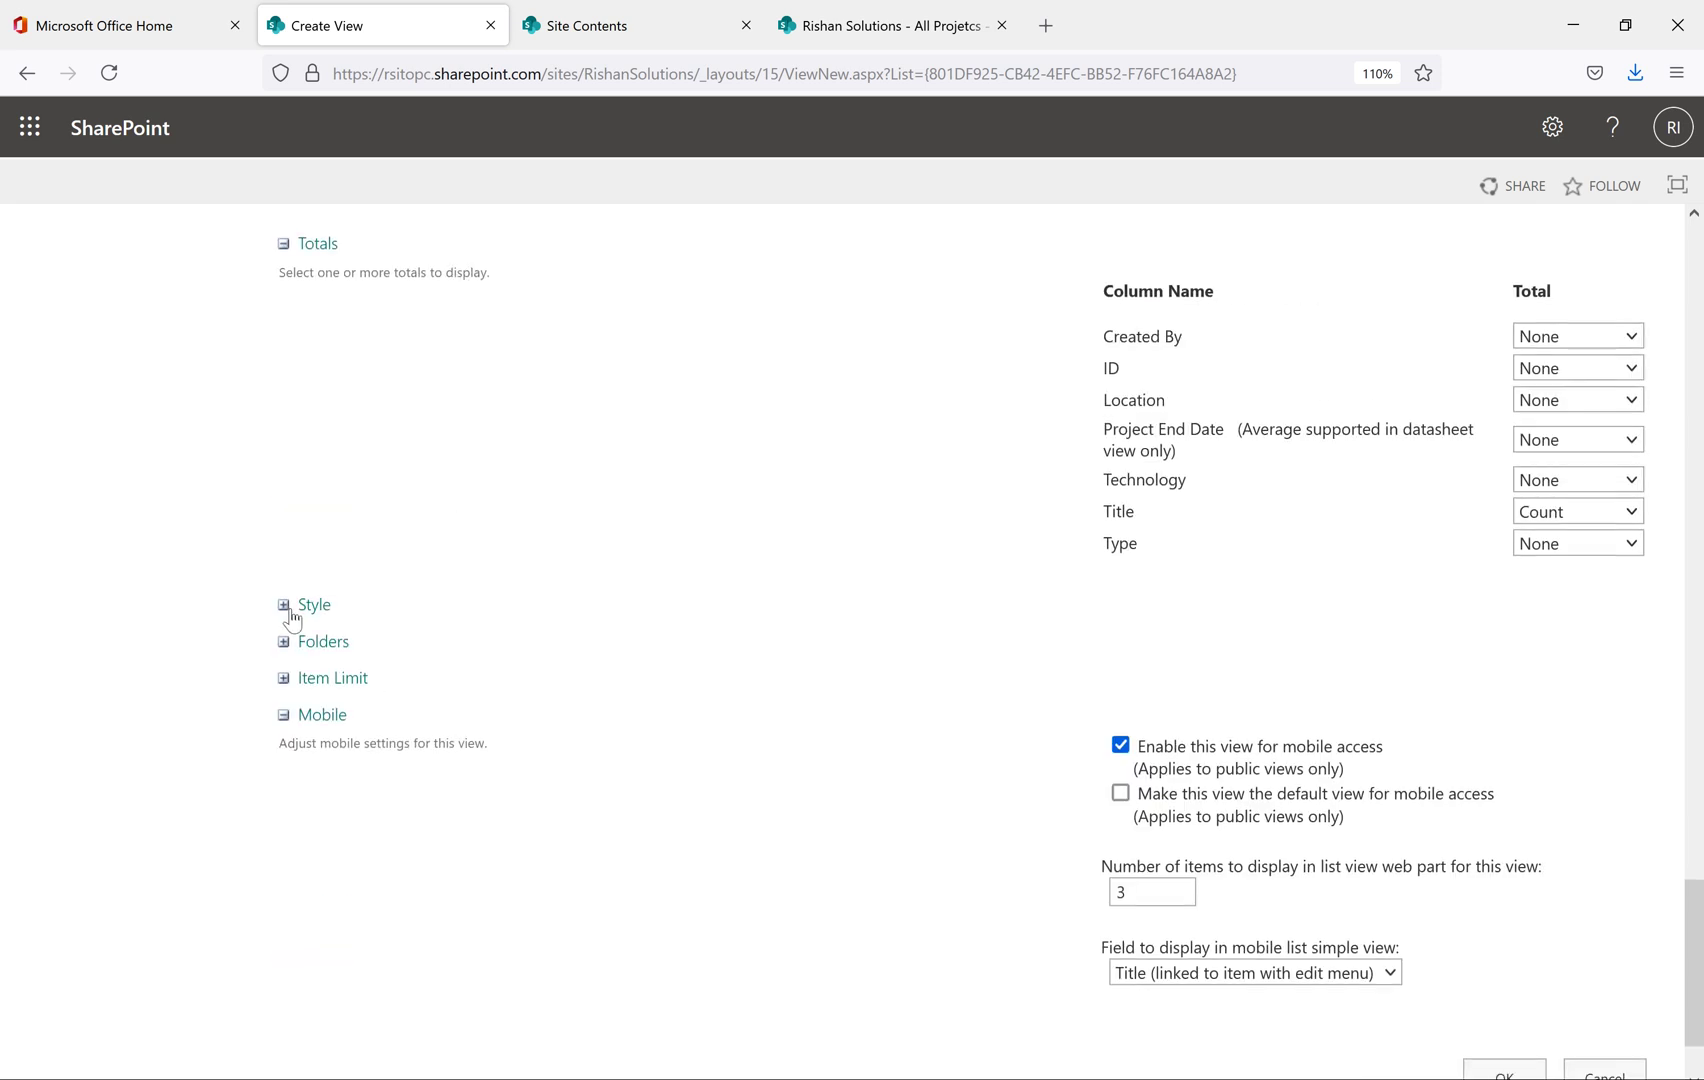
left_click(295, 610)
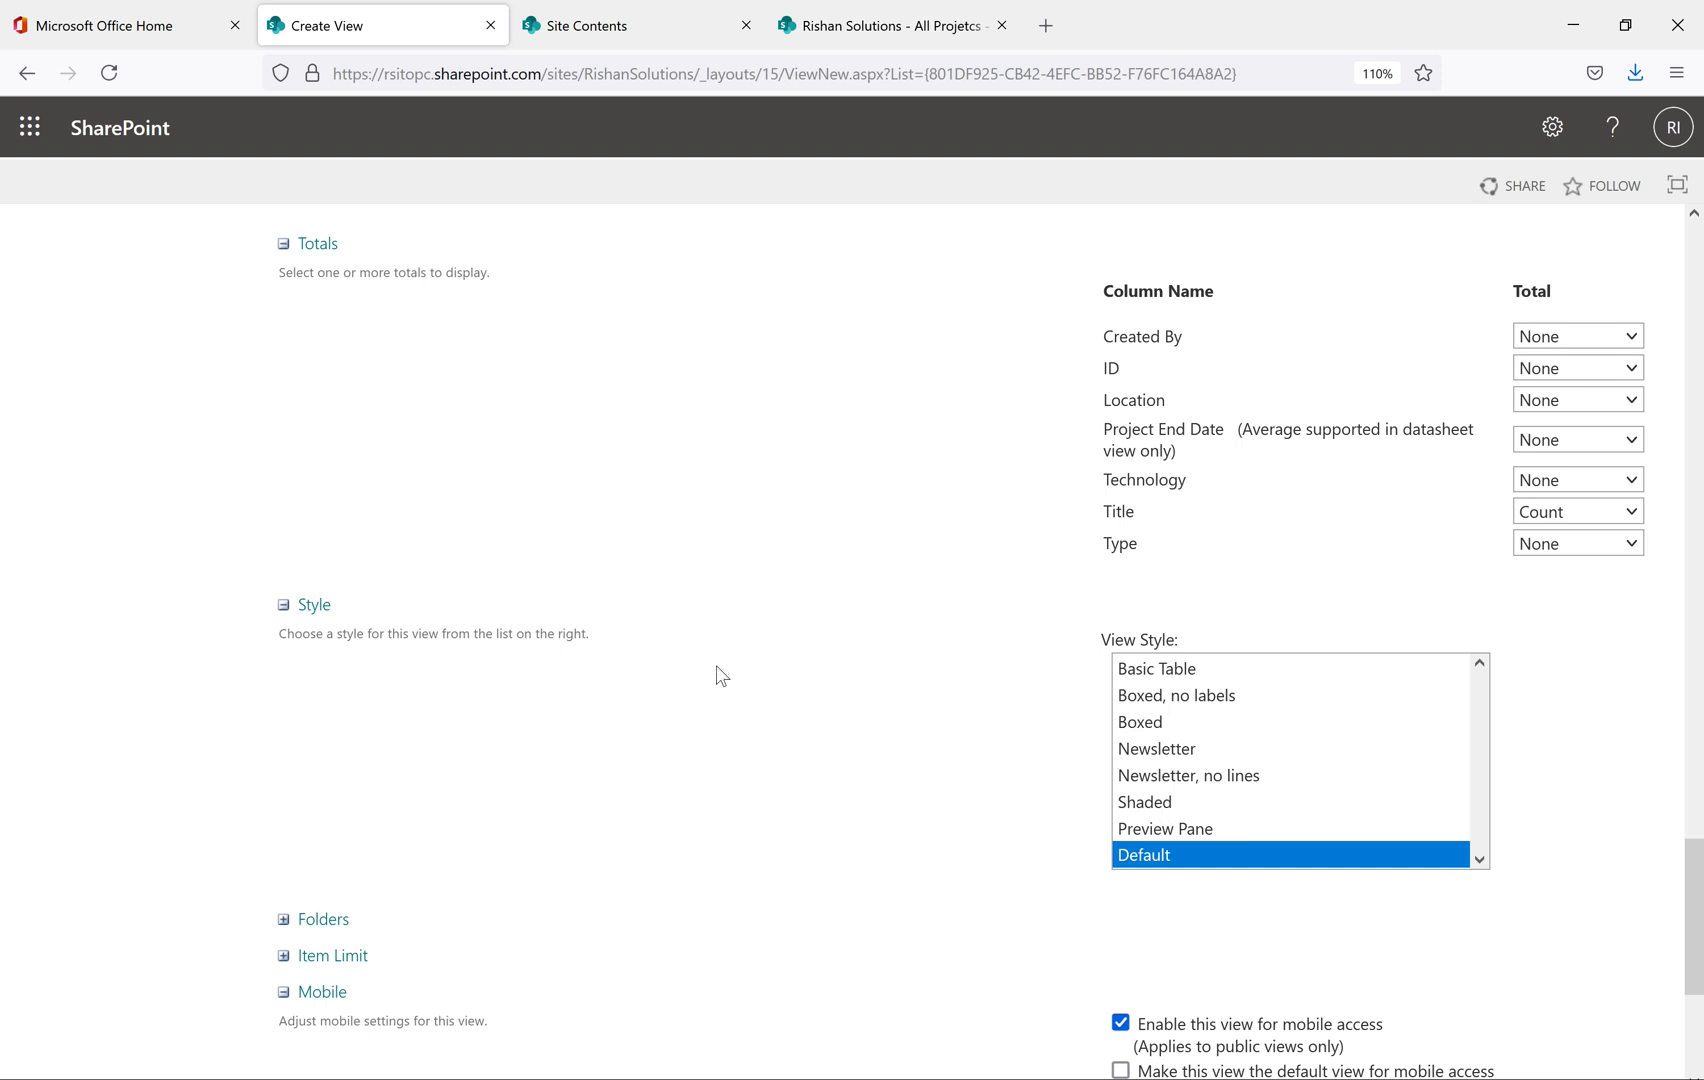
scroll(780, 617, "down", 2)
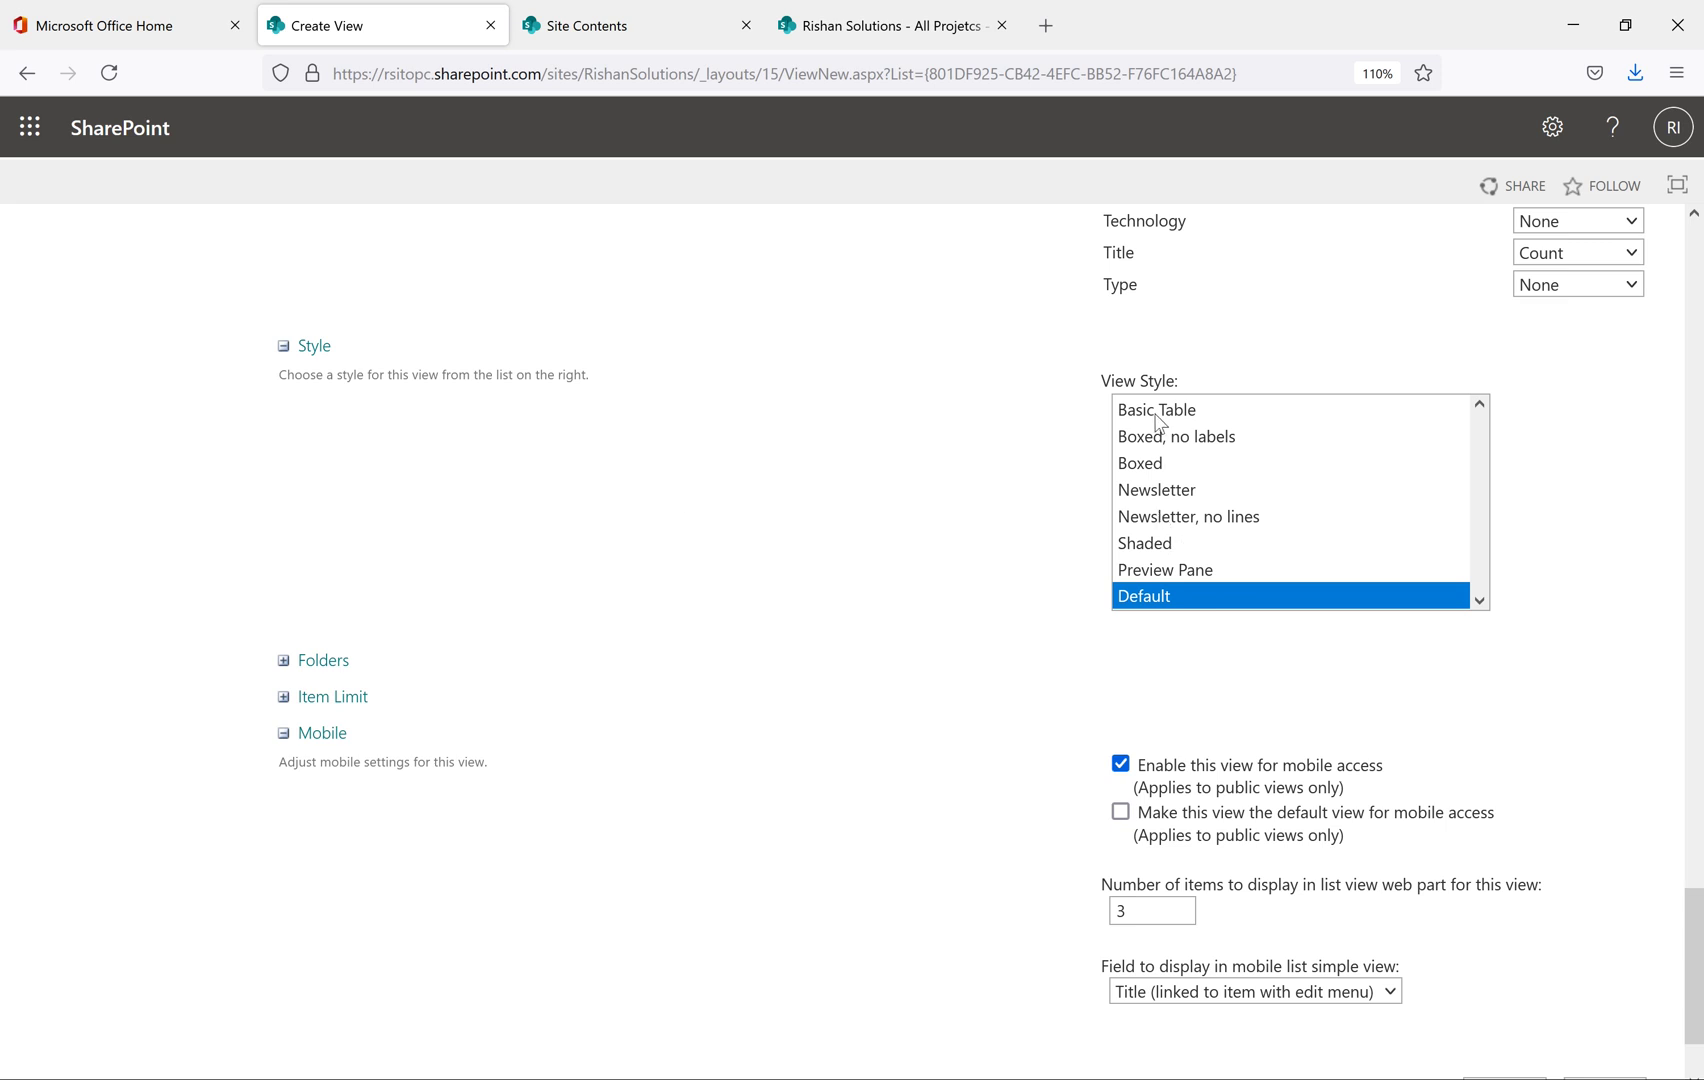
scroll(688, 498, "down", 1)
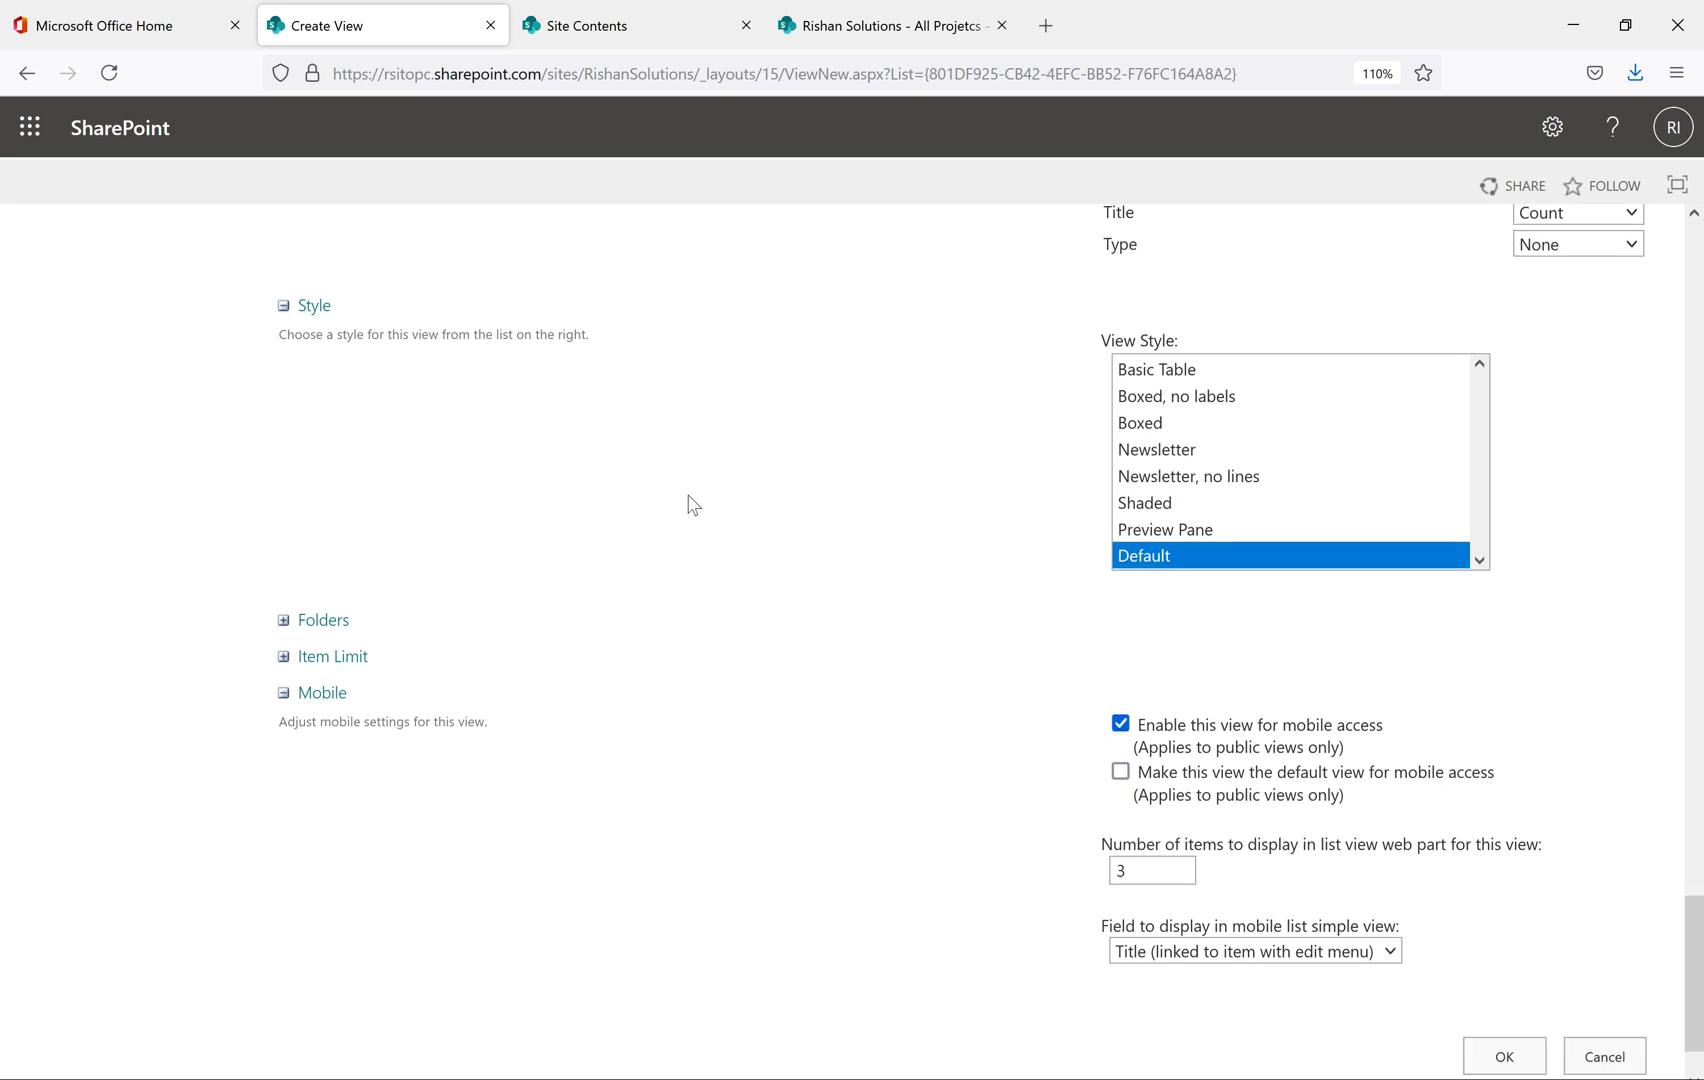
left_click(283, 531)
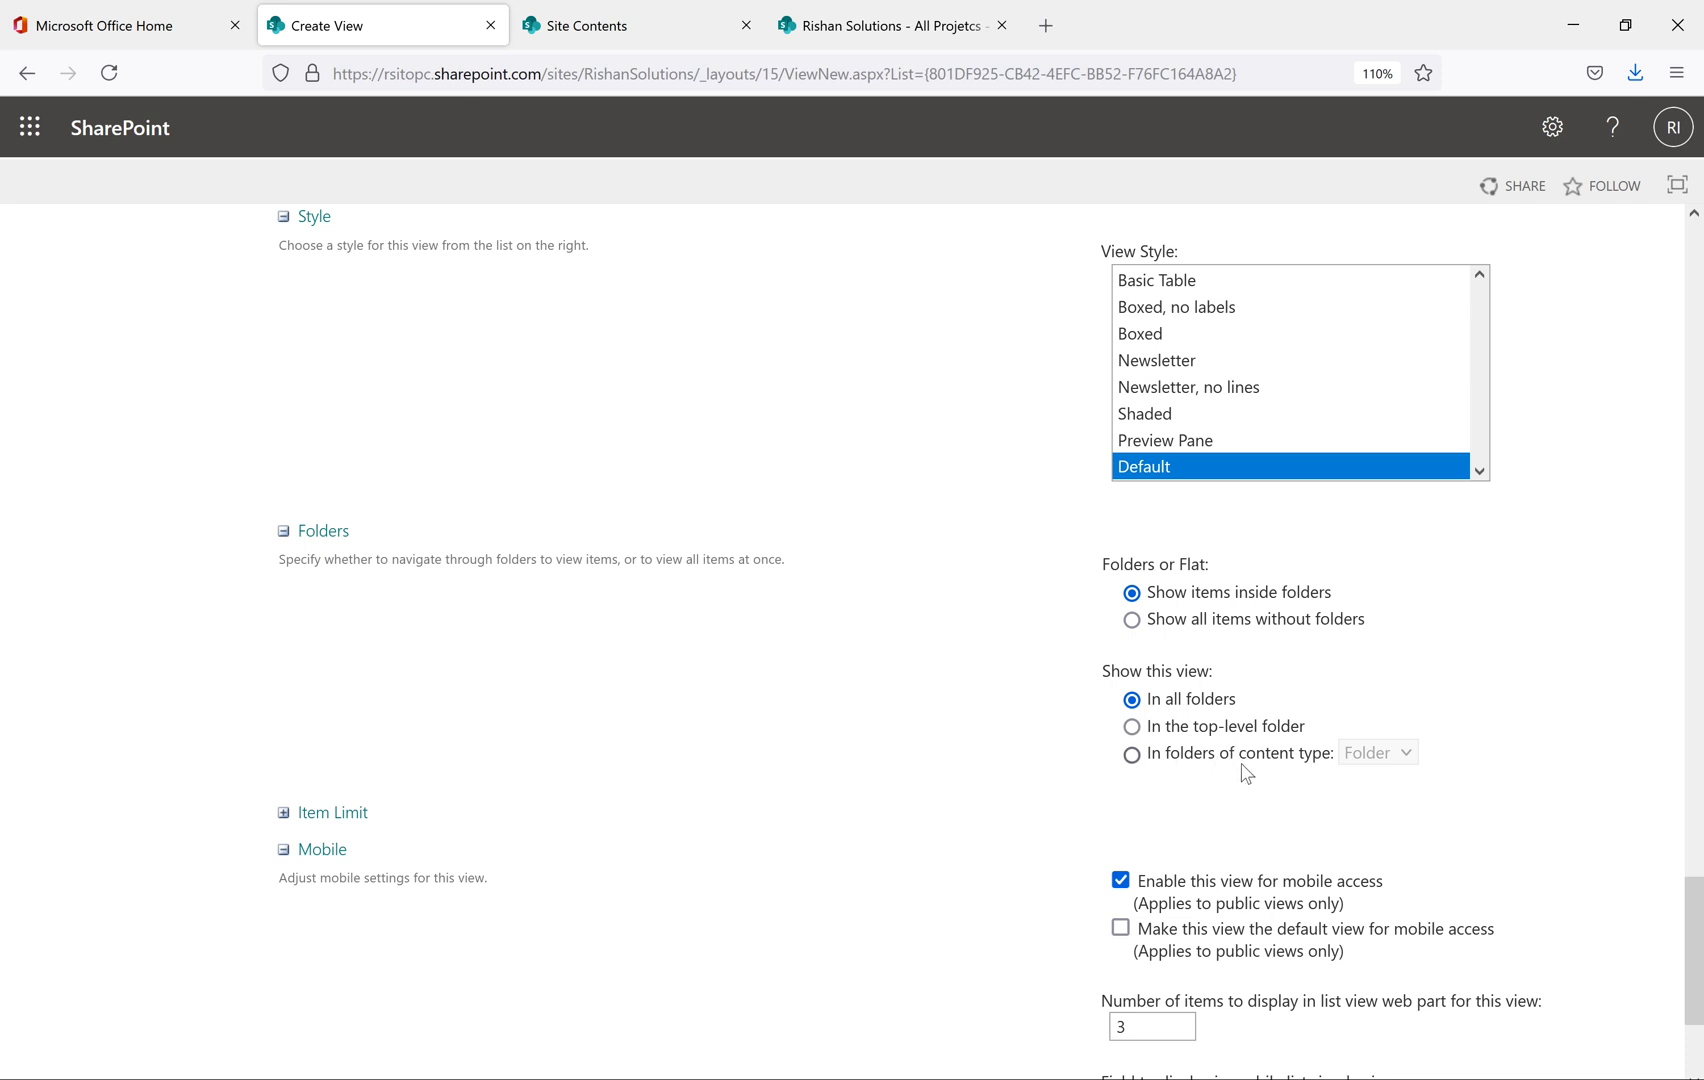
scroll(980, 620, "down", 3)
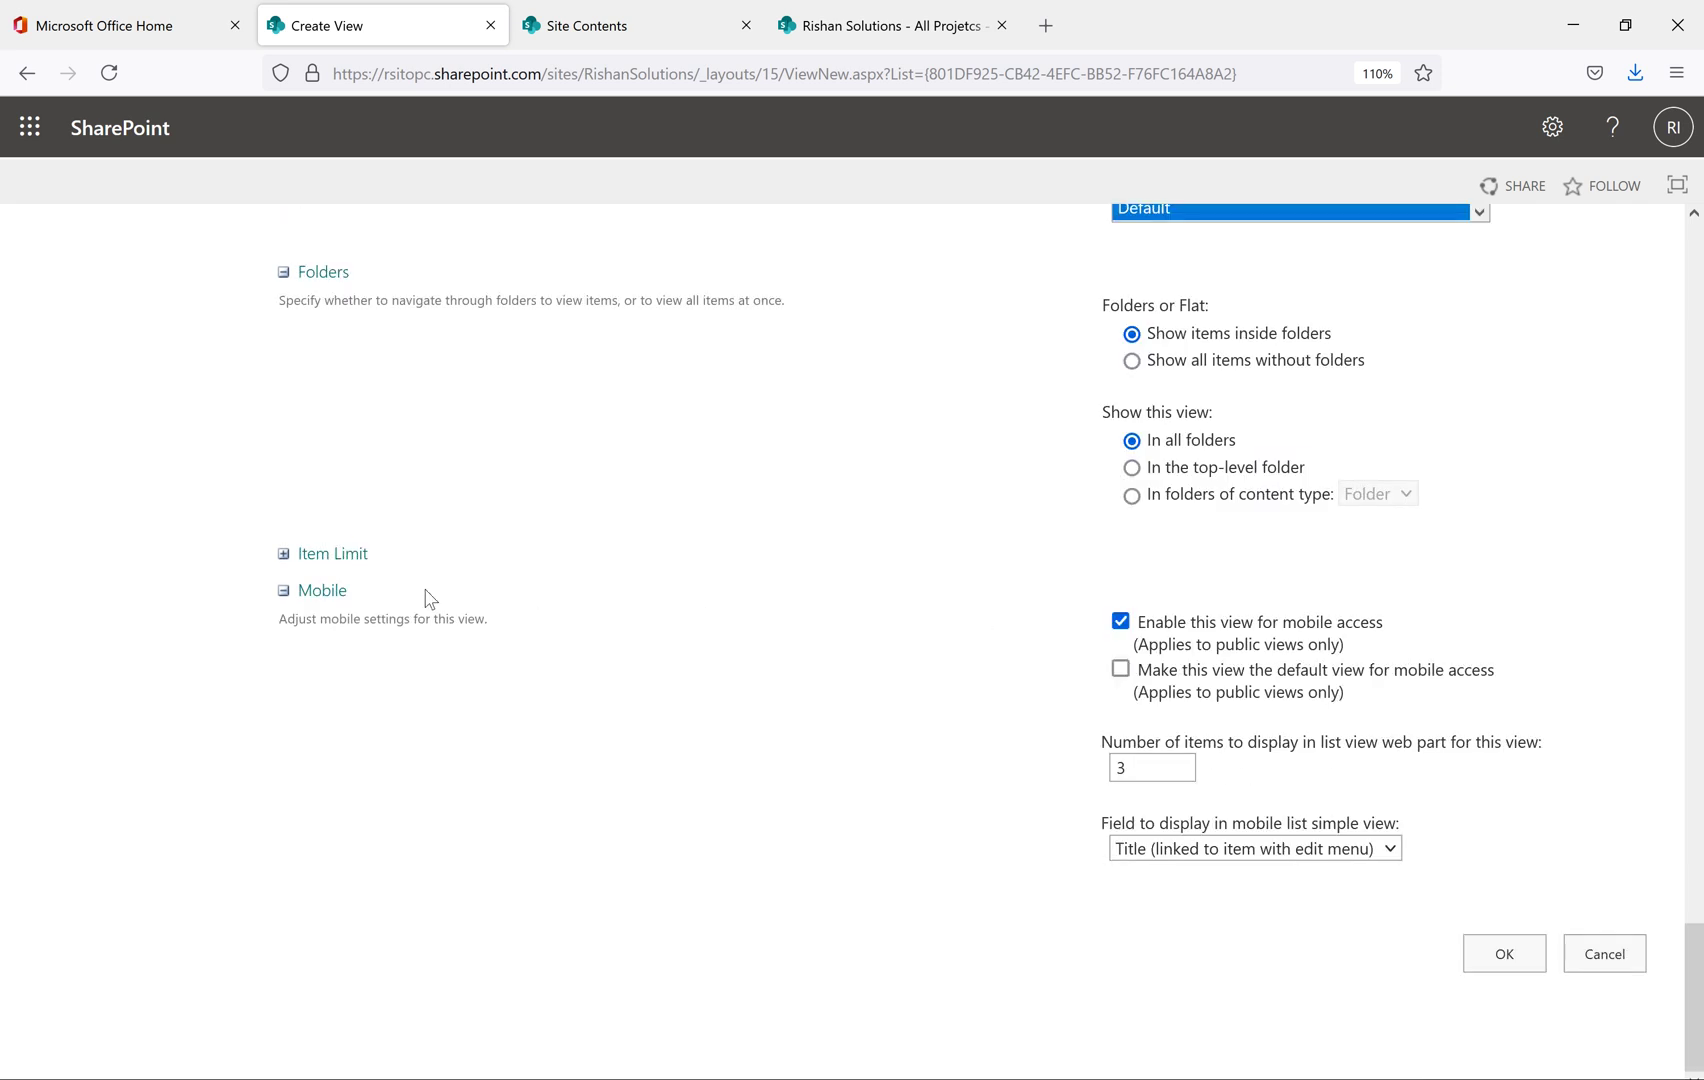
Expand the Item Limit settings and examine the number of items to display and the batch options
left_click(283, 555)
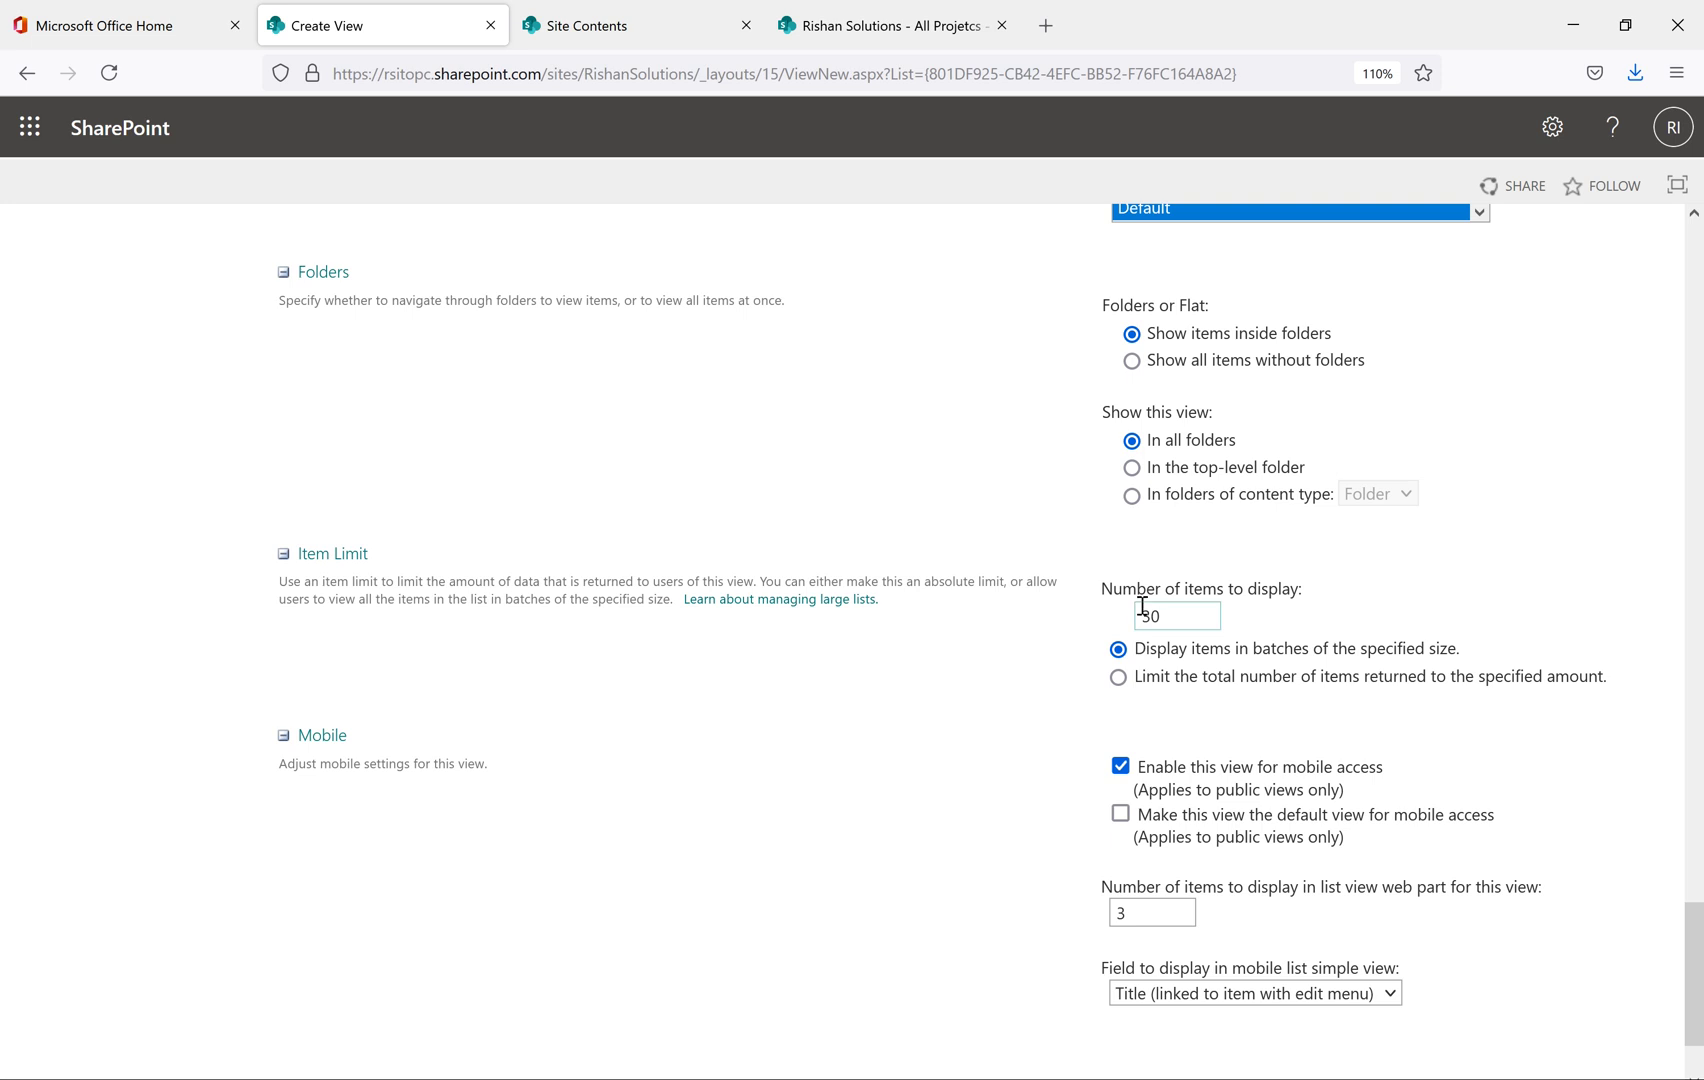
left_click_drag(1186, 619, 1084, 617)
left_click(1345, 628)
double_click(1203, 611)
left_click(1405, 620)
Examine the Mobile settings, including the number of items displayed in the list view web part
scroll(658, 494, "down", 2)
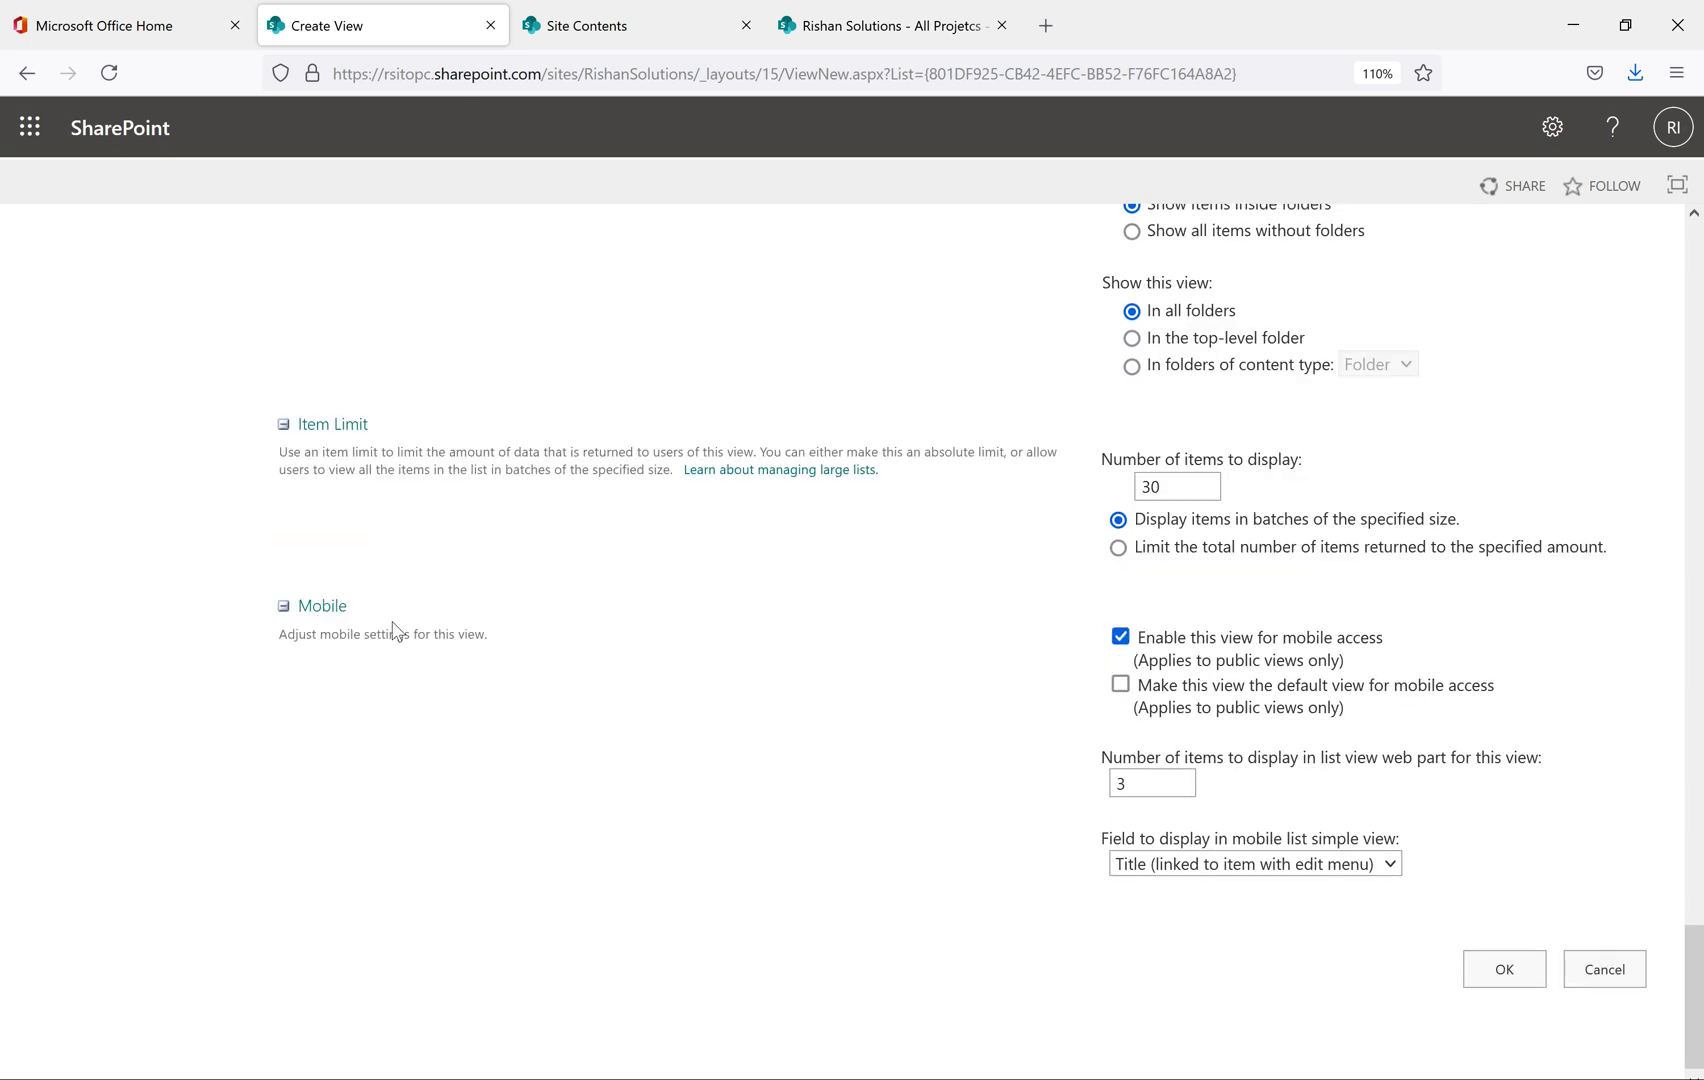
double_click(306, 606)
left_click(1148, 784)
double_click(1145, 784)
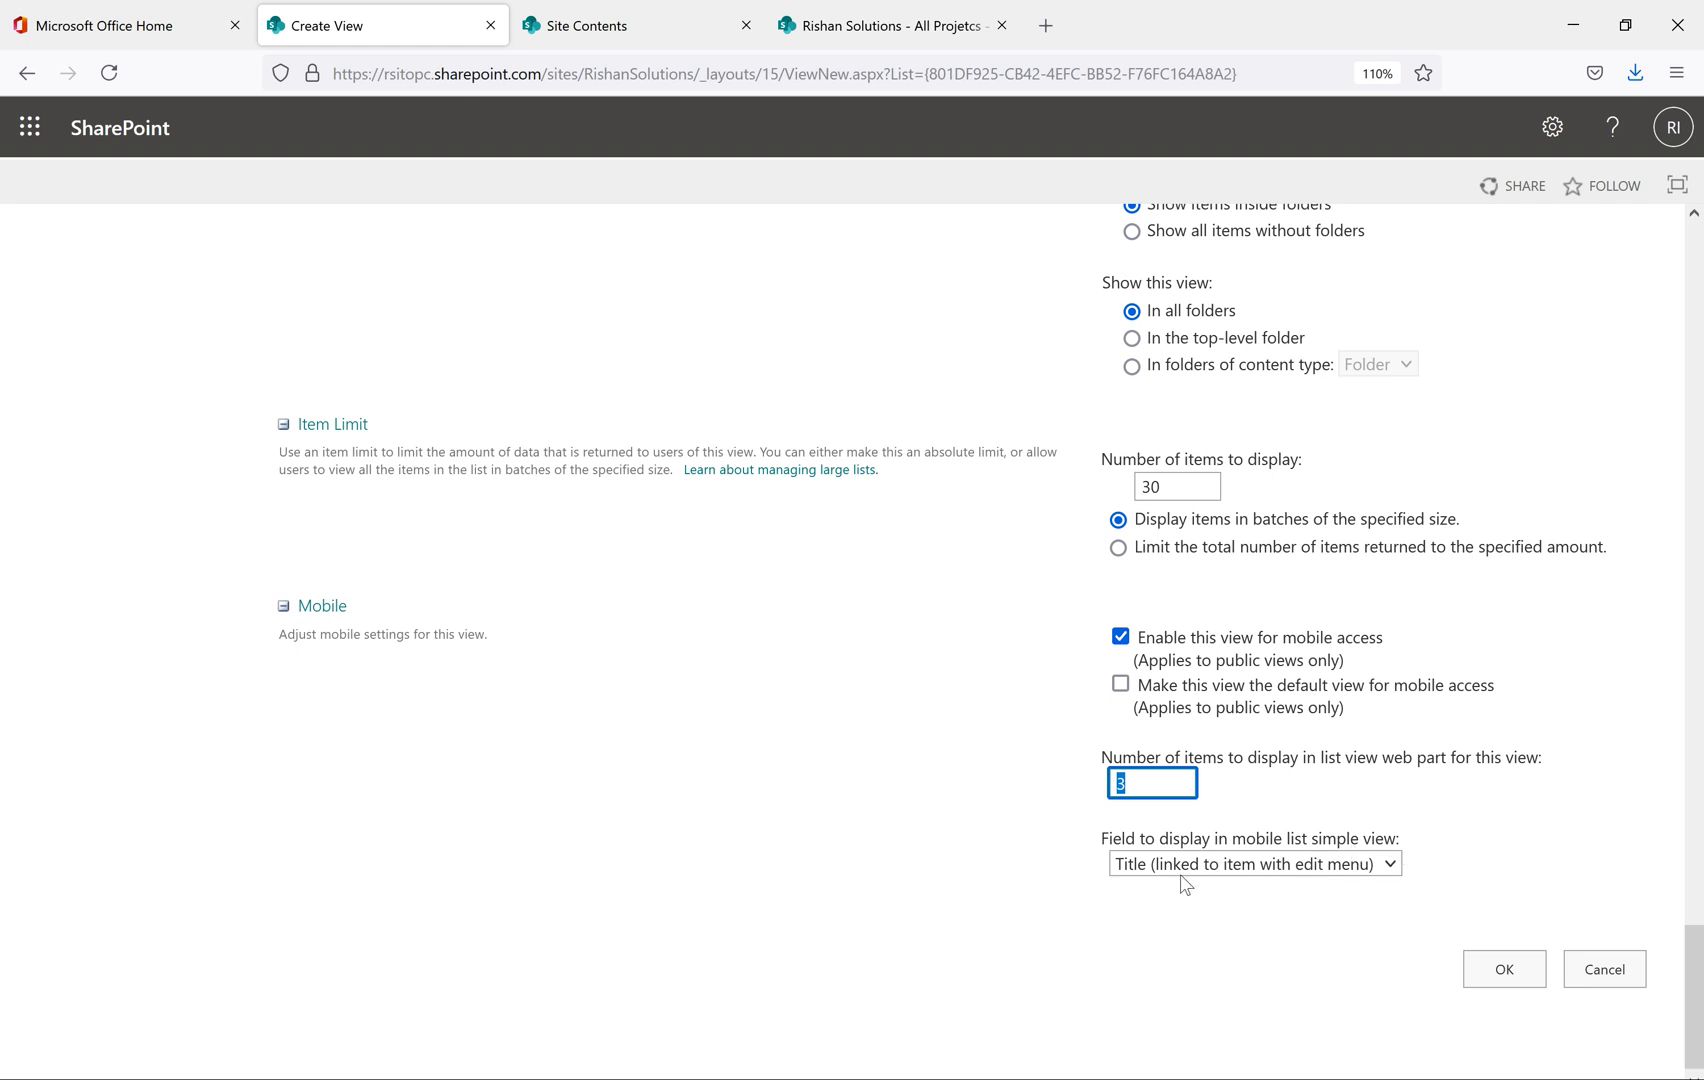
left_click(1550, 863)
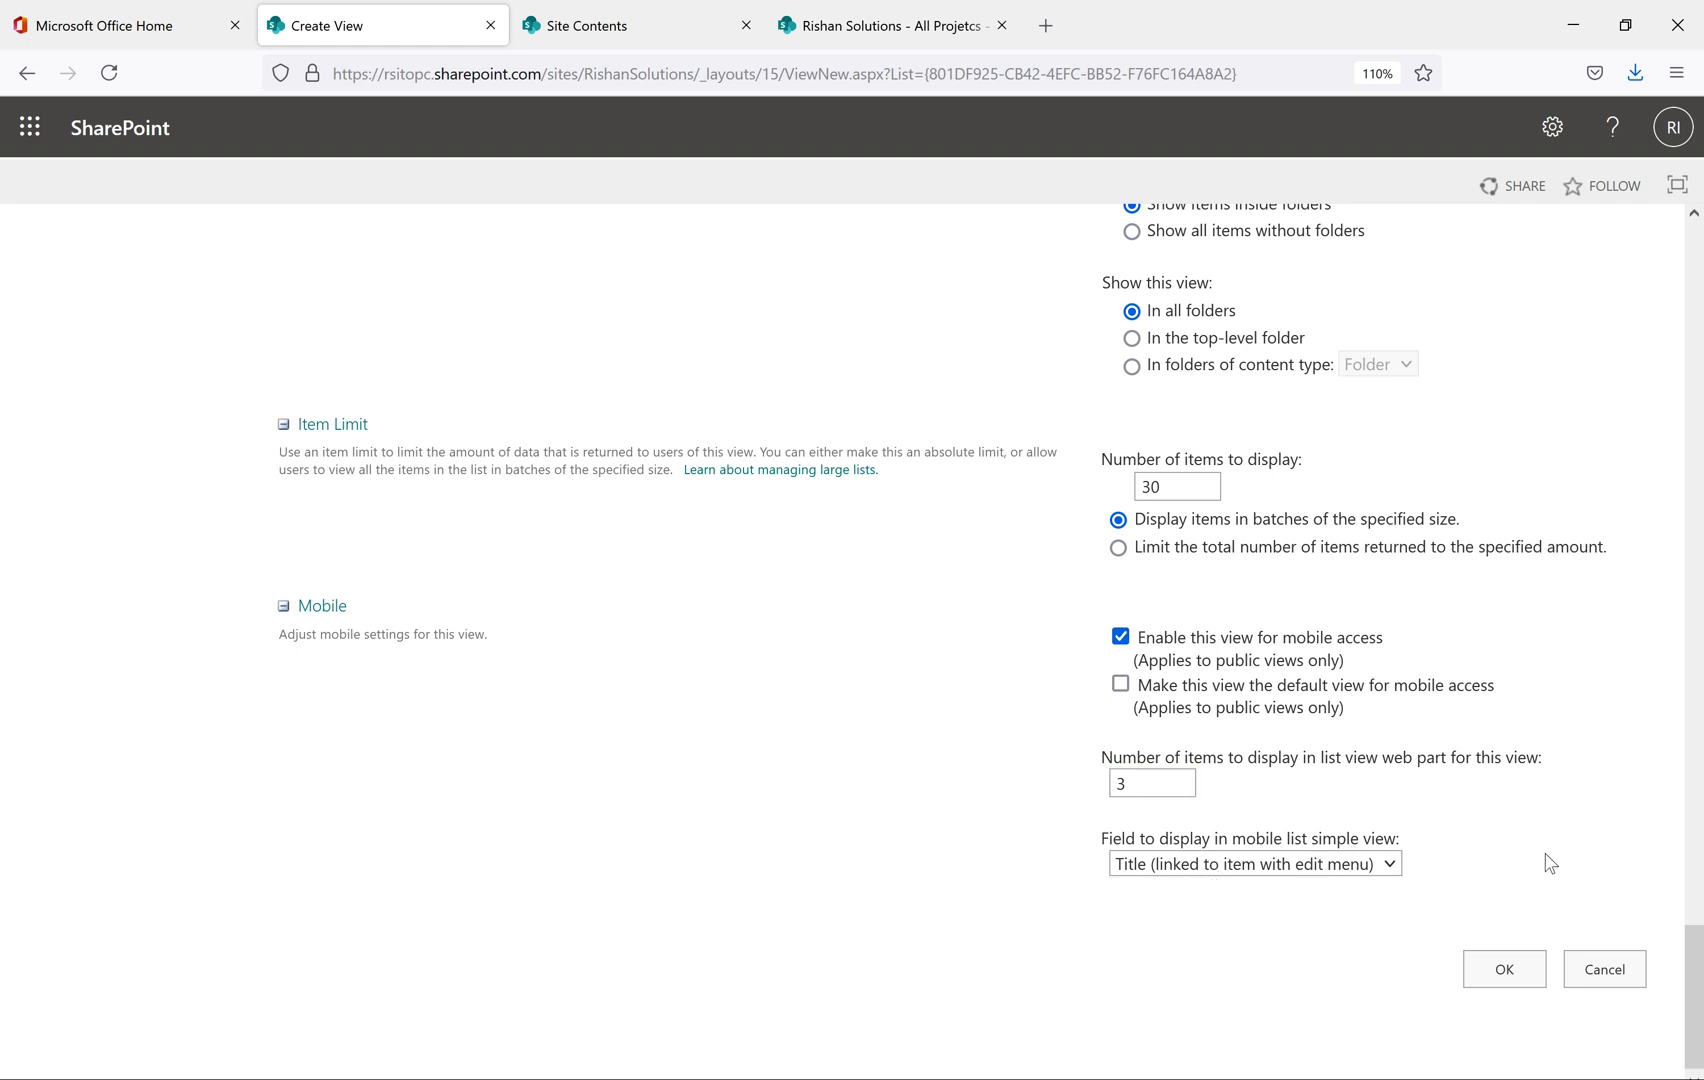
Review the Technology view's name, audience, columns, sort, filter, grouping, totals, style, folder, item limit and mobile settings on the Create View form
scroll(1435, 825, "up", 20)
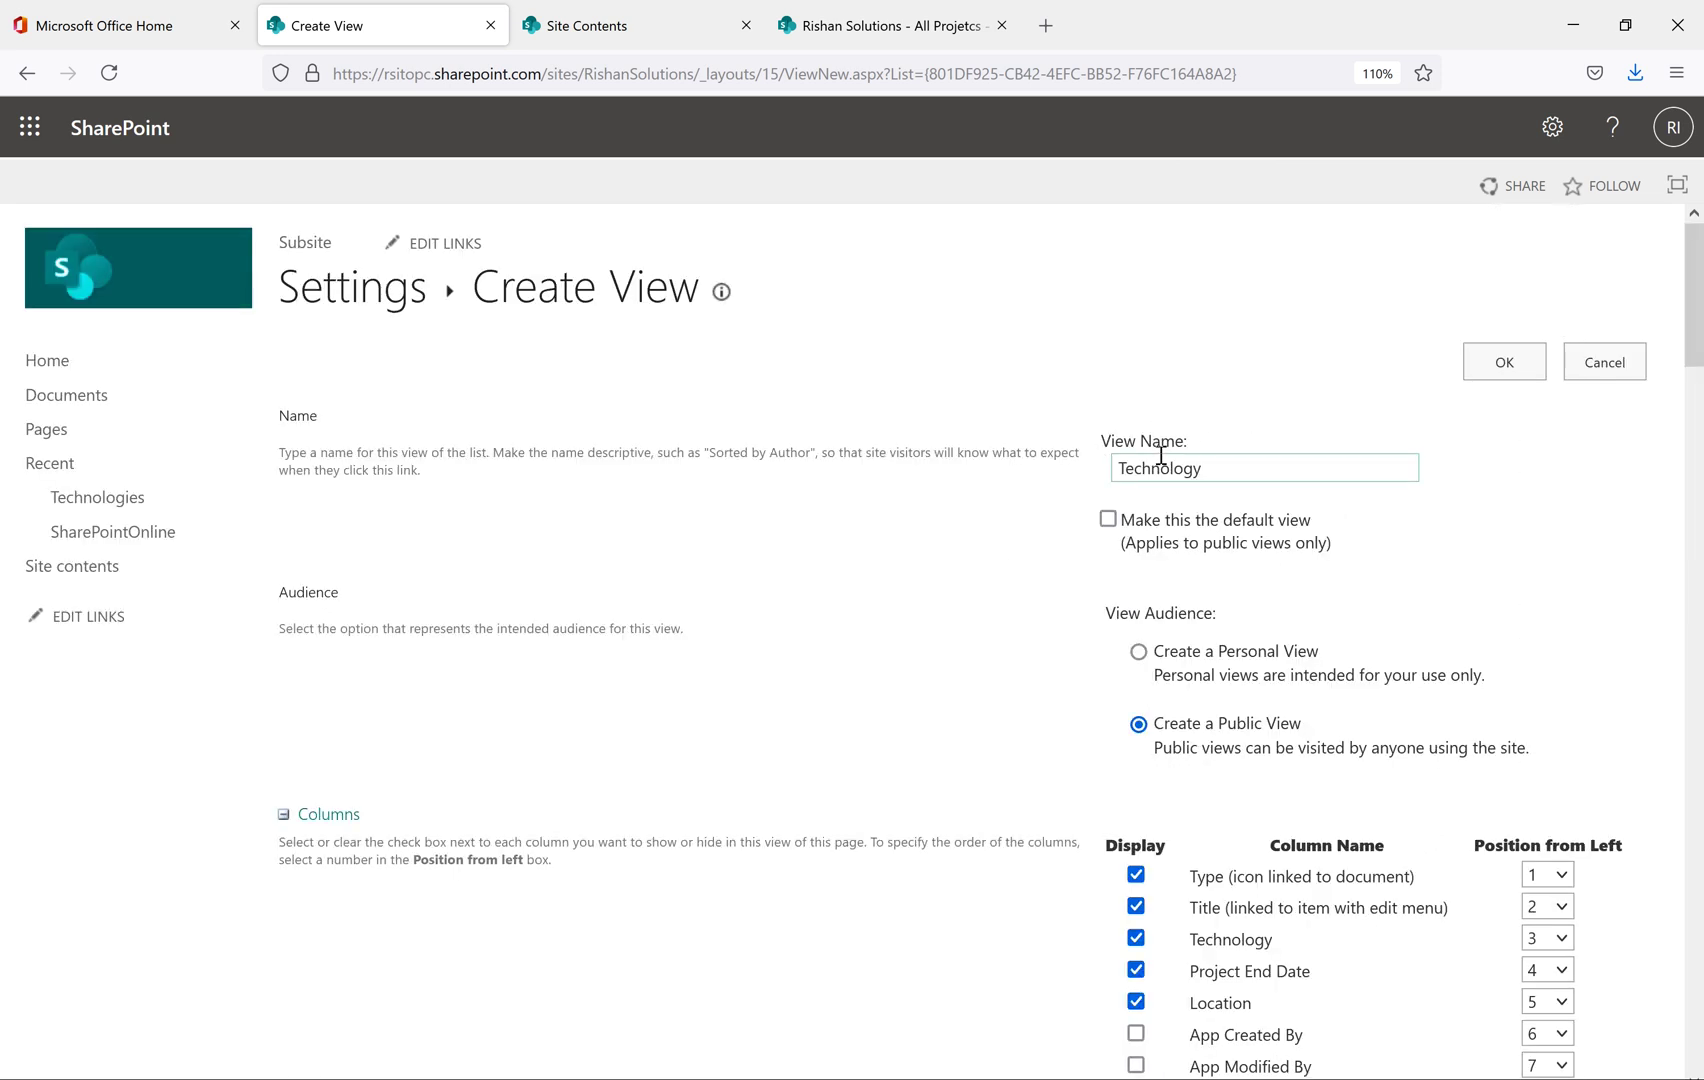
scroll(875, 467, "down", 5)
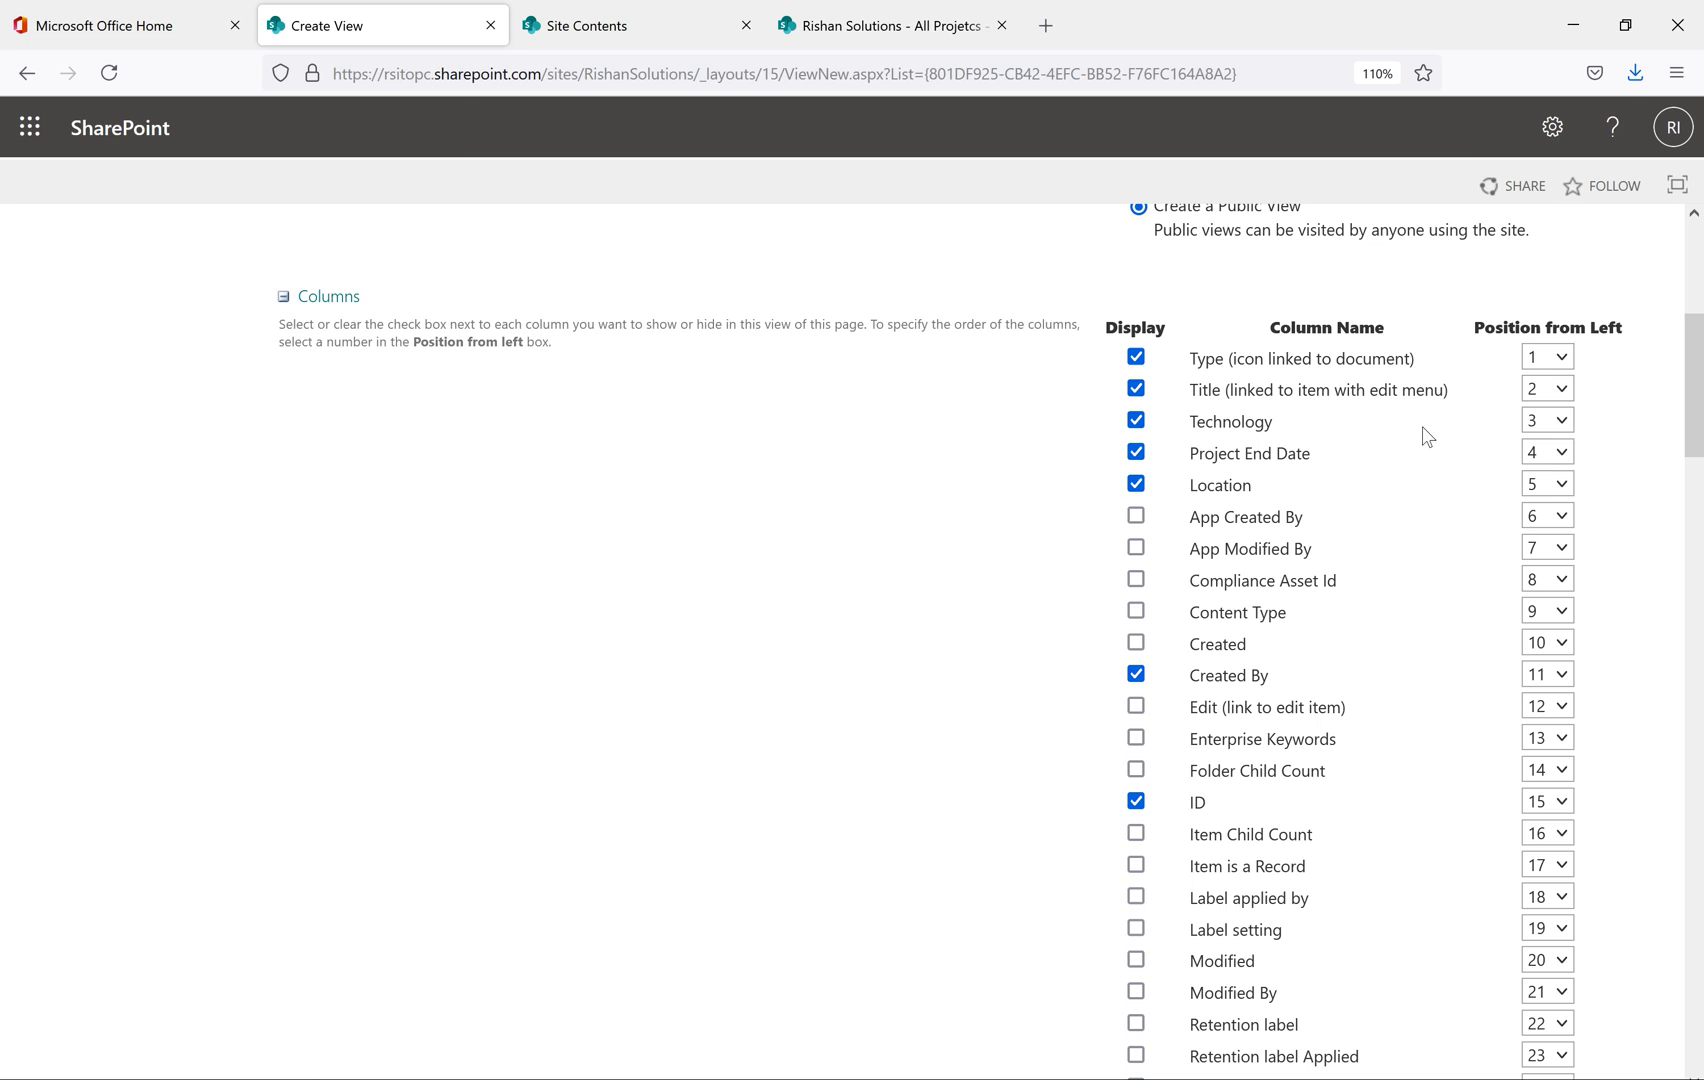
scroll(1295, 975, "down", 9)
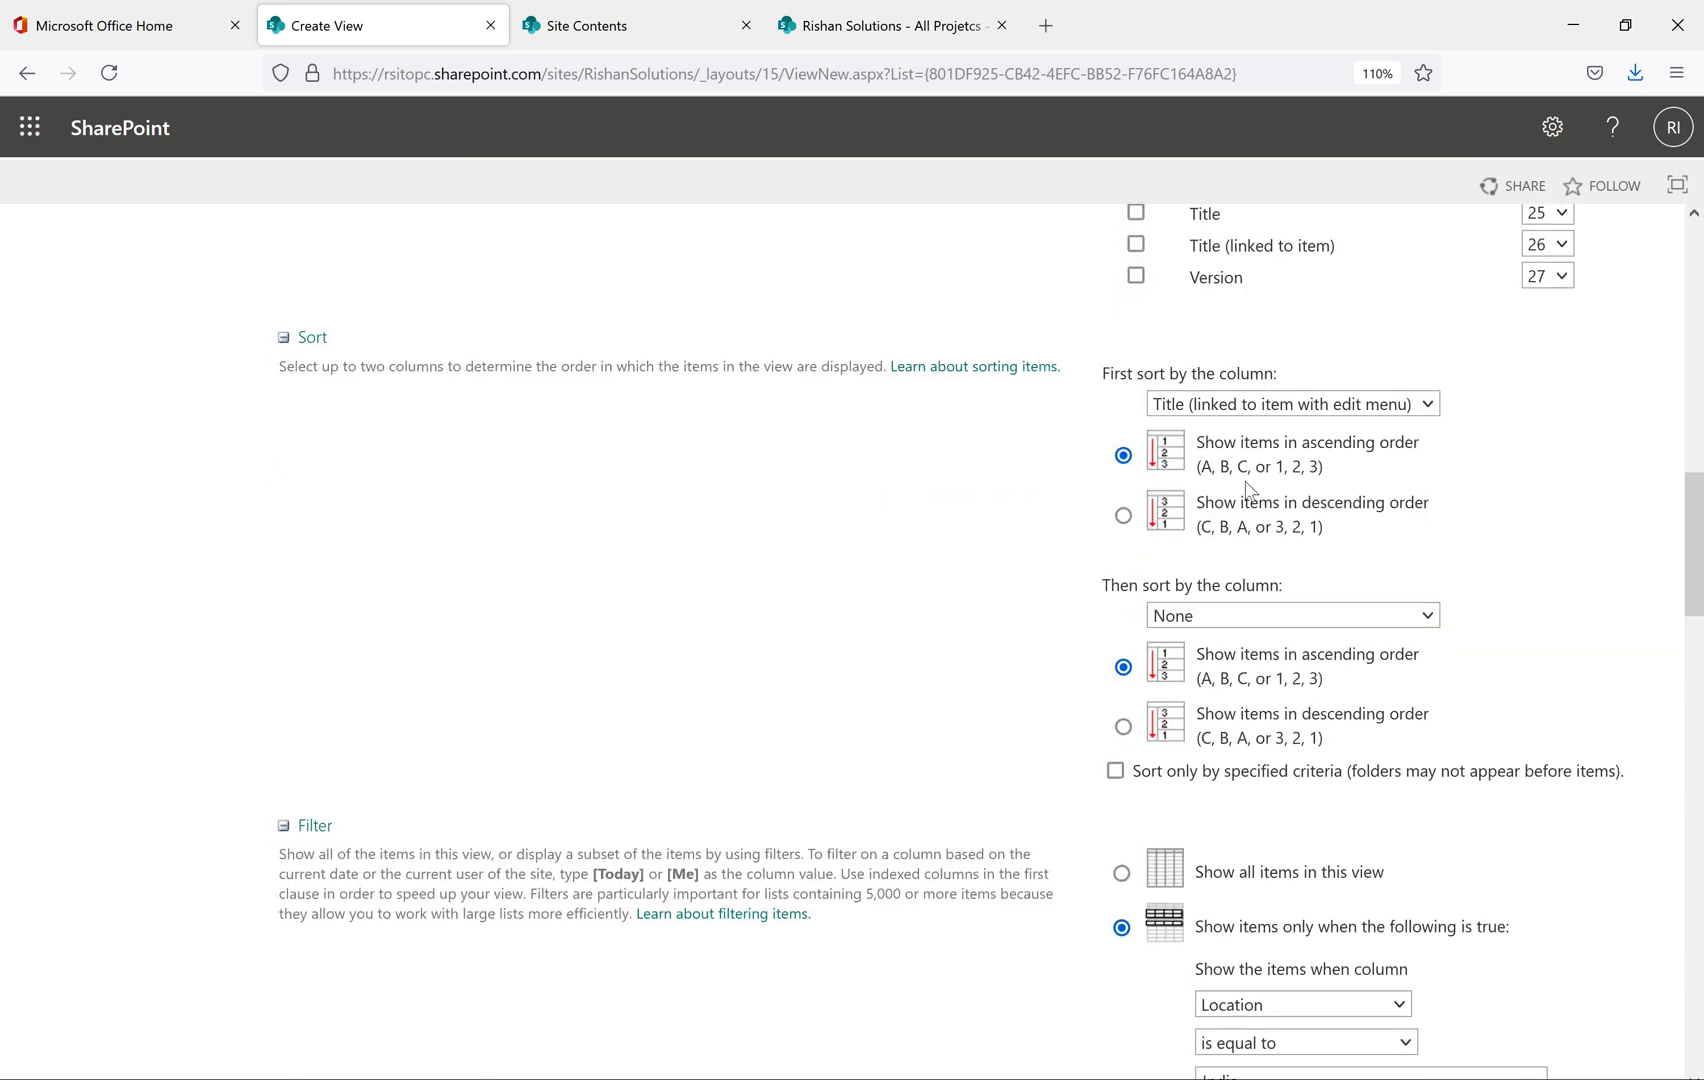
scroll(1258, 620, "down", 3)
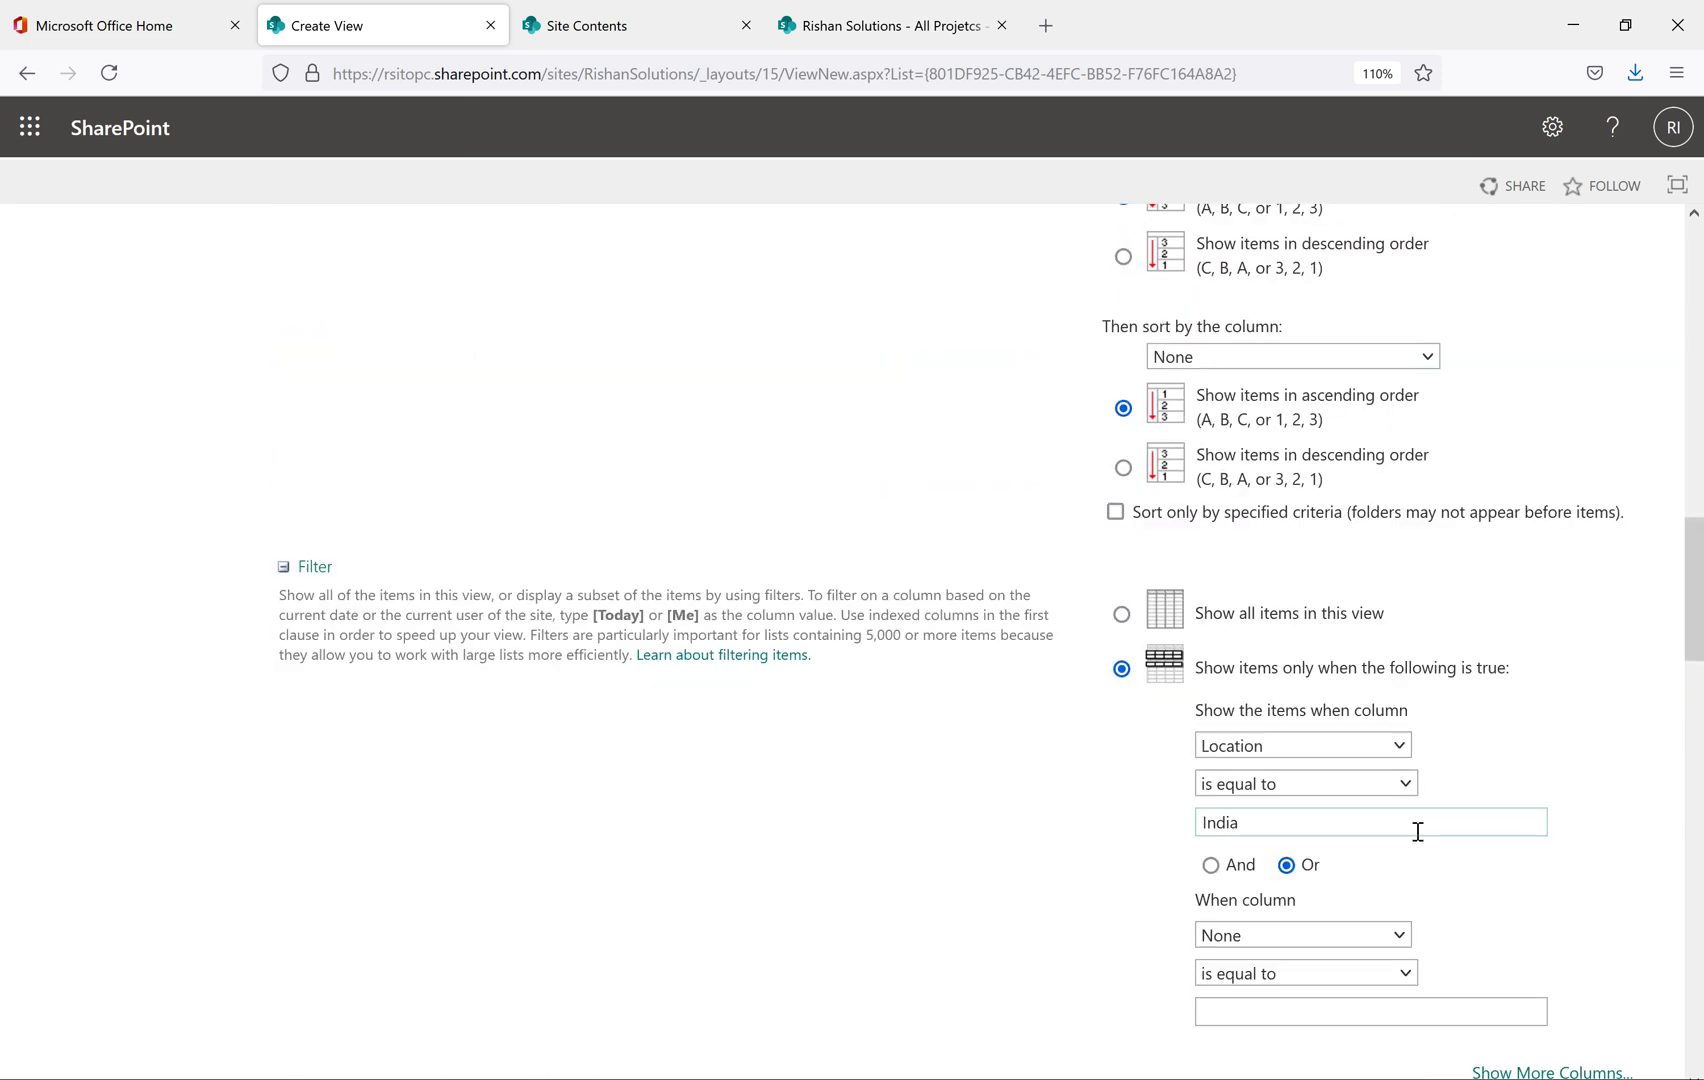
scroll(1441, 737, "down", 4)
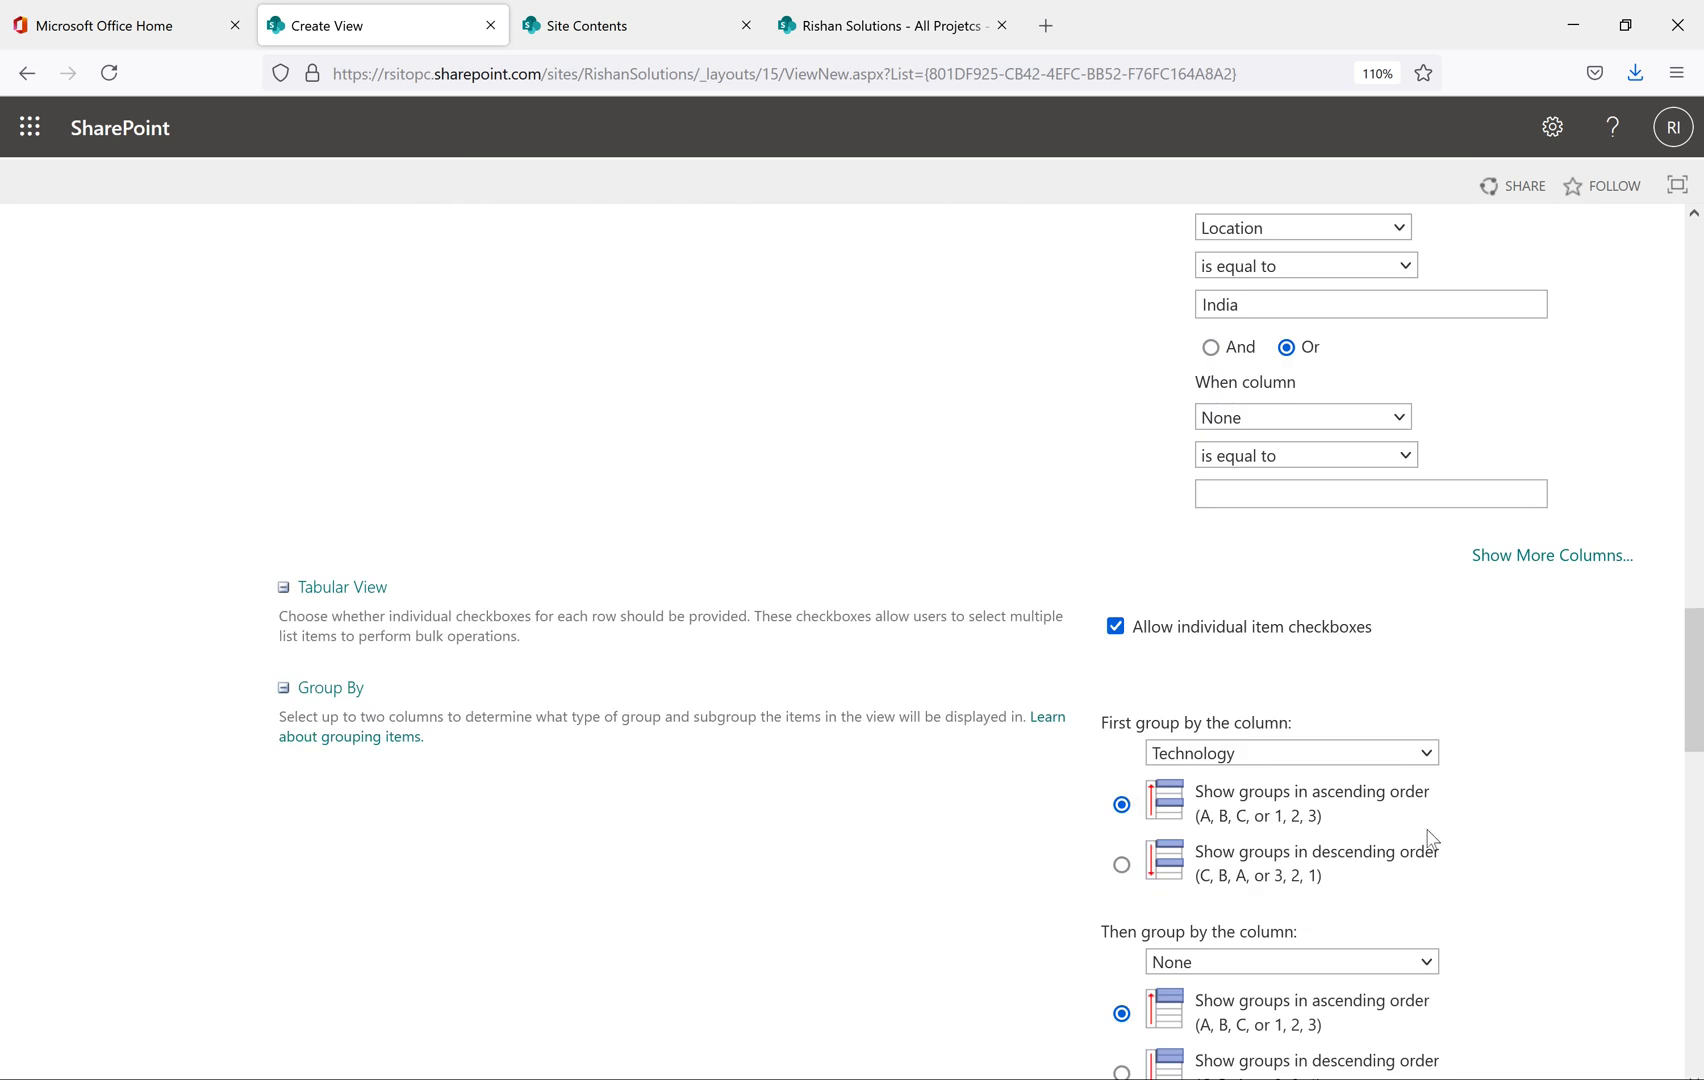
scroll(1430, 848, "down", 9)
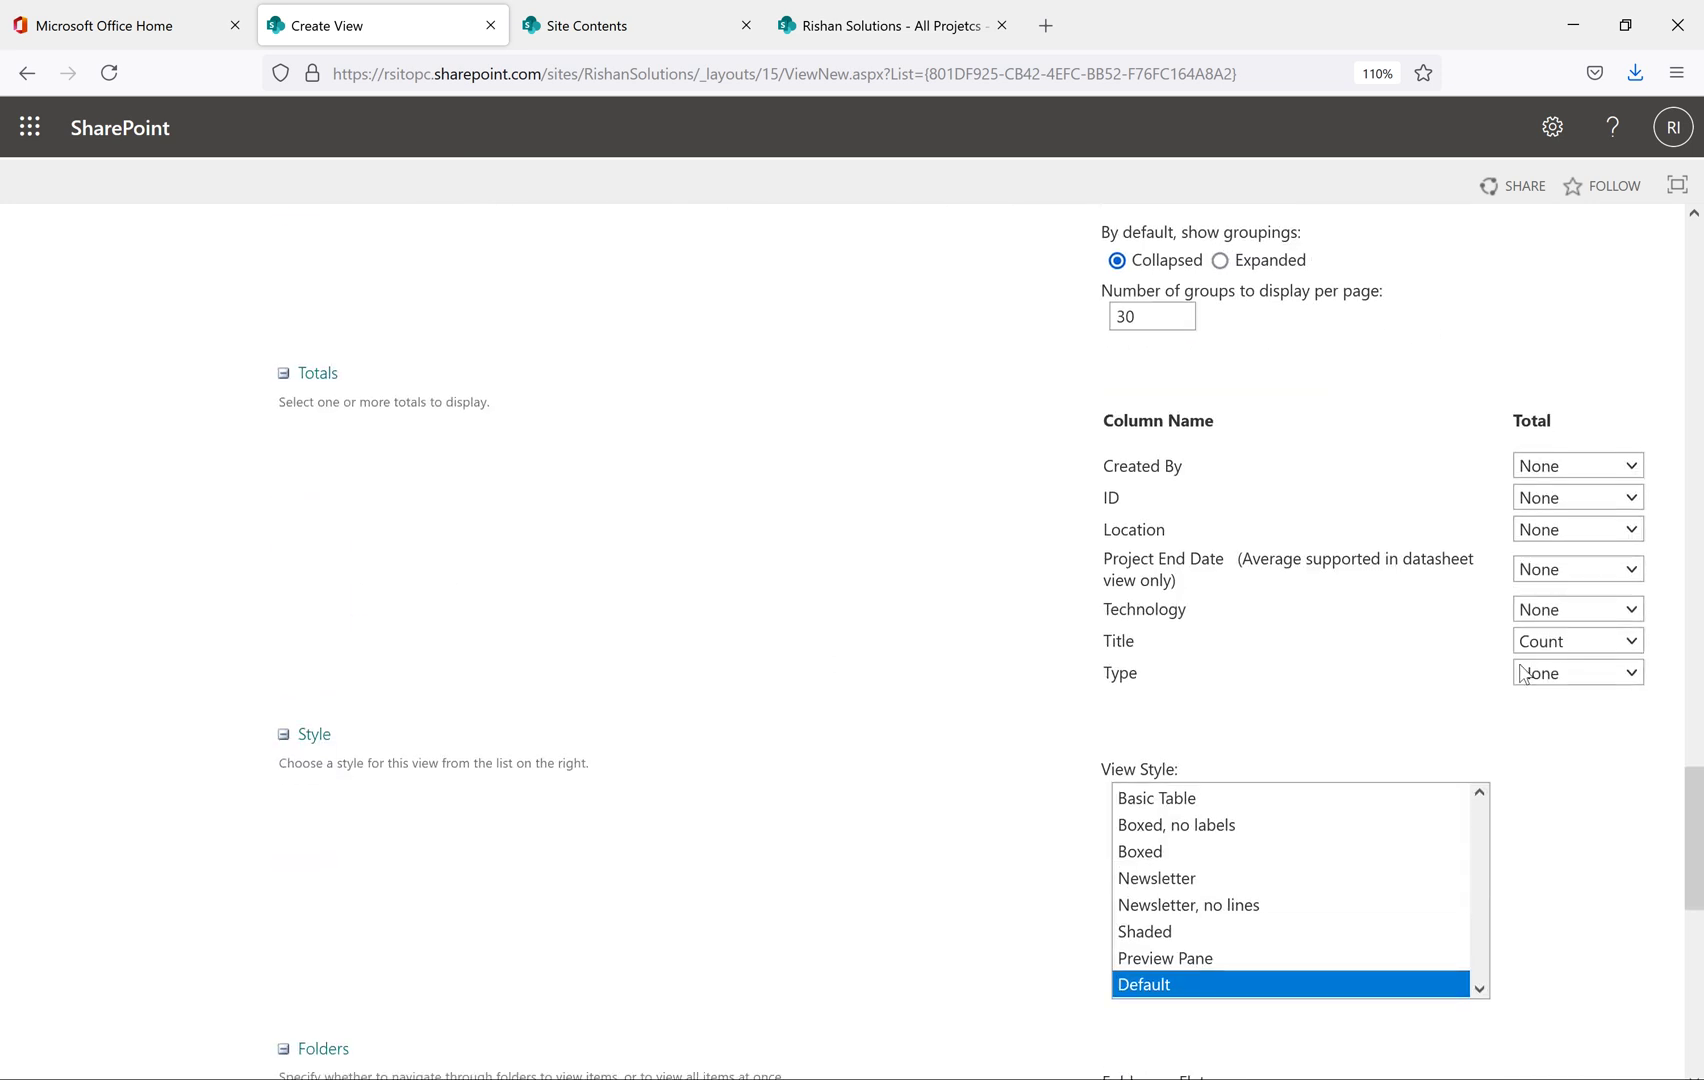
scroll(608, 787, "down", 3)
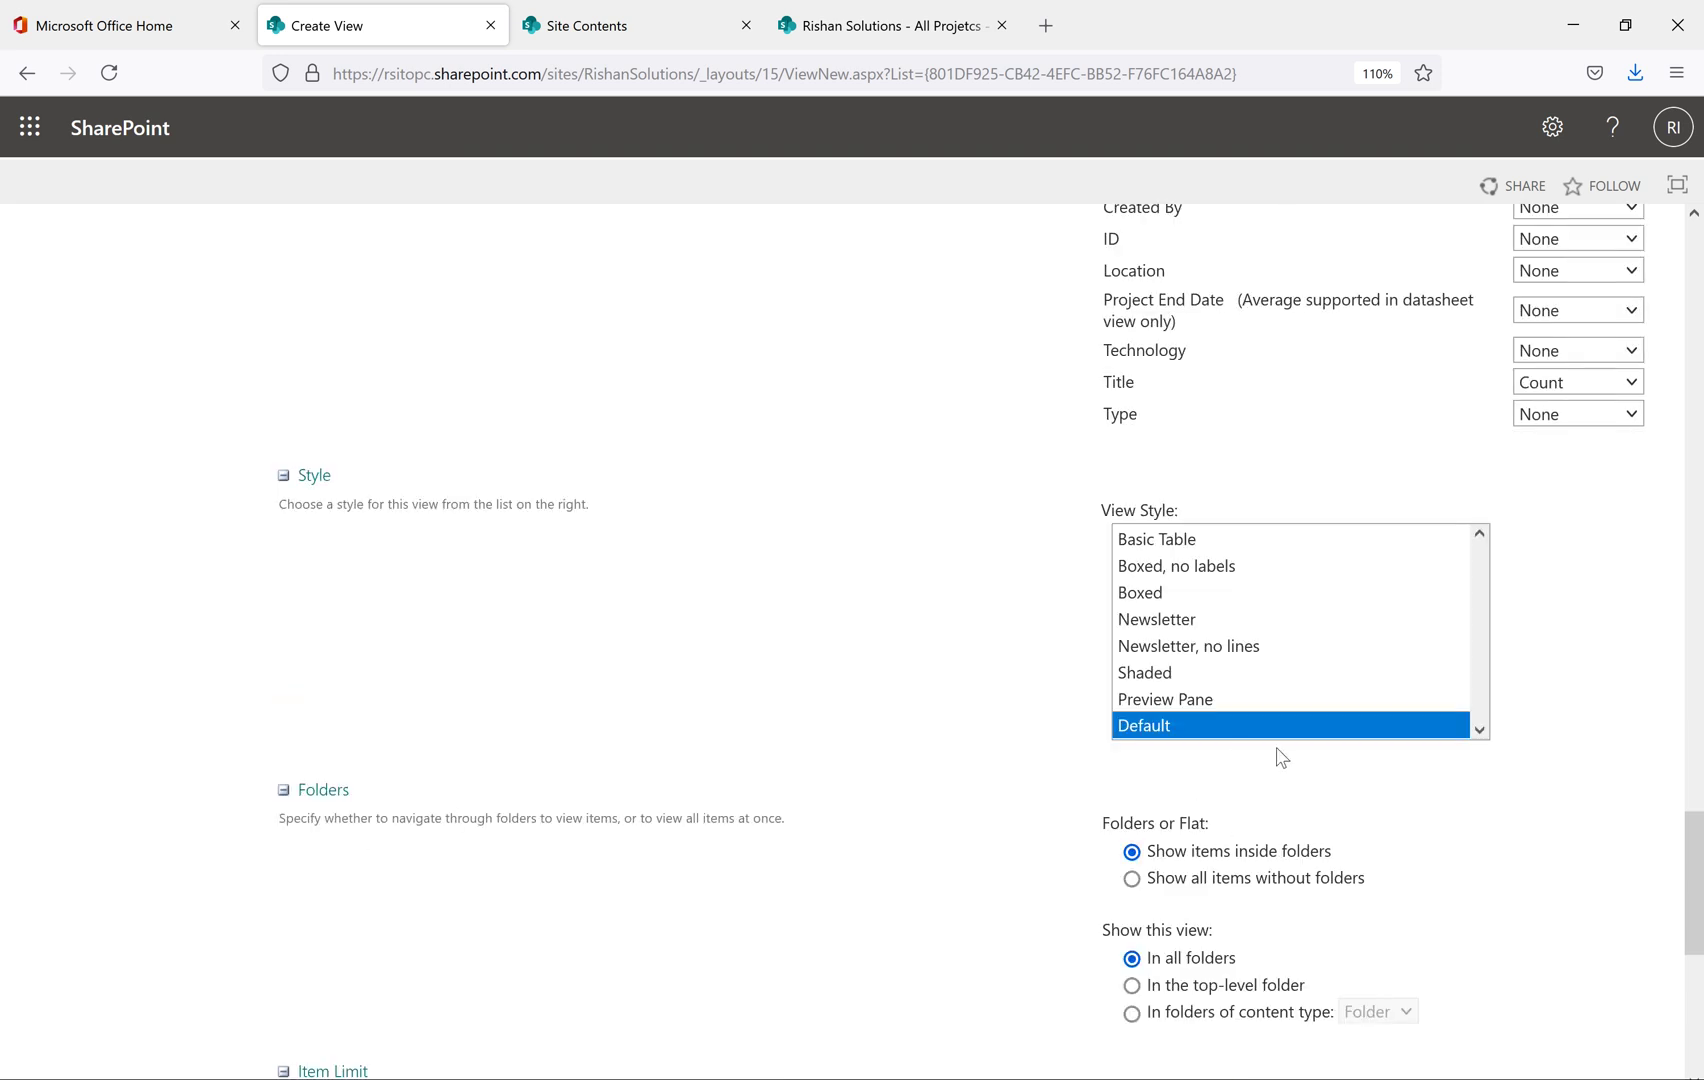
scroll(1281, 757, "down", 8)
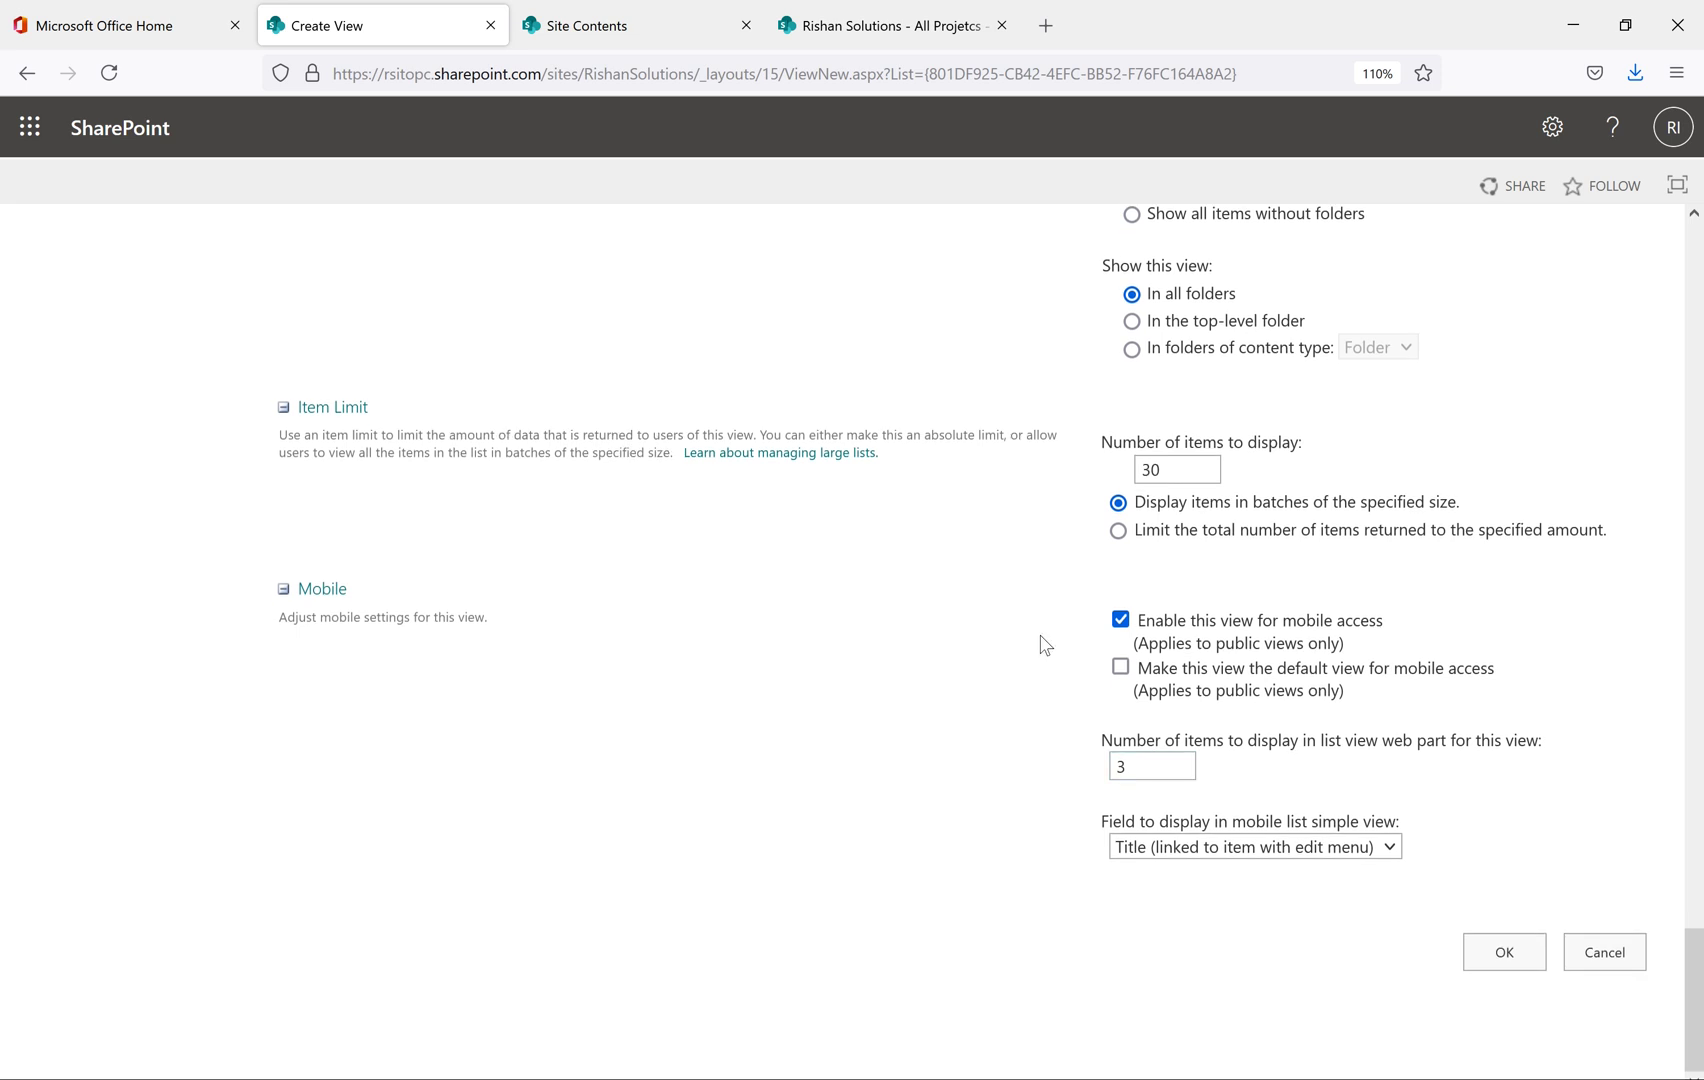
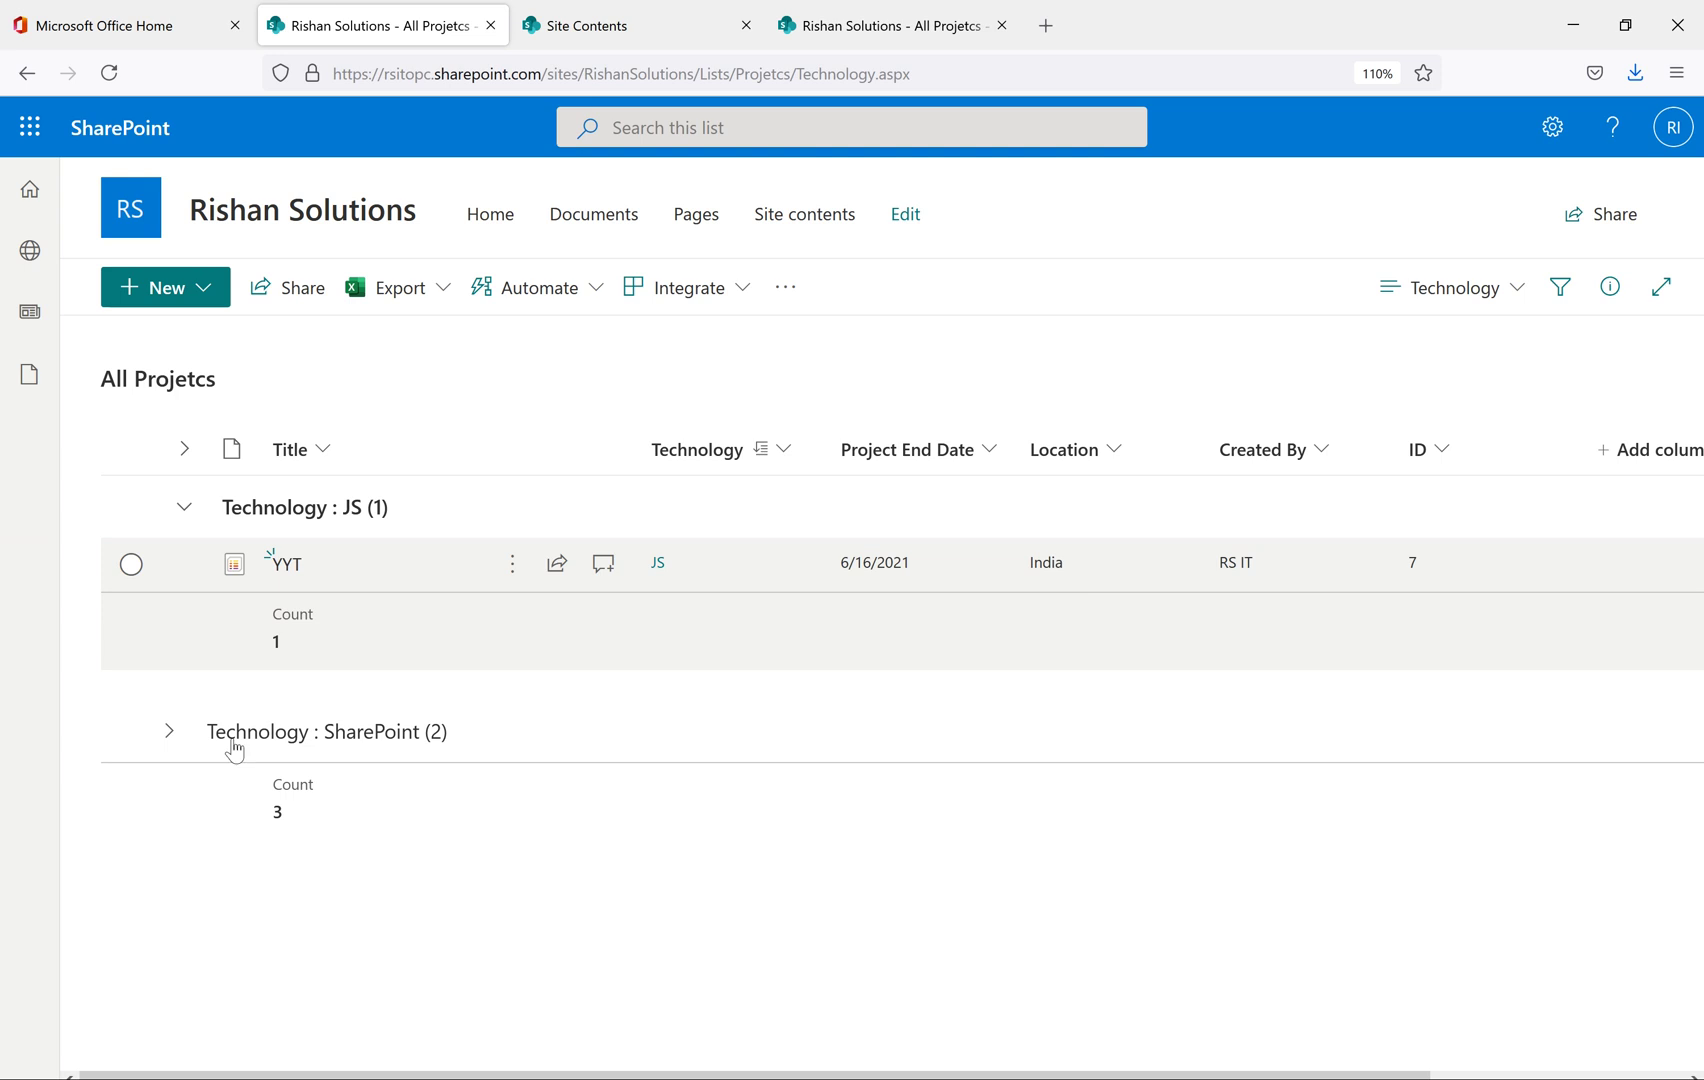
Expand and collapse the JS and SharePoint groups in the Technology view to examine their items and Title counts
left_click(171, 735)
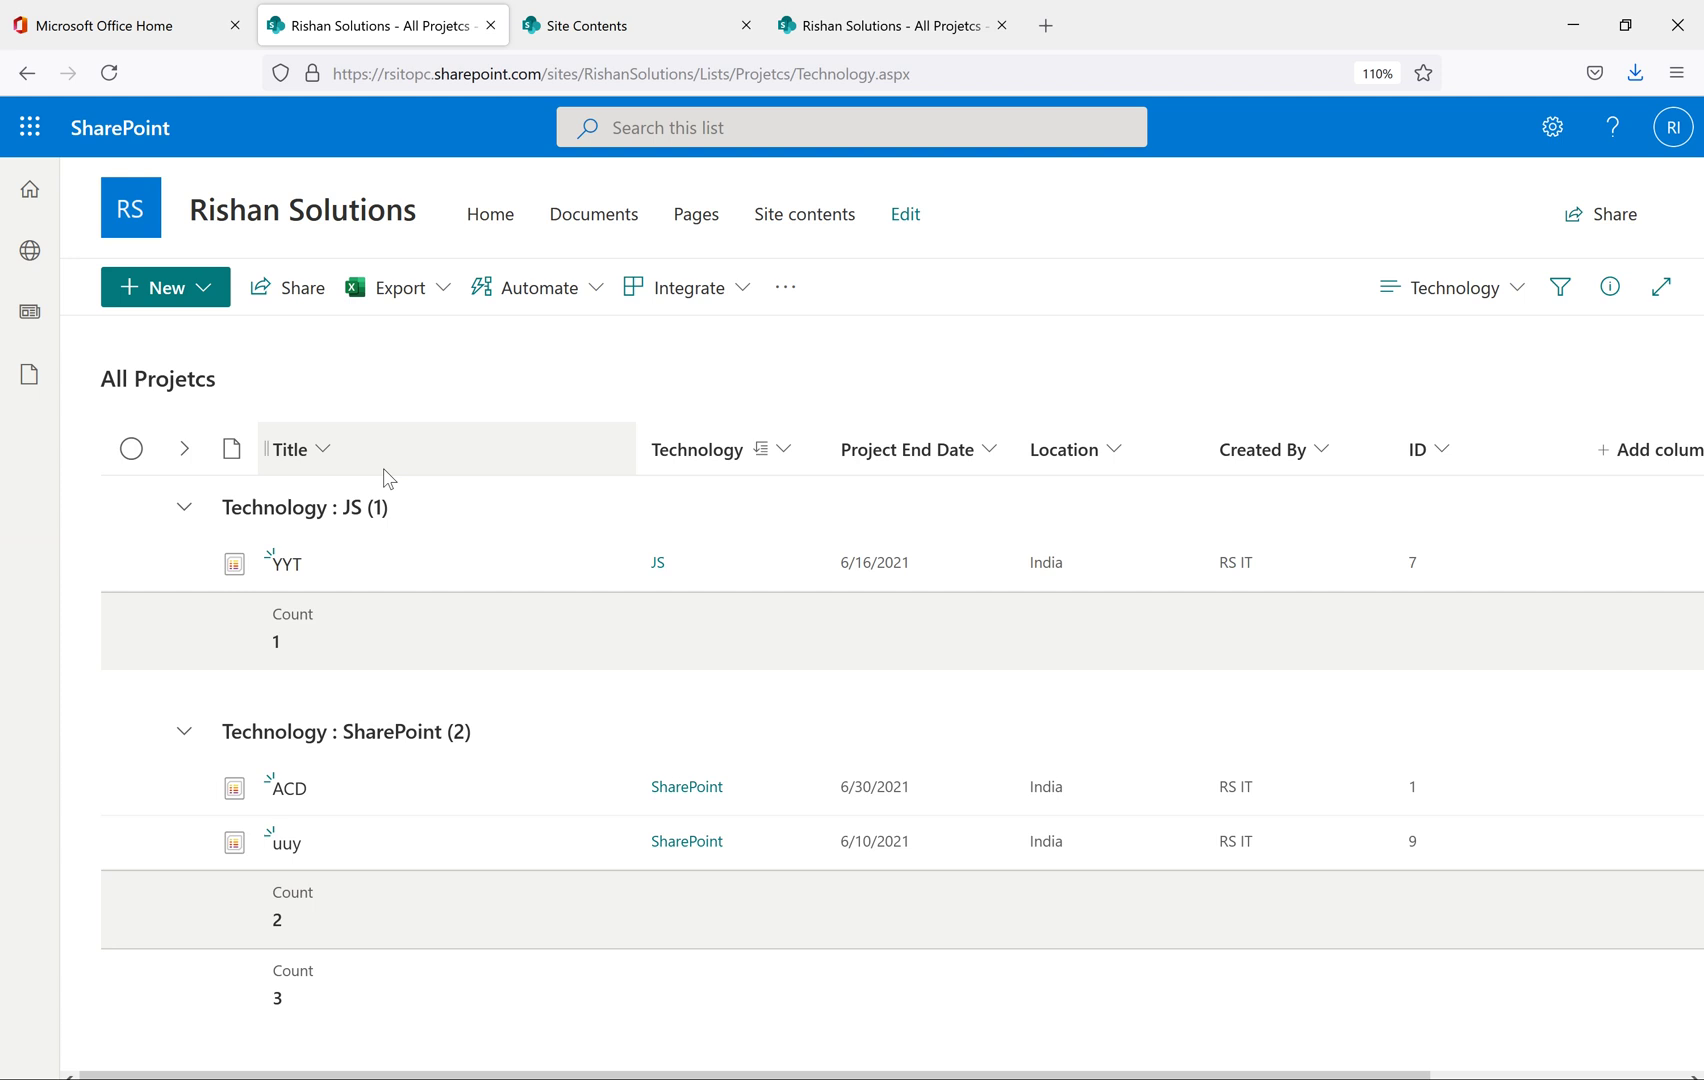
left_click(184, 732)
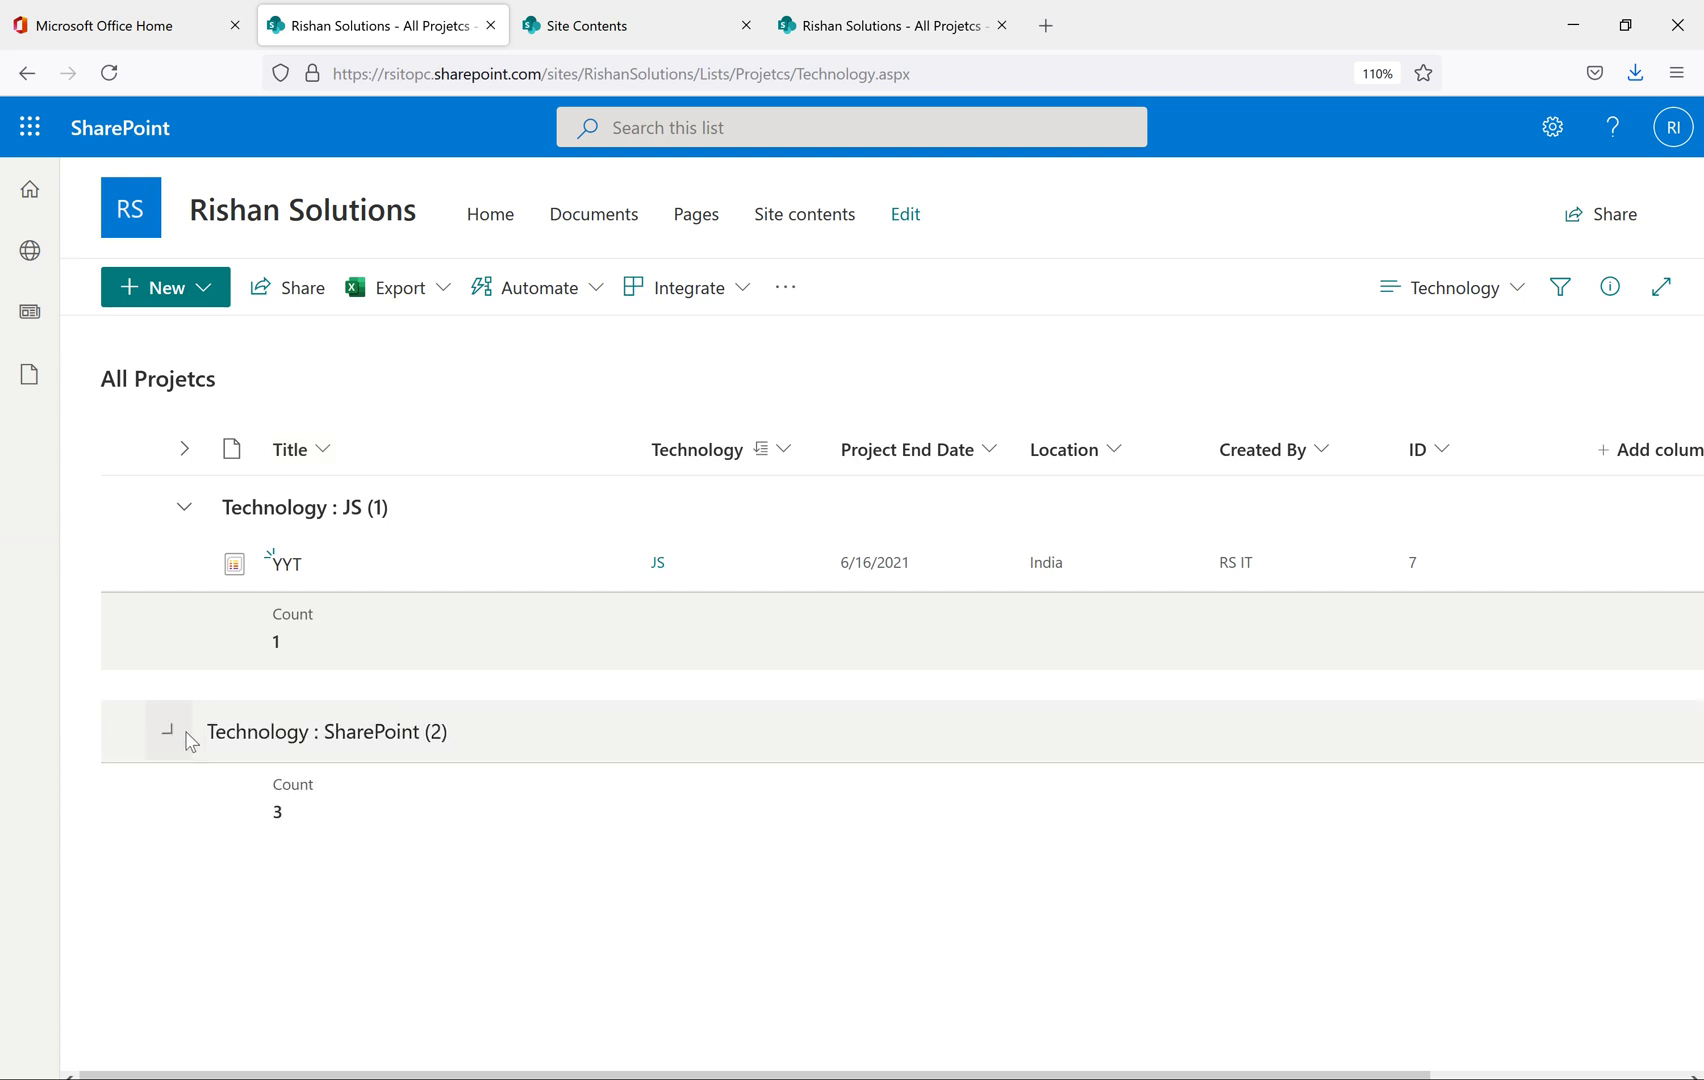
left_click(186, 508)
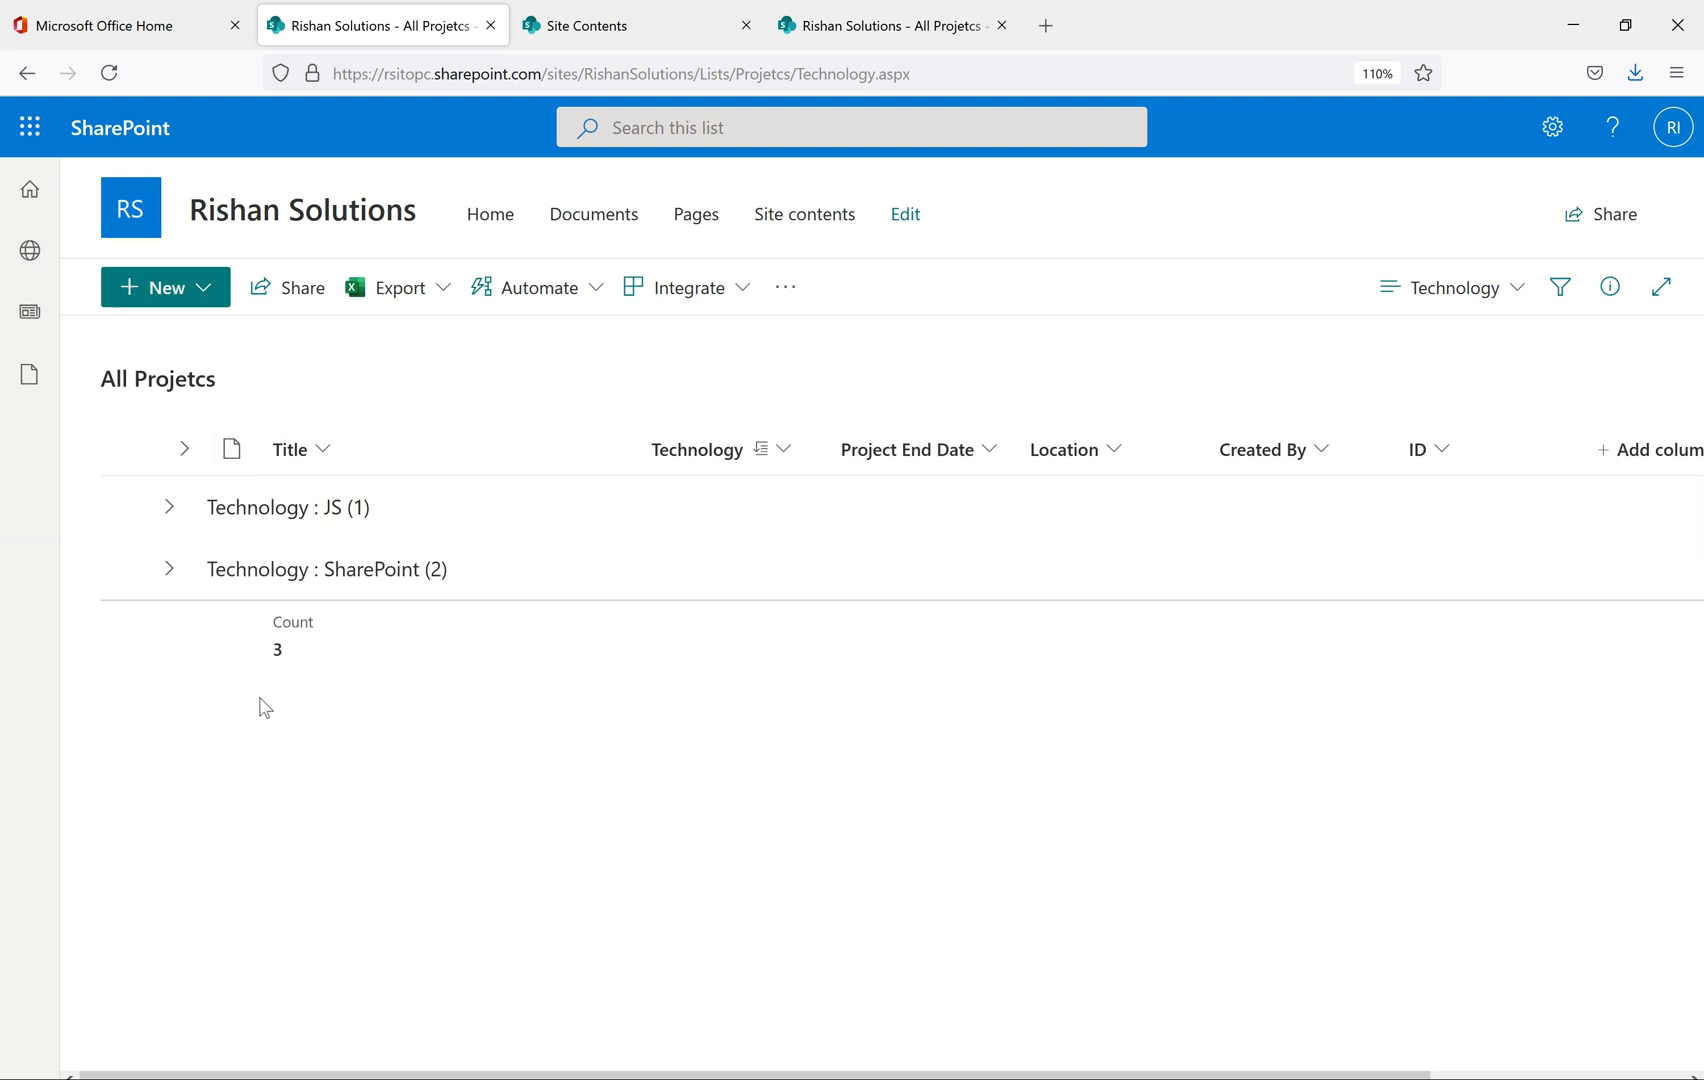
left_click(187, 507)
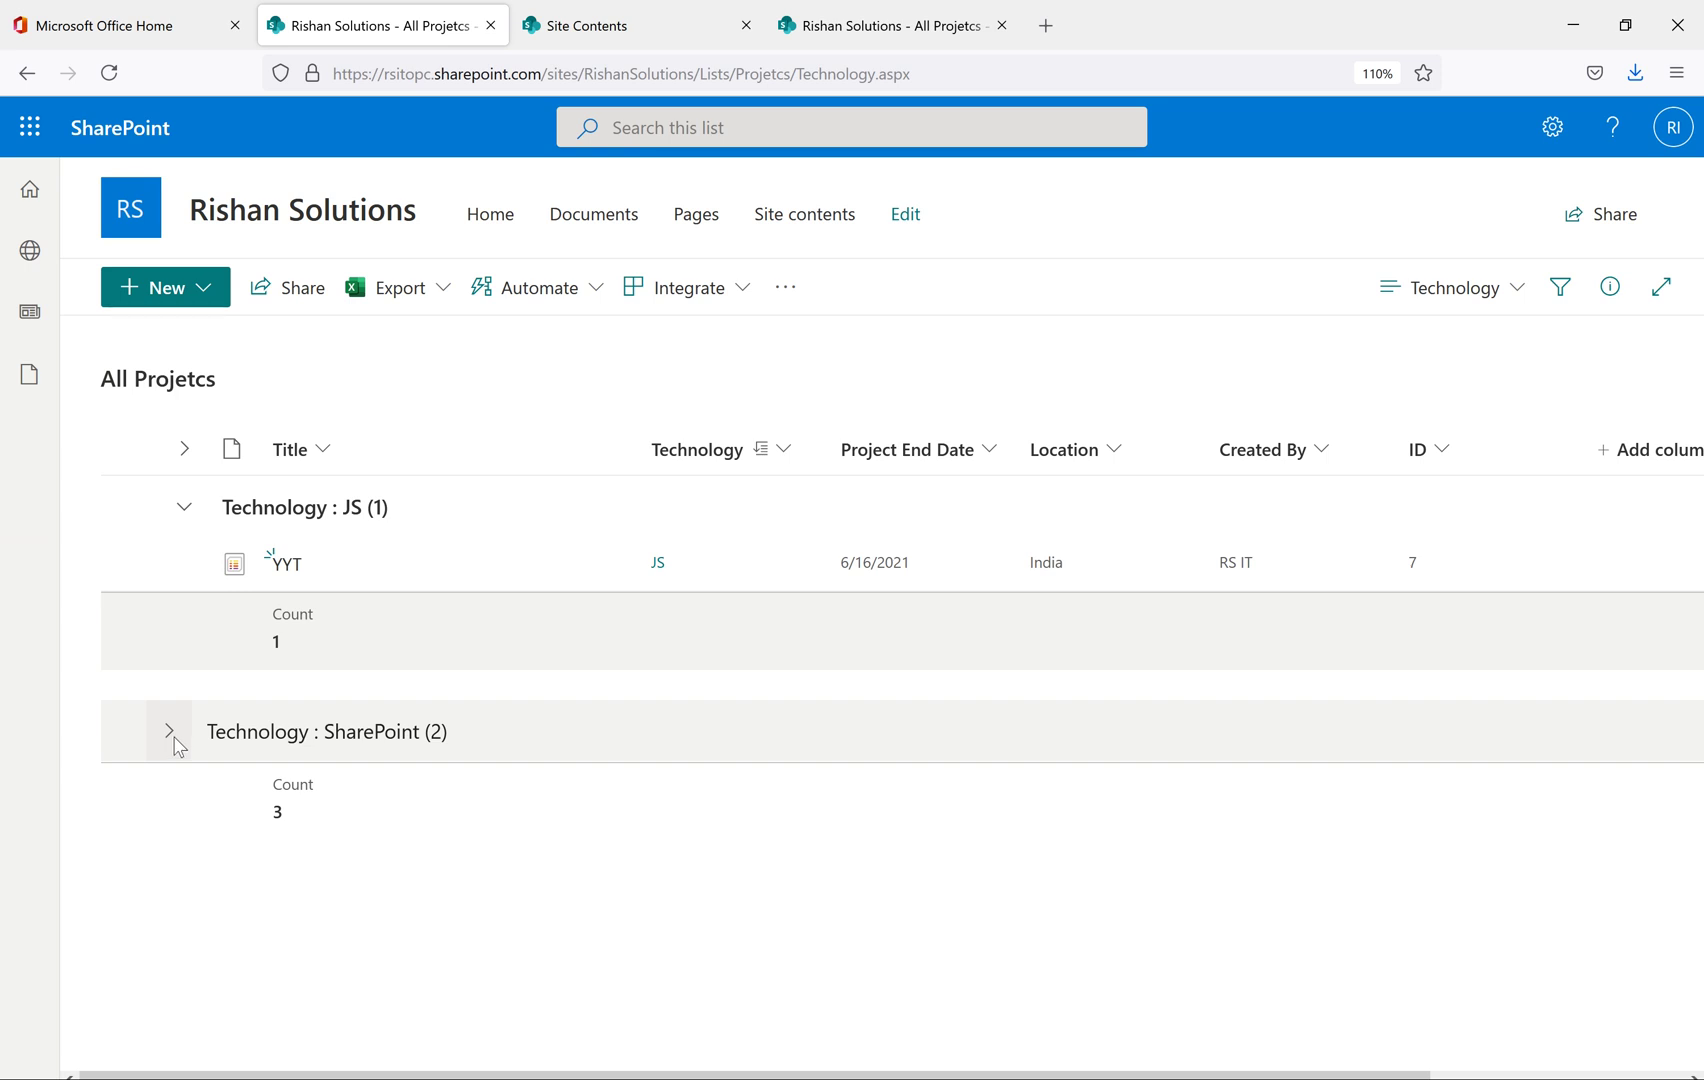
left_click(175, 738)
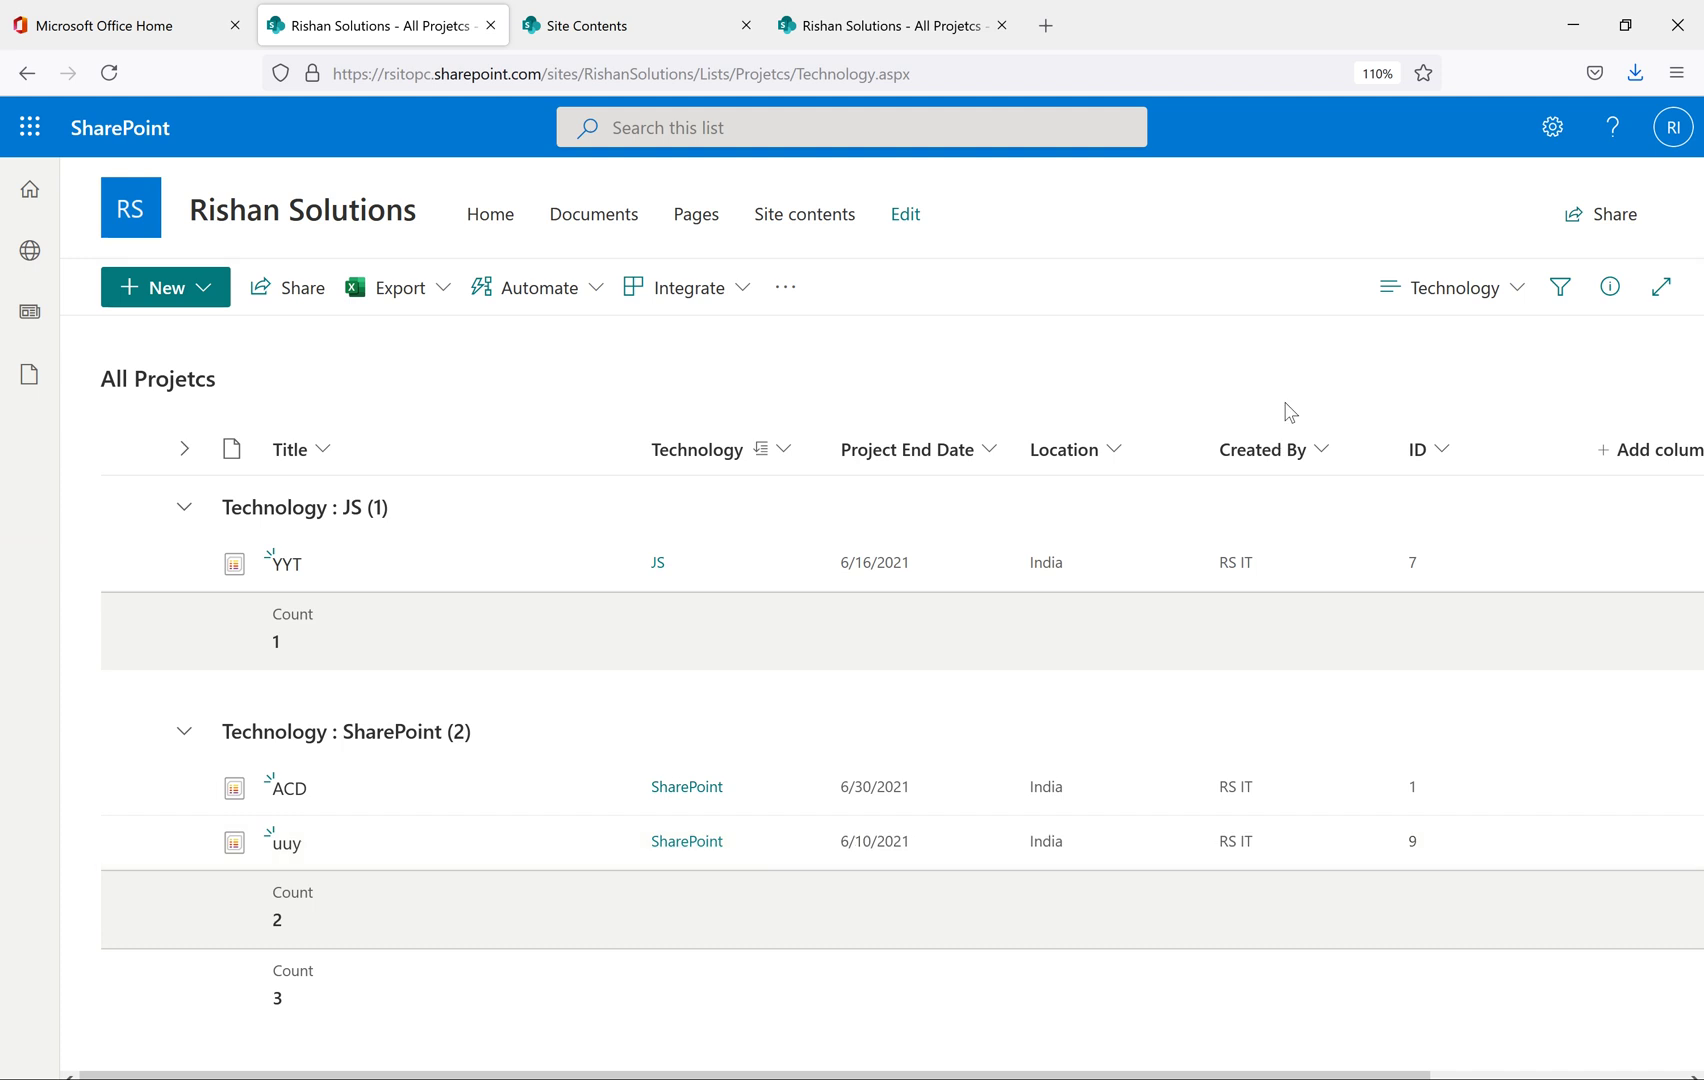
Switch the list to the All Items view, return to the Technology view and open its view options
left_click(1503, 300)
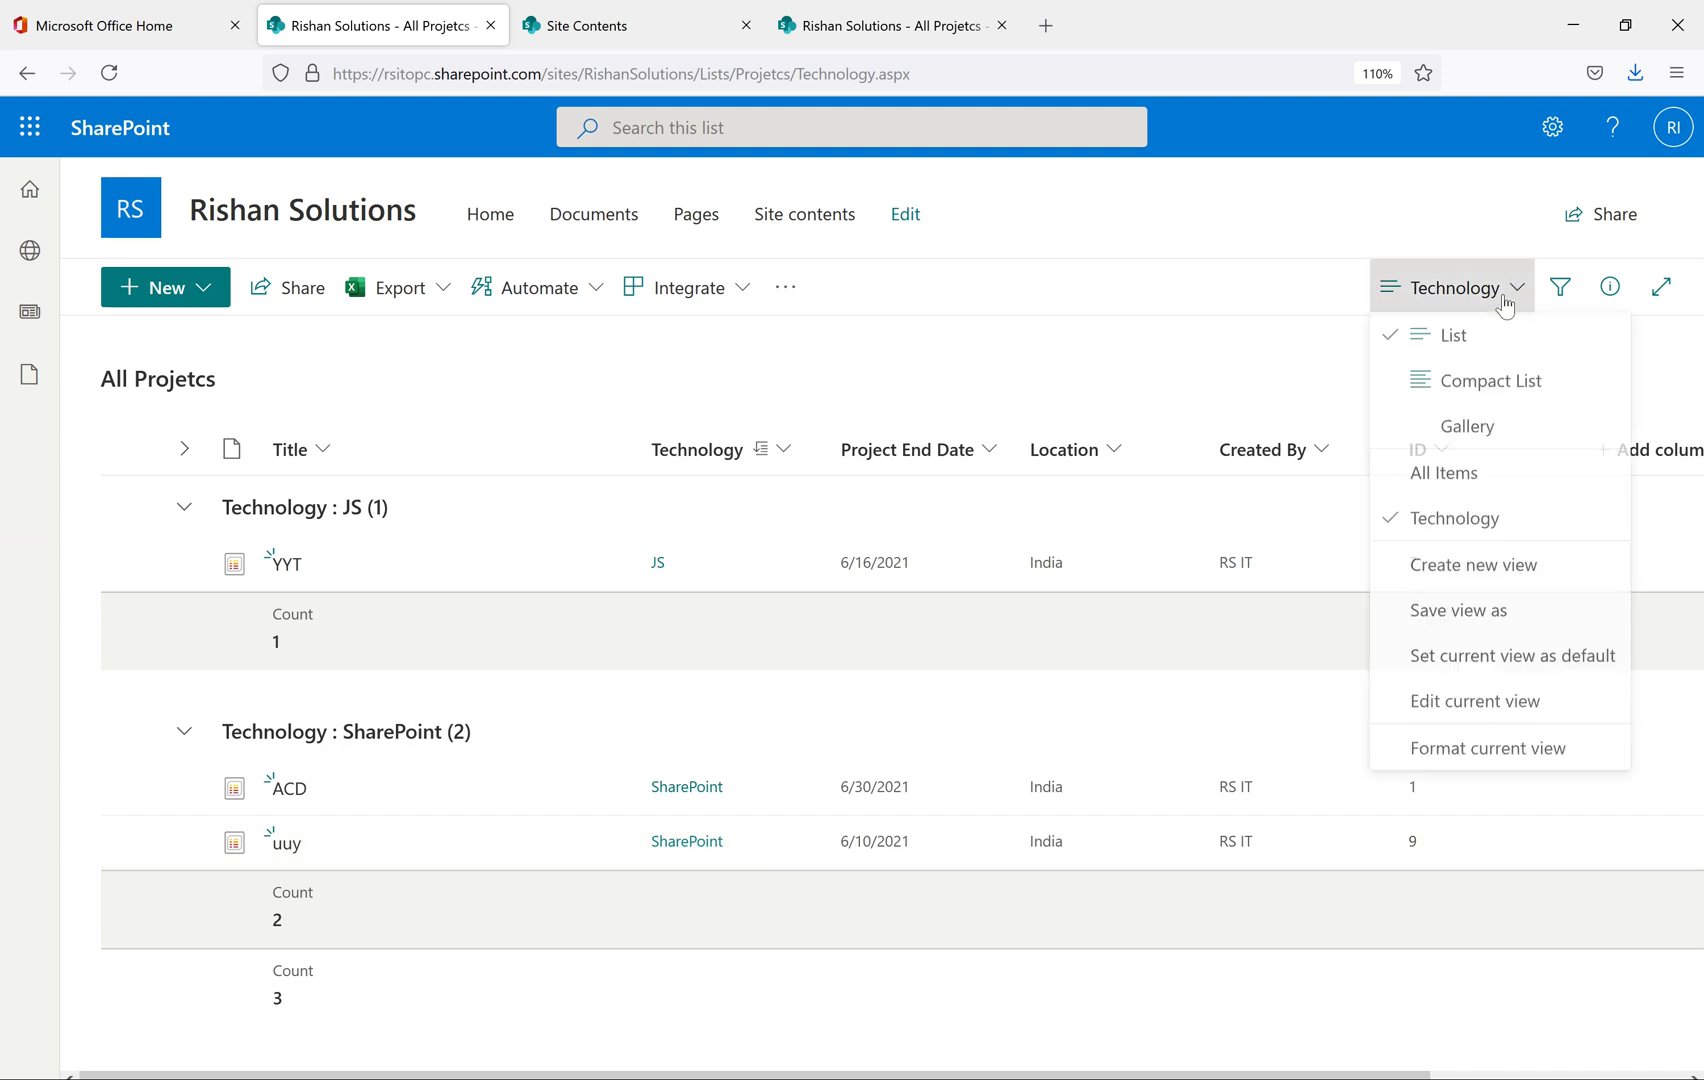
left_click(1443, 475)
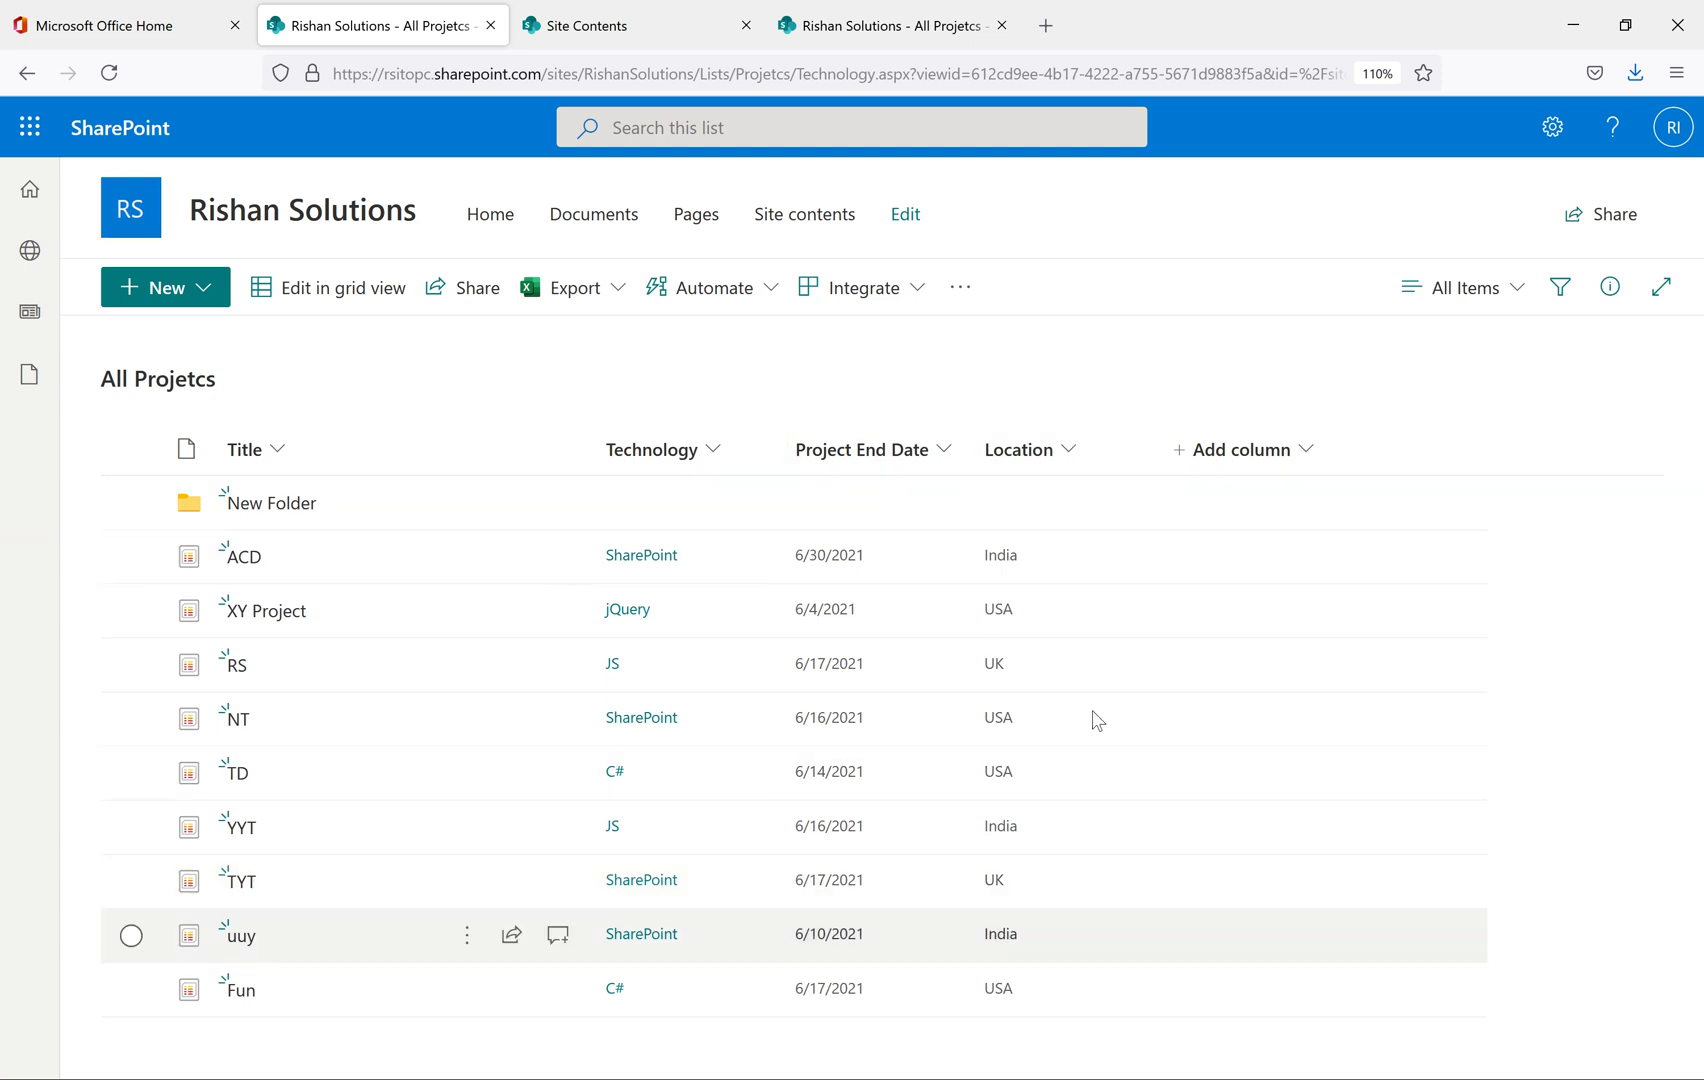
left_click(1517, 293)
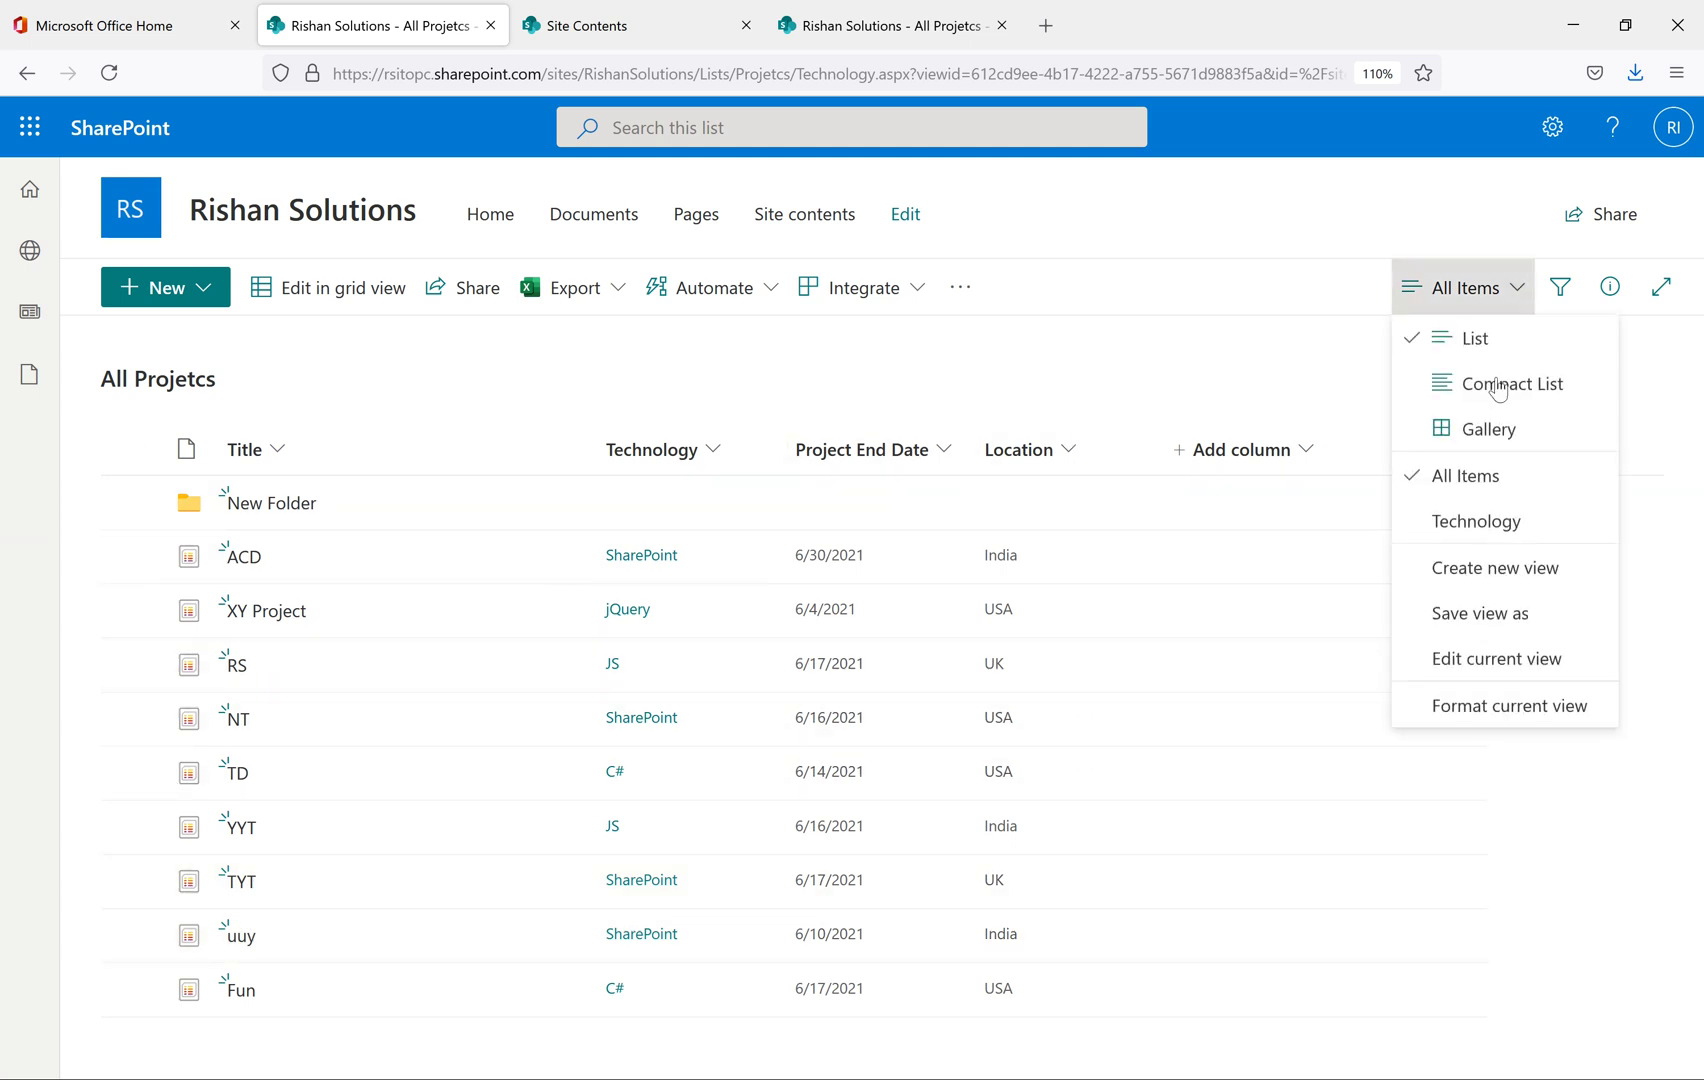
left_click(1481, 521)
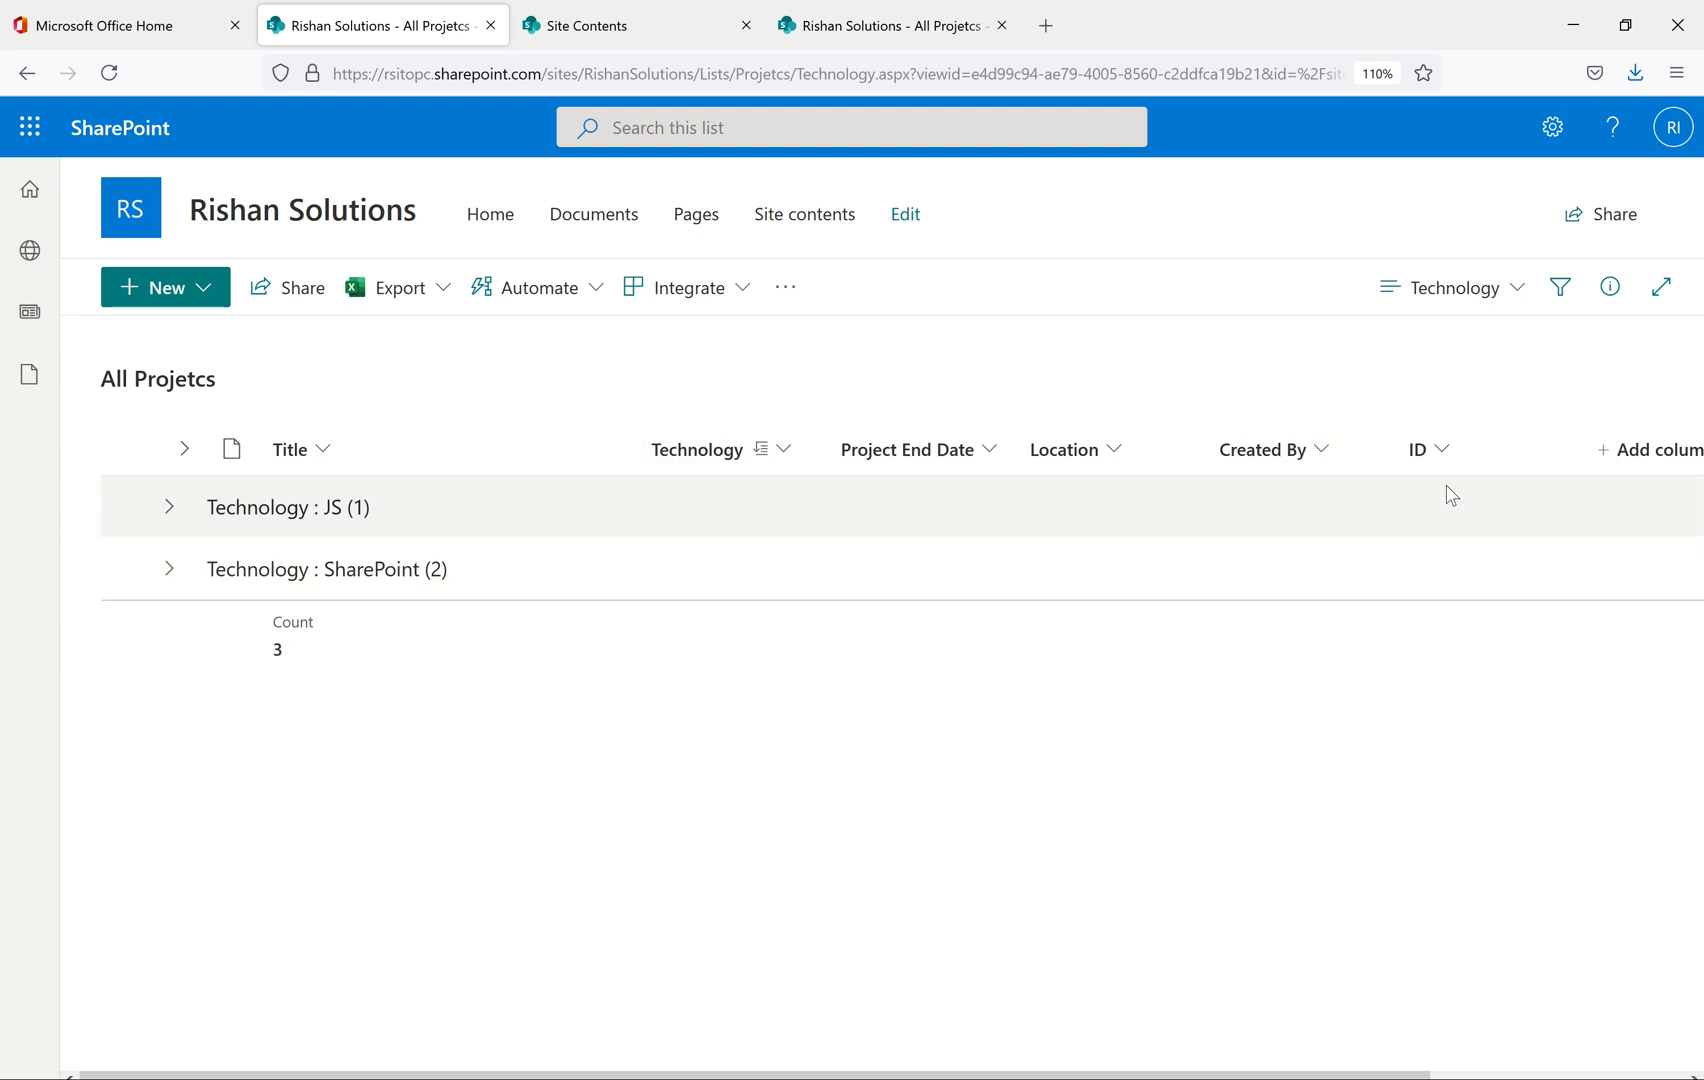
left_click(1508, 298)
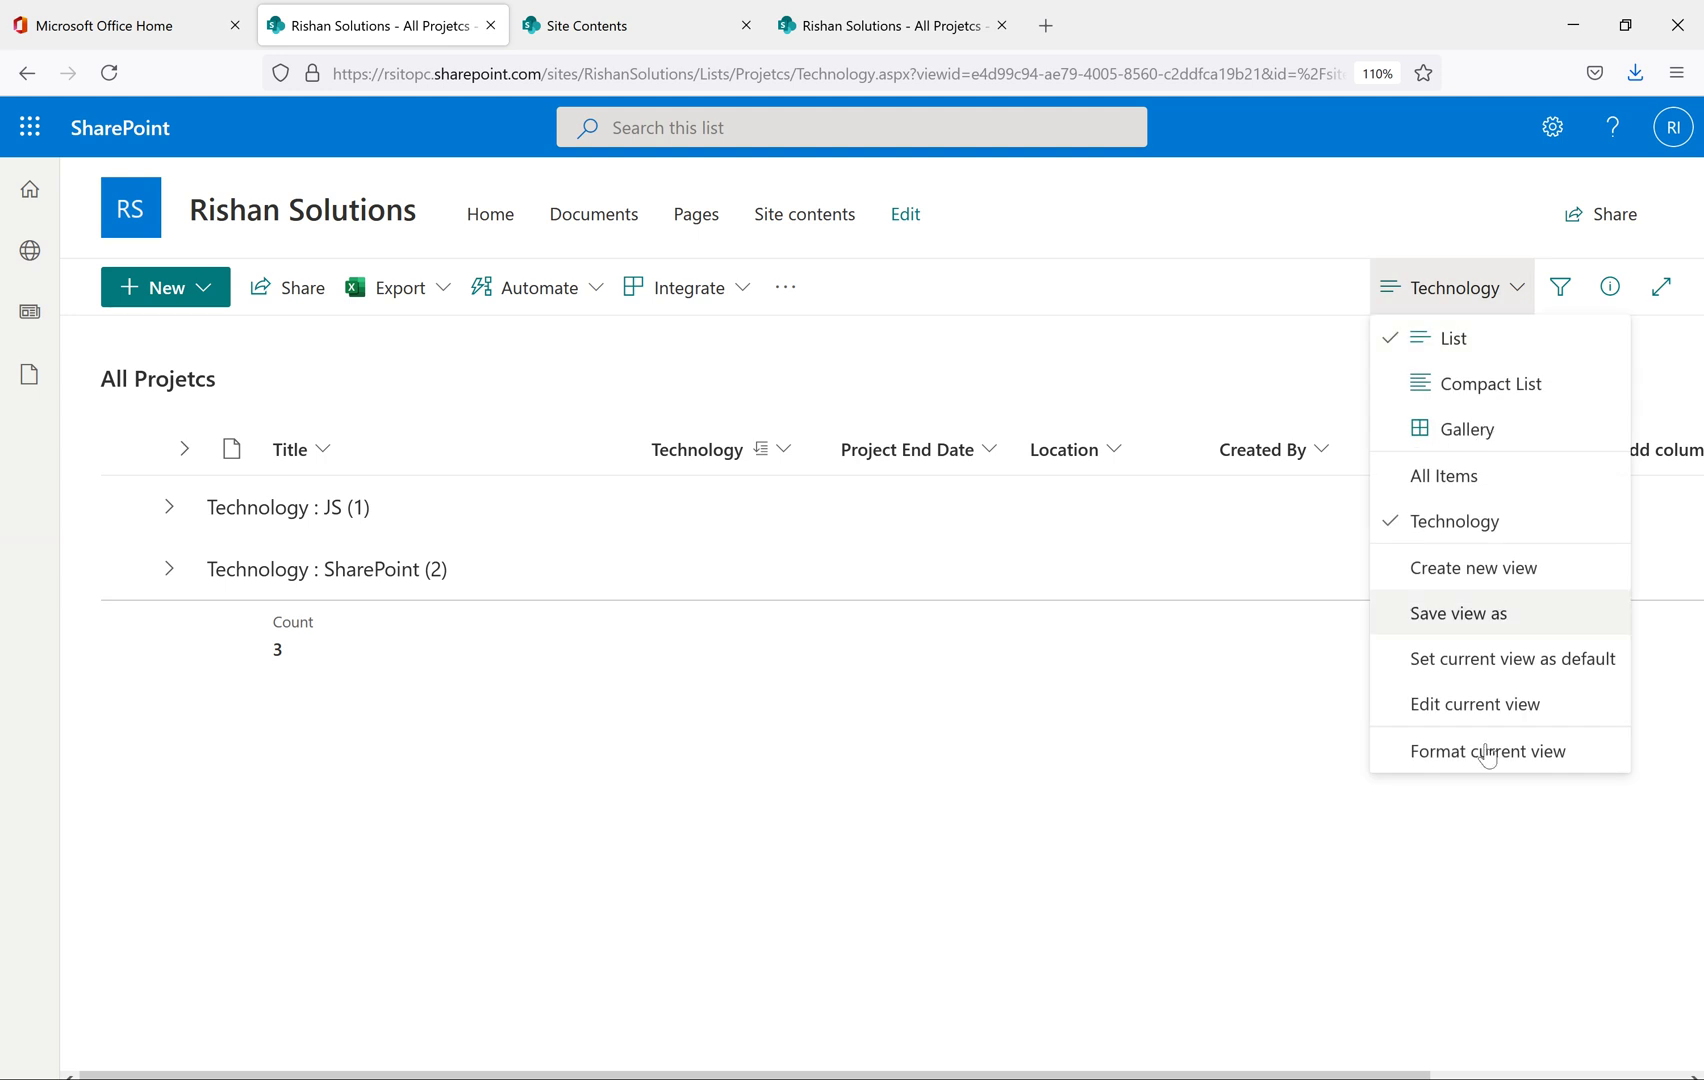
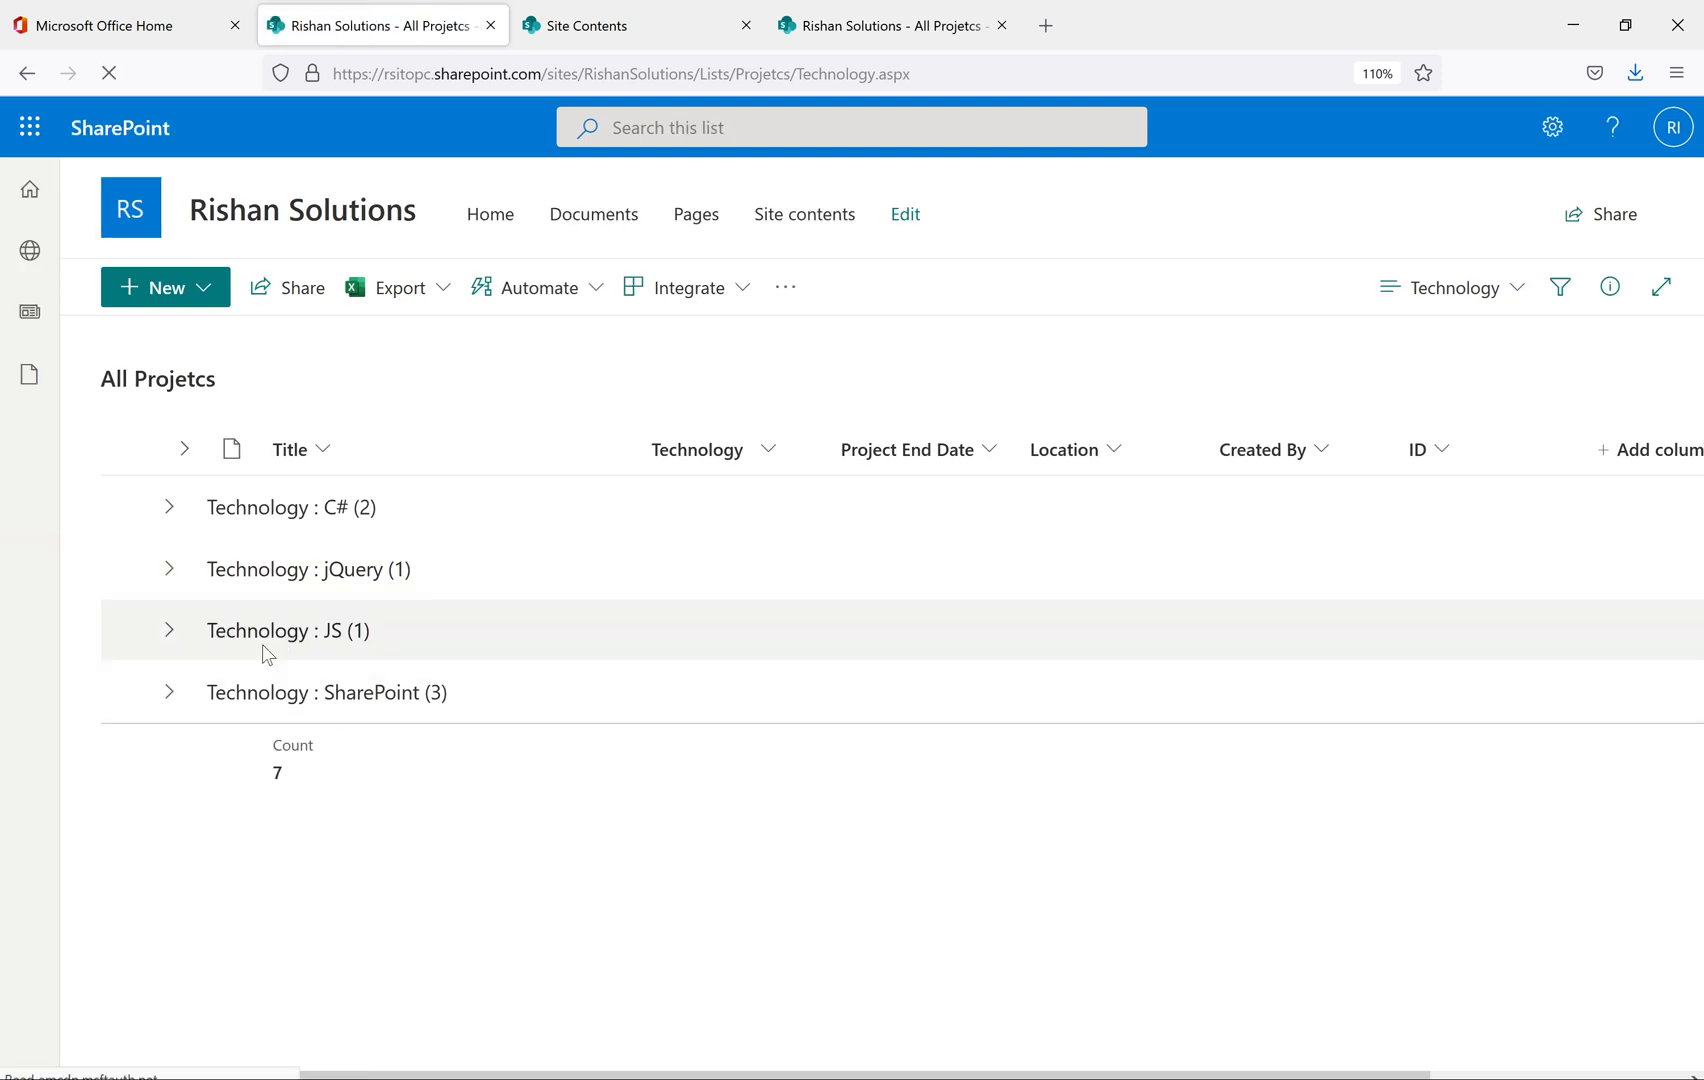
Expand the SharePoint, JS, jQuery and C# groups in the Technology view and examine the items' locations and counts
left_click(169, 692)
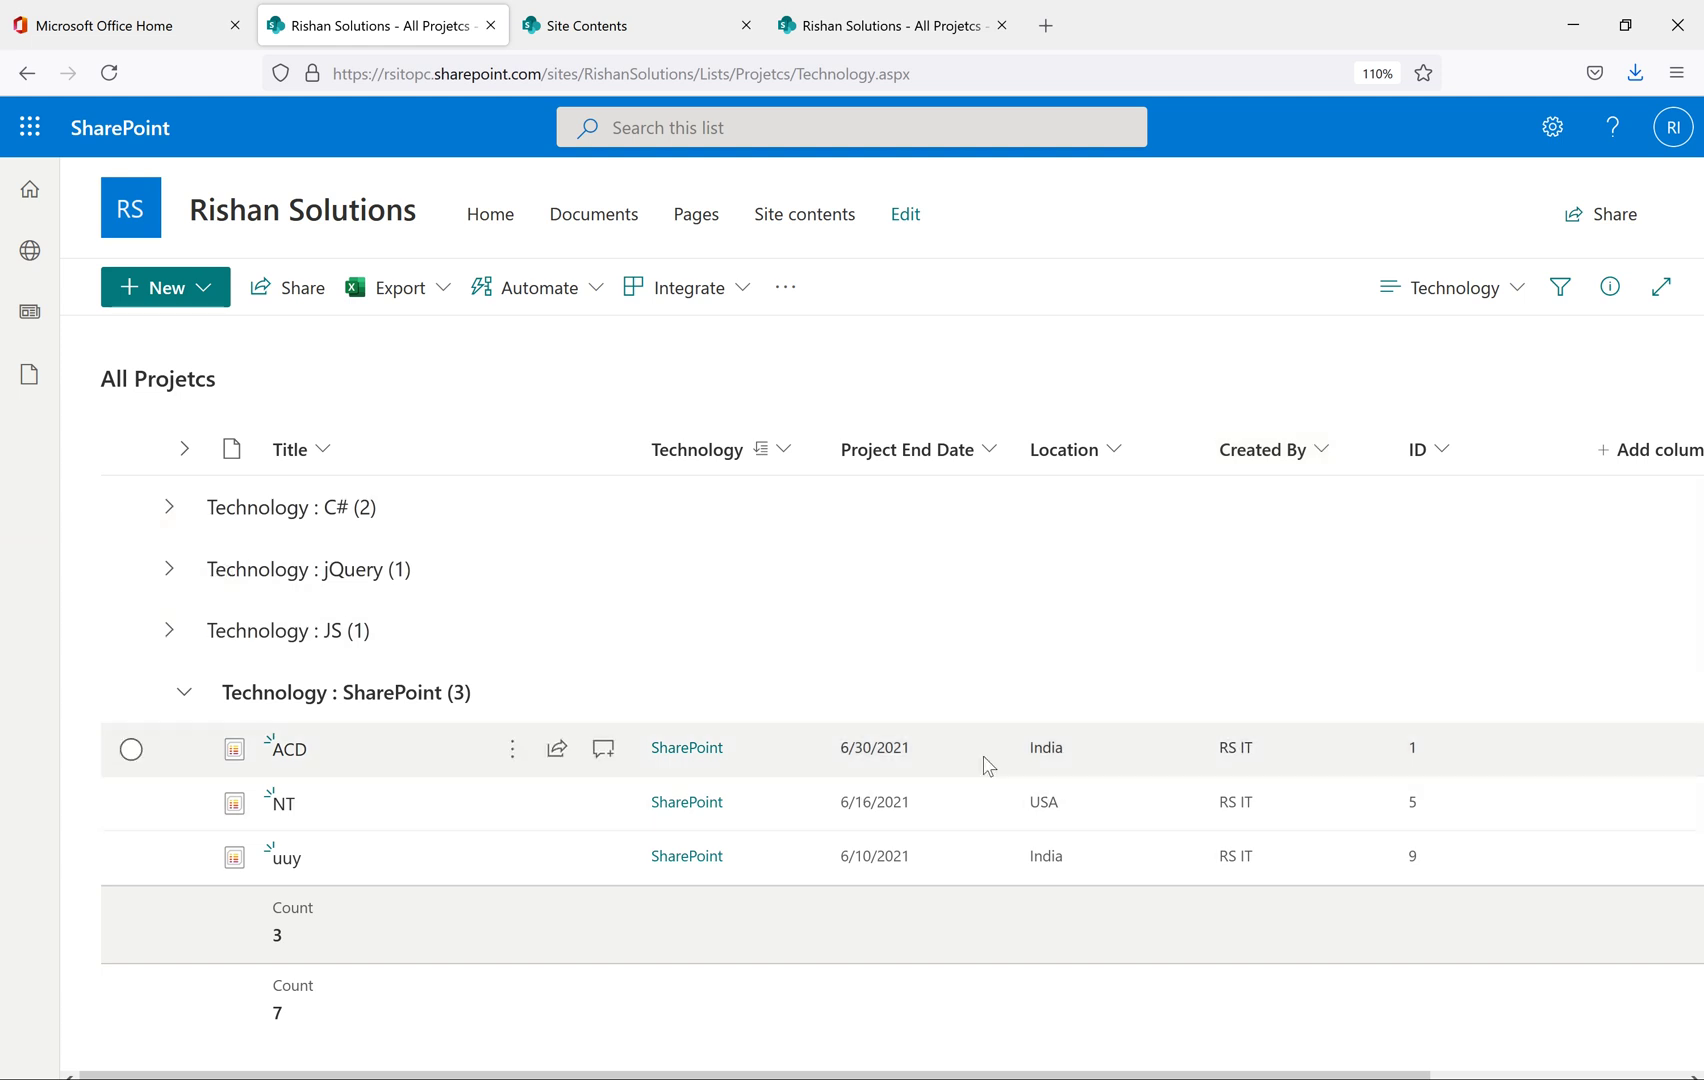
left_click(171, 632)
left_click(170, 567)
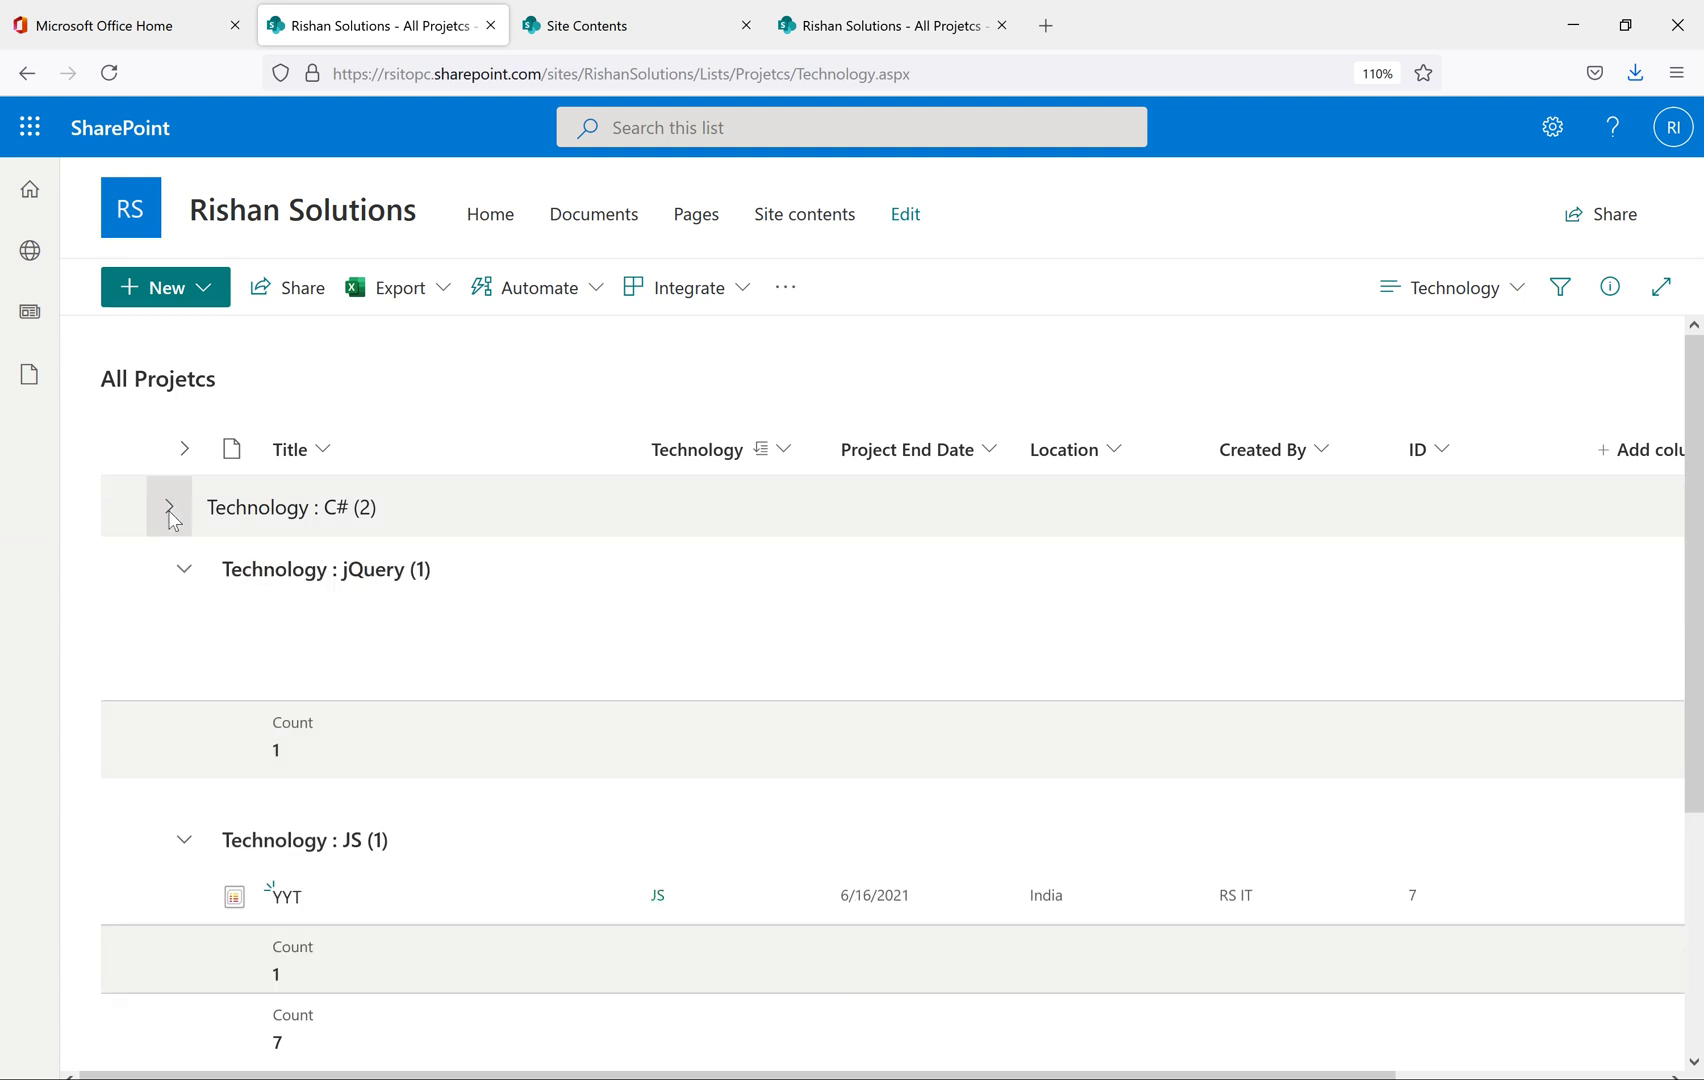
left_click(169, 507)
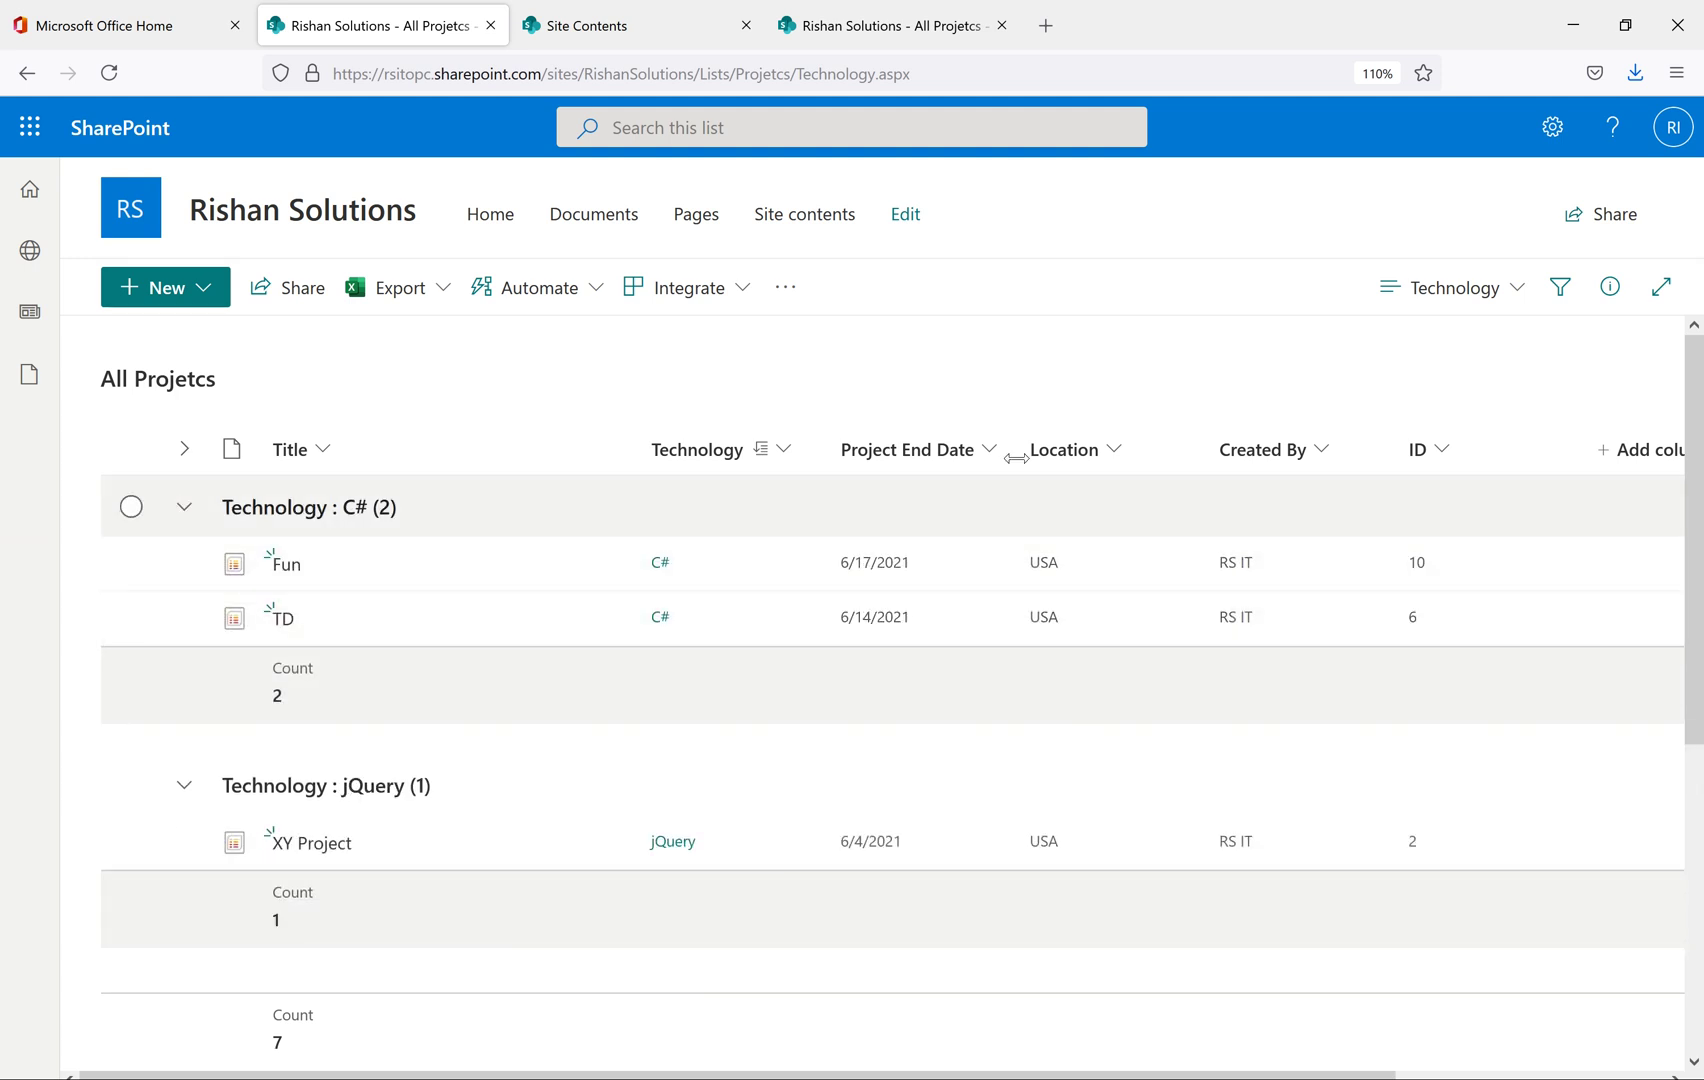
scroll(1061, 745, "down", 3)
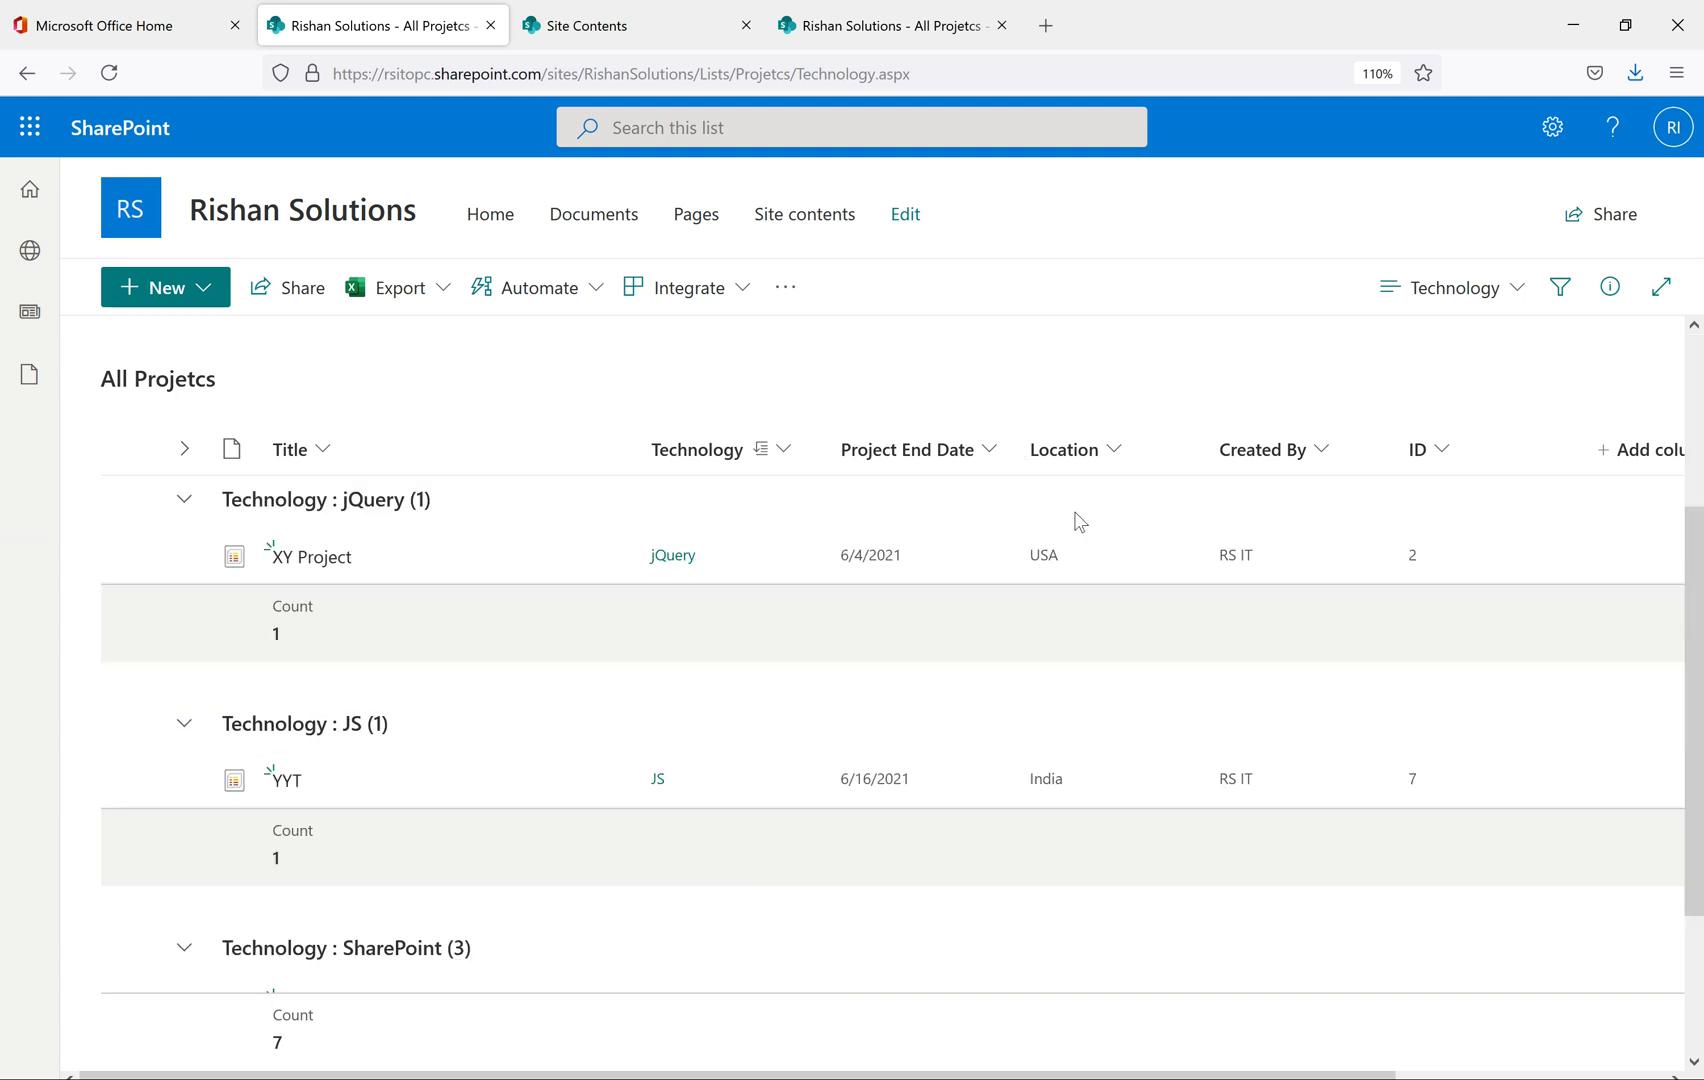
scroll(860, 787, "down", 2)
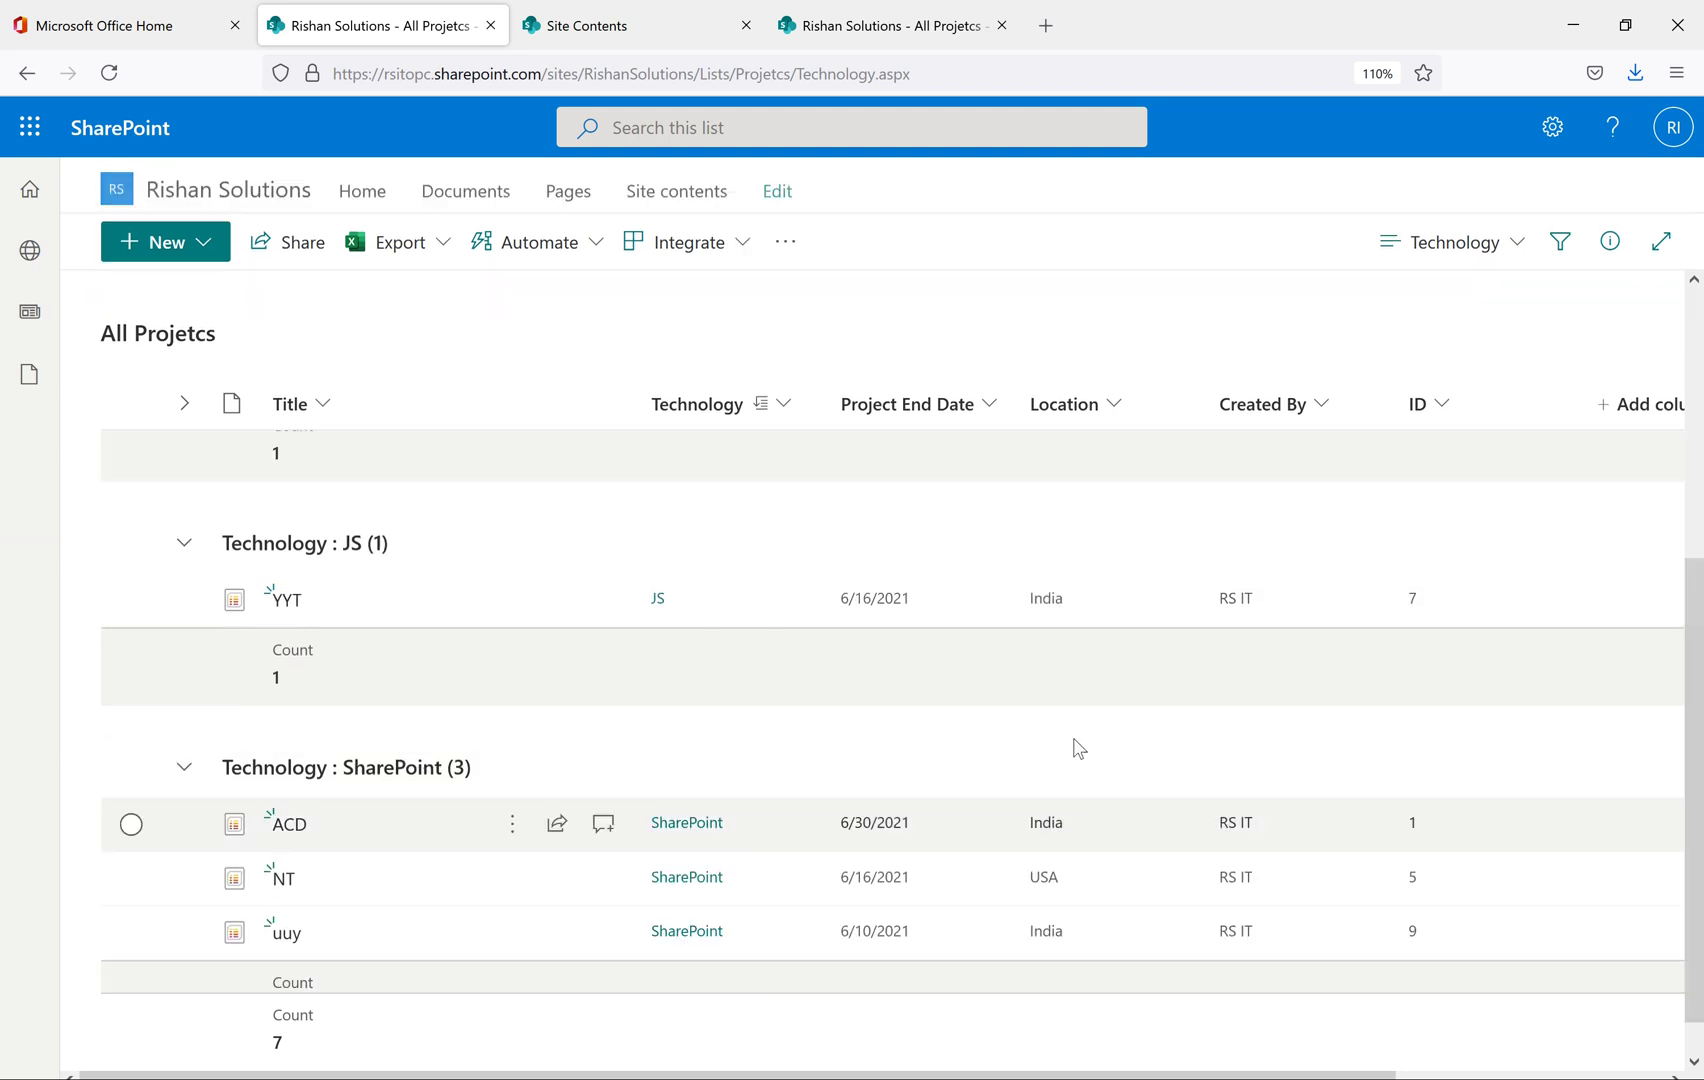
scroll(1011, 859, "down", 1)
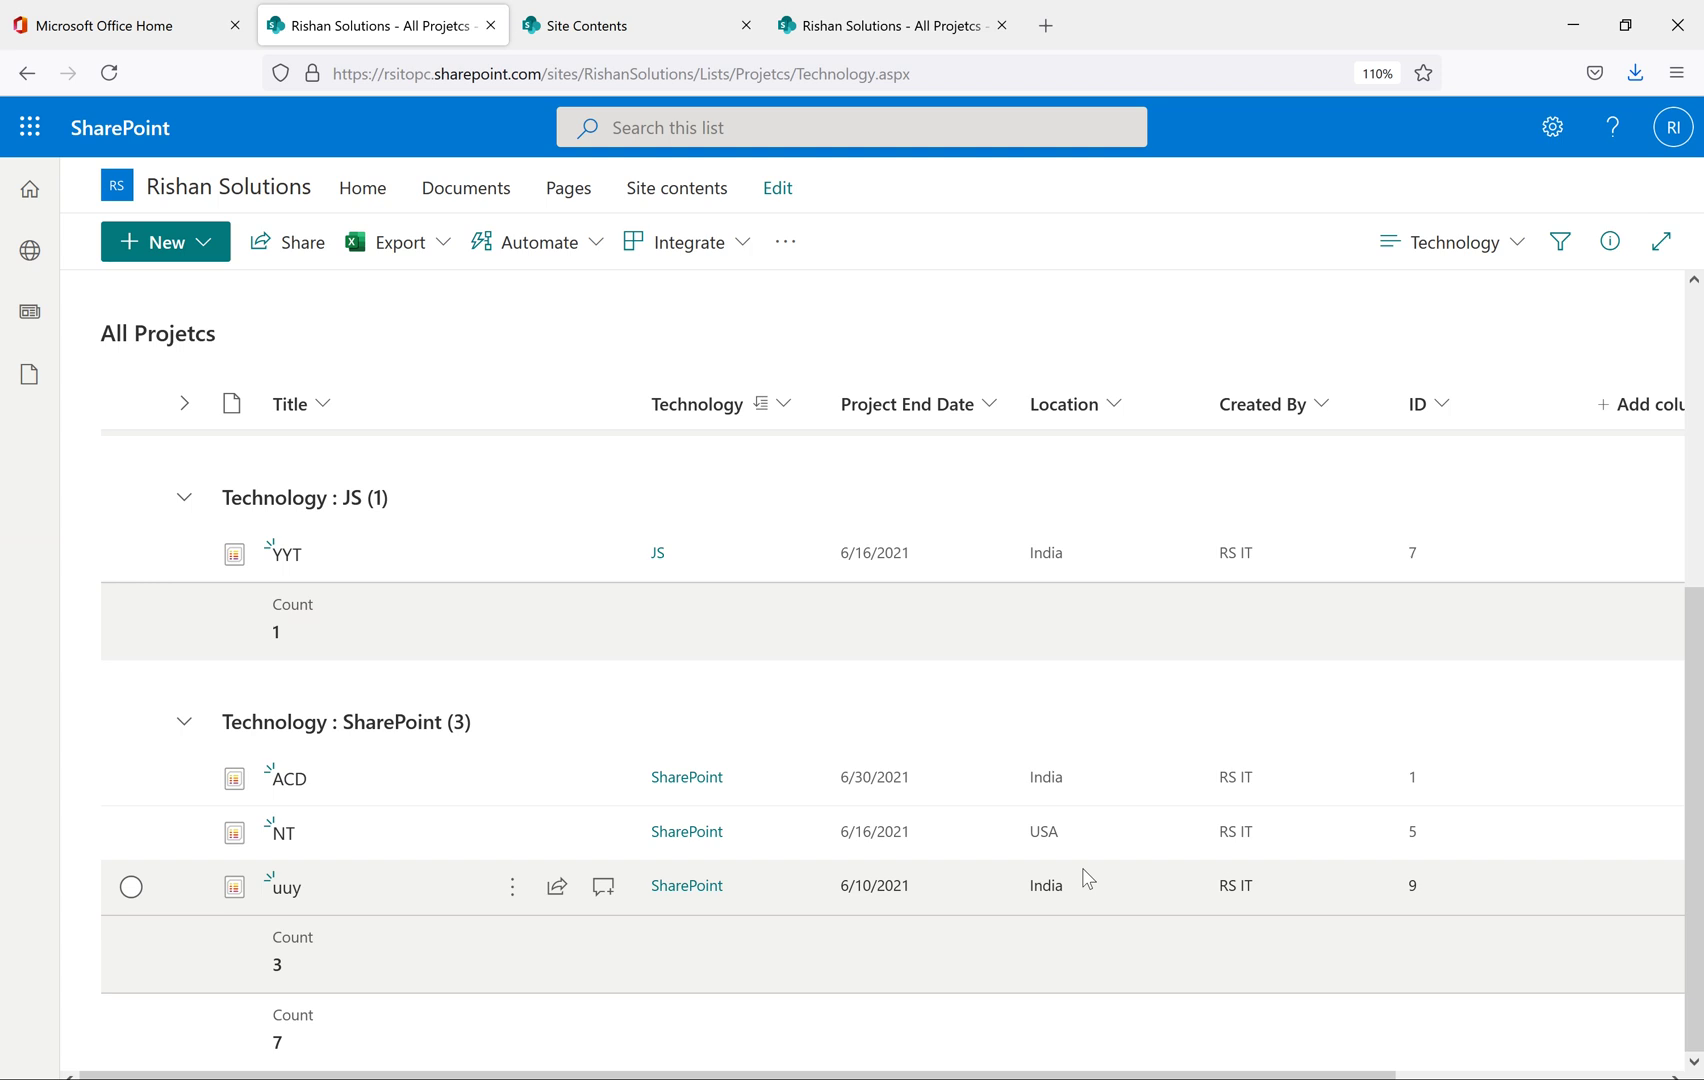
scroll(1088, 878, "up", 3)
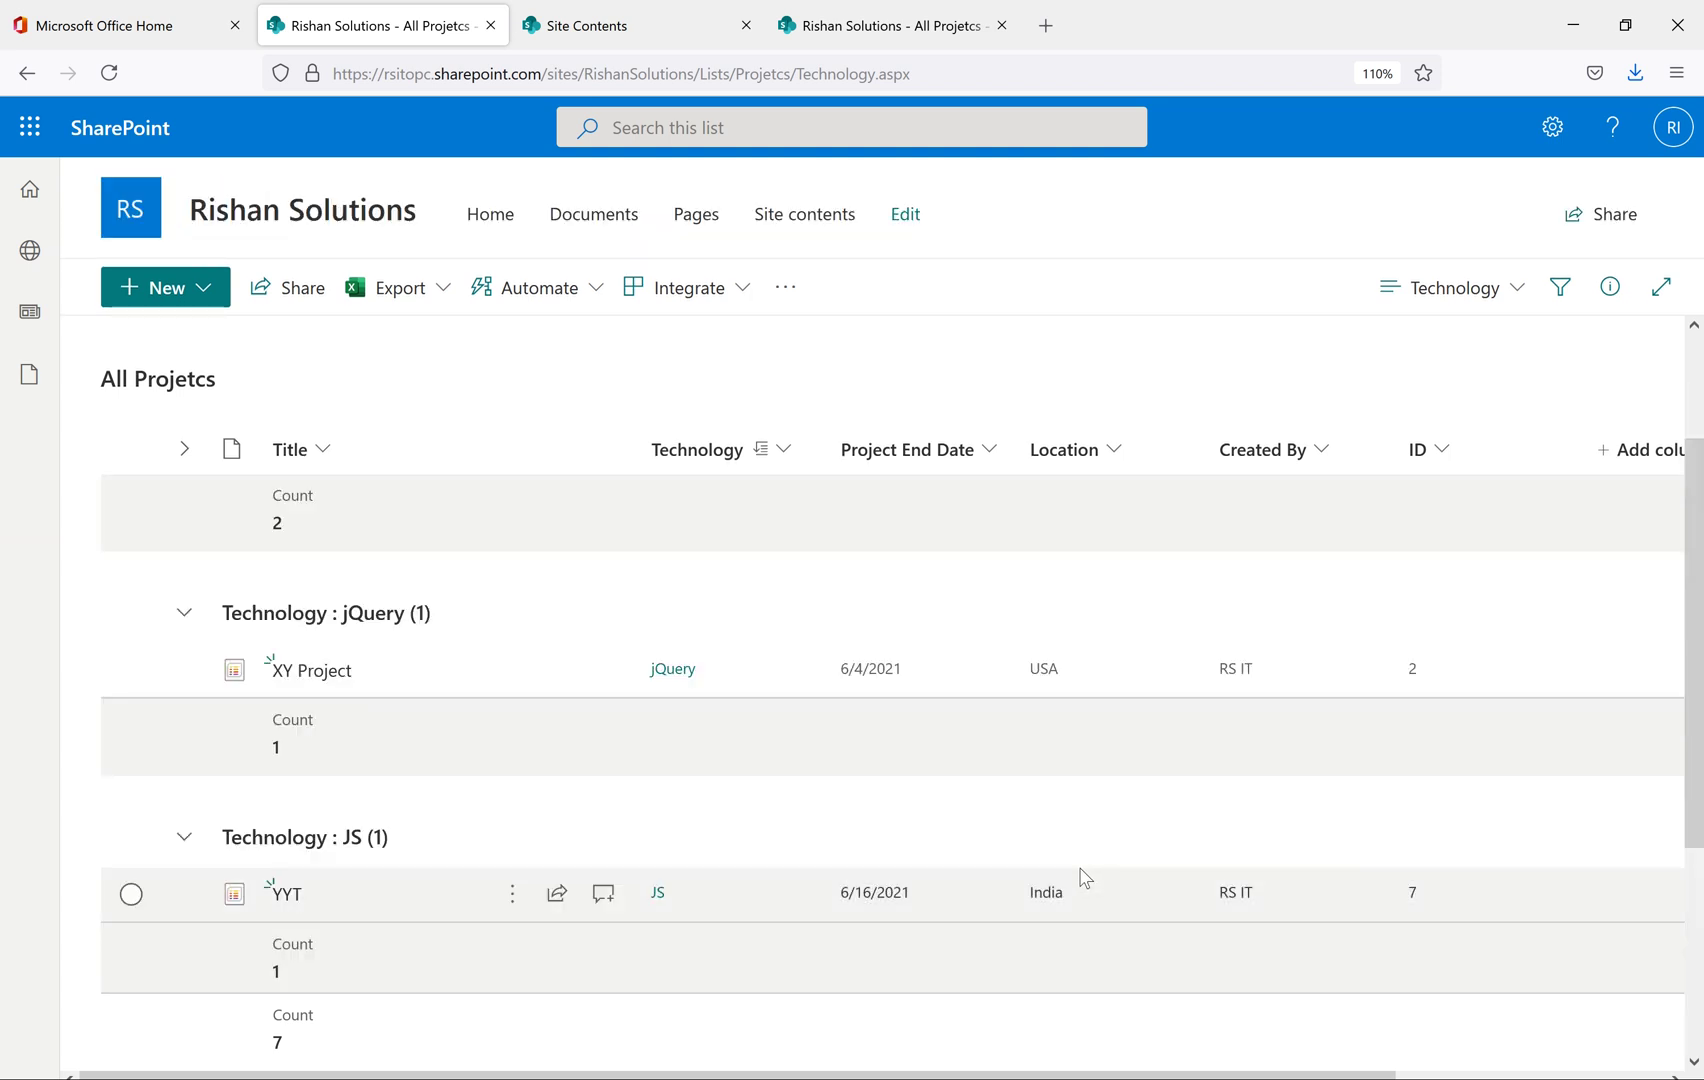
scroll(1082, 877, "up", 2)
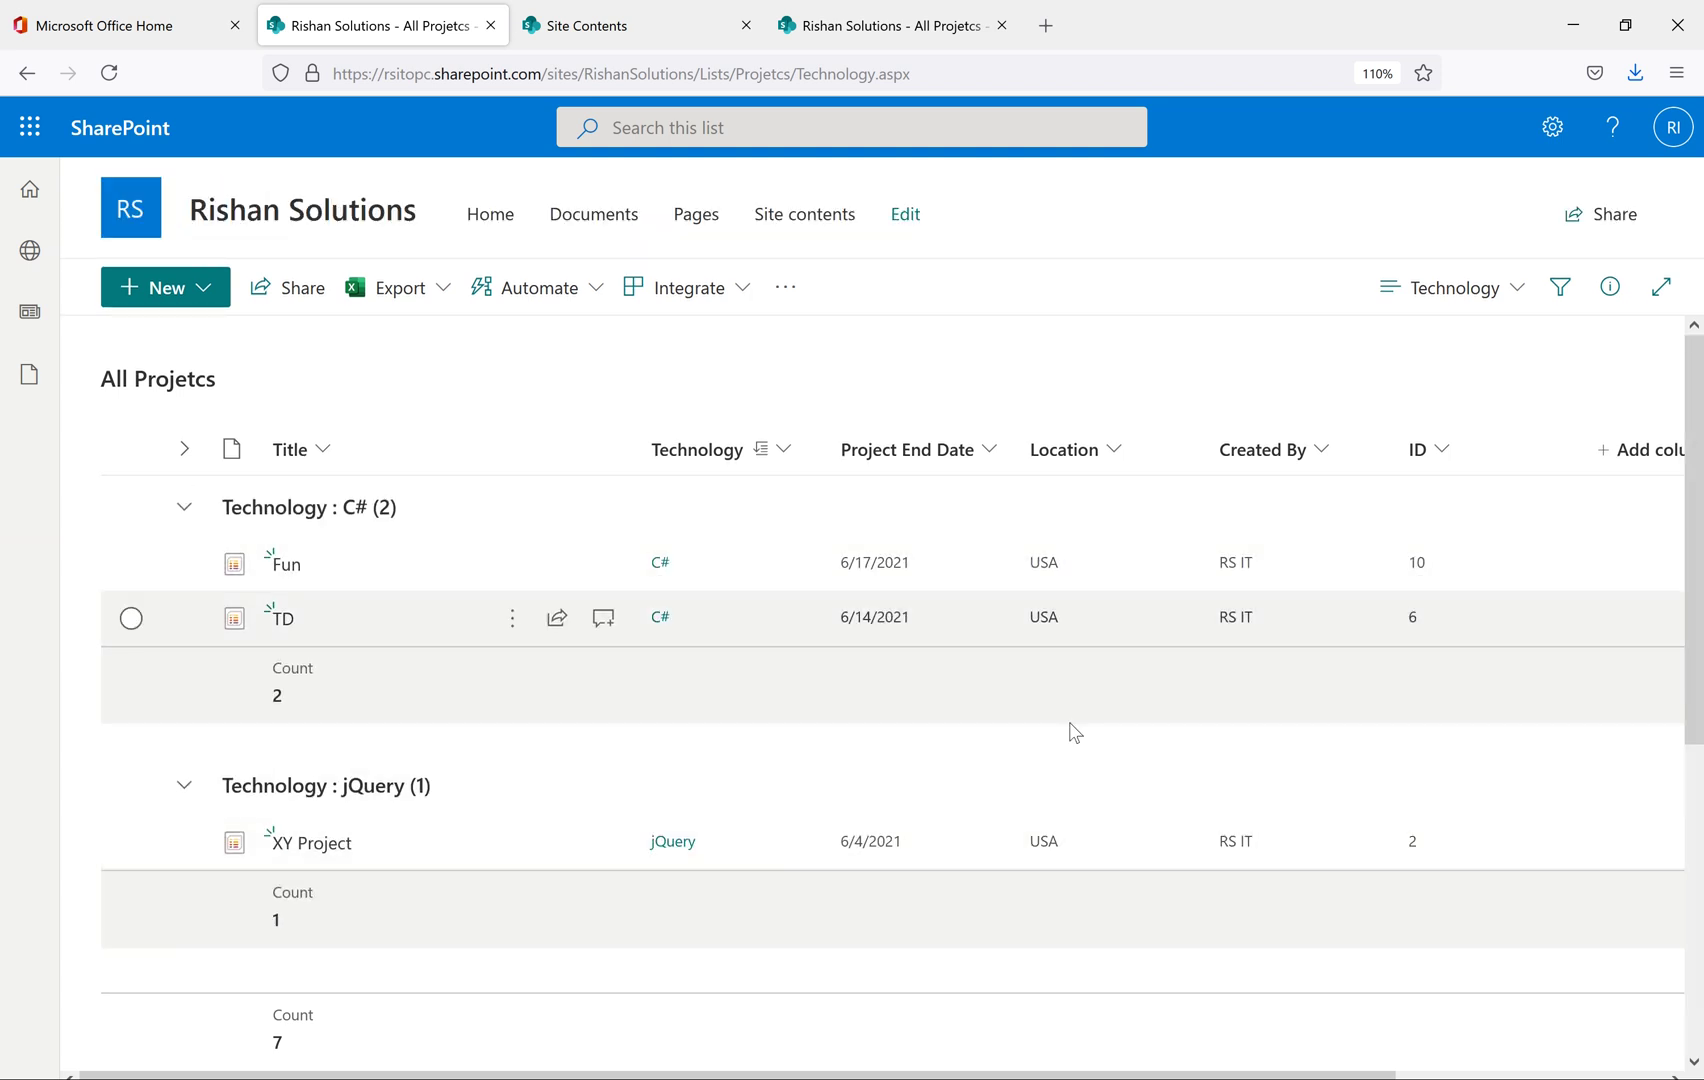
Compare the locations in the already open All Items view with the items in the Technology view
left_click(880, 20)
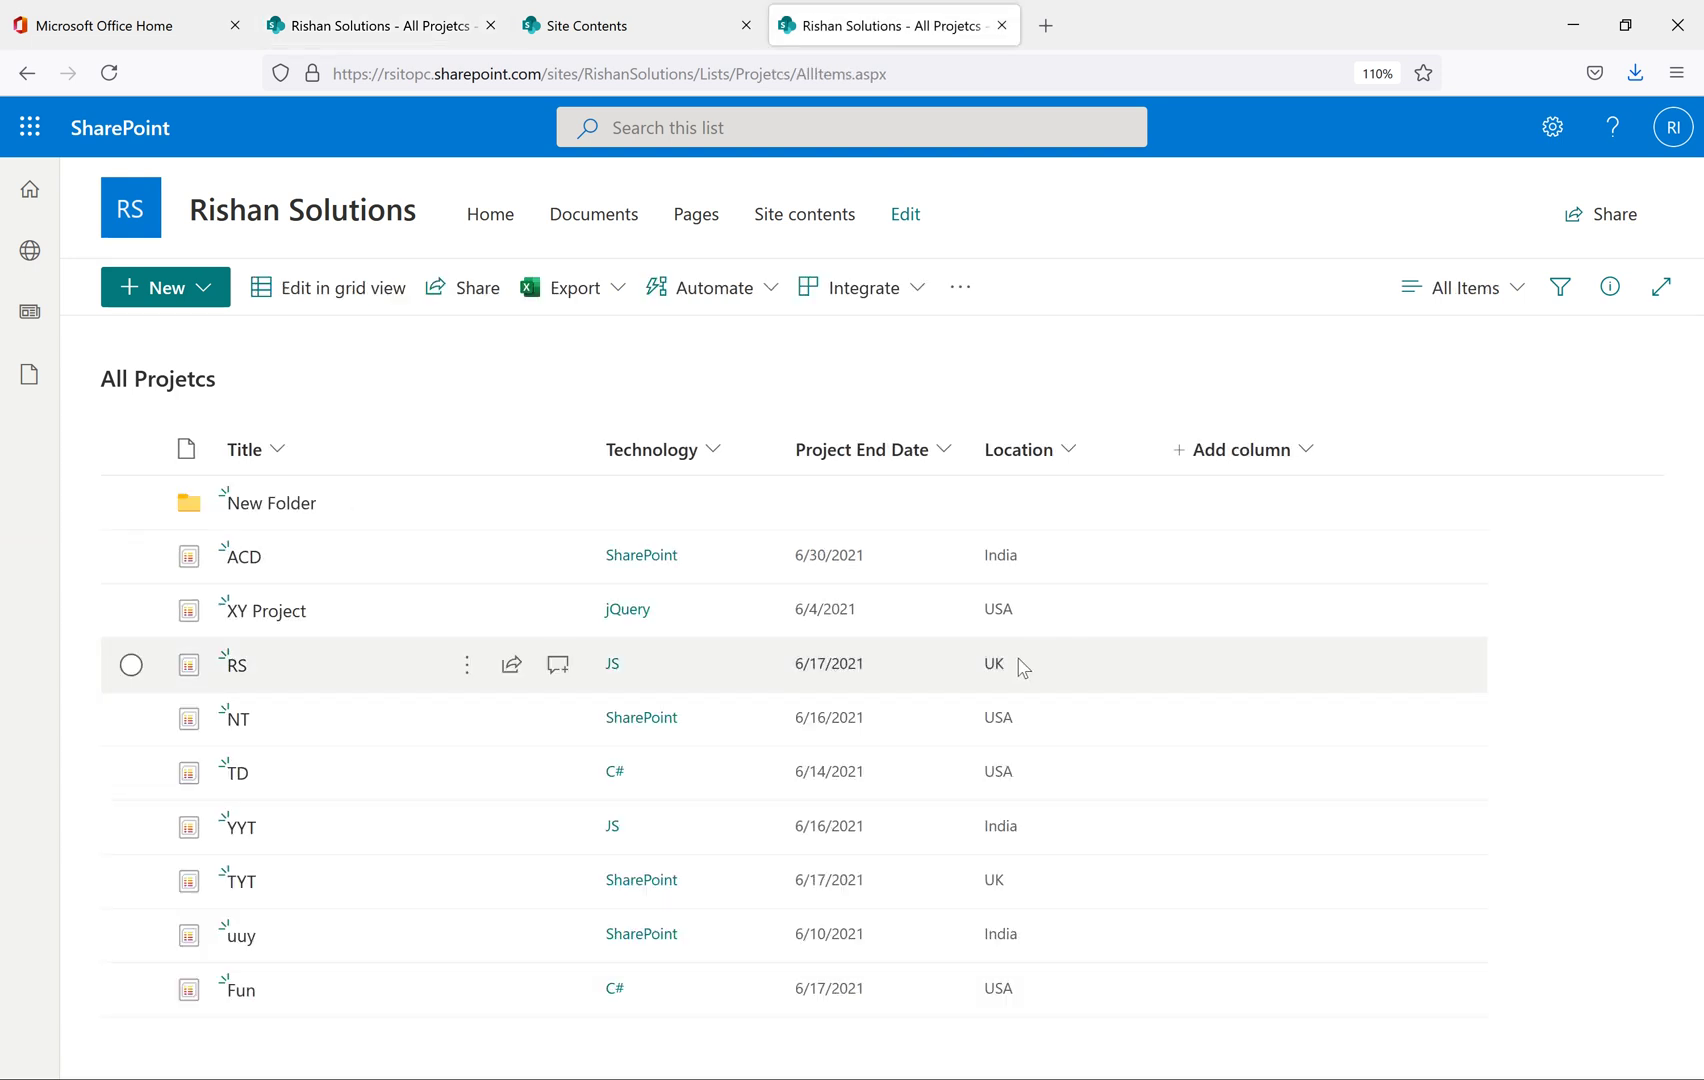
left_click(632, 12)
left_click(340, 23)
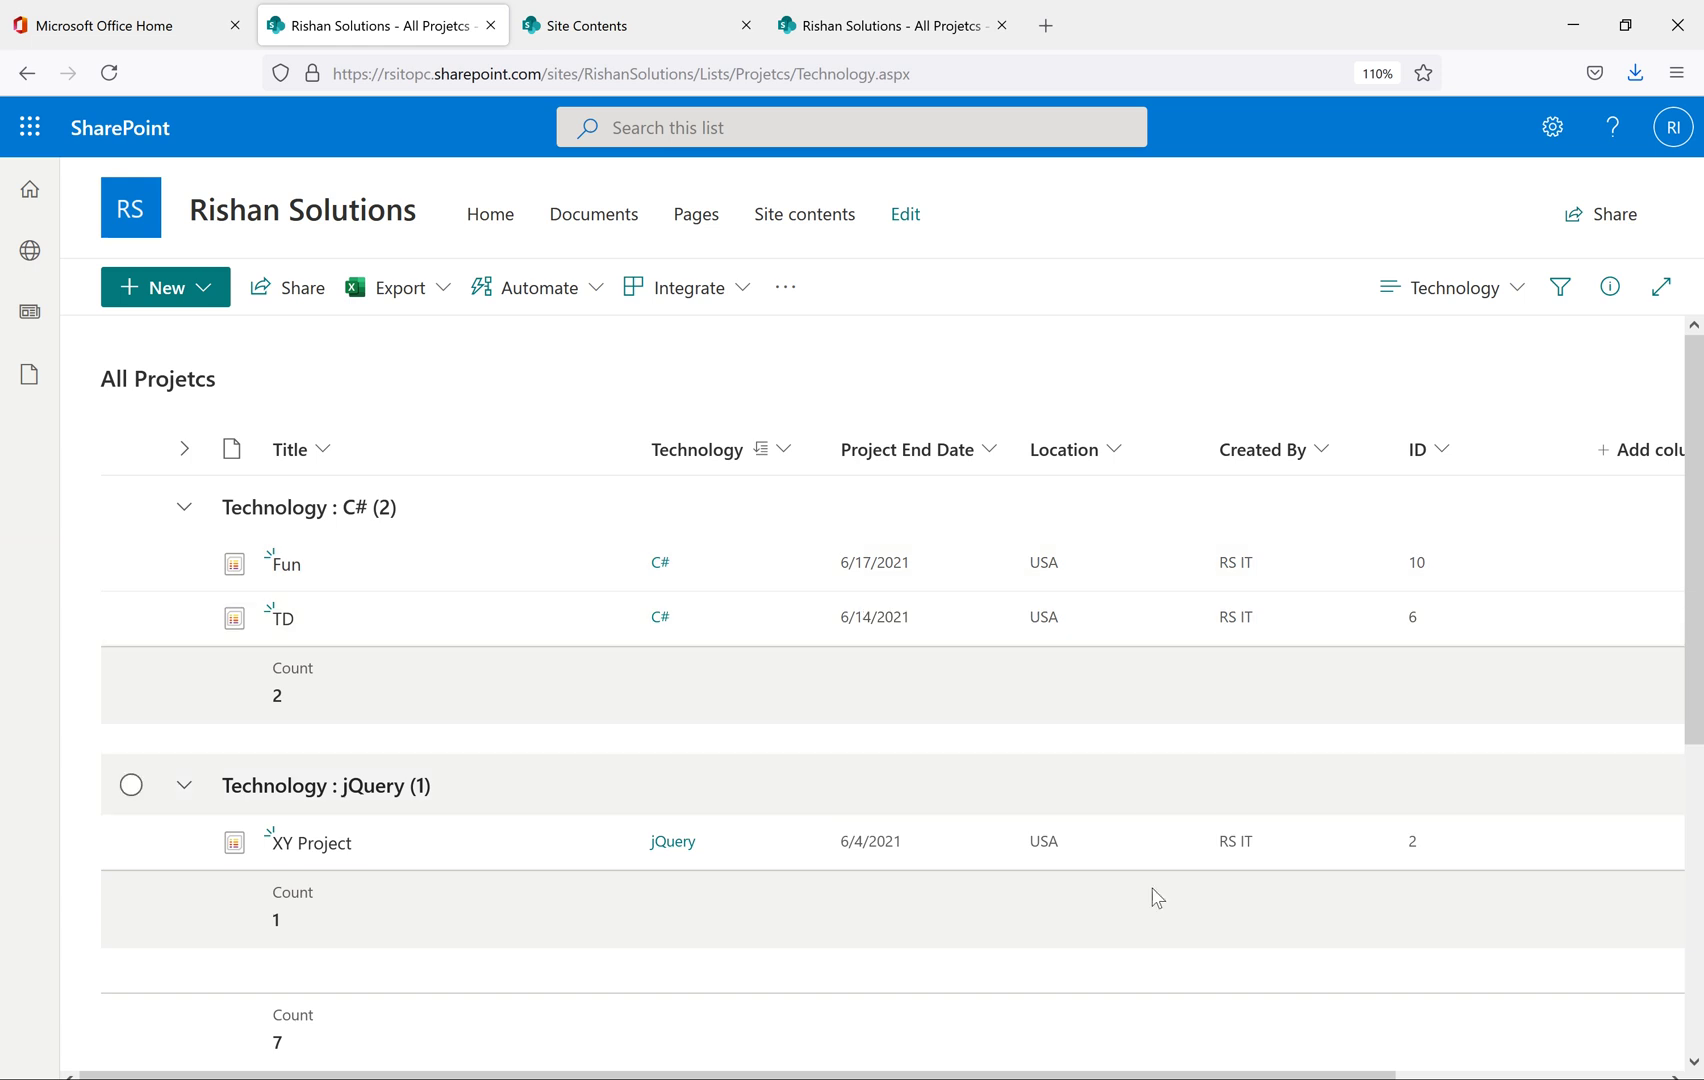
left_click(895, 18)
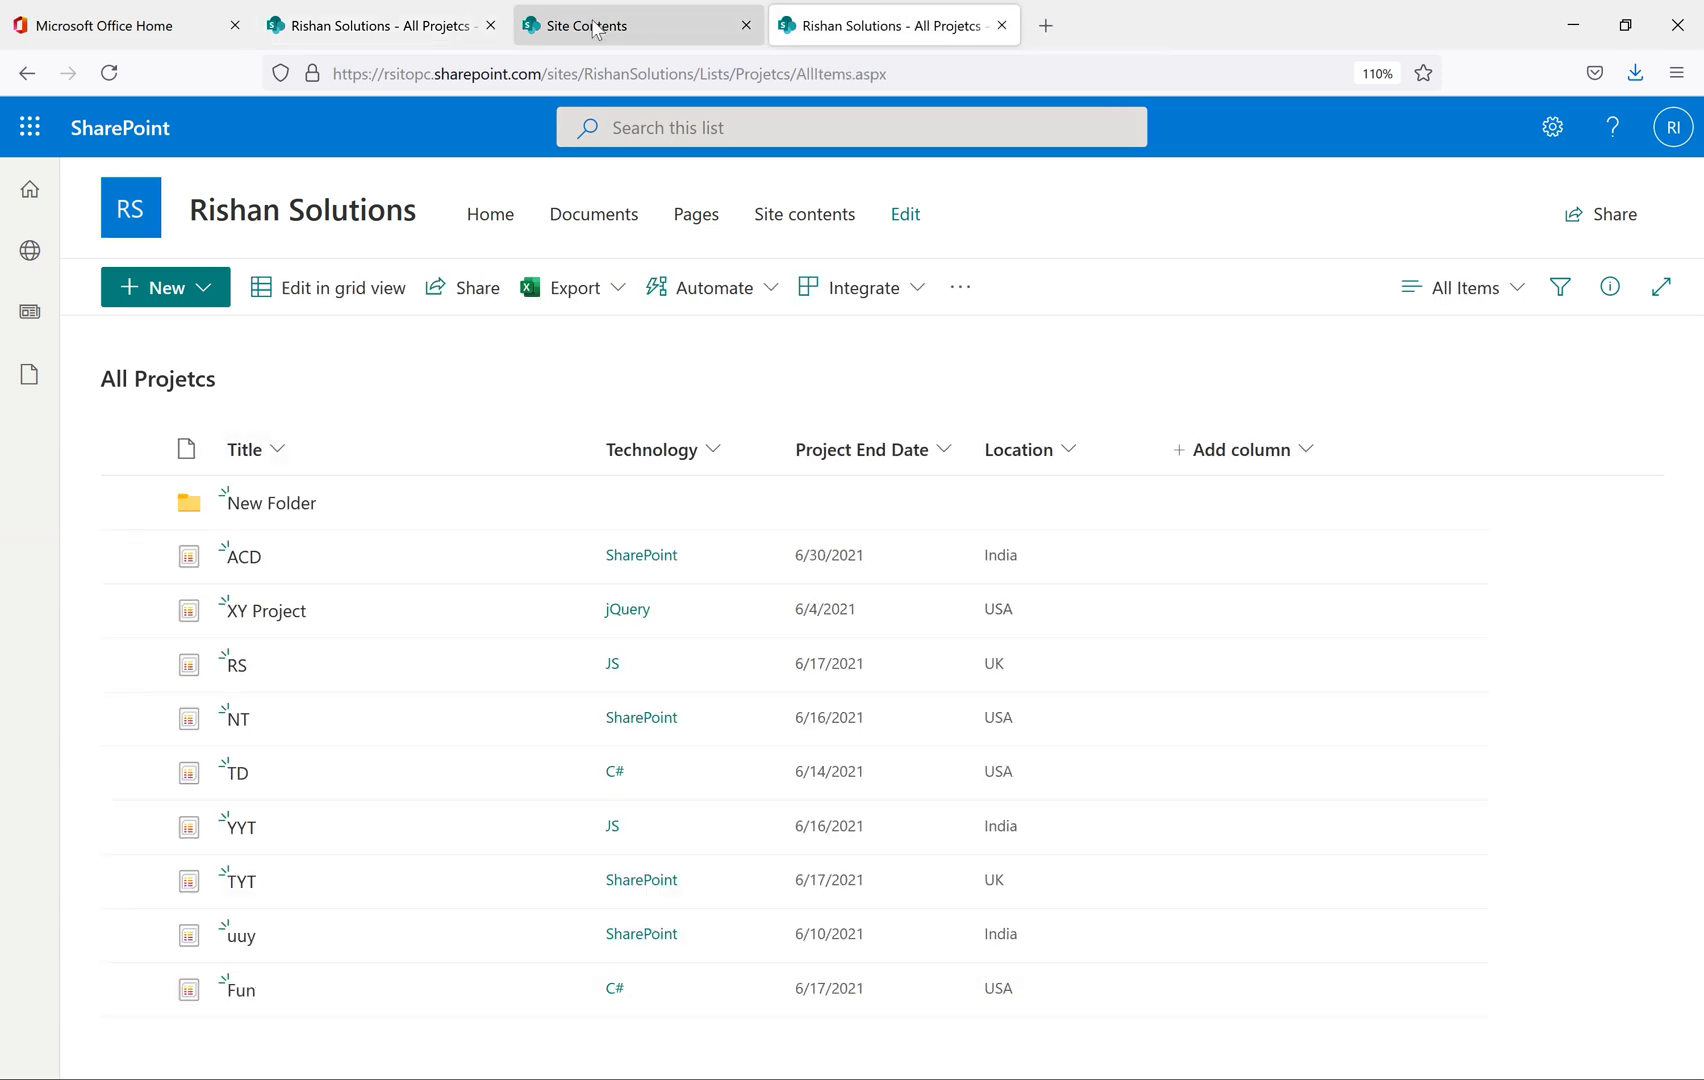
left_click(400, 30)
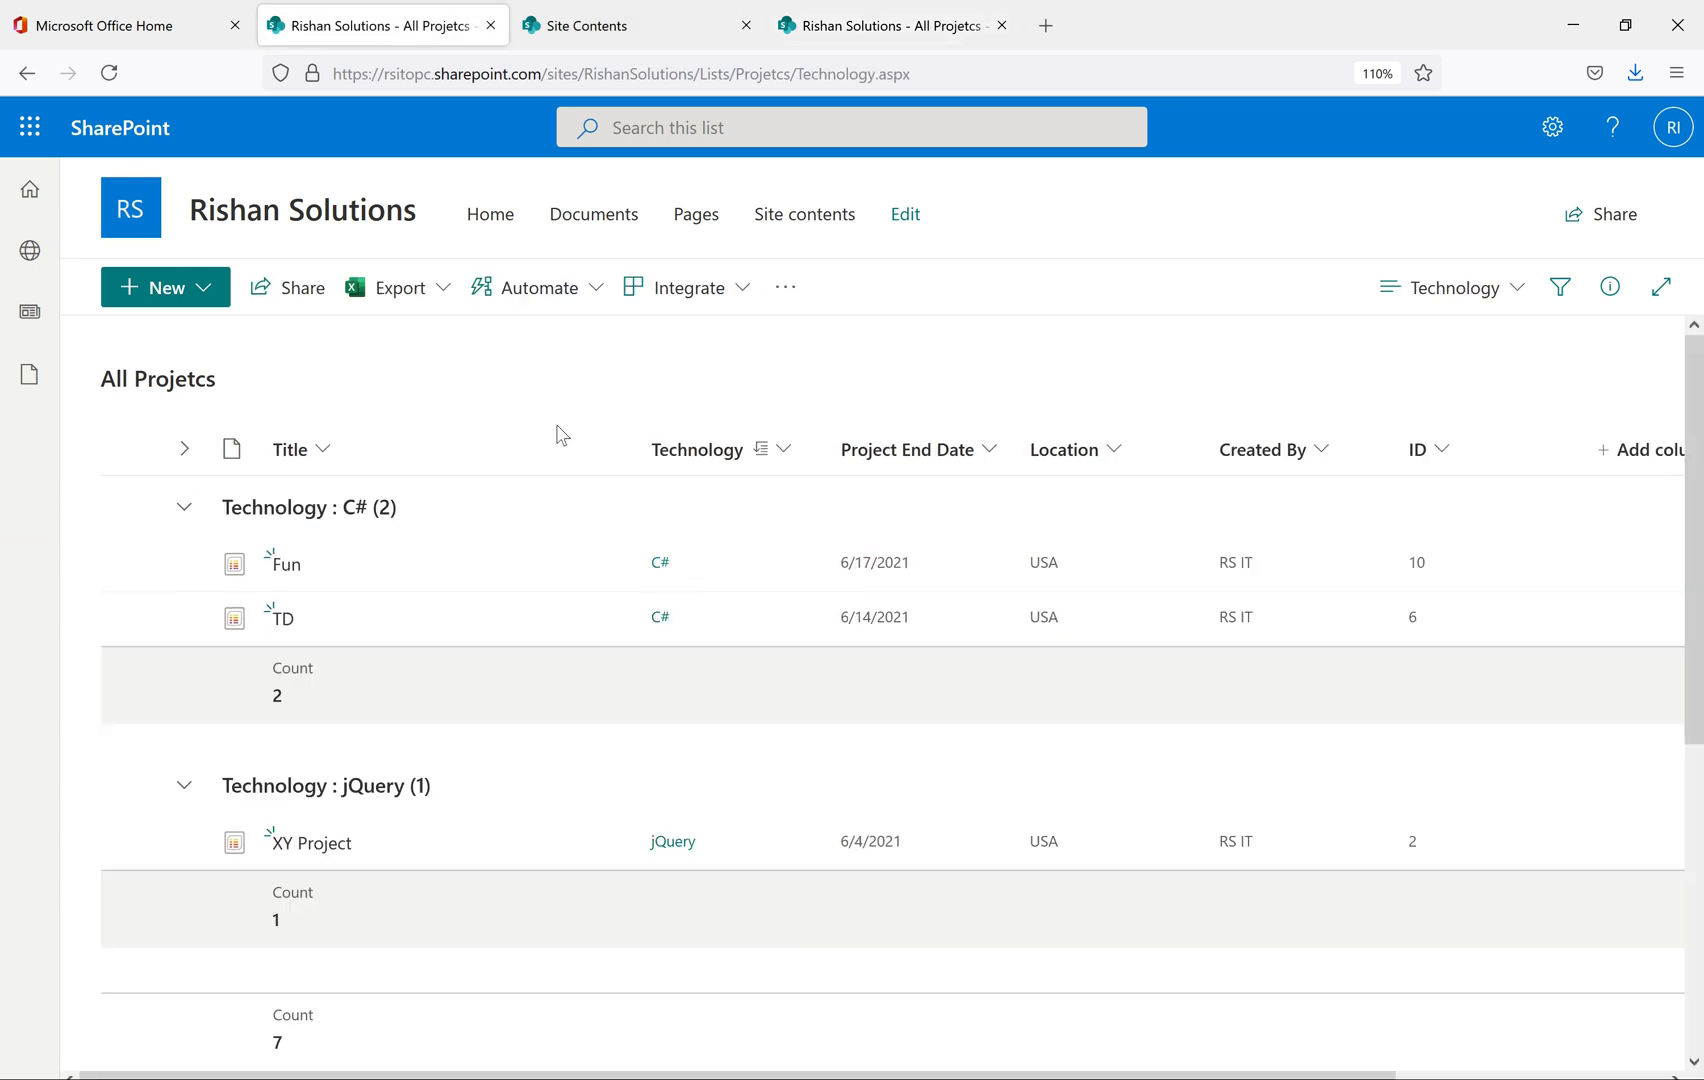
Go to the site contents and open the All Projetcs list in a new browser tab
left_click(1553, 137)
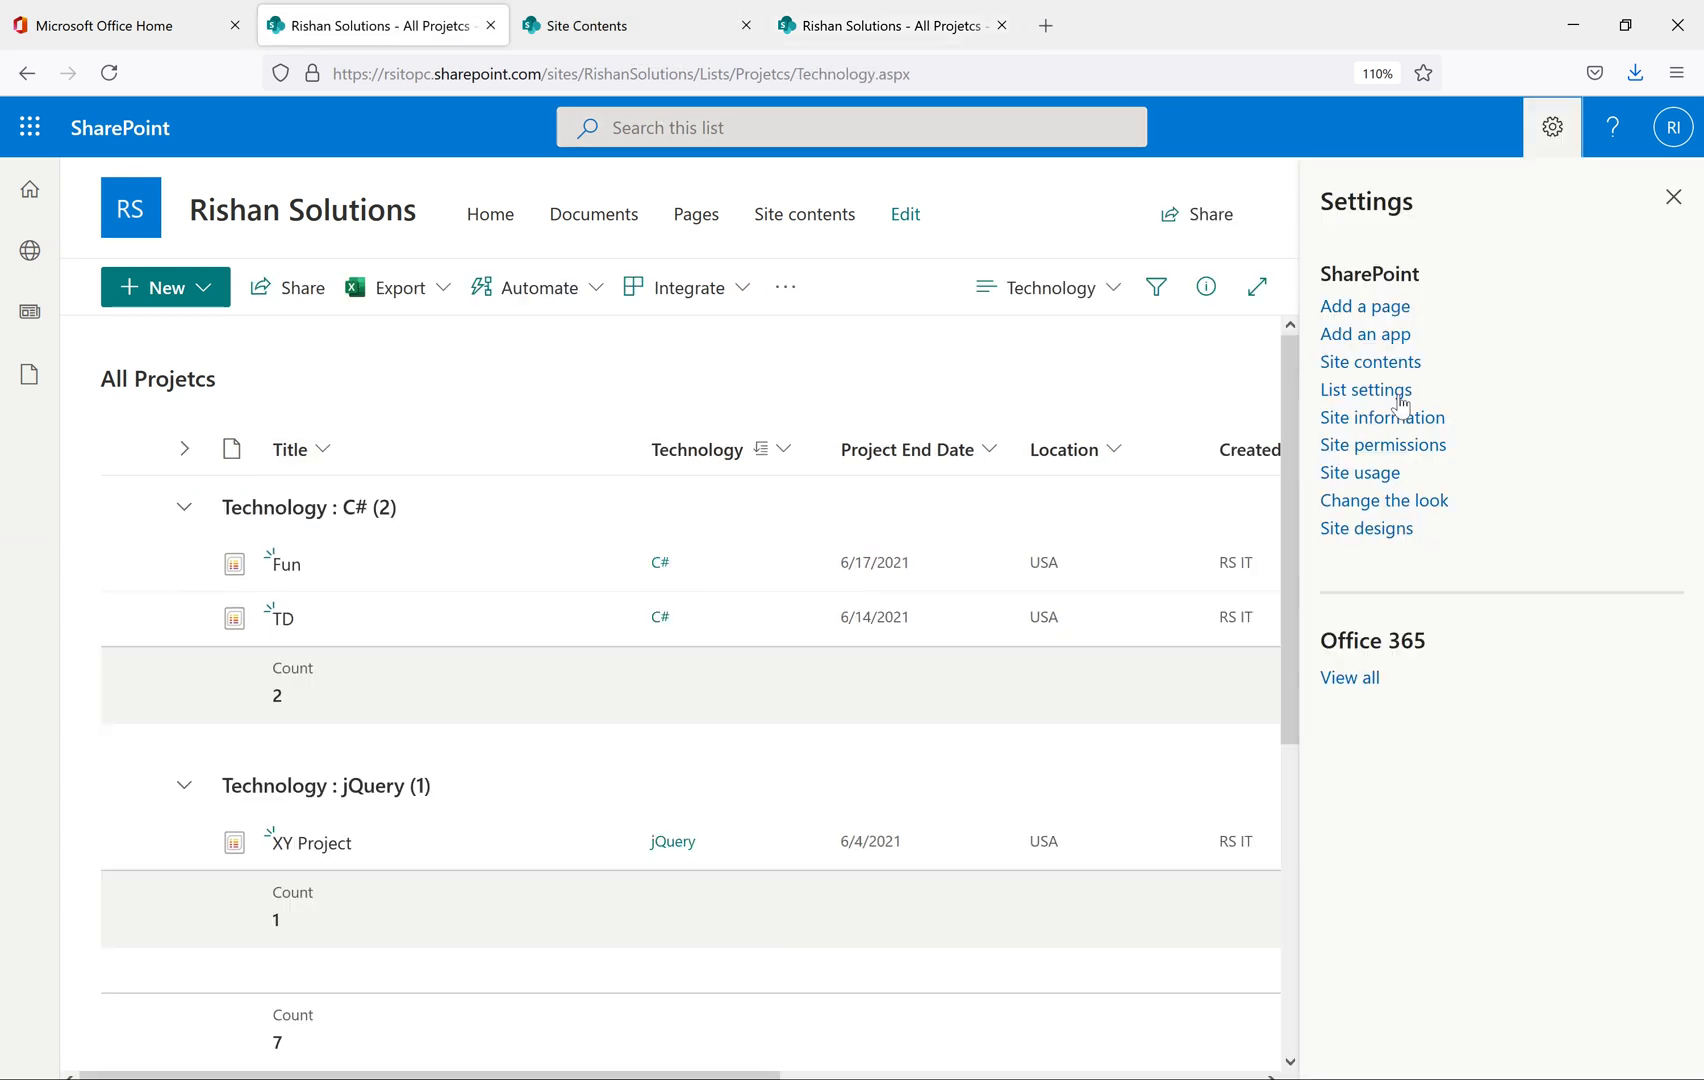
left_click(1370, 362)
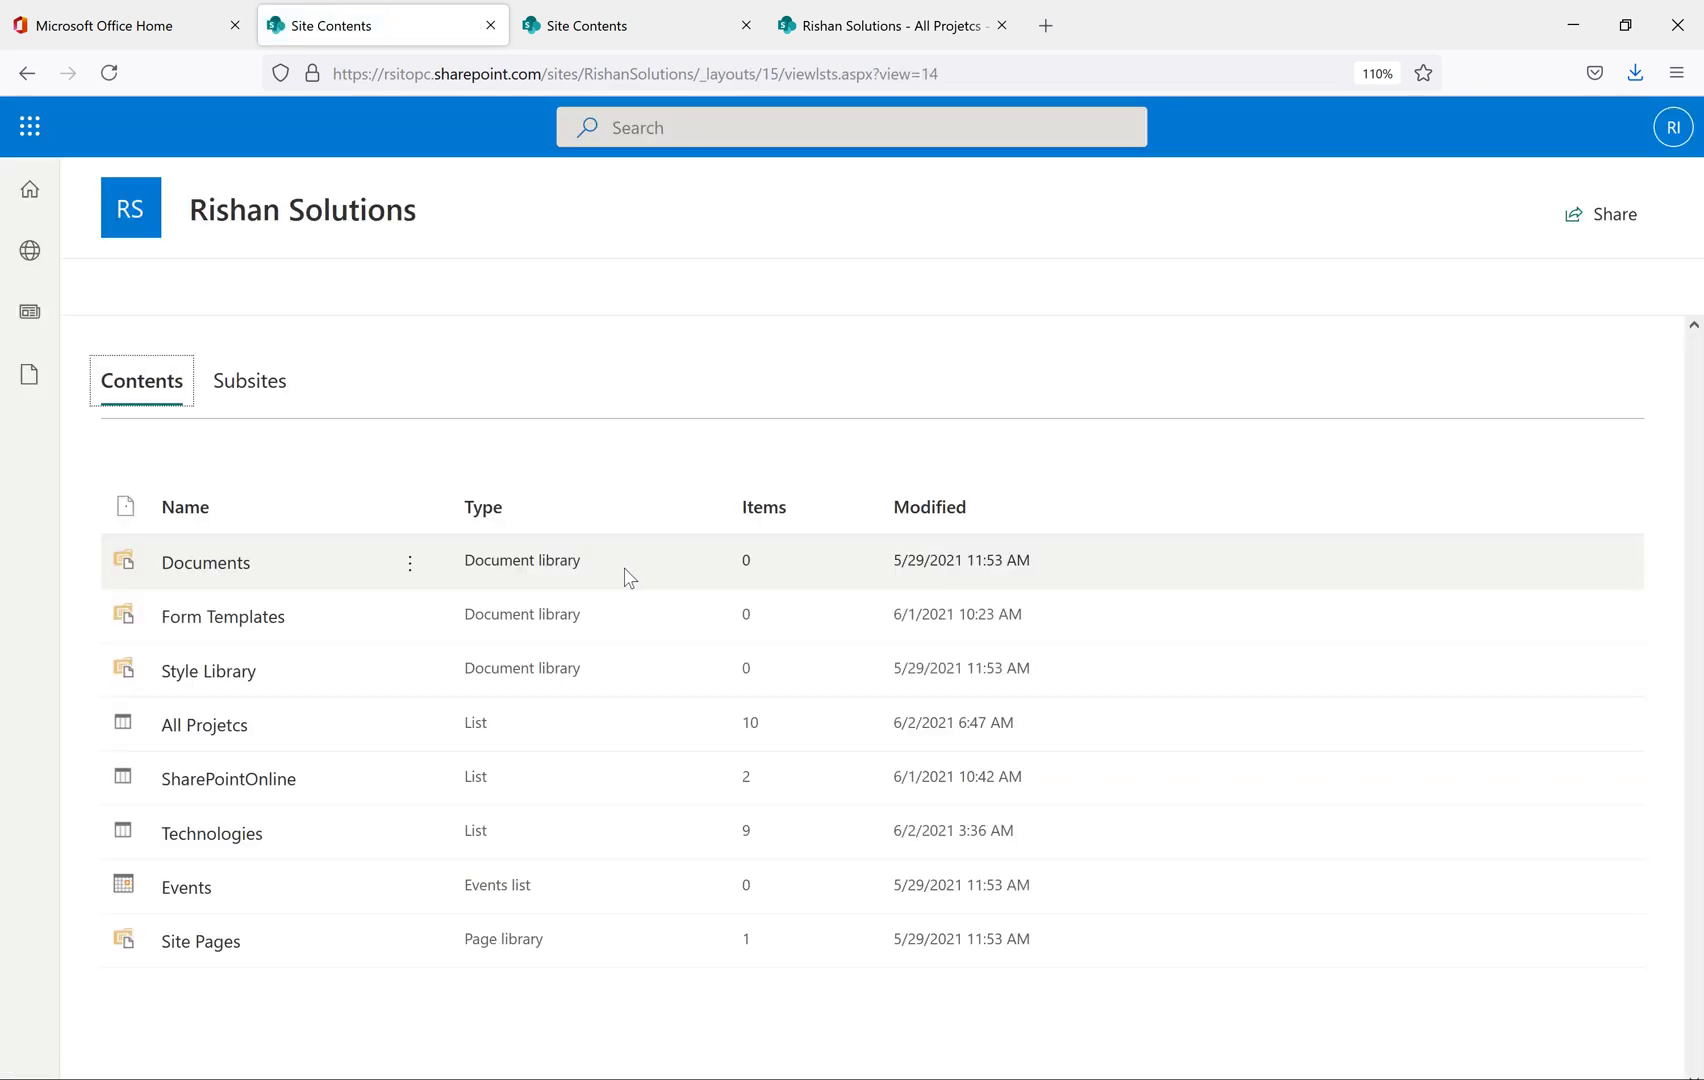
left_click(190, 738)
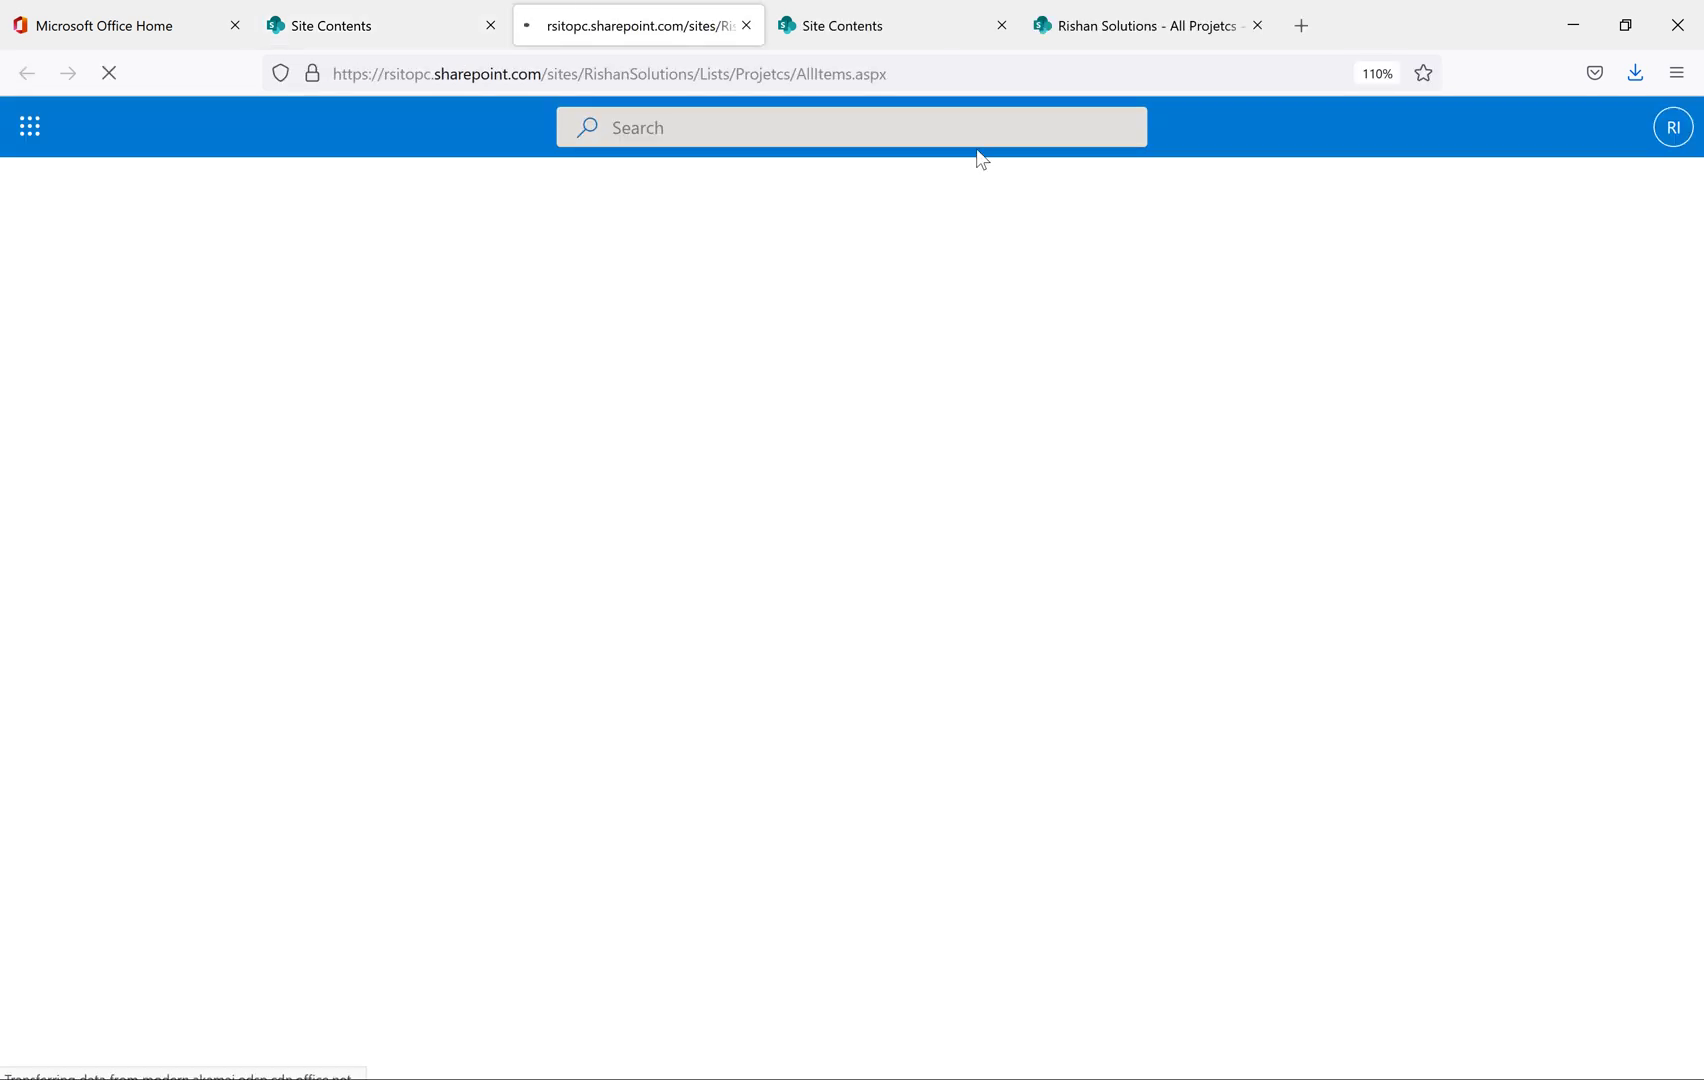
Examine the page name in the All Projetcs list's web address and reload the list
left_click_drag(799, 76, 895, 80)
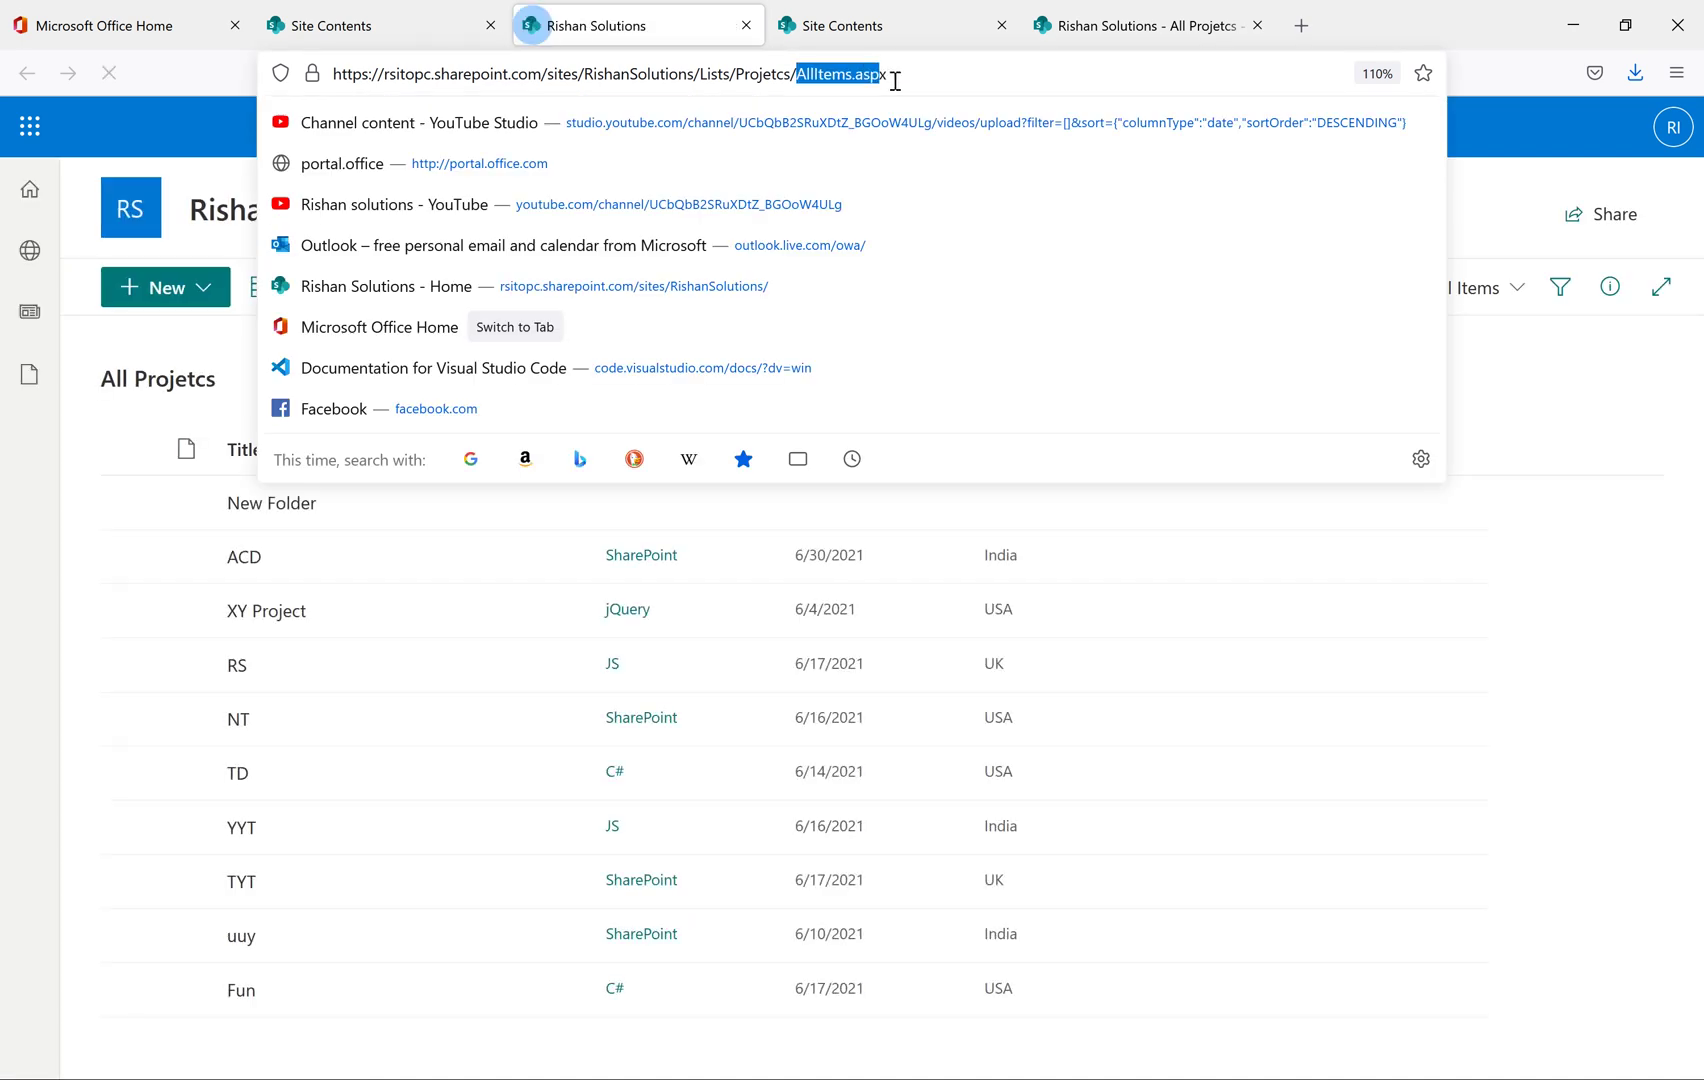
left_click(992, 66)
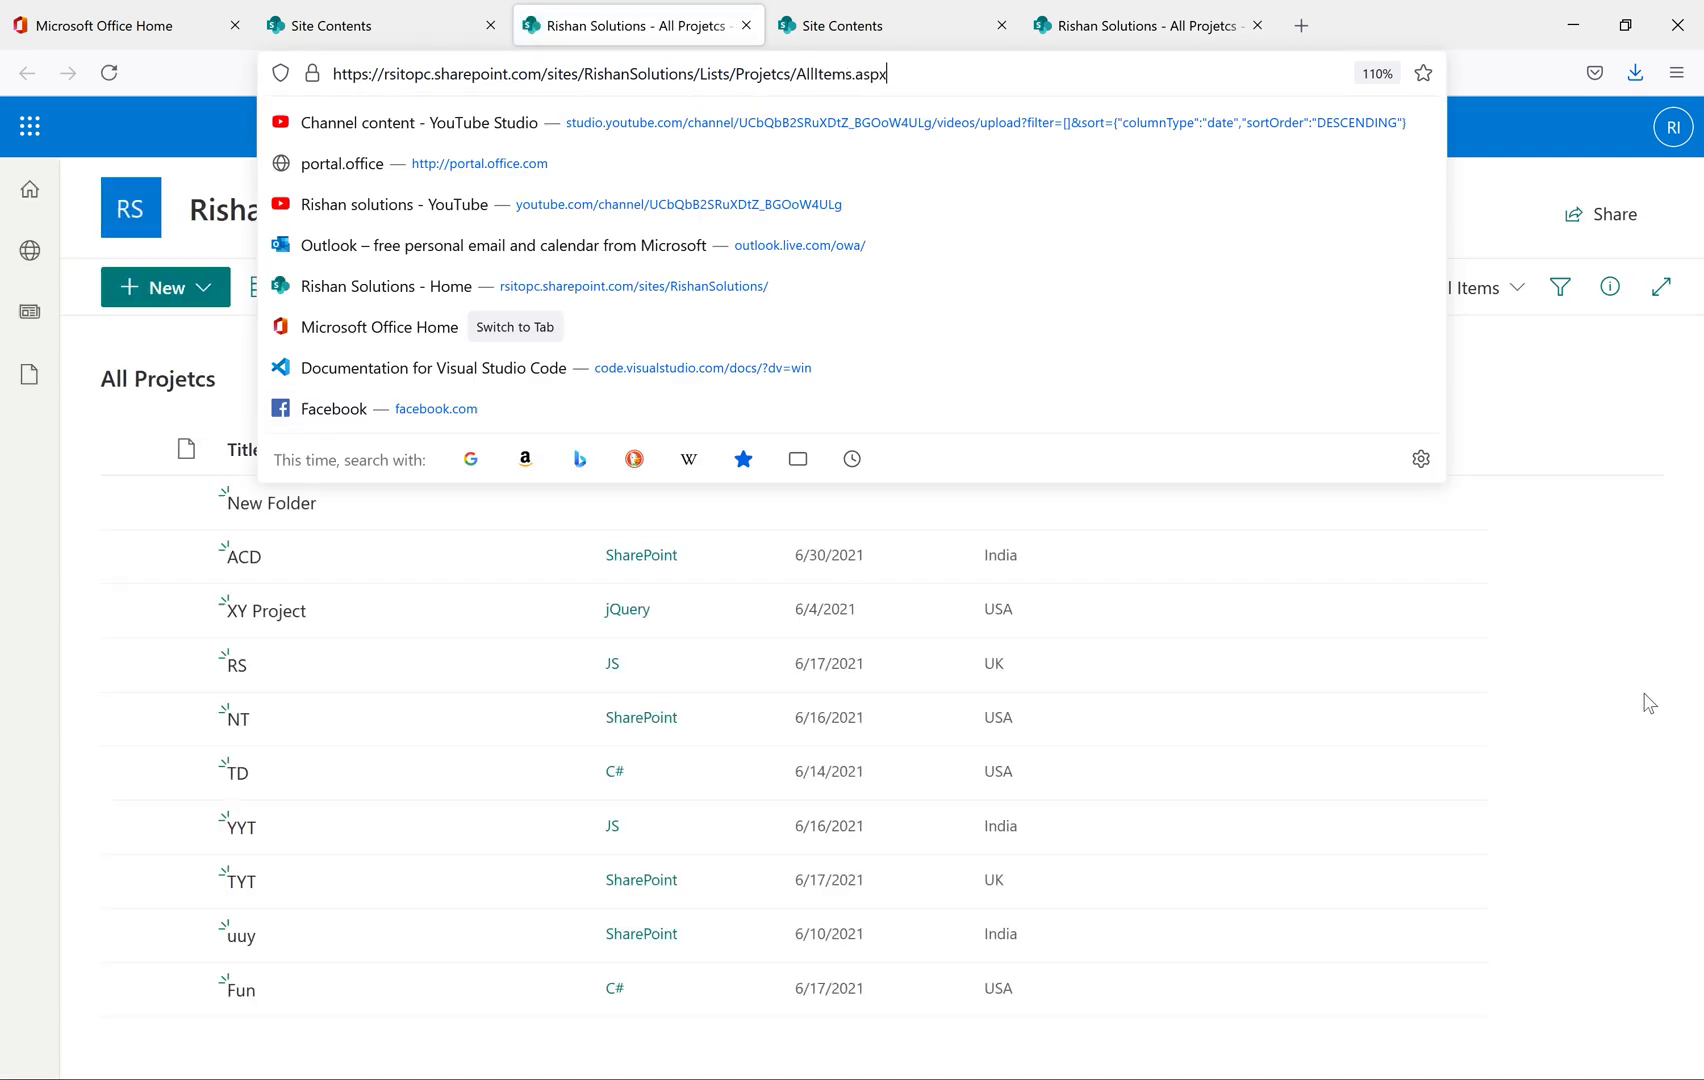
key("Return")
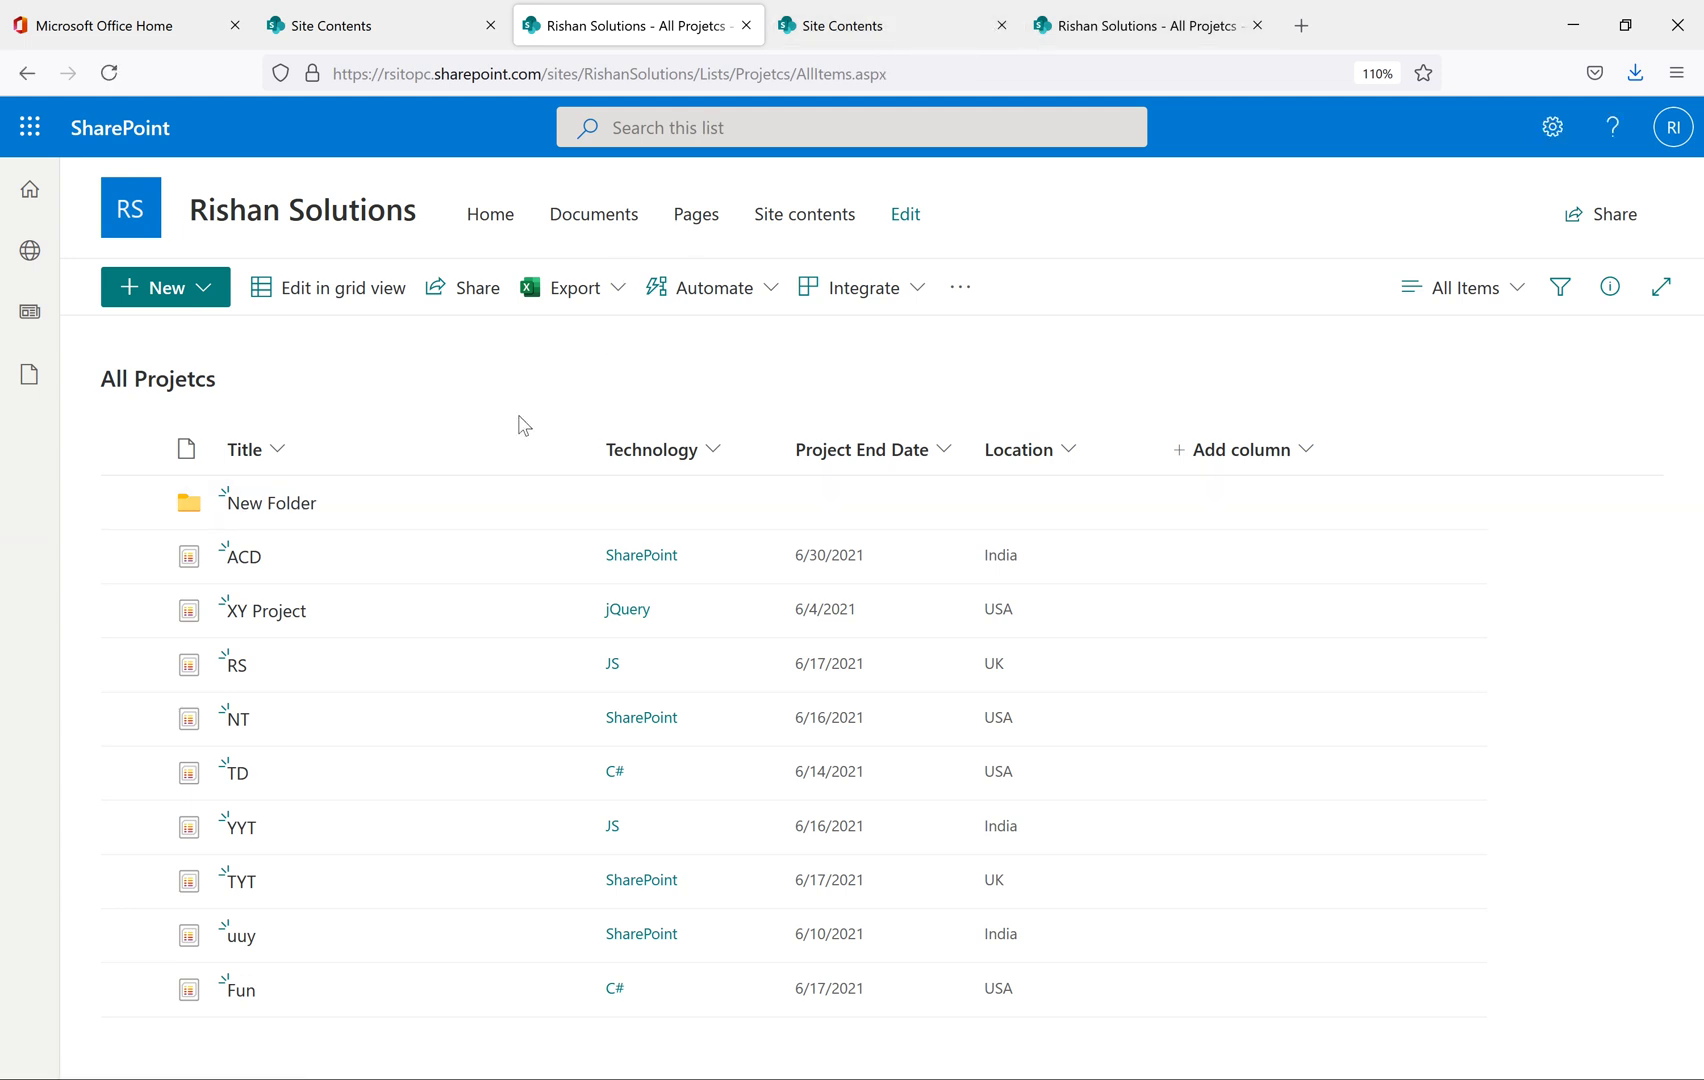
Make the Technology view the default view of the All Projetcs list through the list settings
left_click(1555, 131)
left_click(1362, 390)
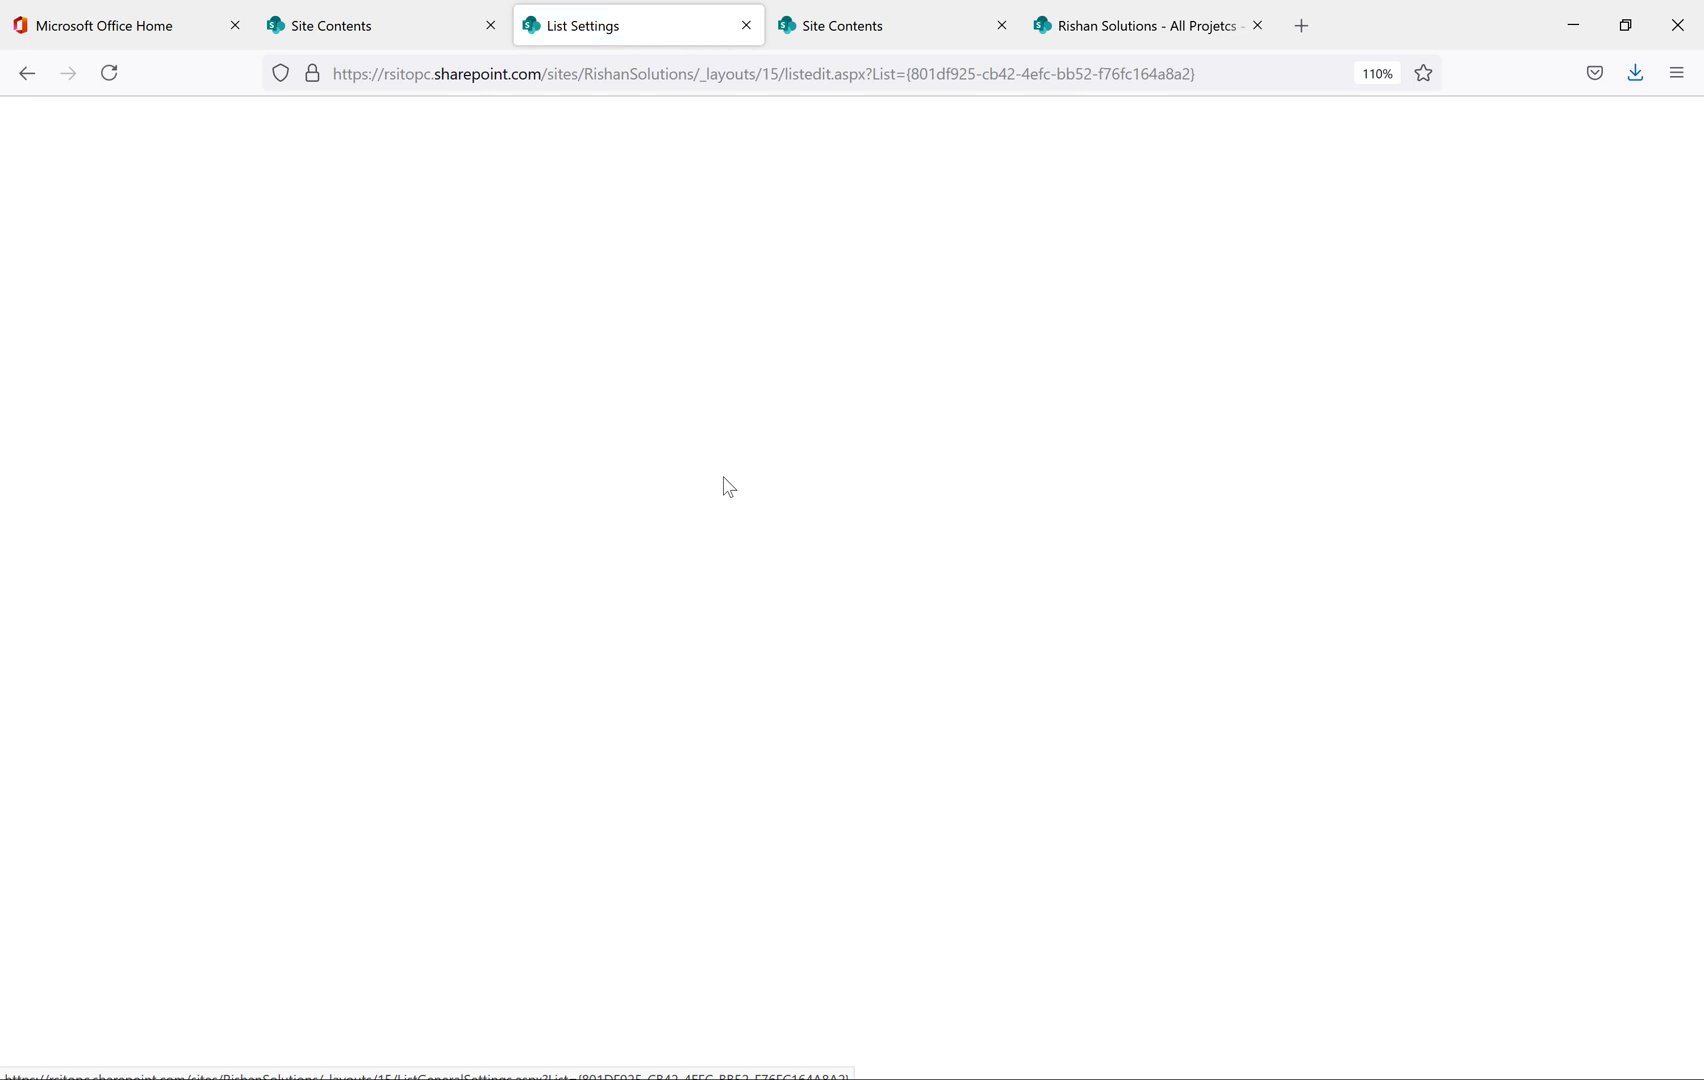
scroll(532, 760, "down", 7)
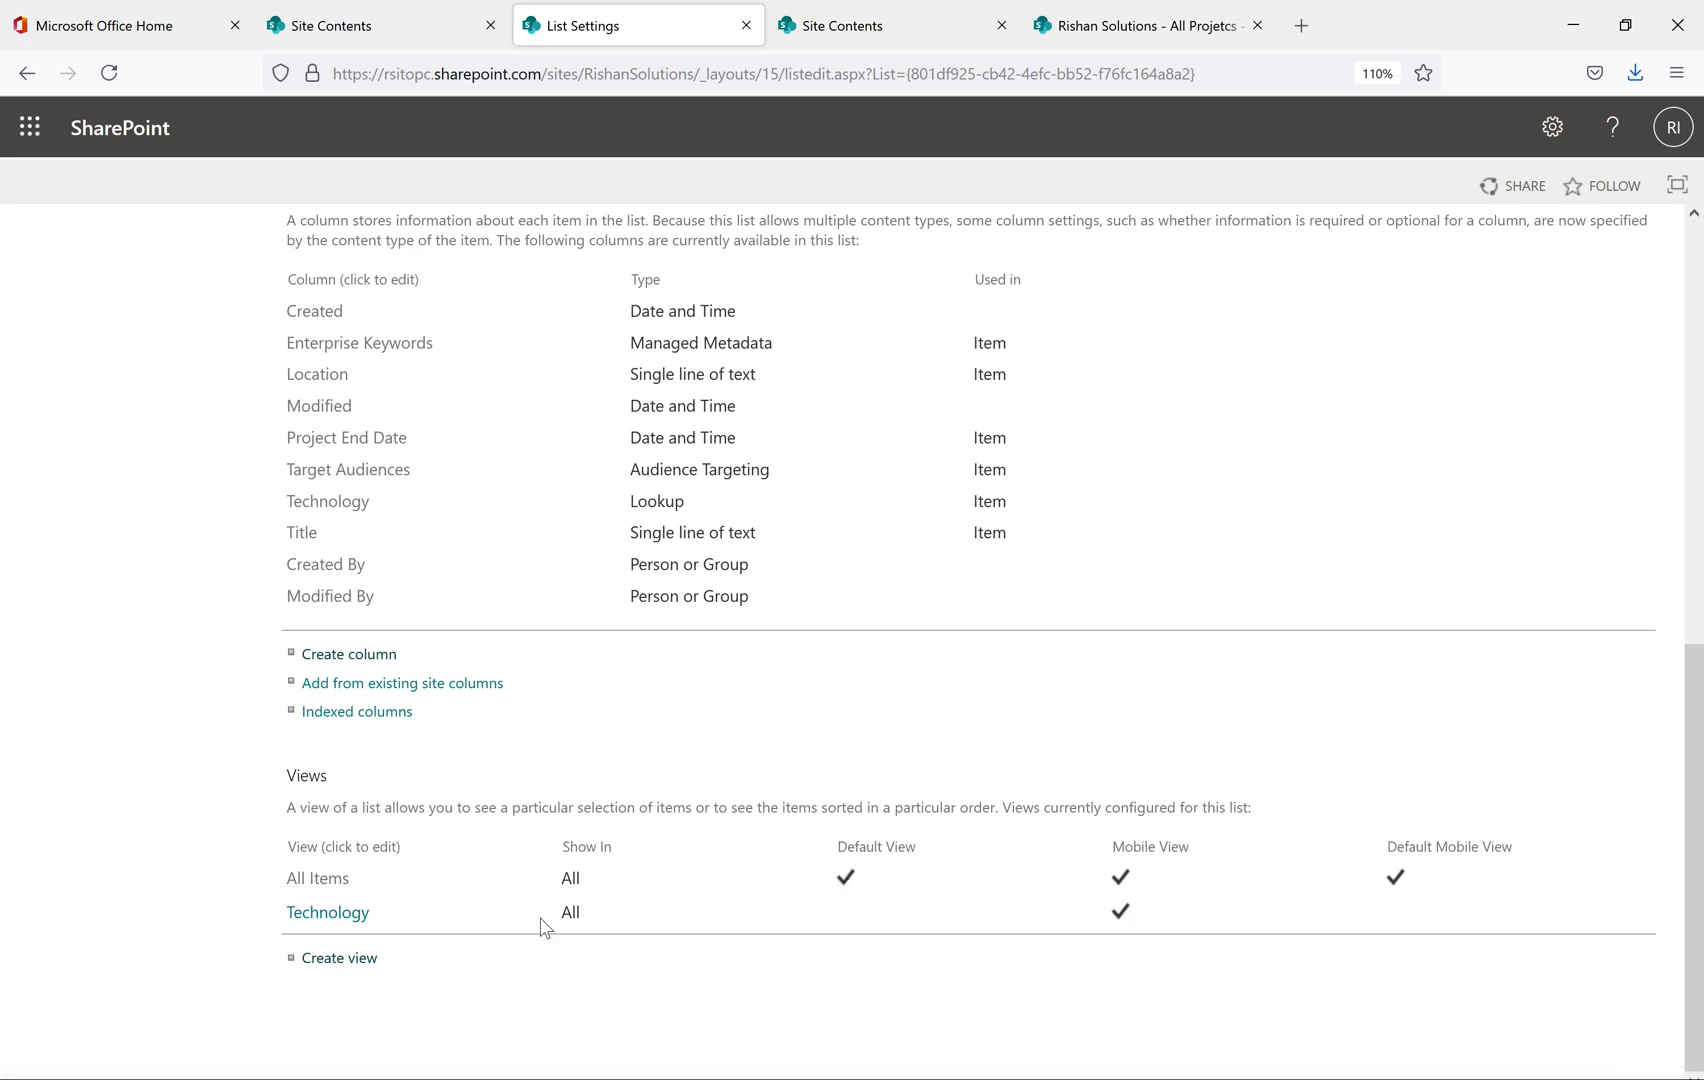
left_click(334, 912)
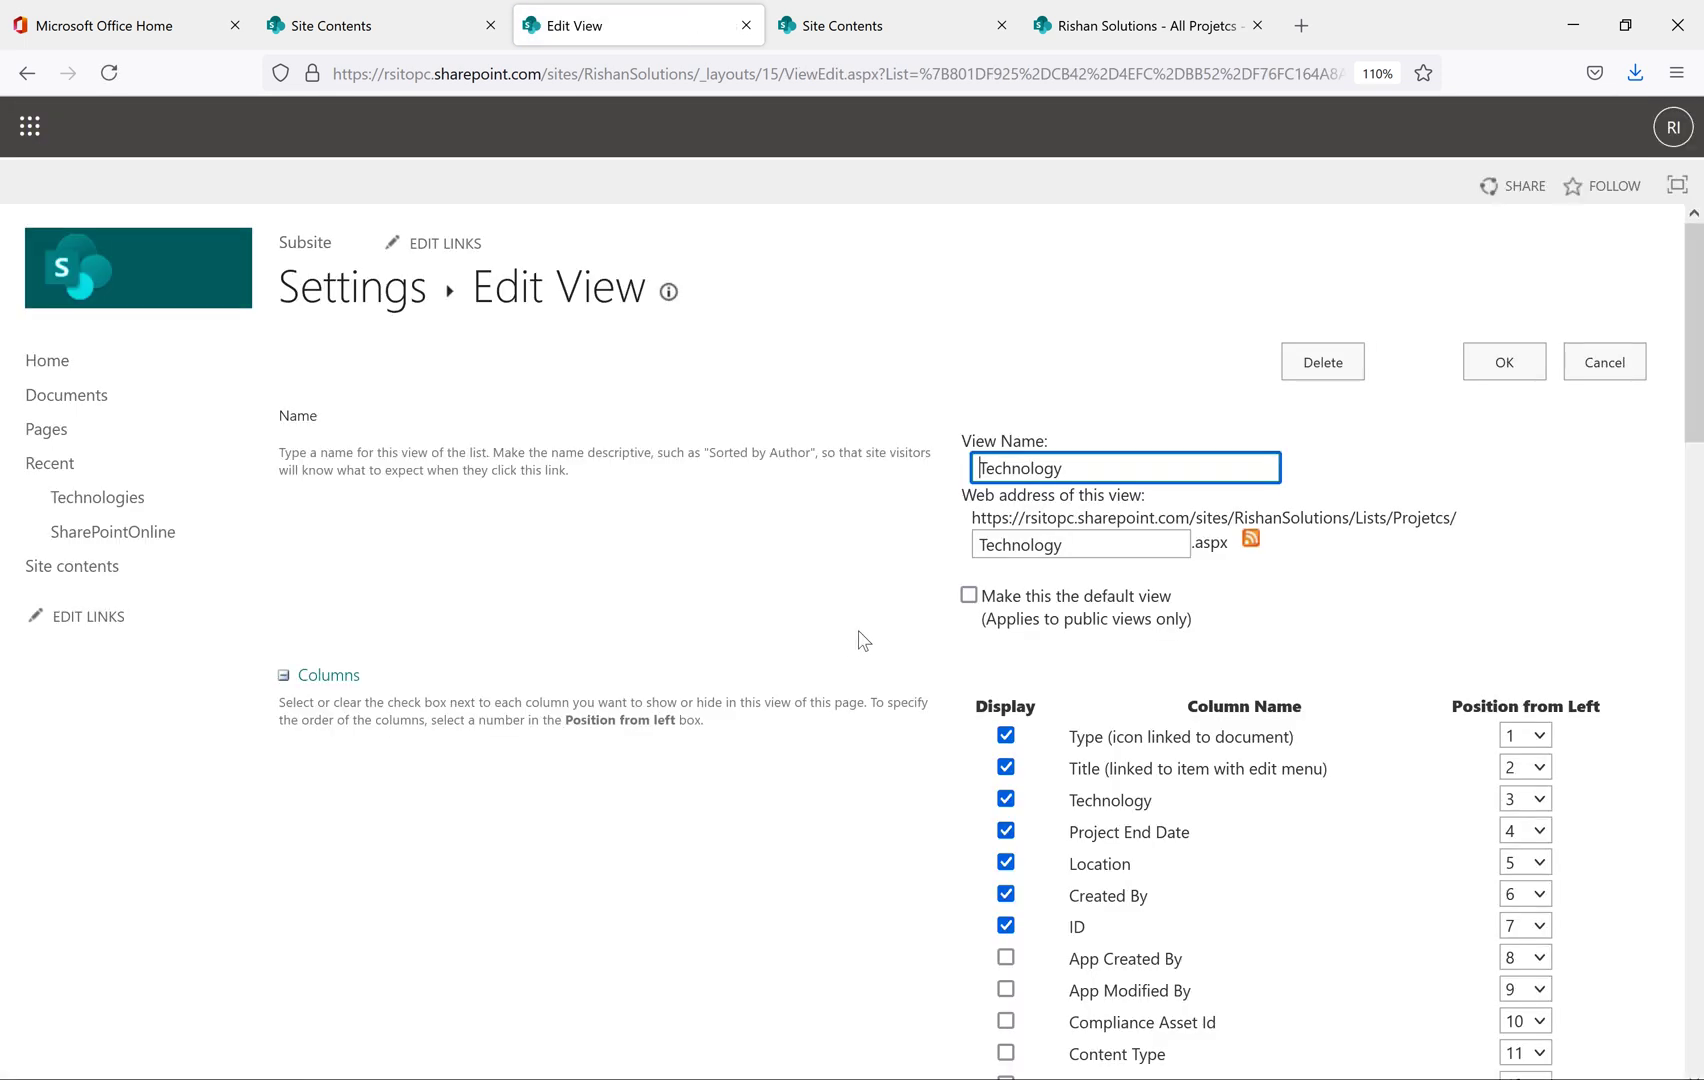
left_click(969, 598)
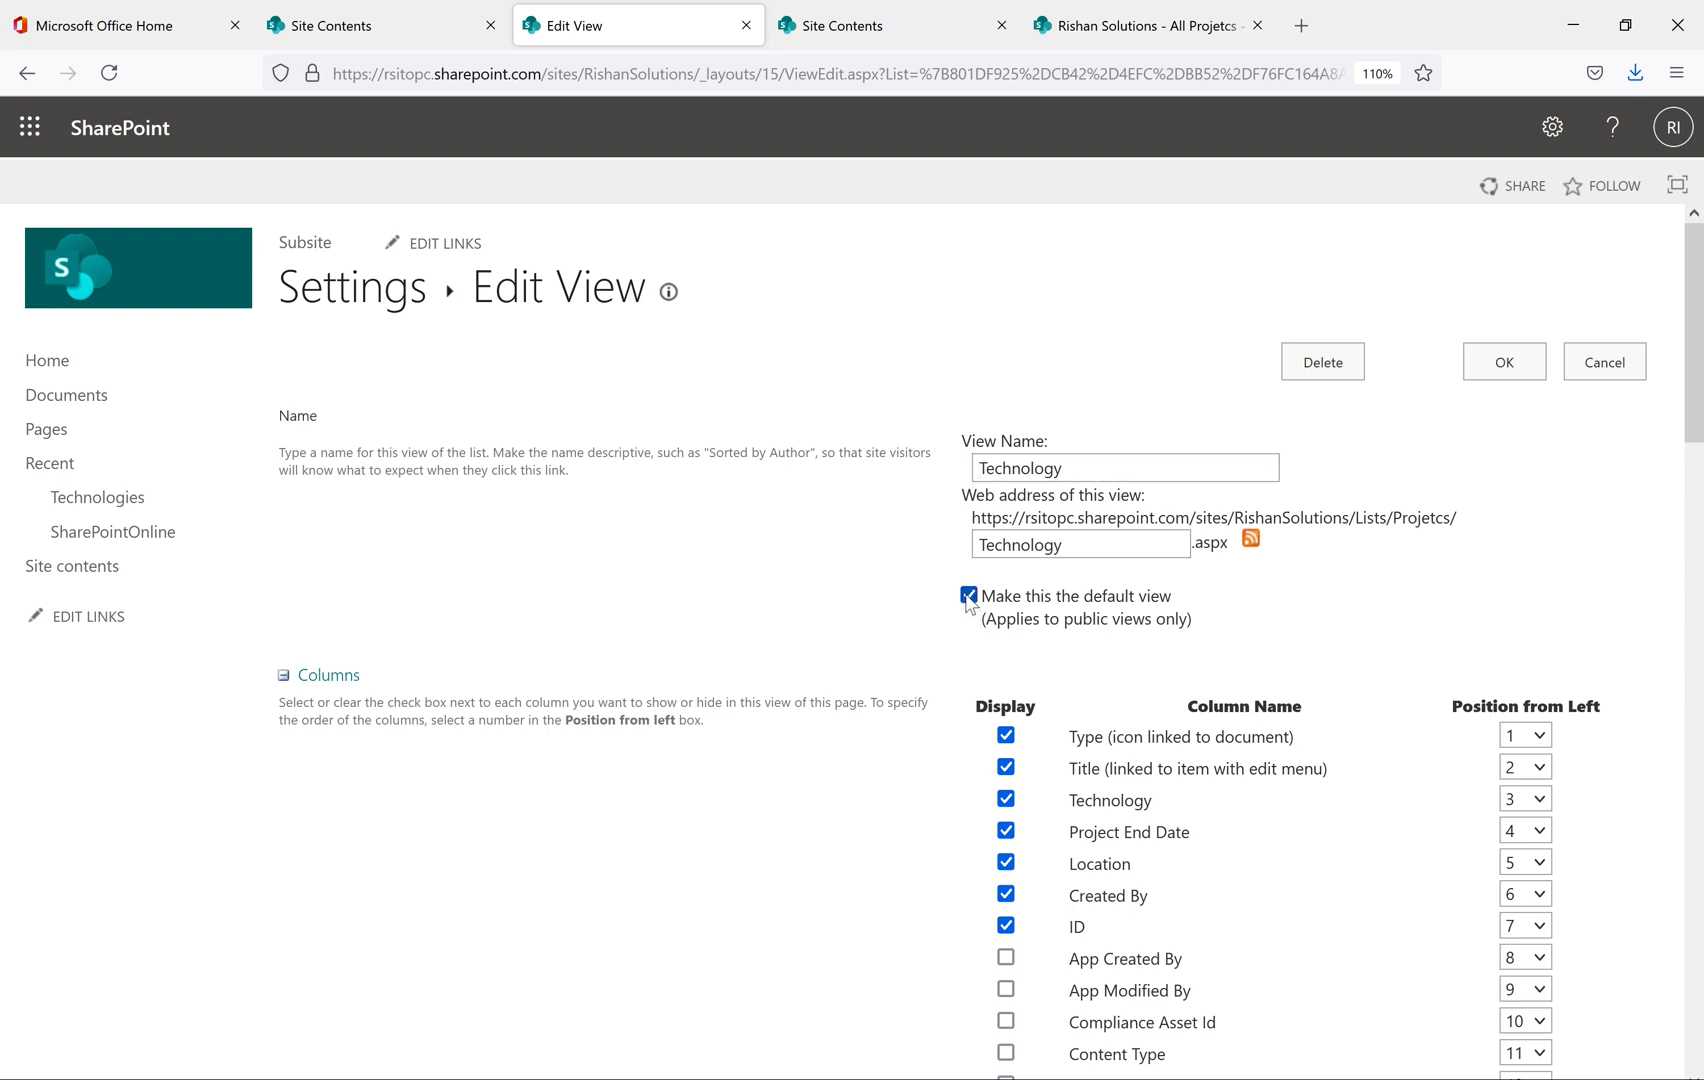
left_click(1502, 369)
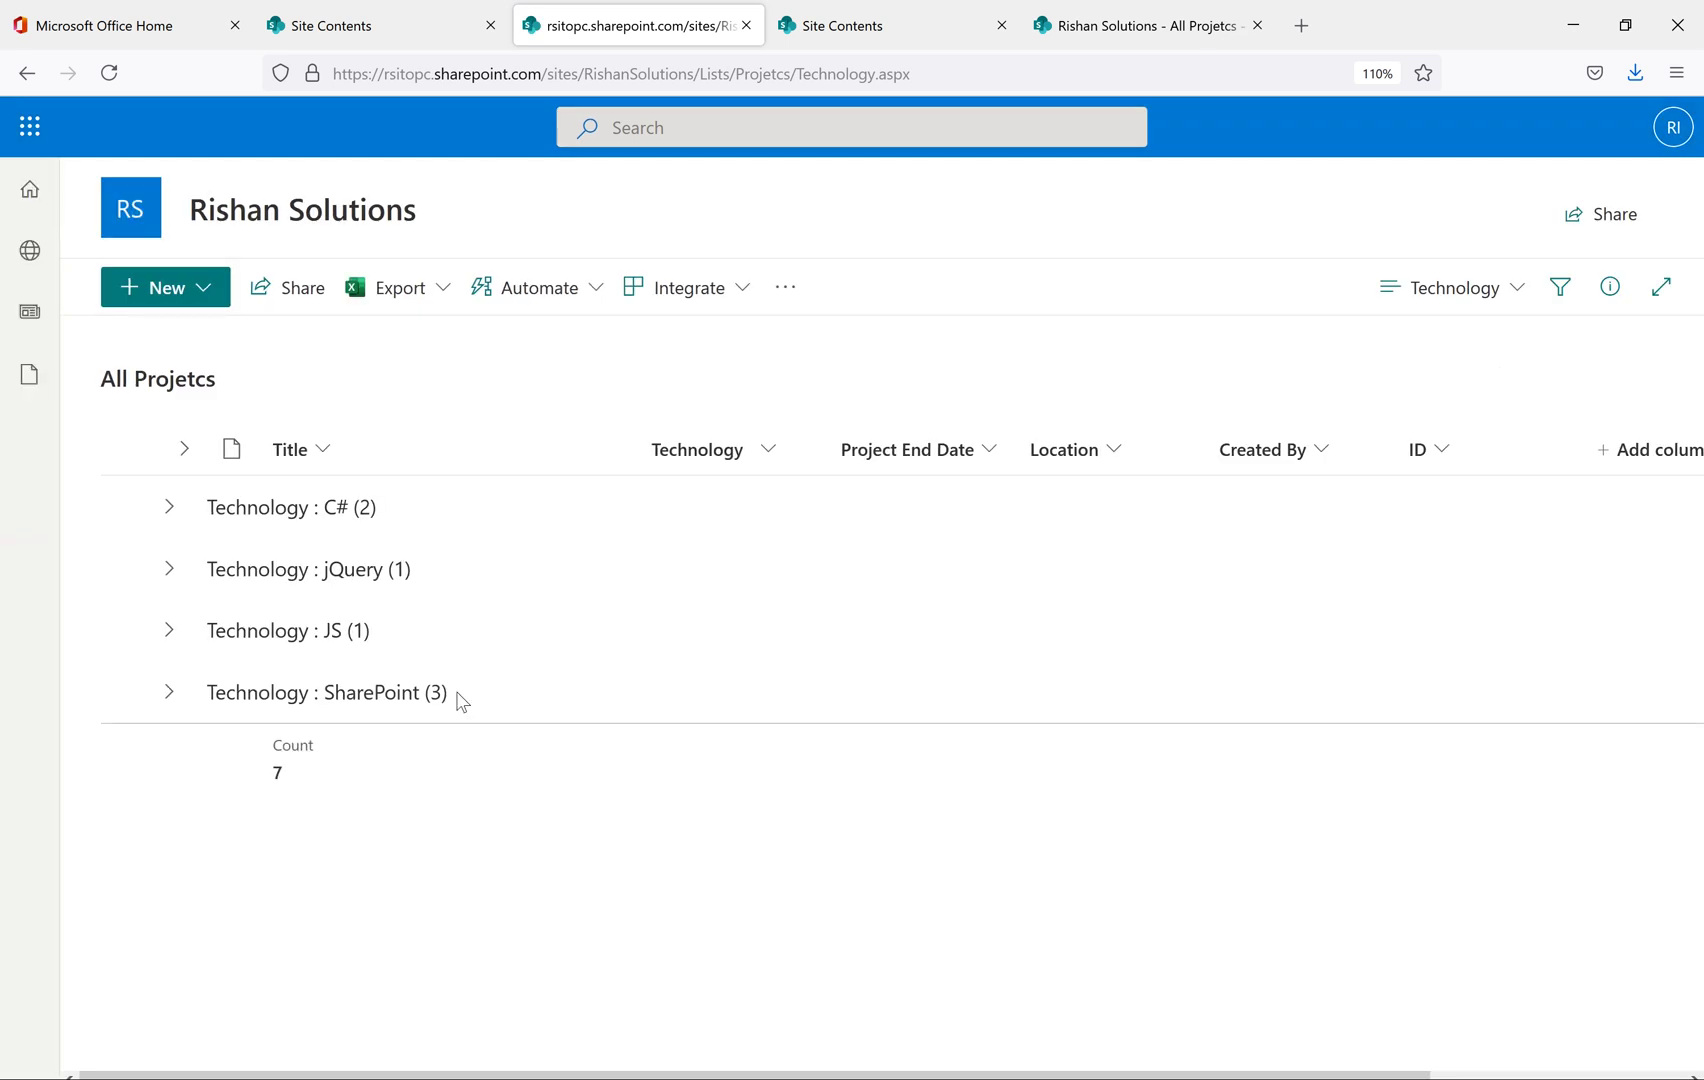
Open the All Projetcs list from the site contents to check which view's page loads, and close its browser tab
left_click(330, 28)
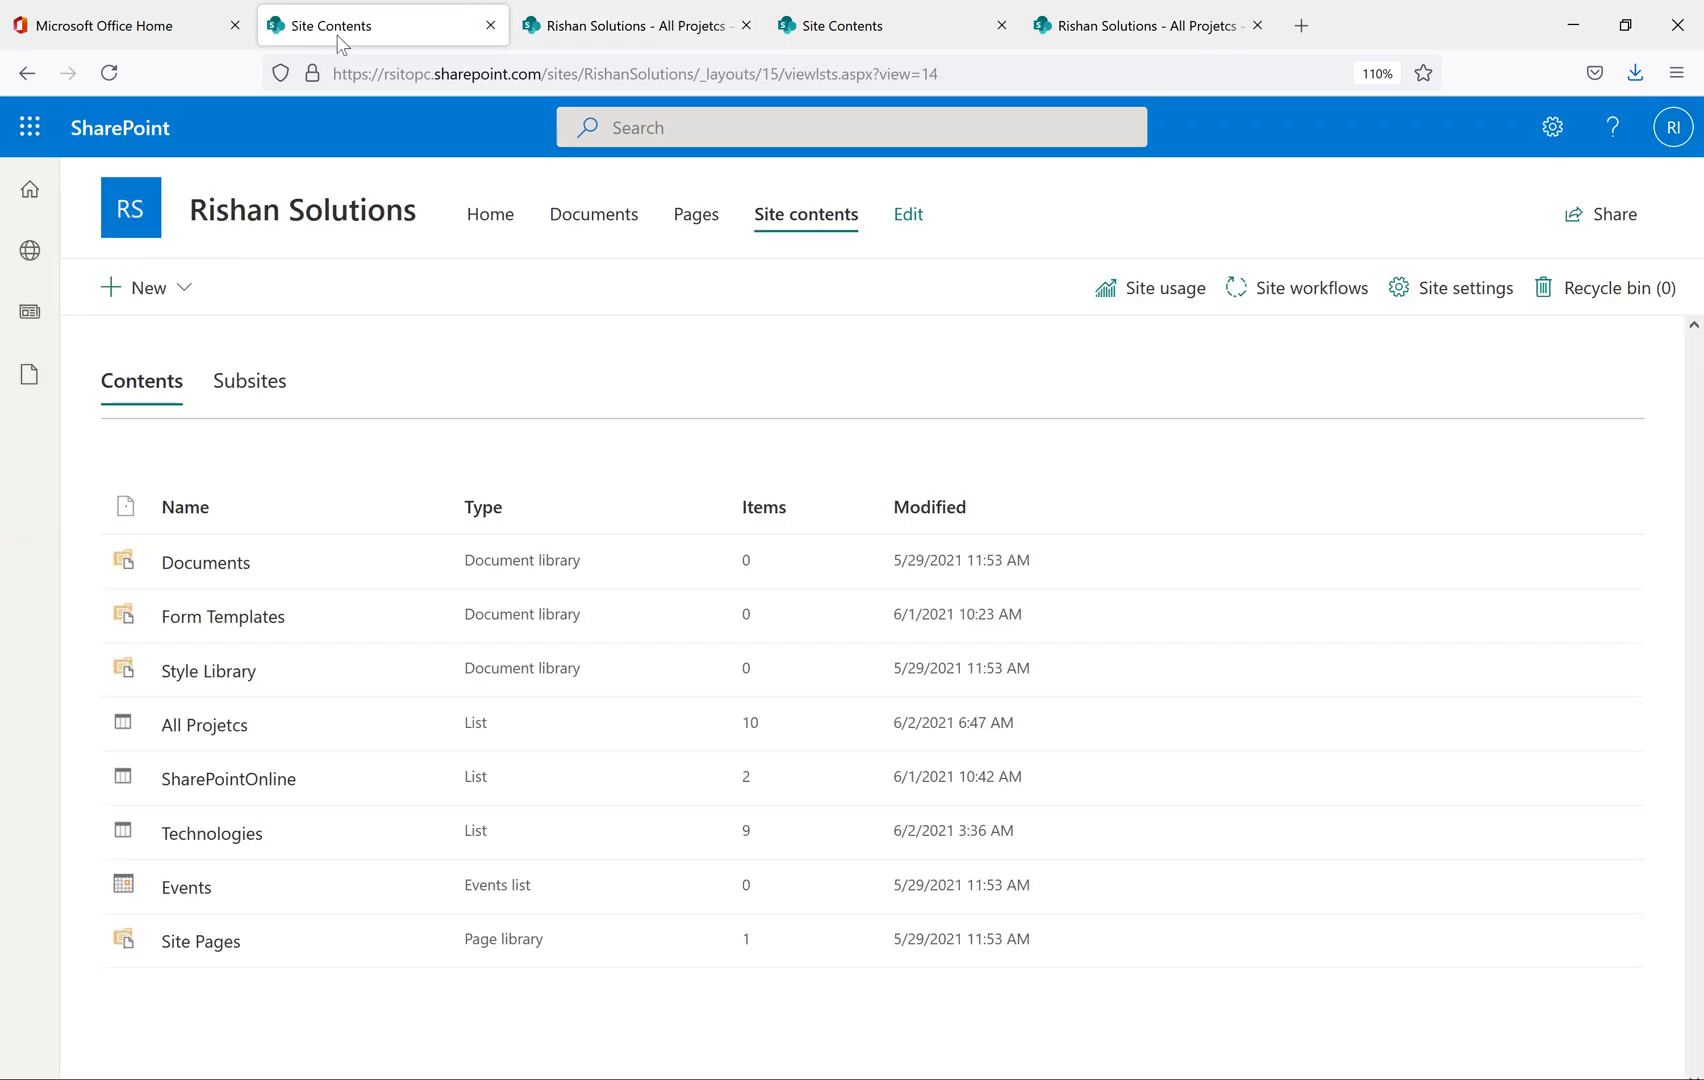
left_click(202, 722)
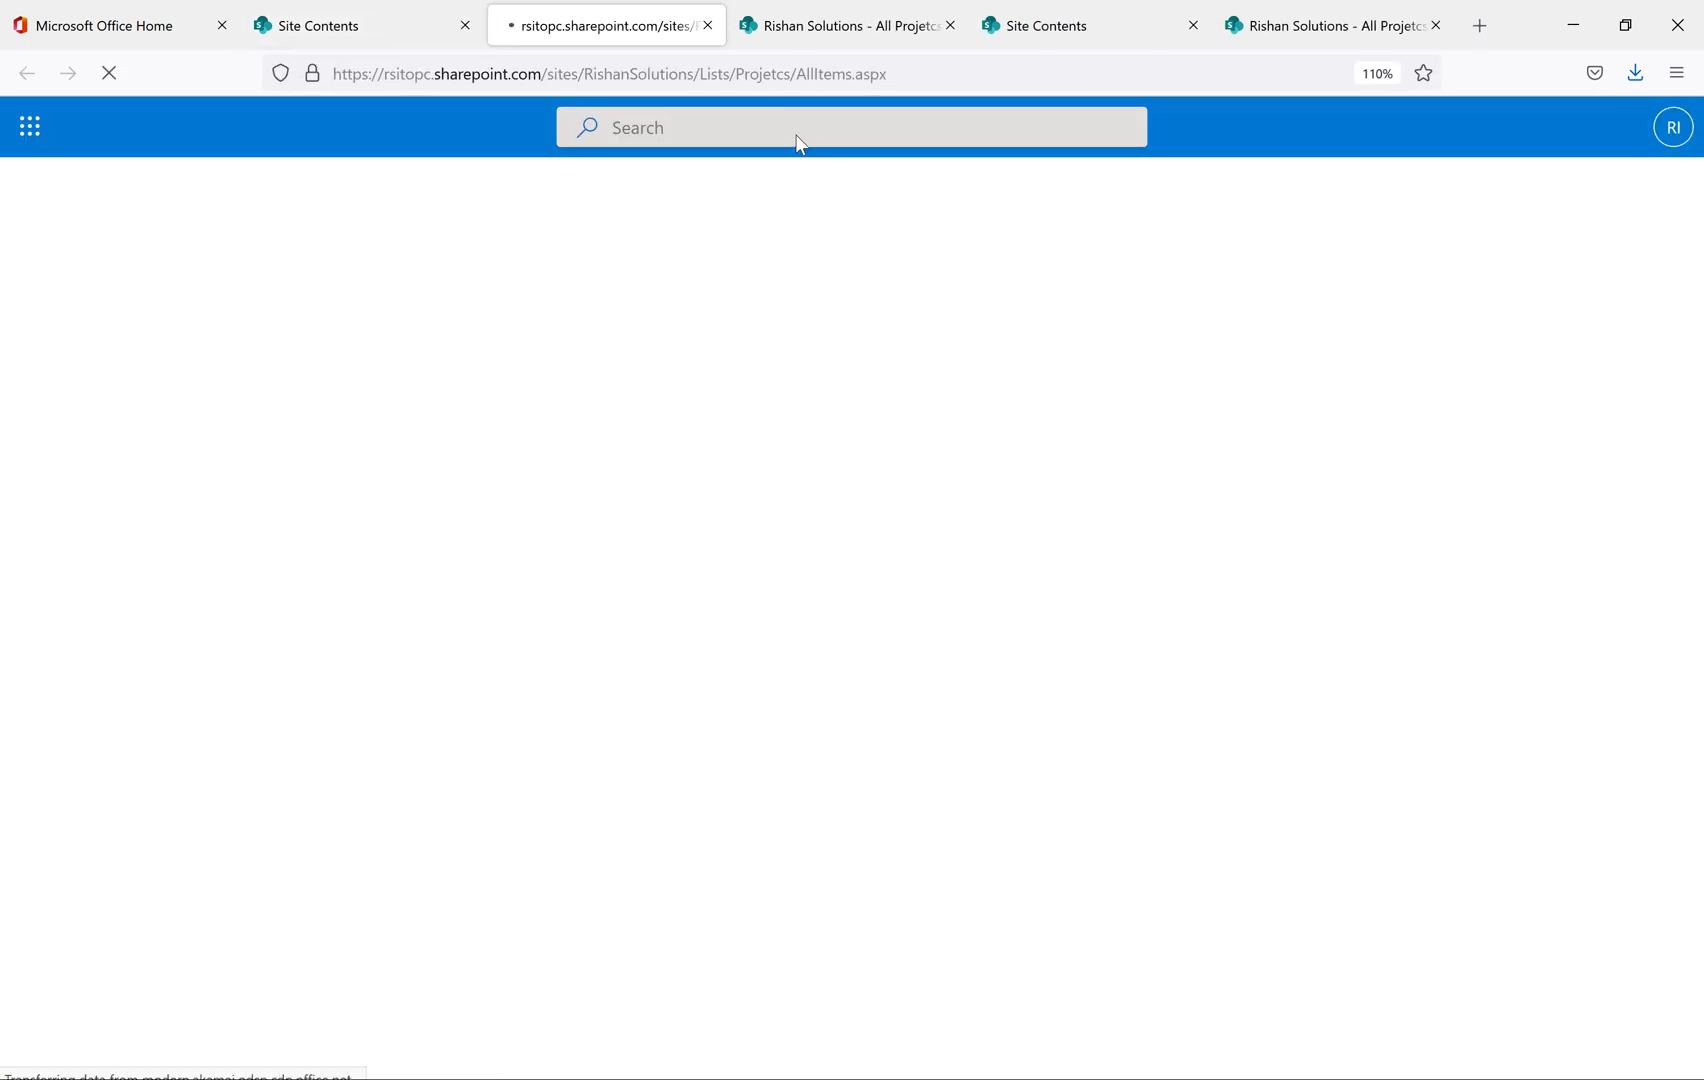
left_click_drag(799, 80, 906, 80)
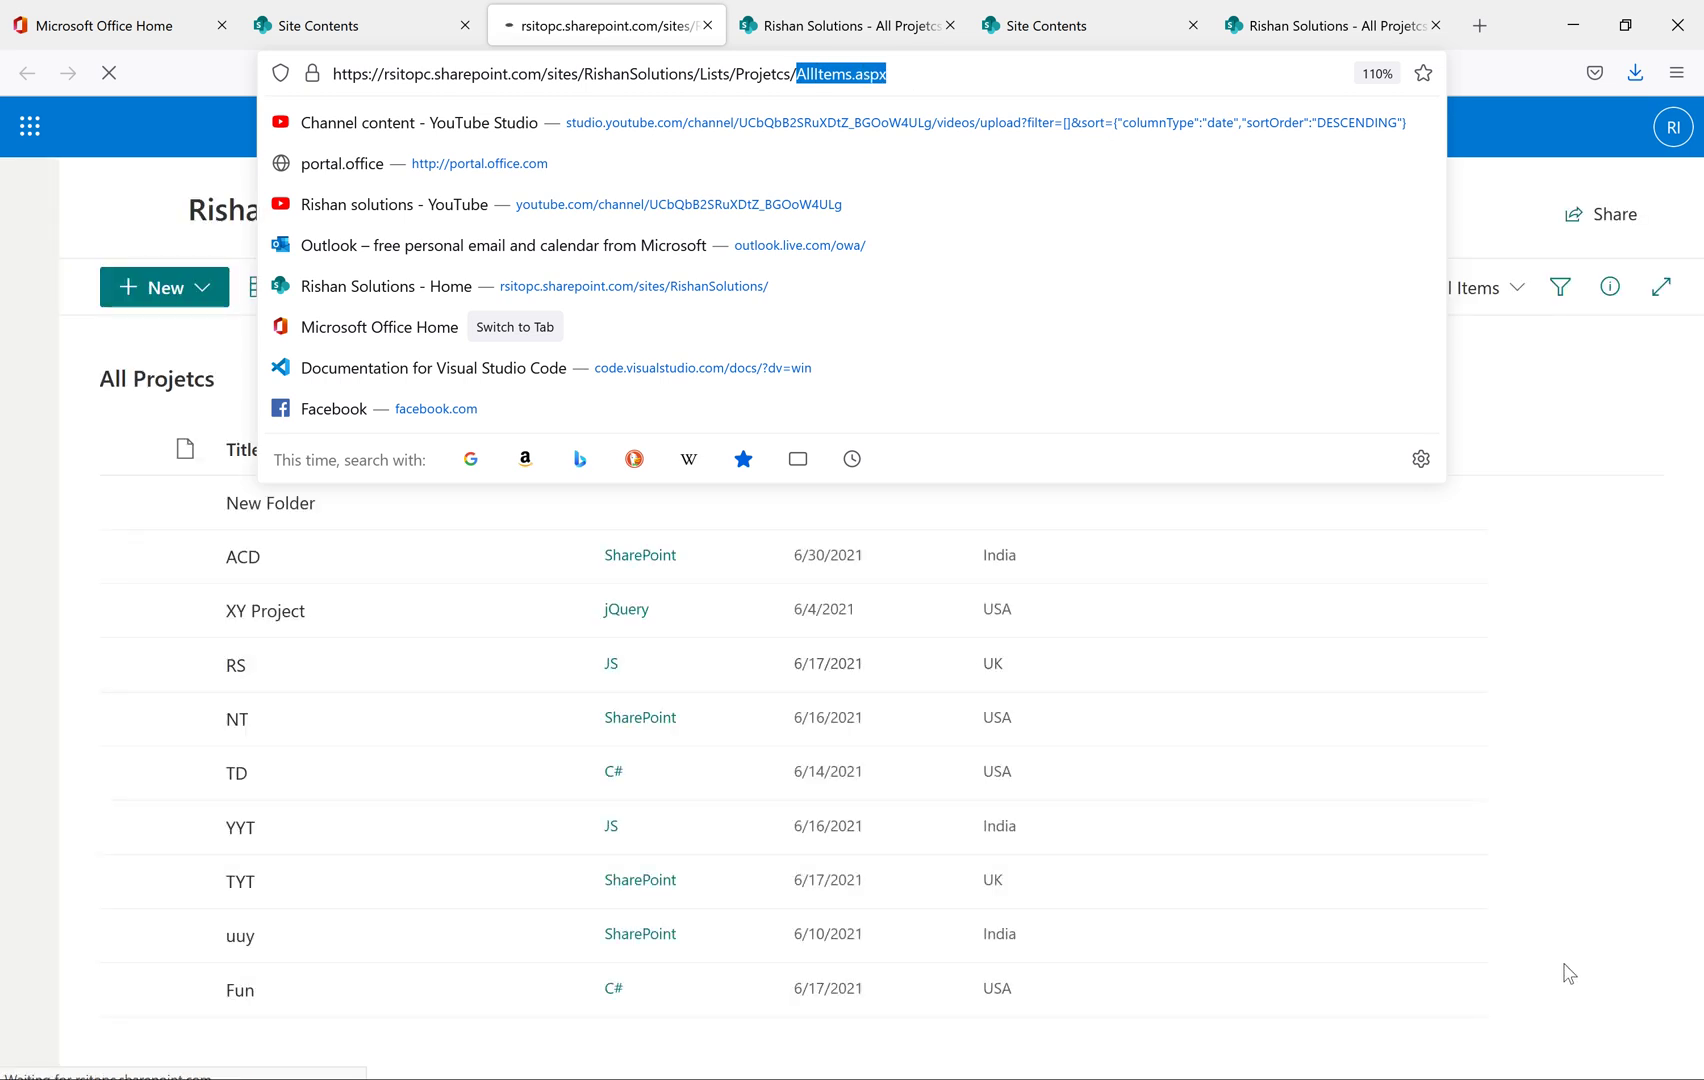
left_click(780, 163)
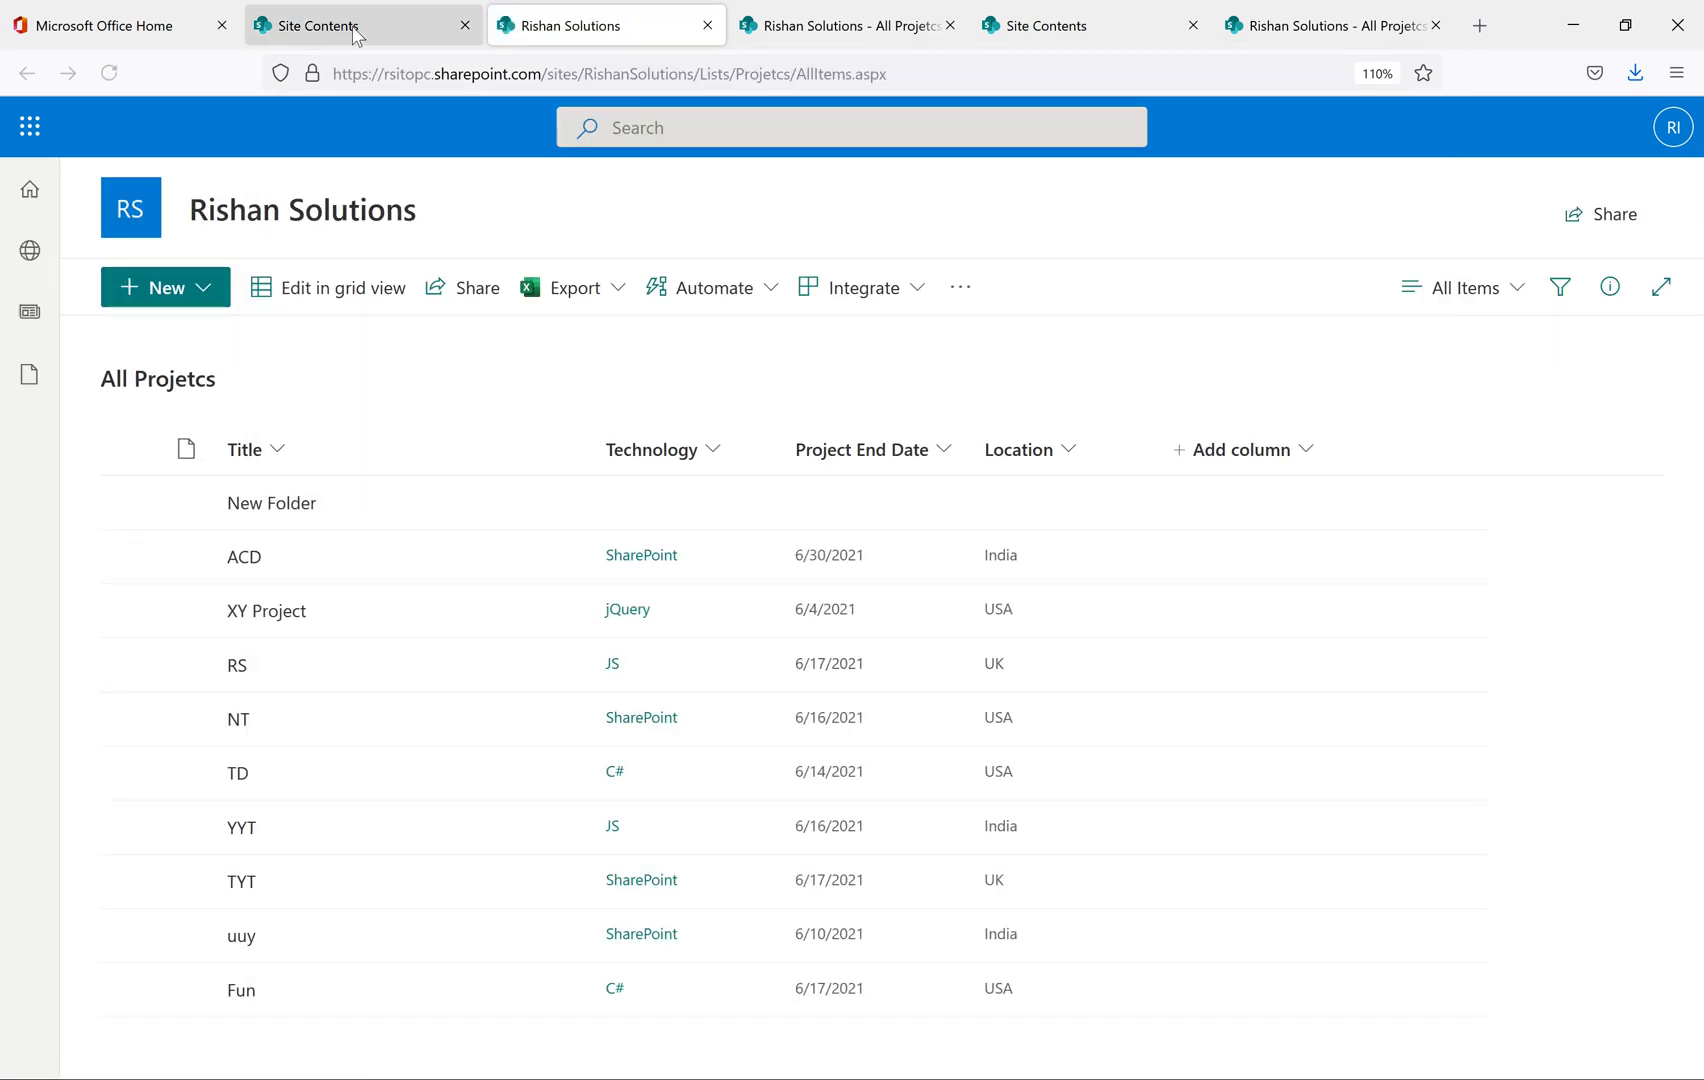
middle_click(627, 42)
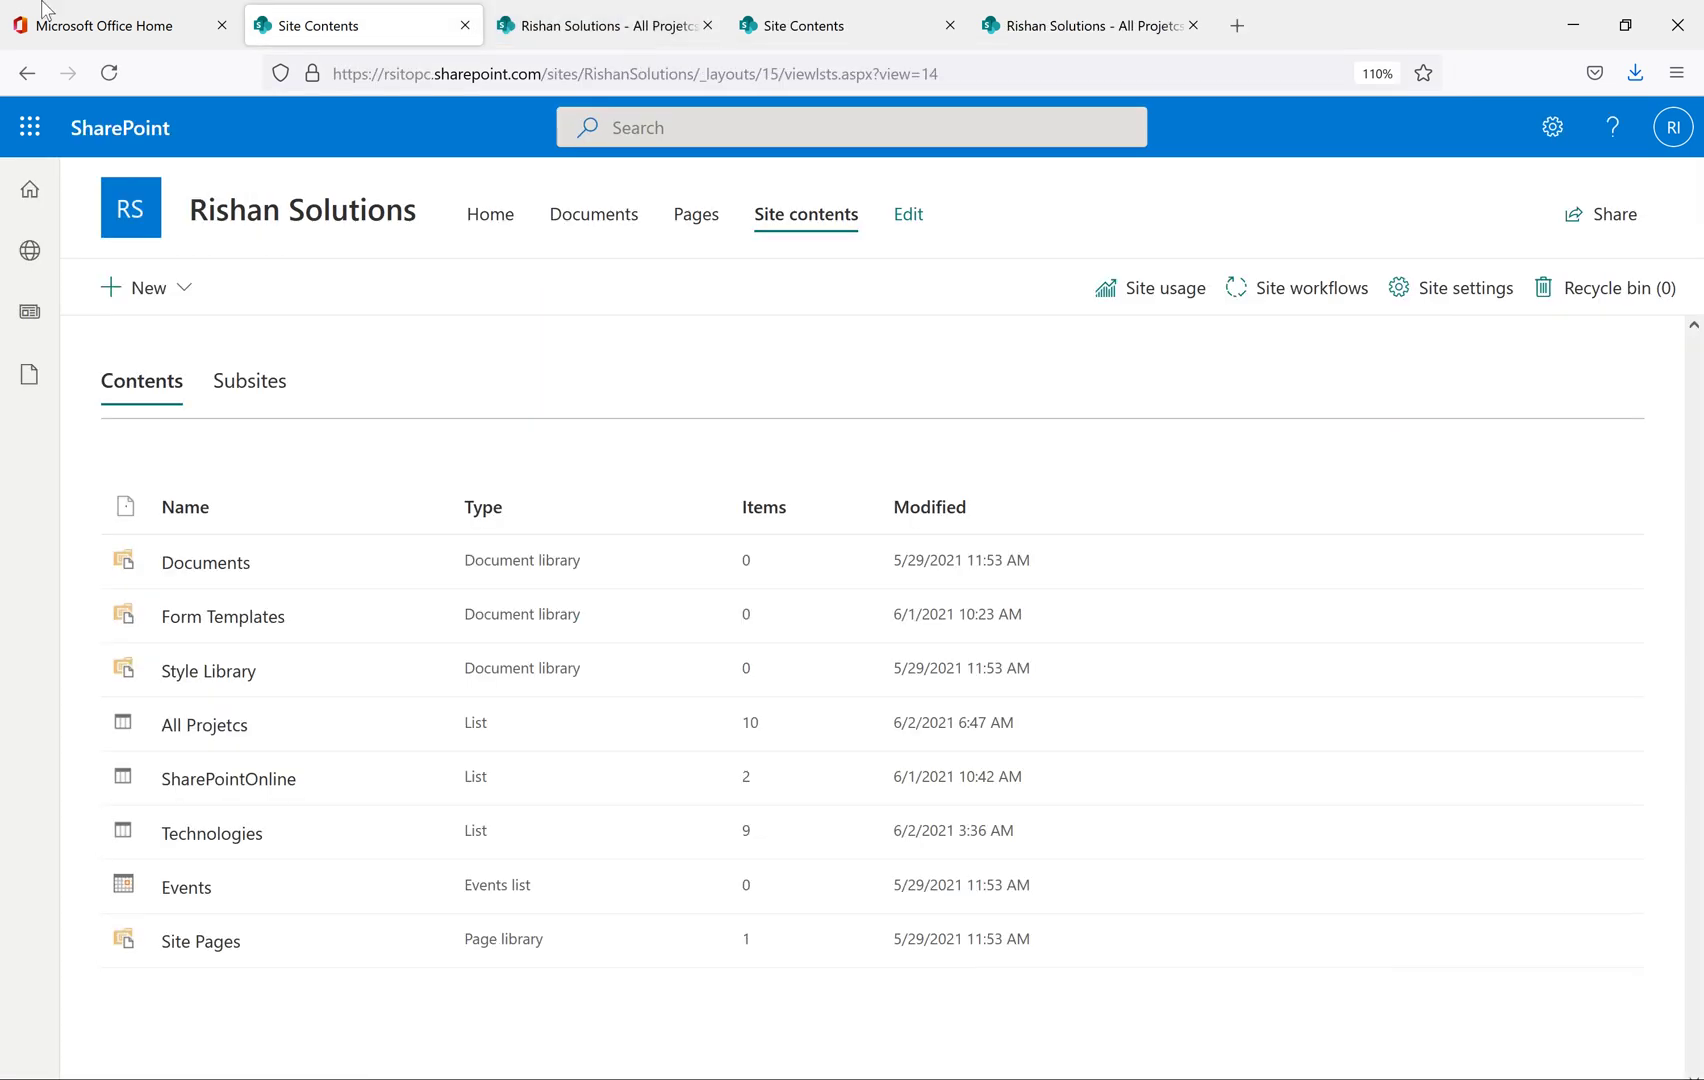
Refresh the site contents, open the All Projetcs list again to check its default view's address, and close its browser tab
left_click(112, 80)
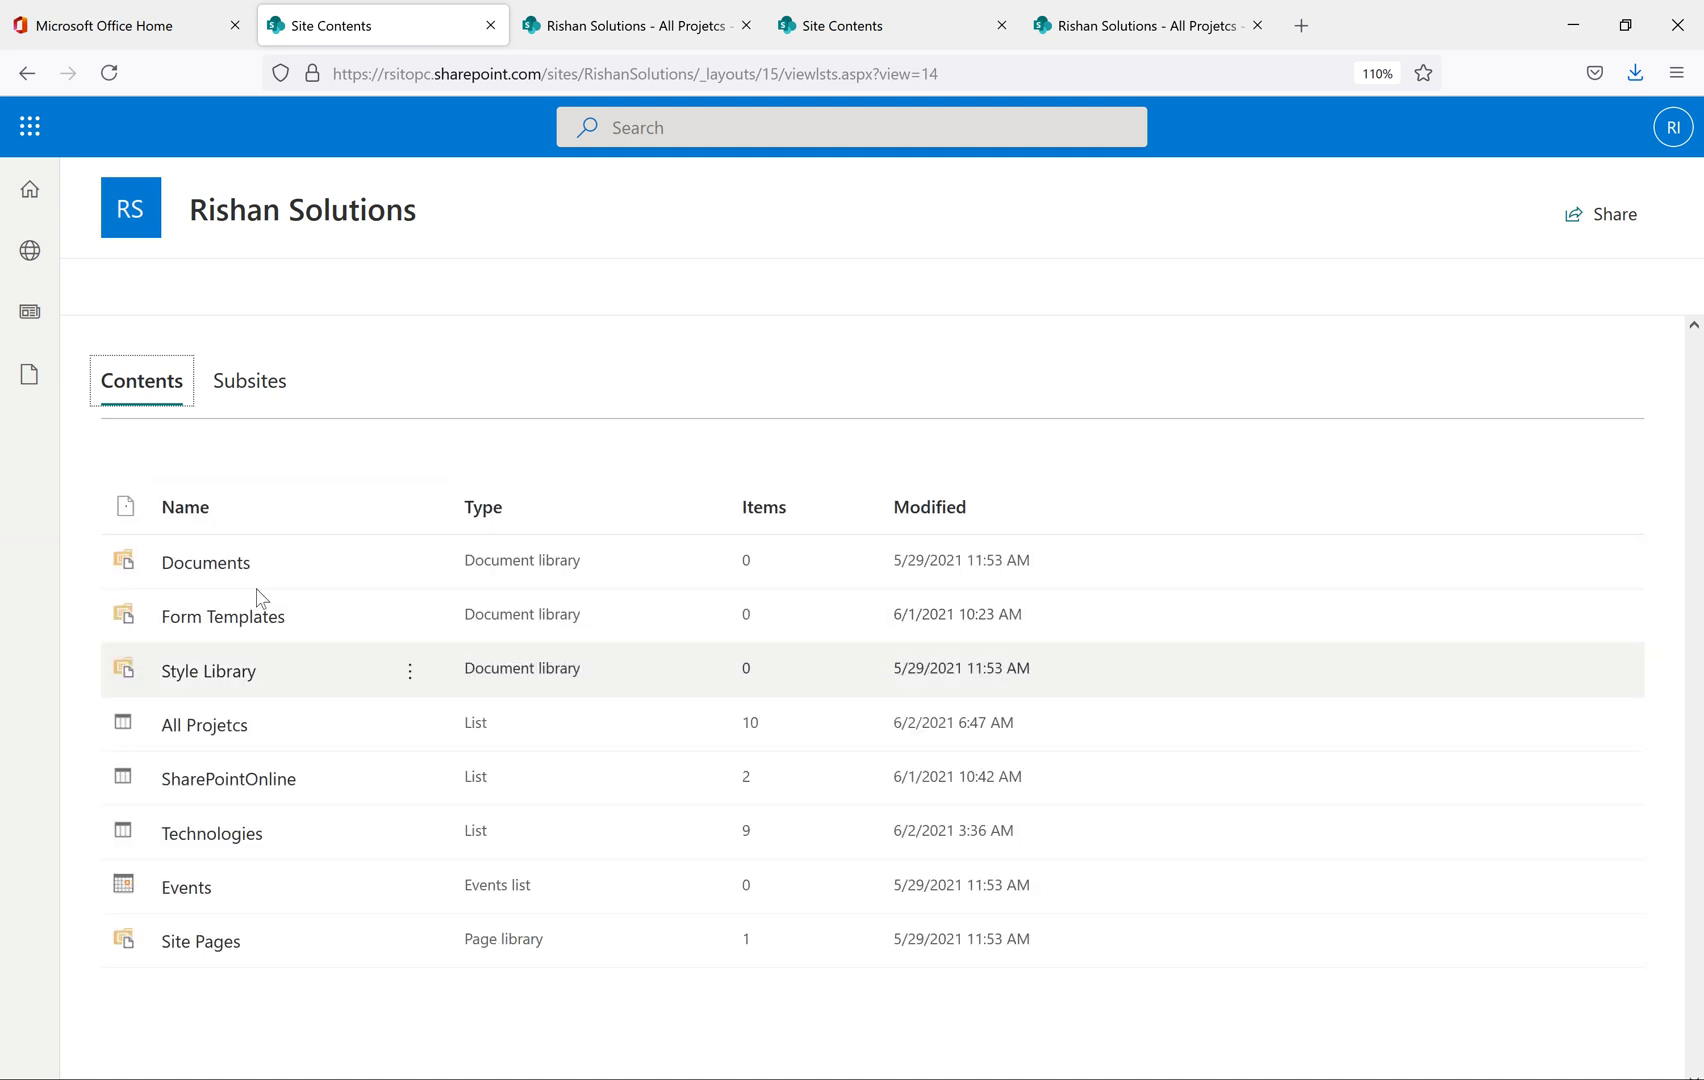
left_click(205, 726)
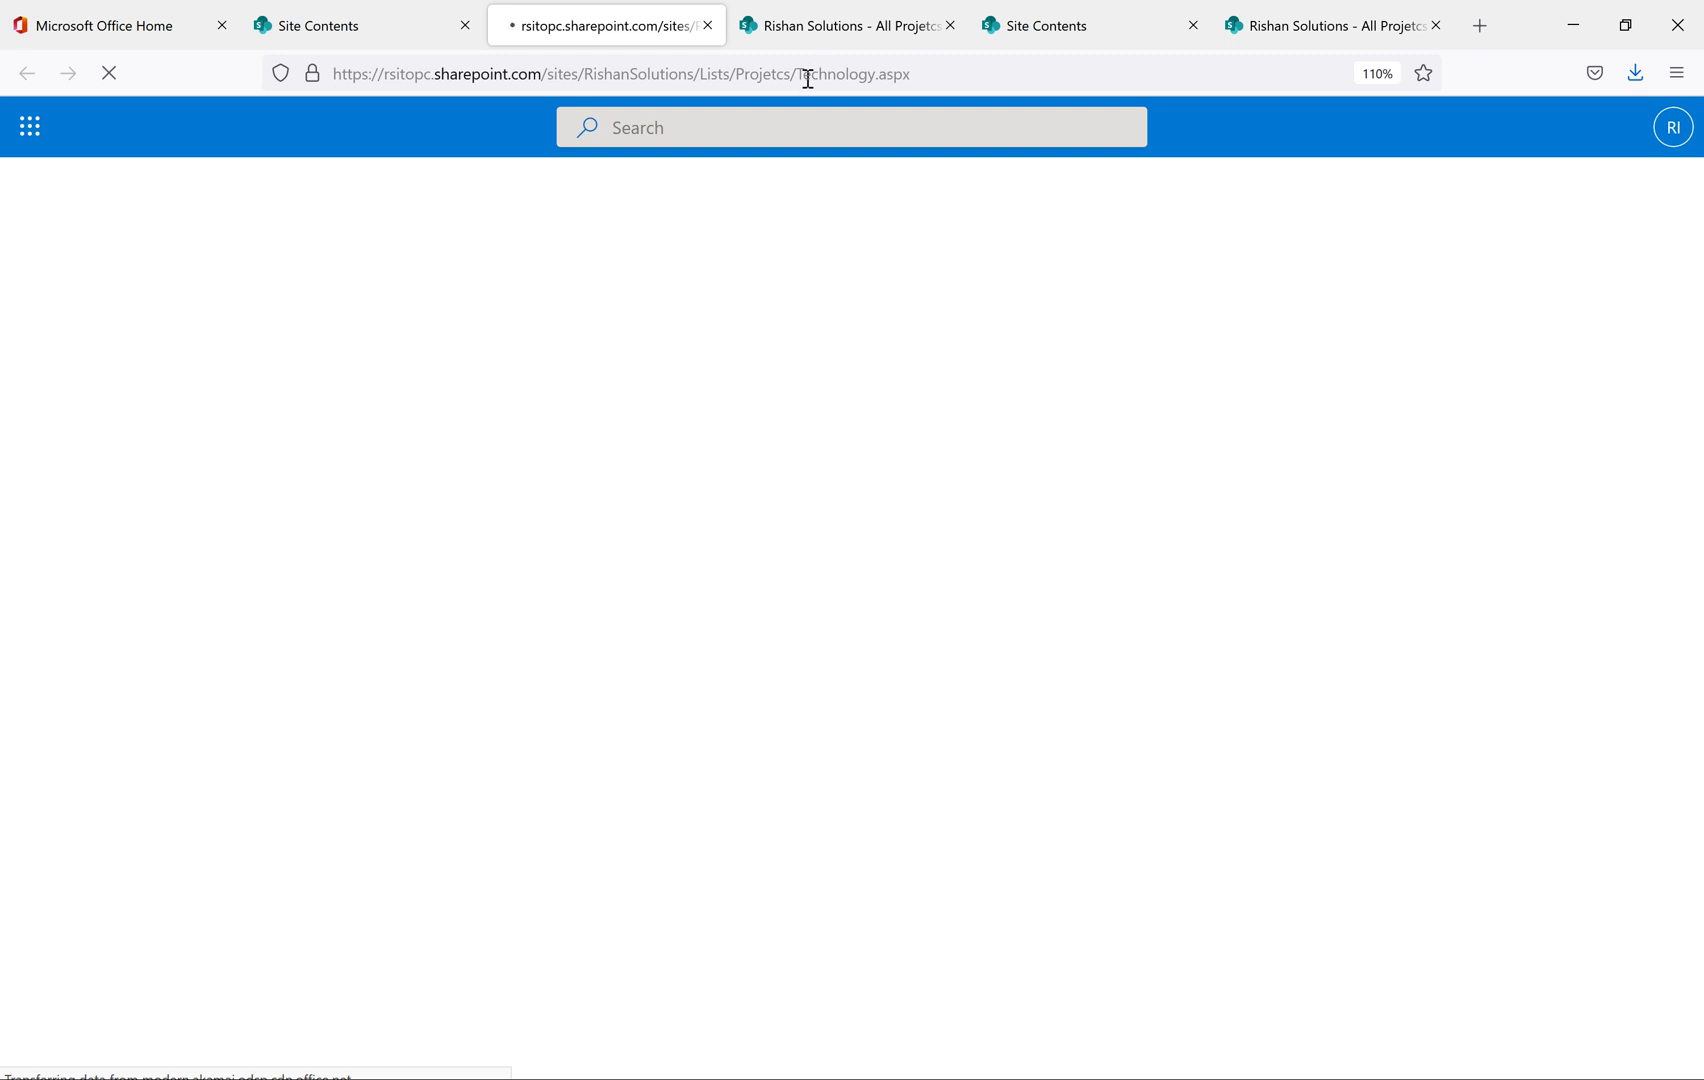
left_click_drag(797, 76, 928, 76)
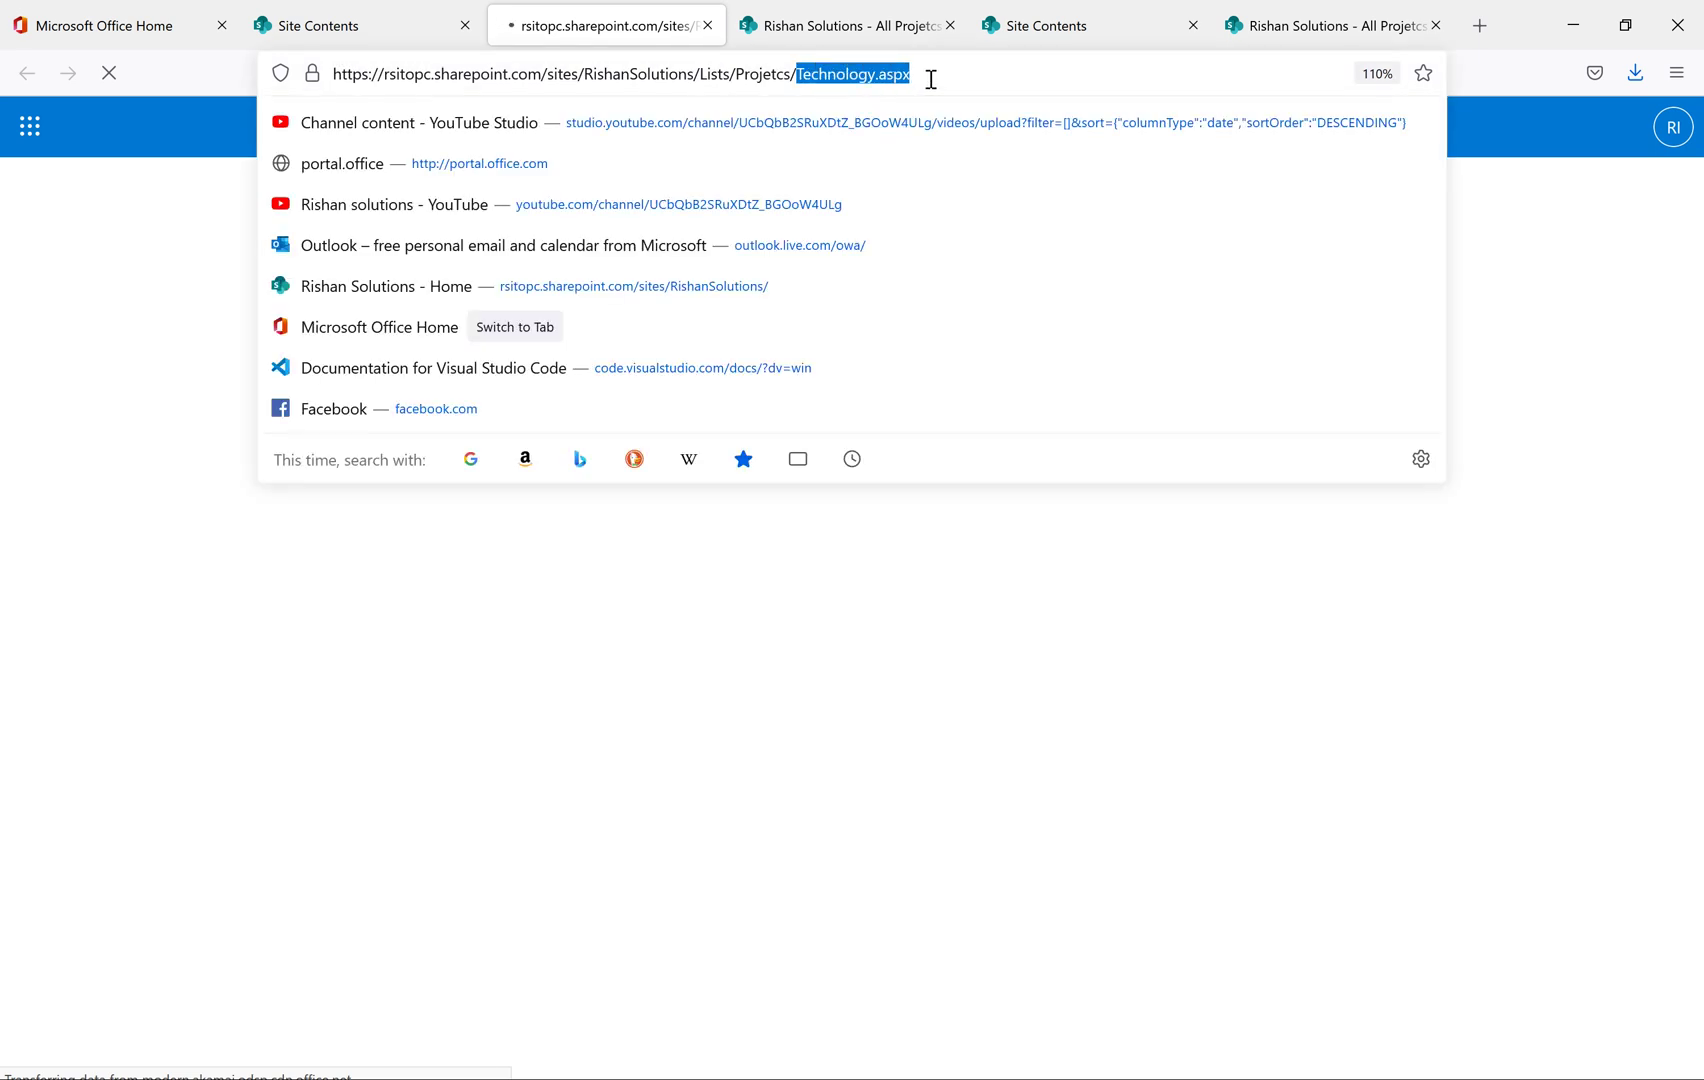
left_click(961, 953)
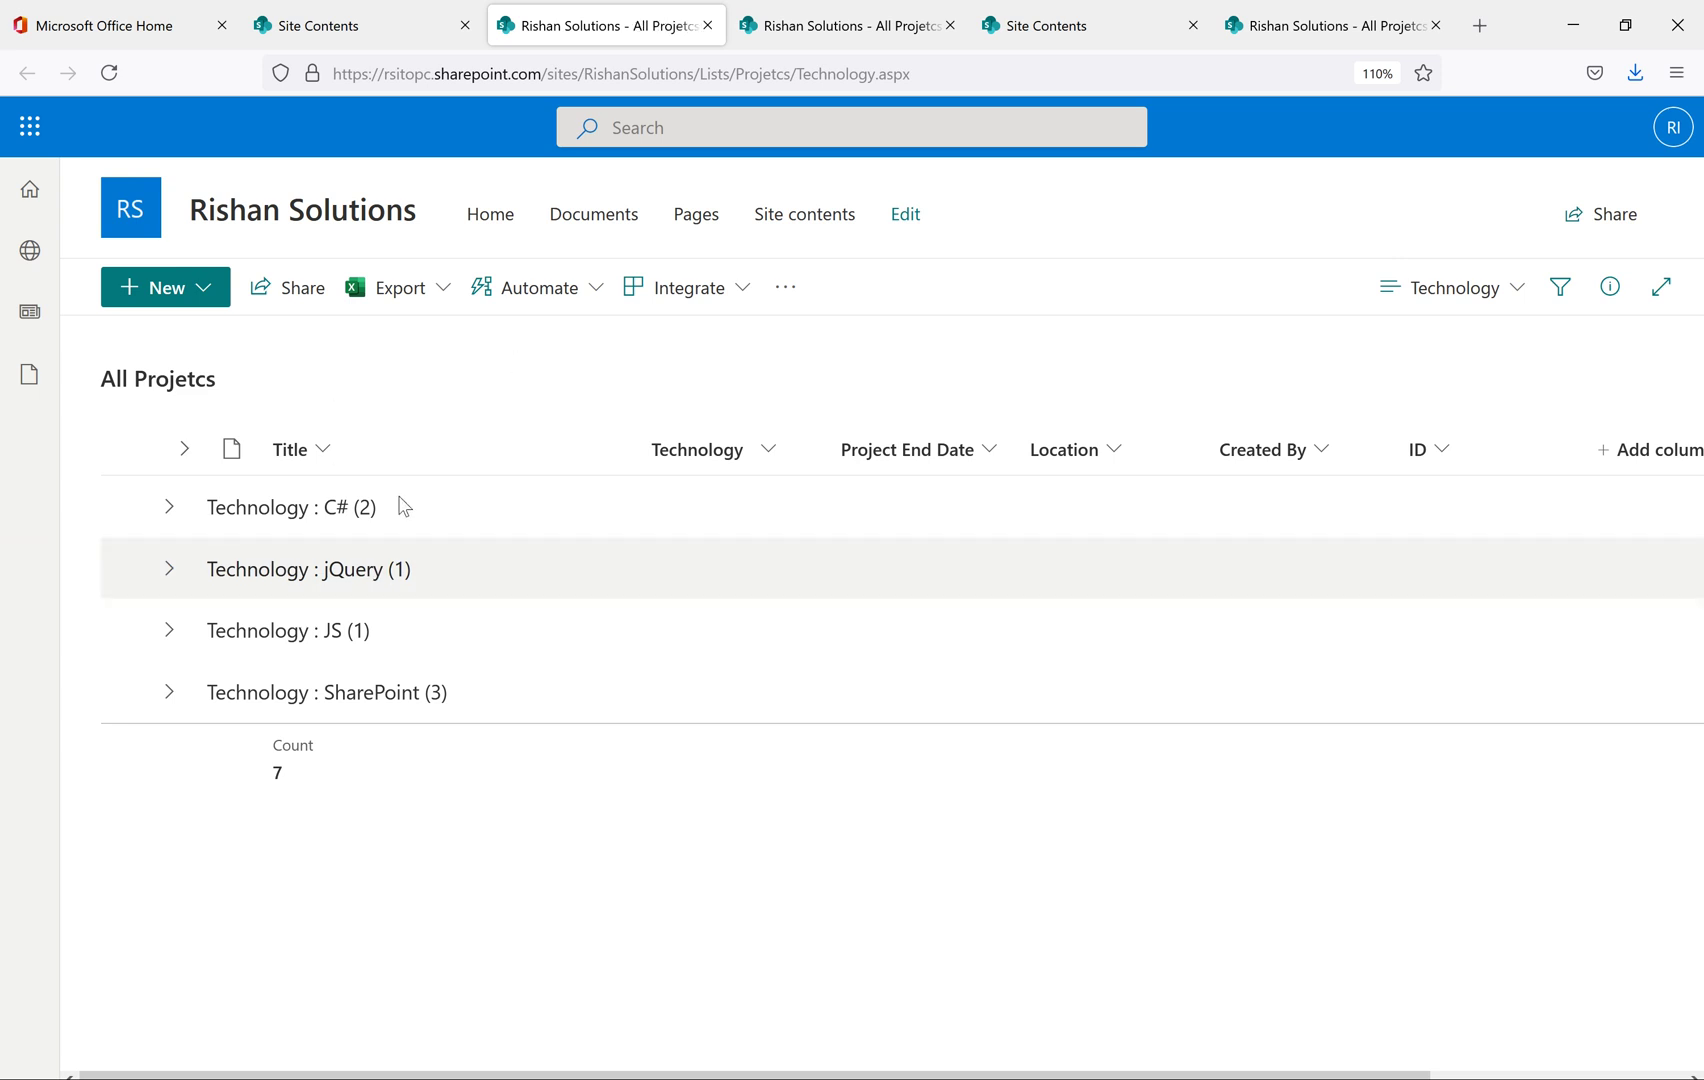
left_click(707, 25)
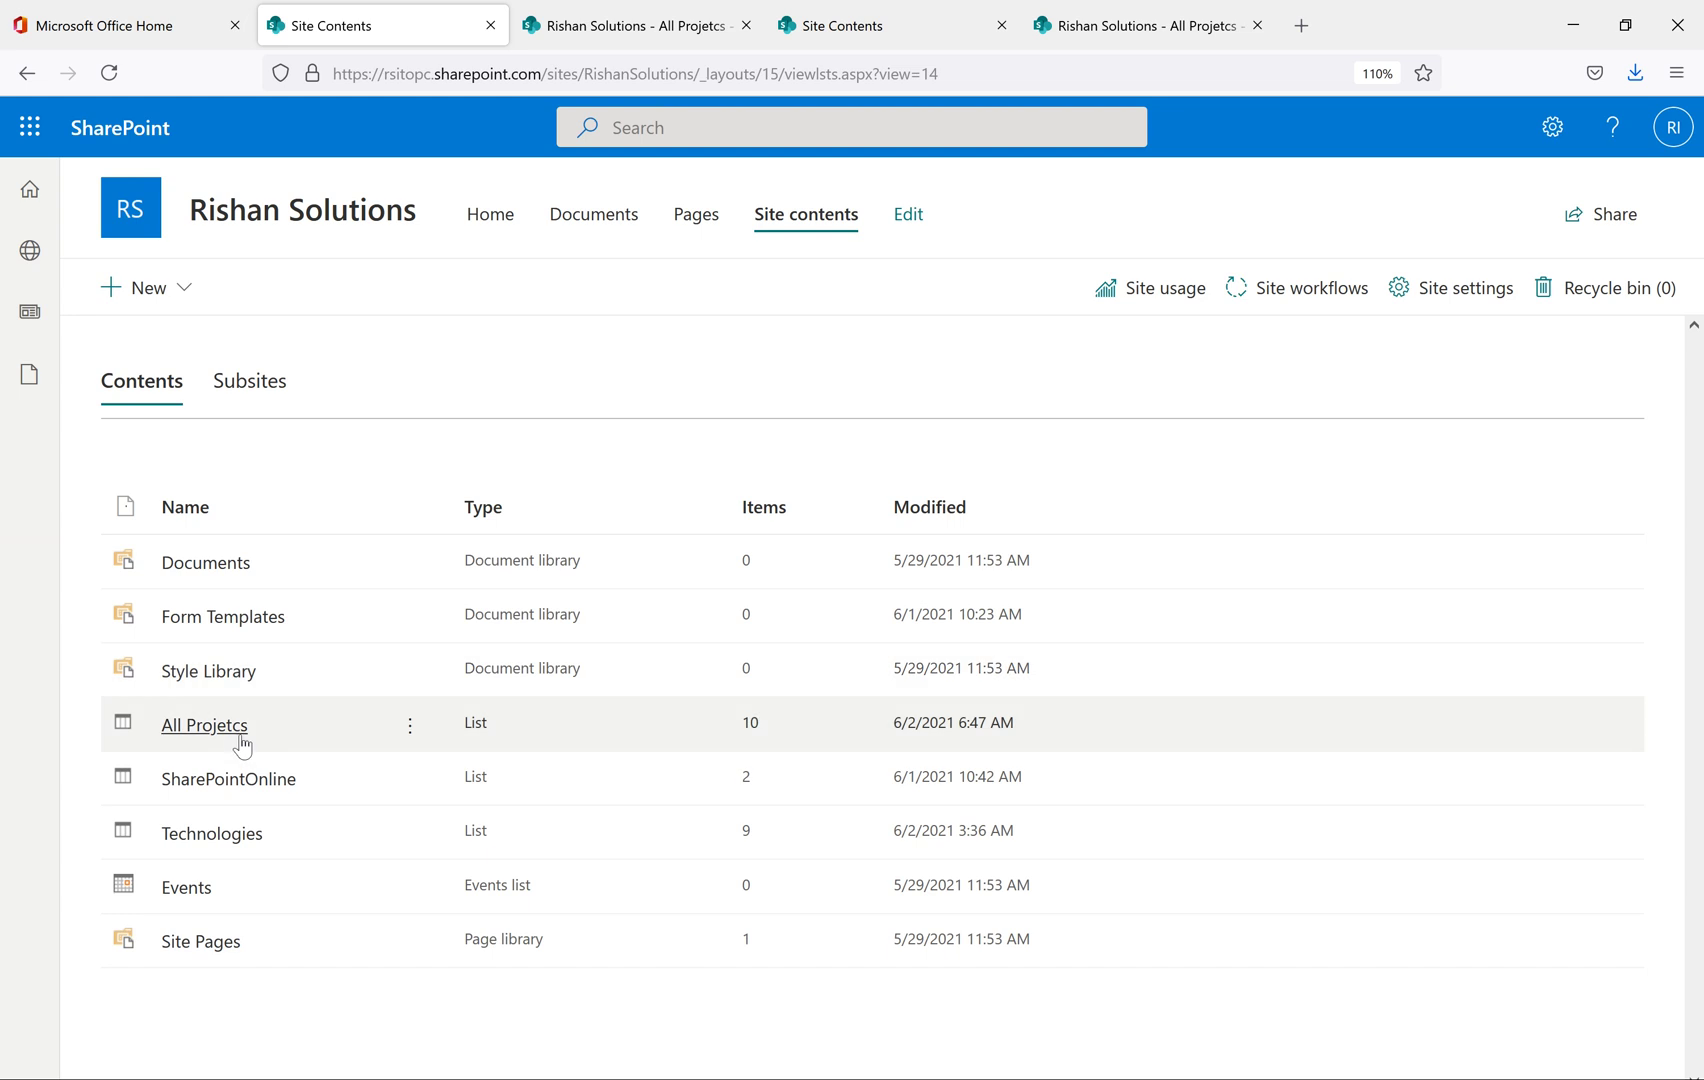
Reopen the All Projetcs list, examine its page address and show only the items of the SharePoint technology group
left_click(227, 737)
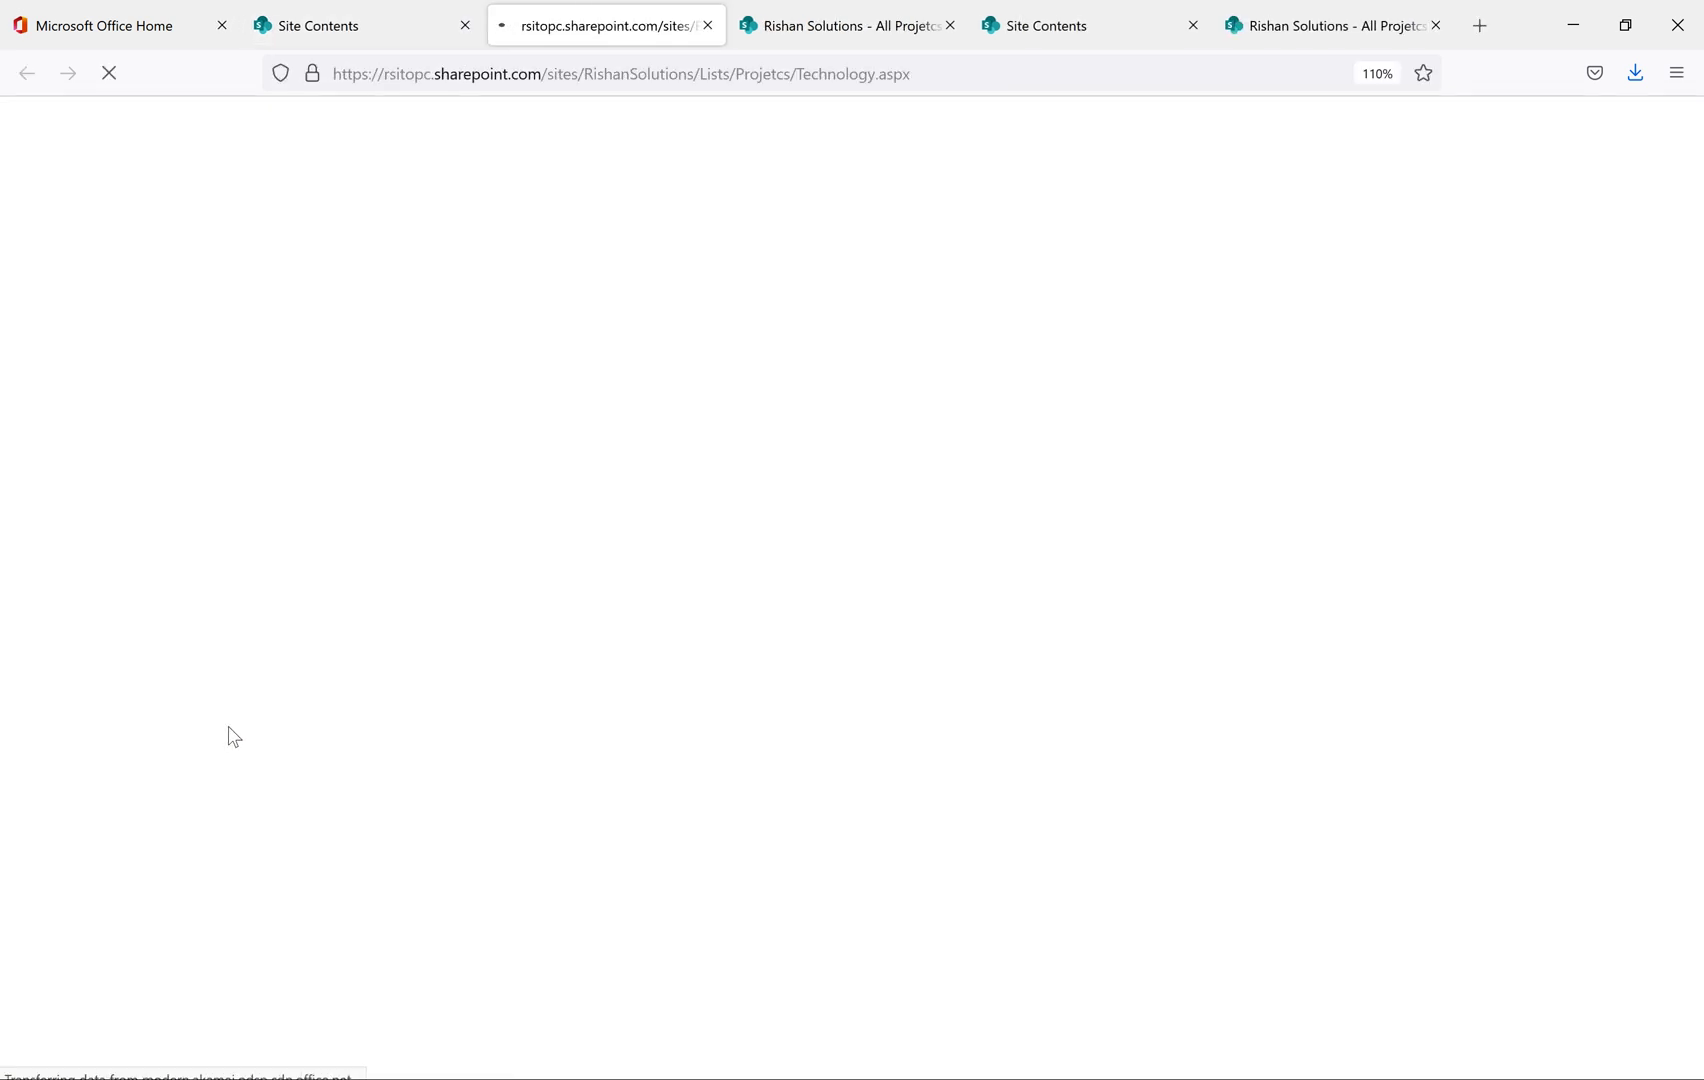
double_click(842, 74)
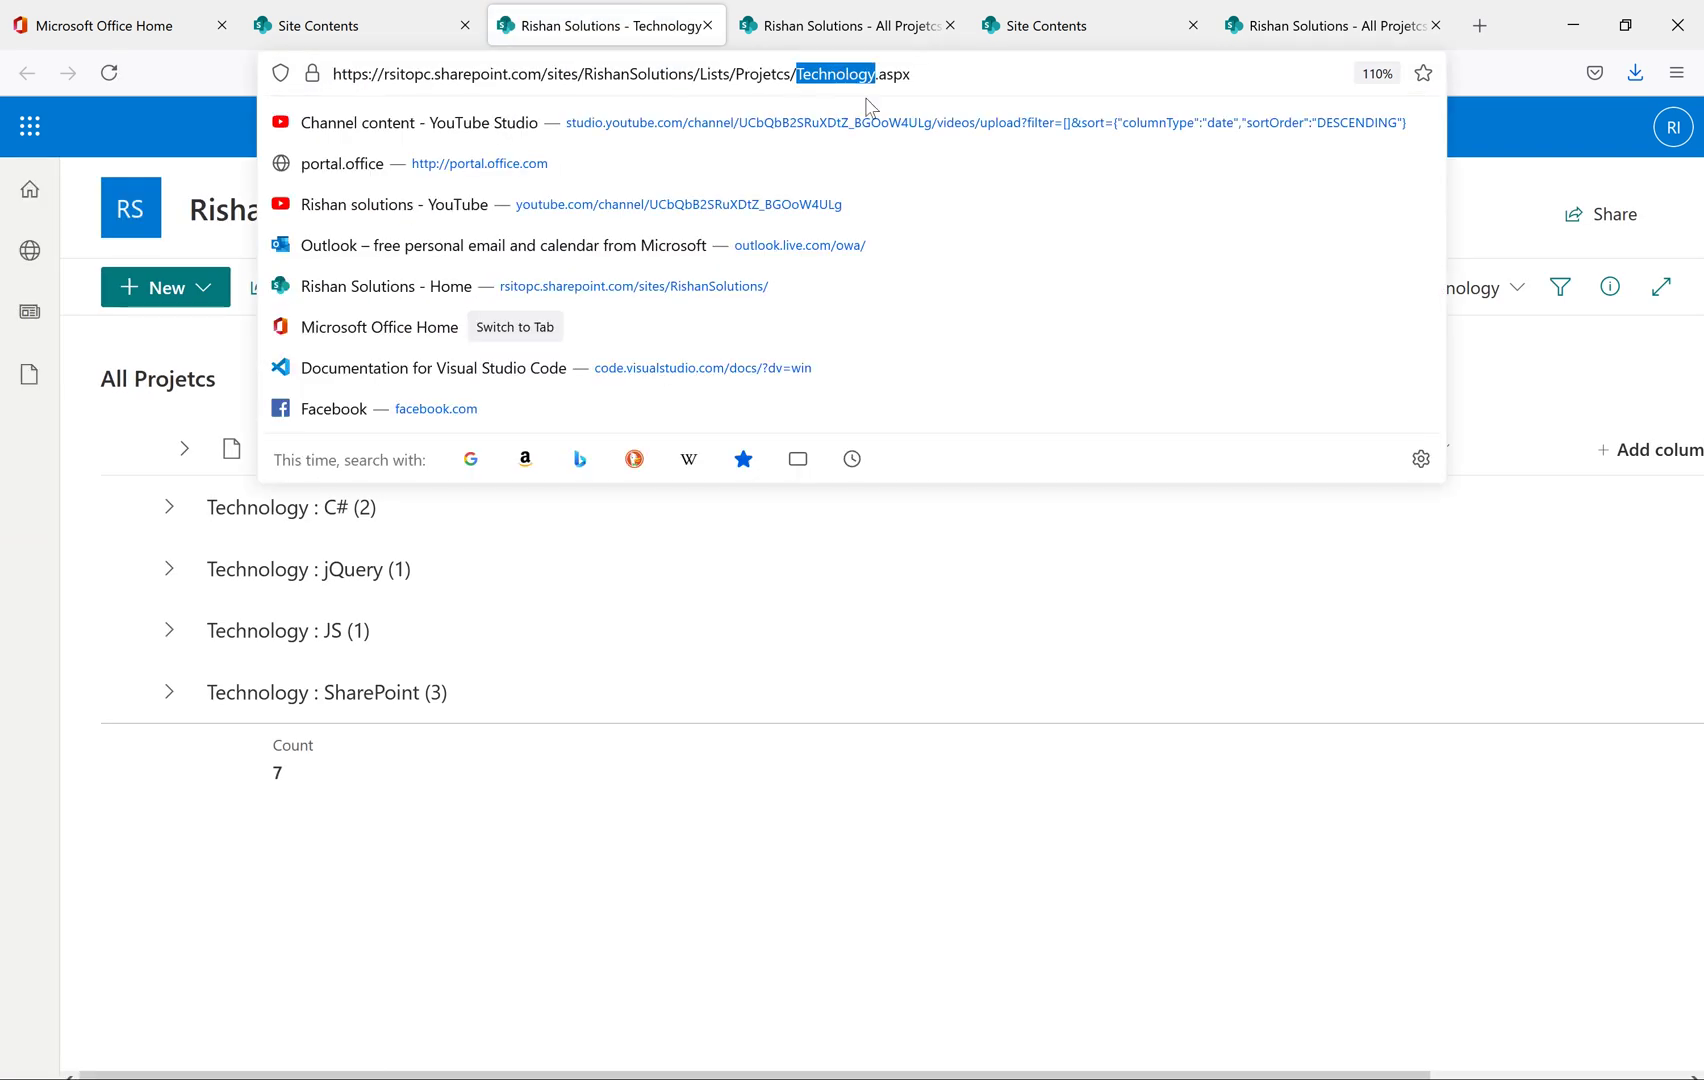
left_click(932, 68)
key("Return")
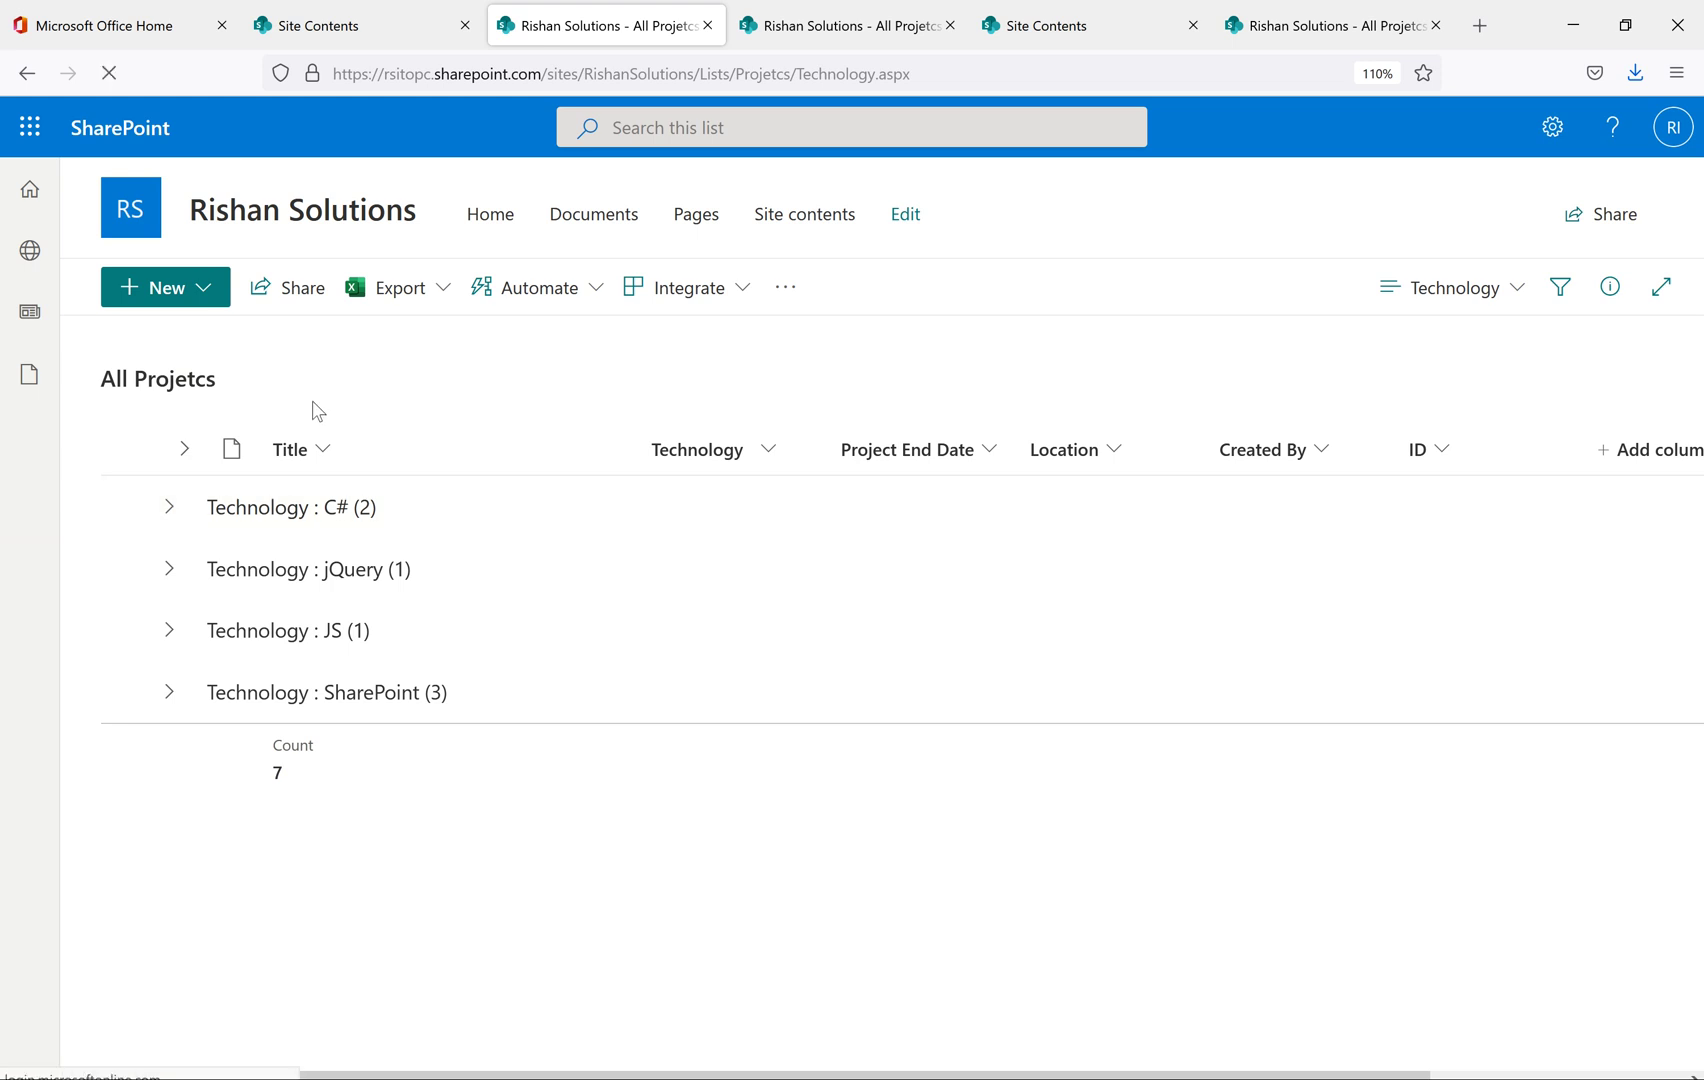
left_click_drag(801, 74, 885, 266)
left_click(836, 700)
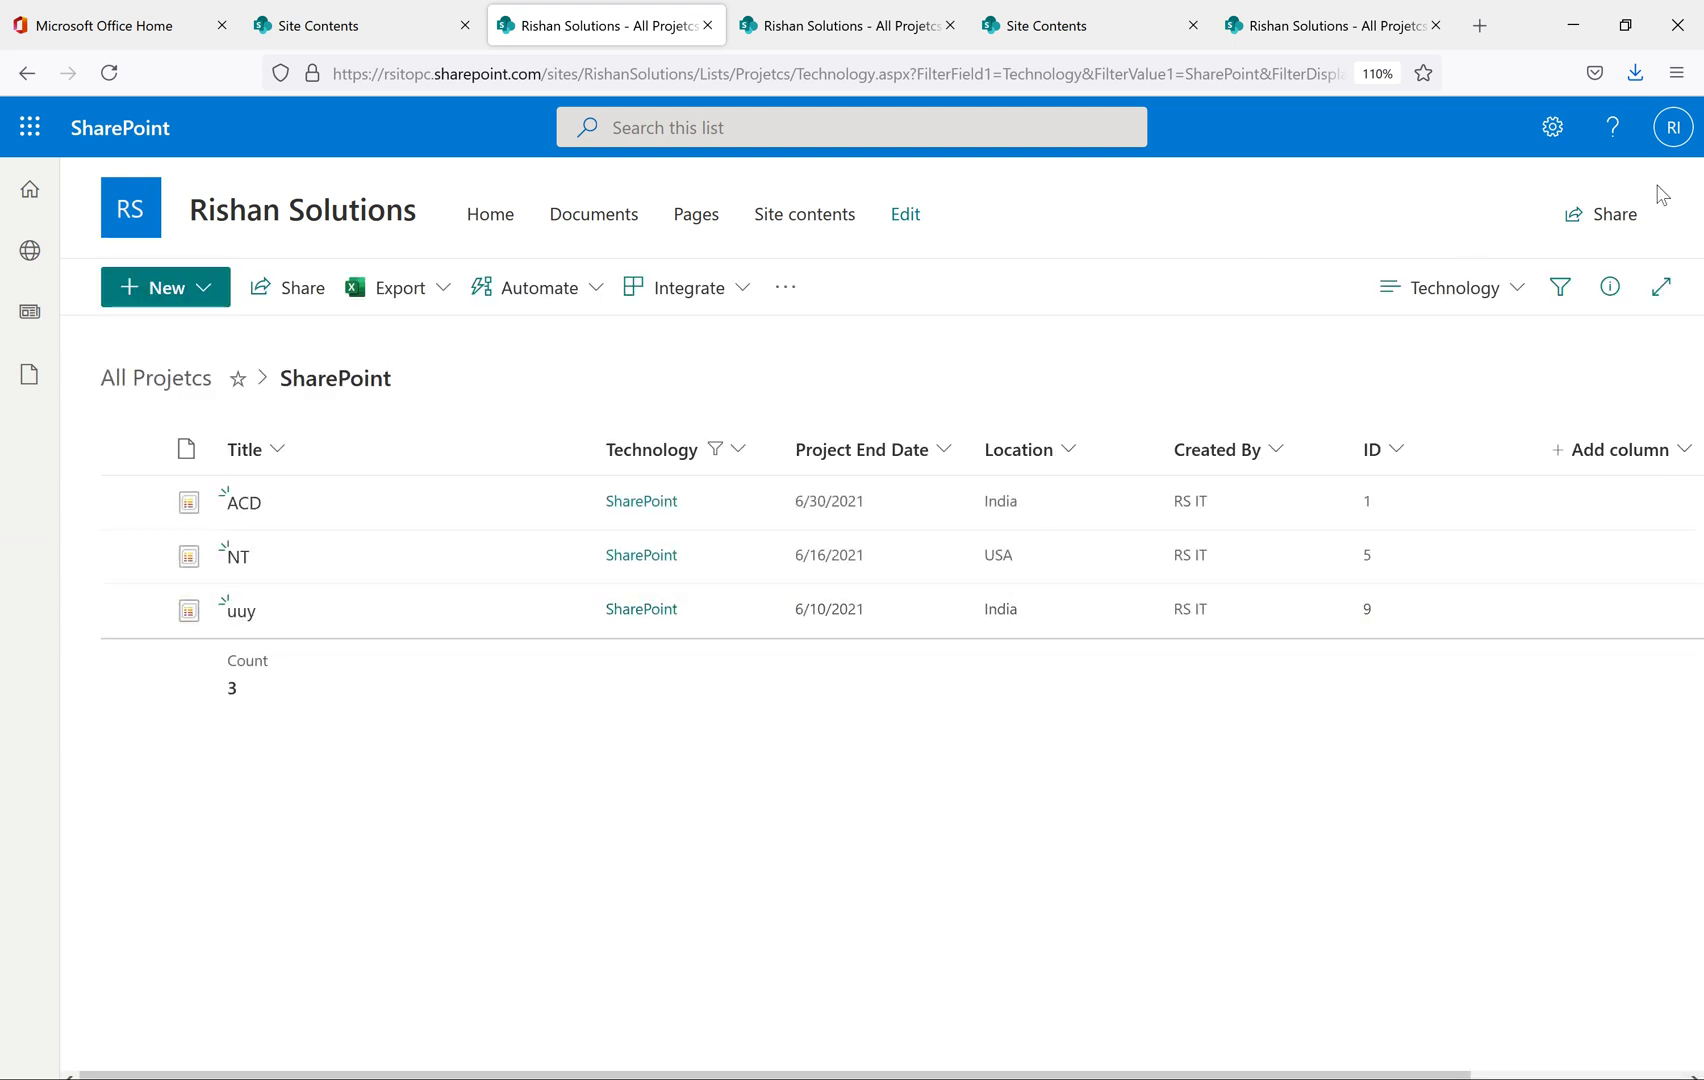
Open the Technology view for editing and examine its web address
left_click(1503, 300)
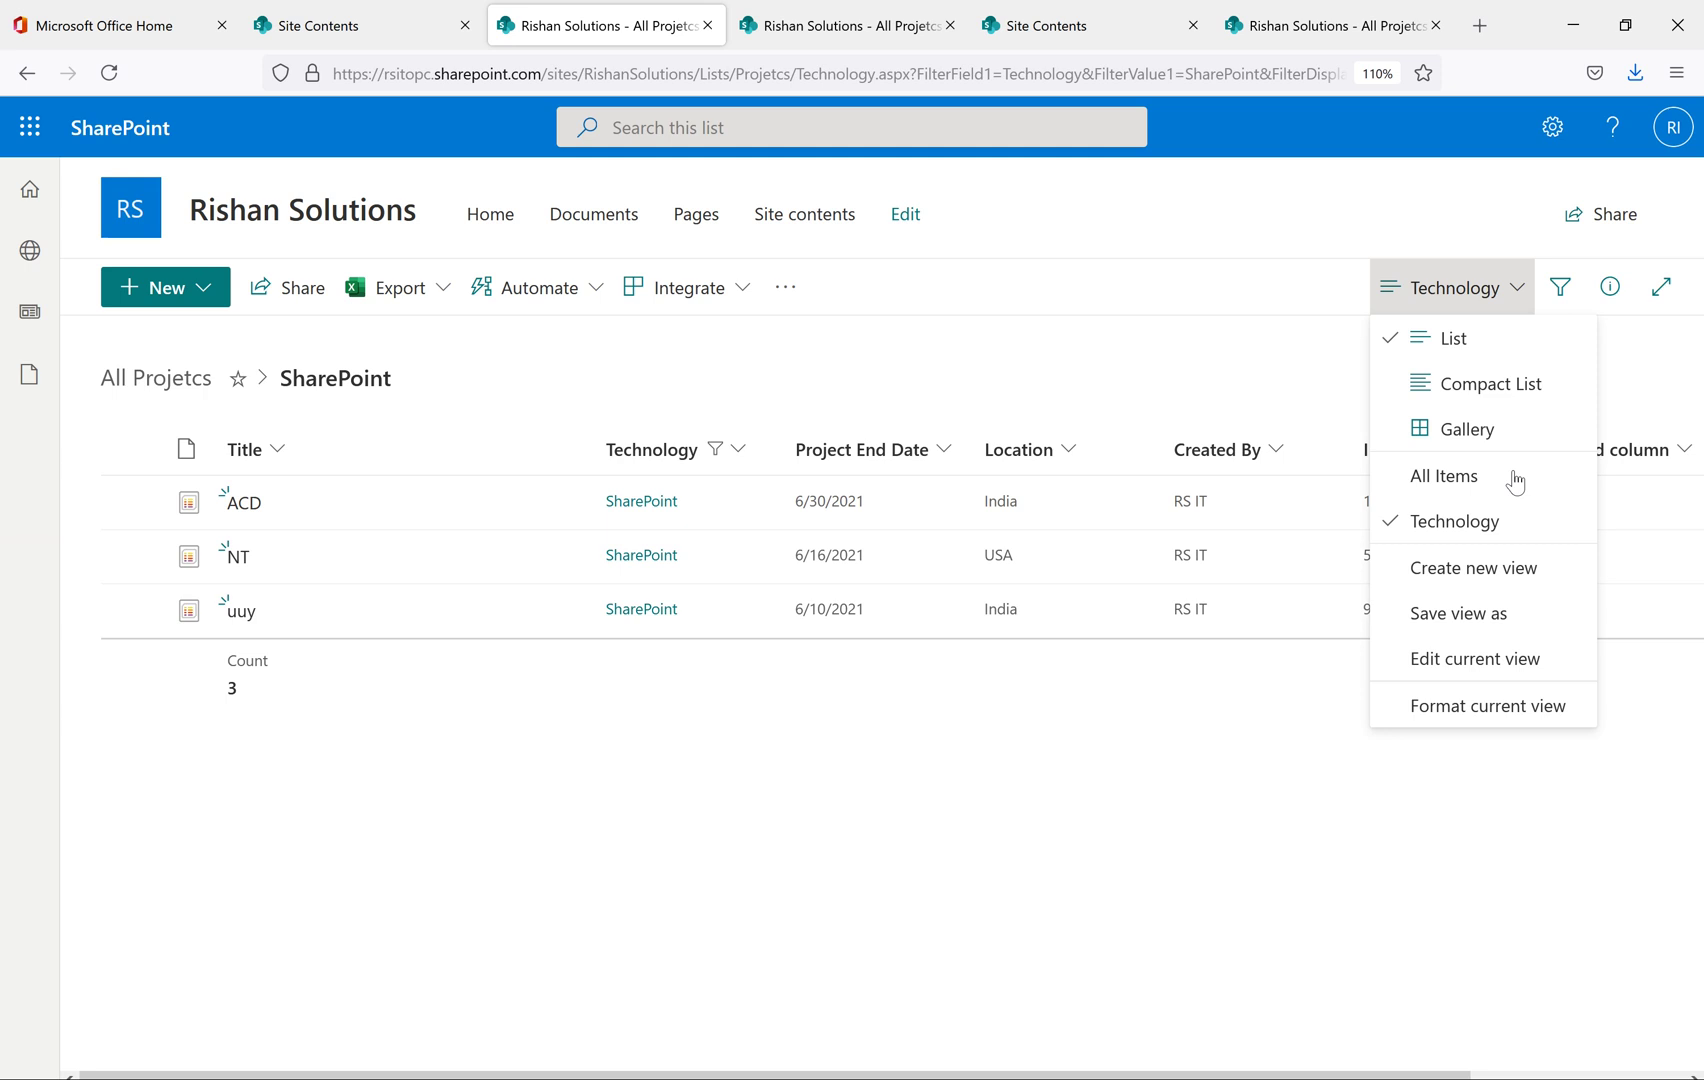
left_click(1457, 660)
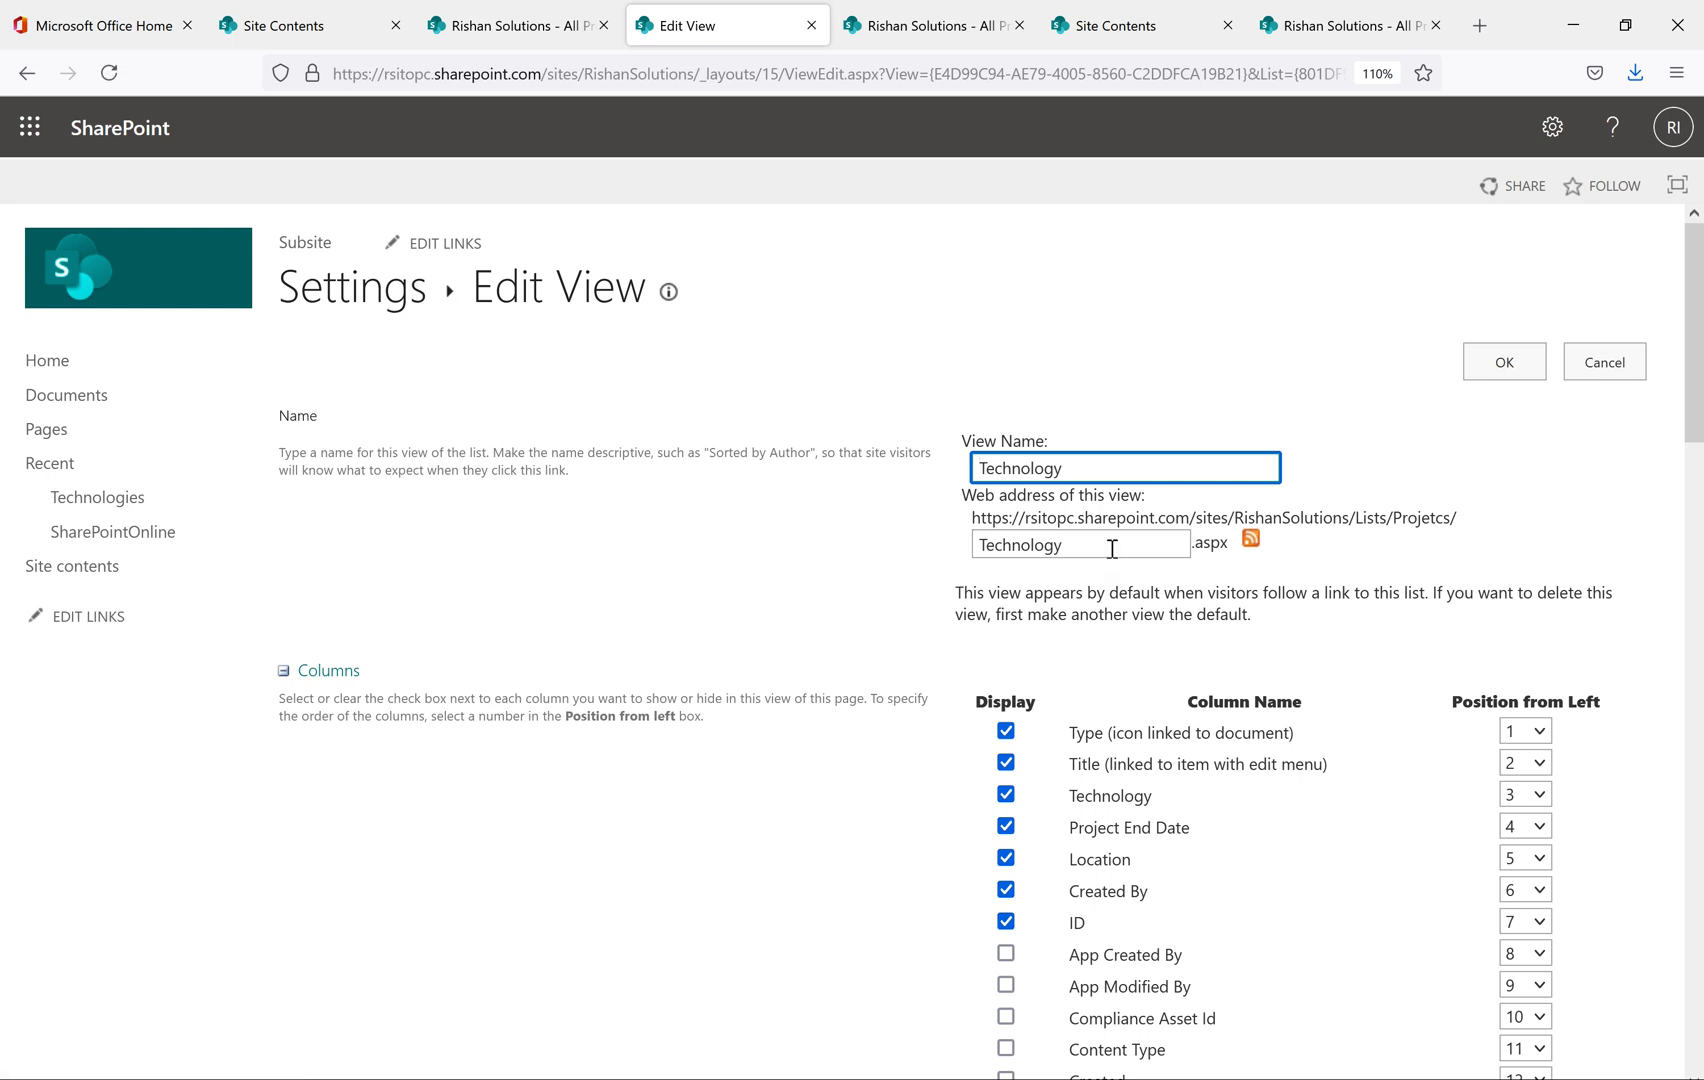
left_click_drag(1075, 544, 950, 546)
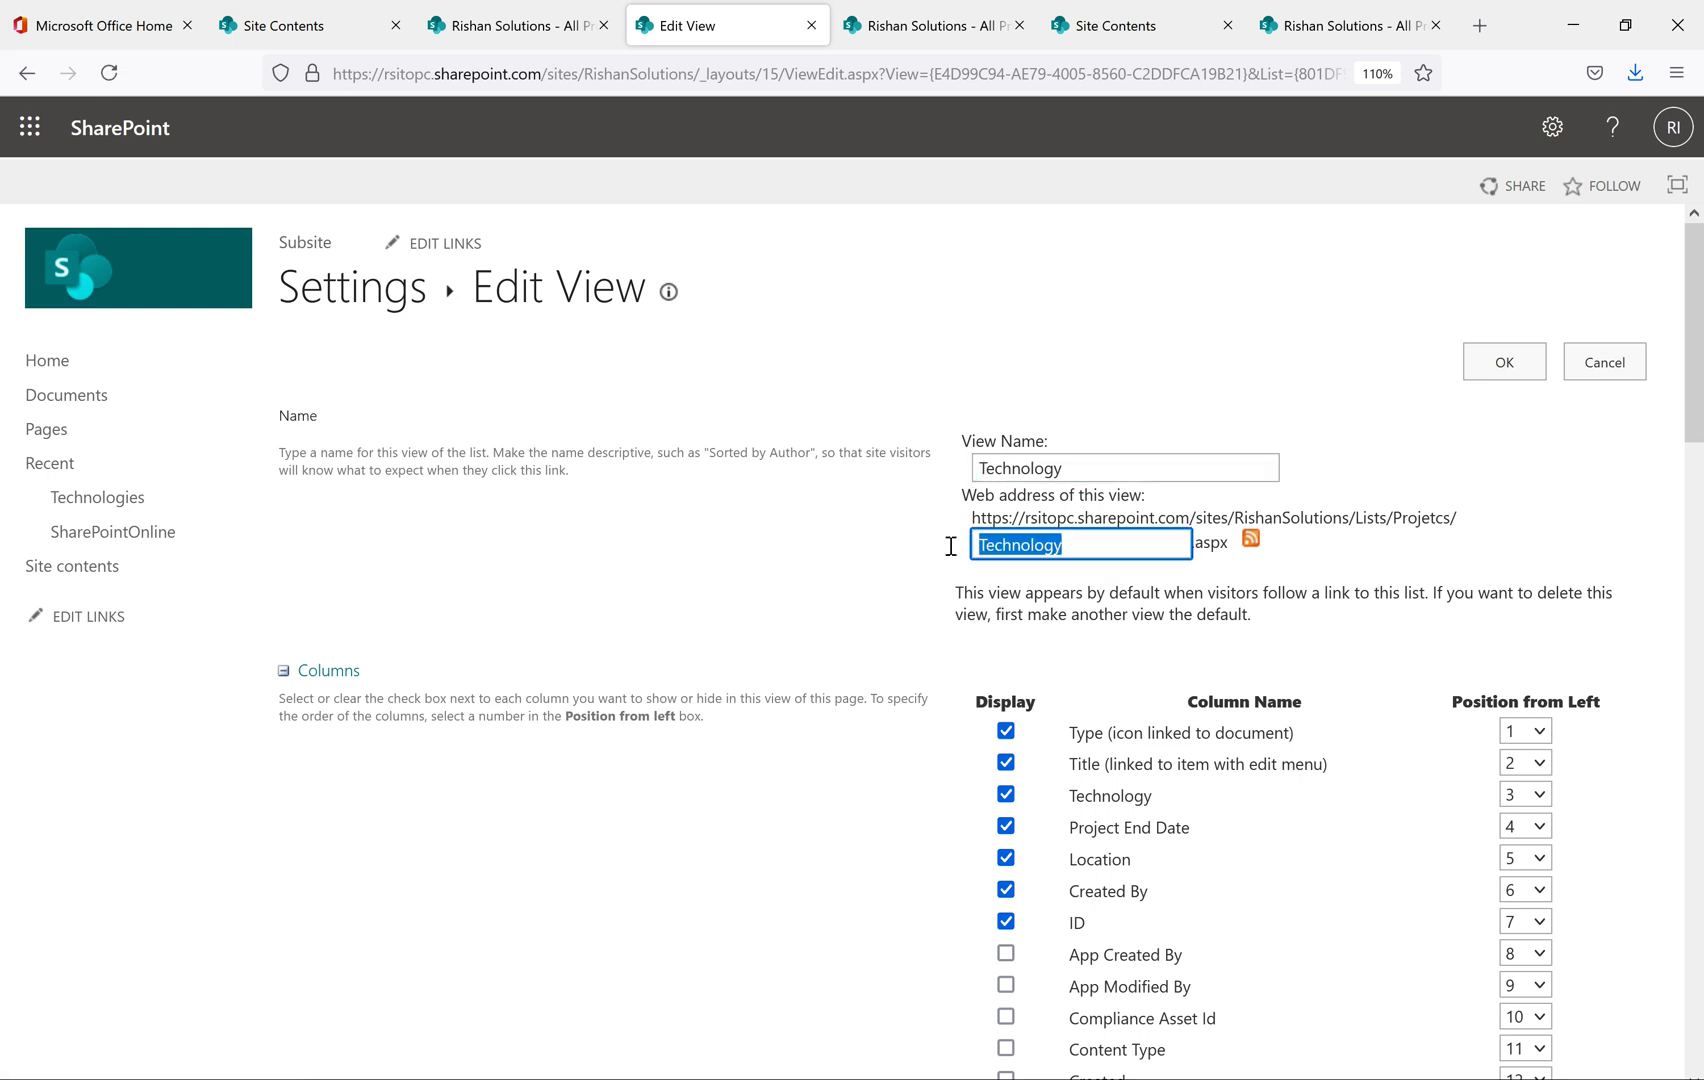
left_click(1132, 545)
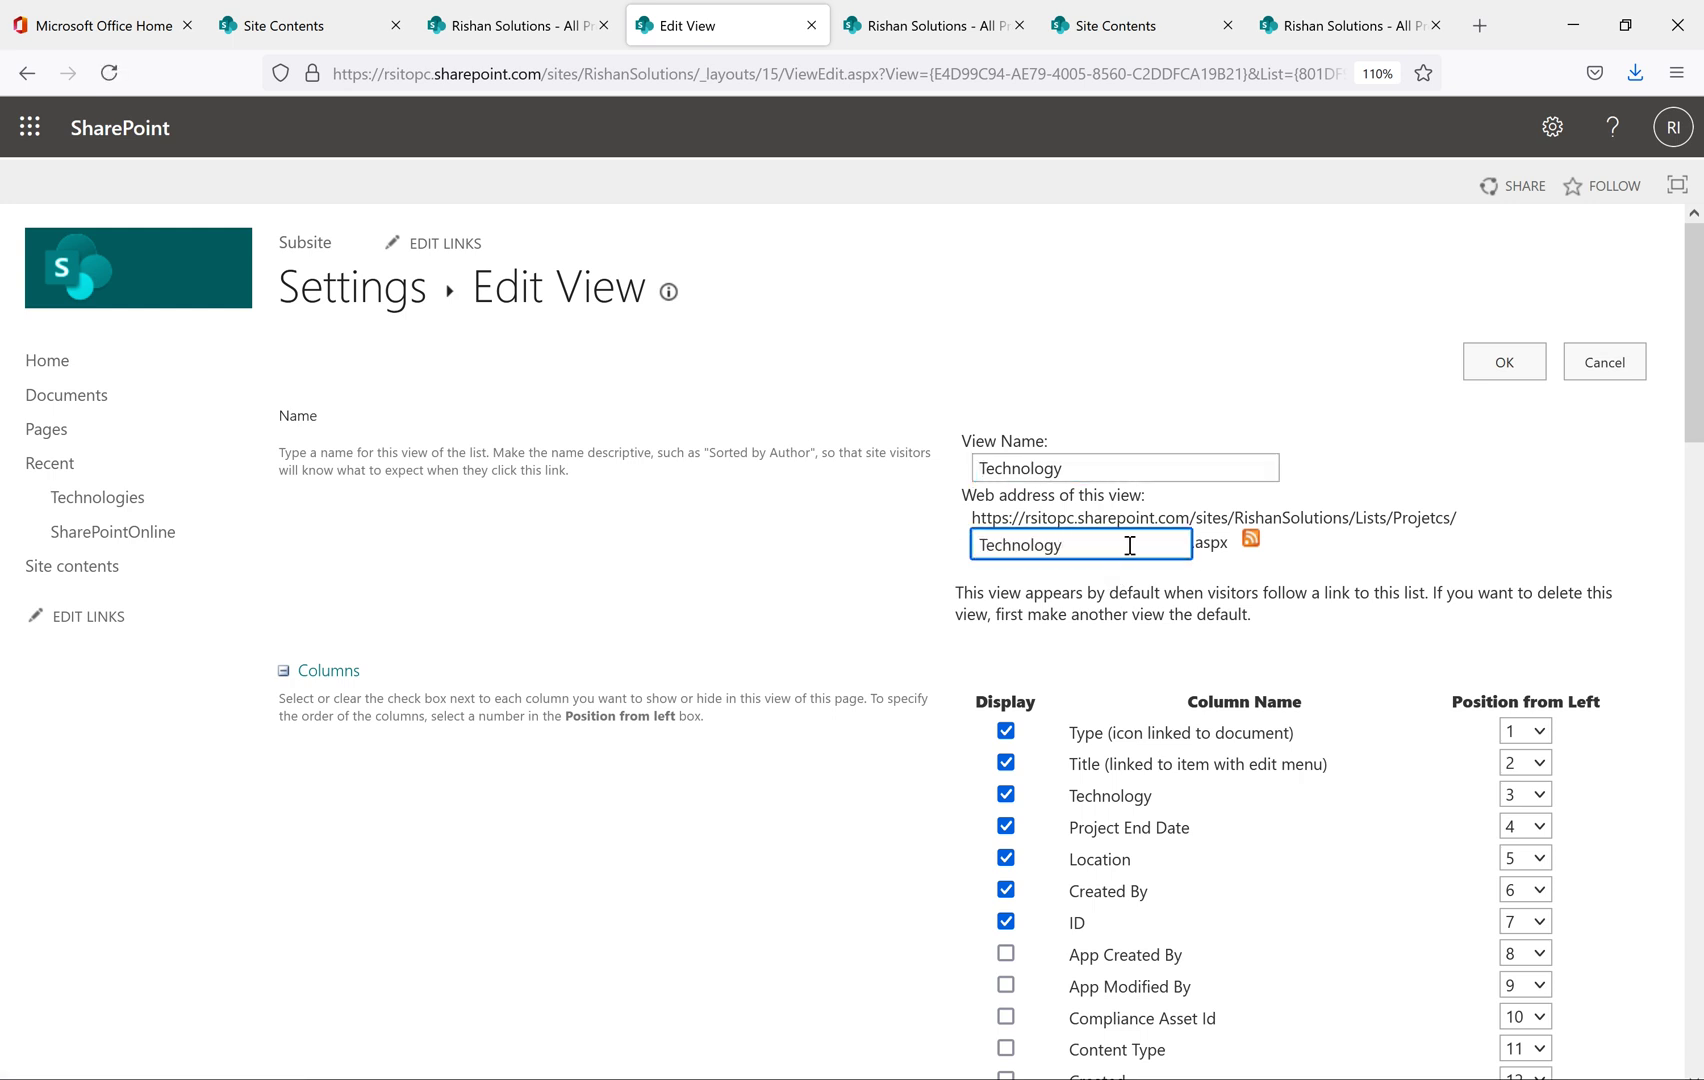
left_click_drag(1484, 523, 966, 523)
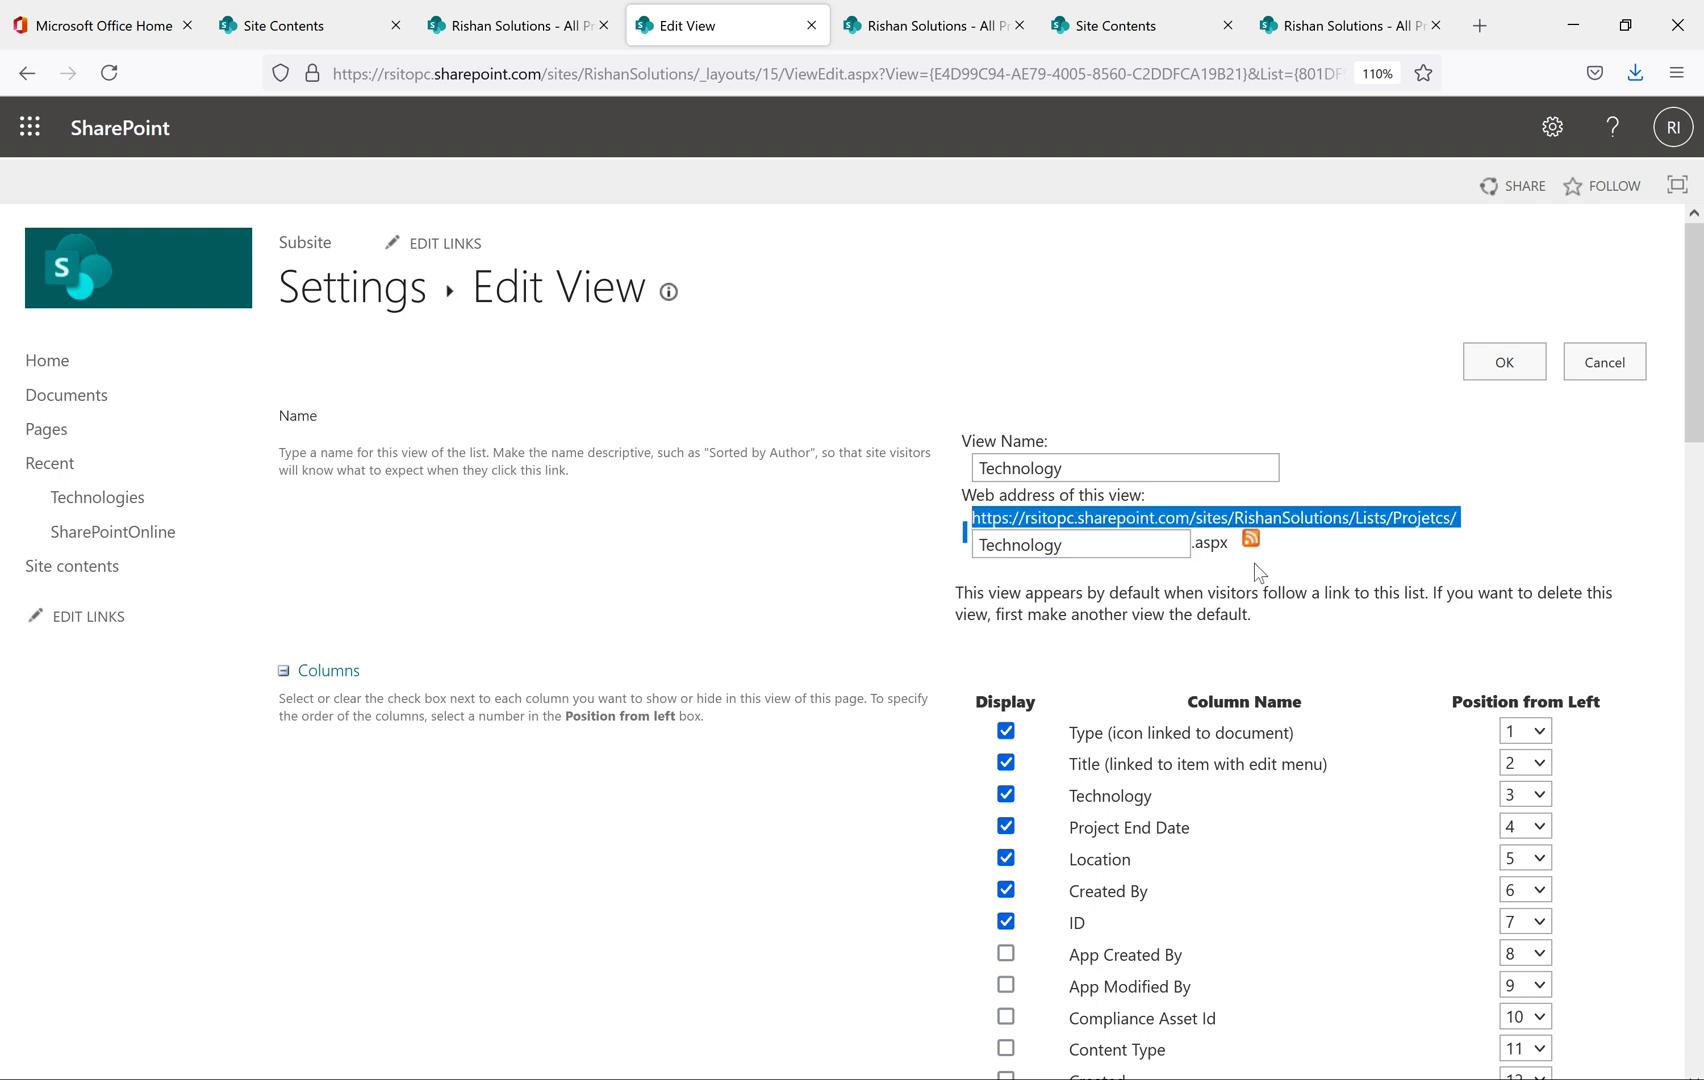
left_click(1172, 544)
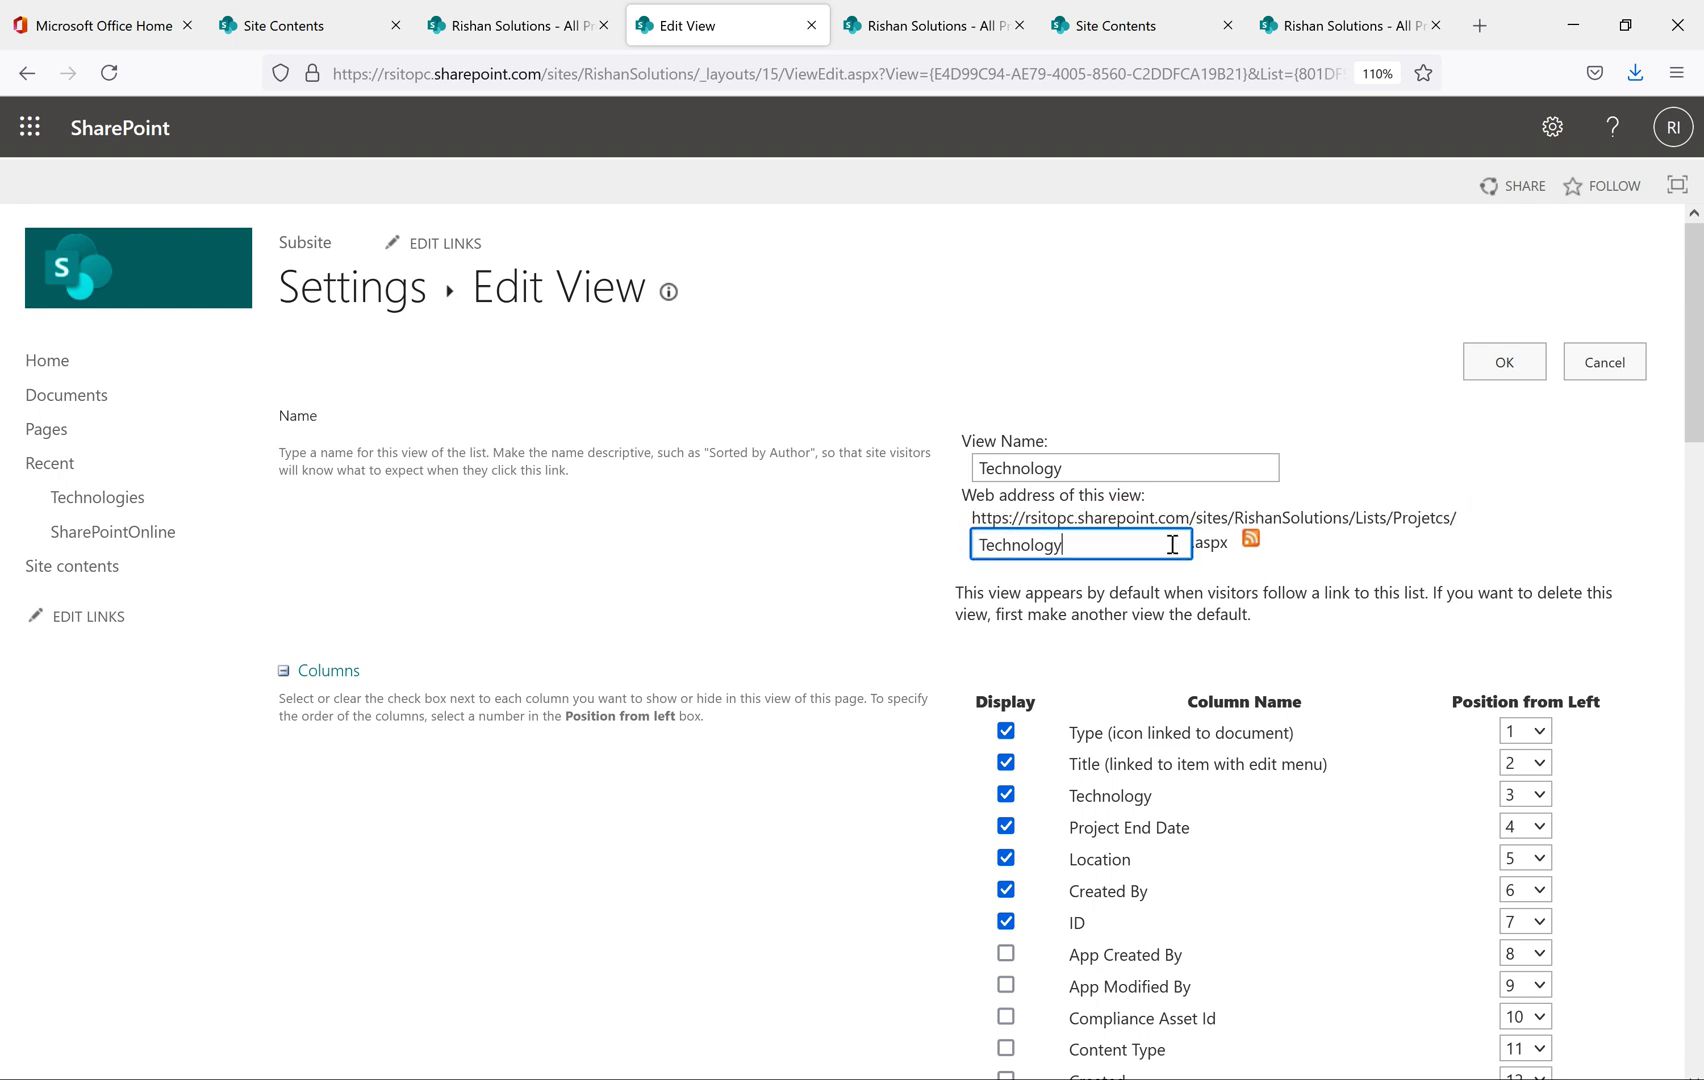
double_click(1041, 543)
left_click(790, 535)
Examine the Technology view's displayed columns, sort order and Location filter for India or USA
scroll(1360, 698, "down", 5)
scroll(1350, 696, "up", 1)
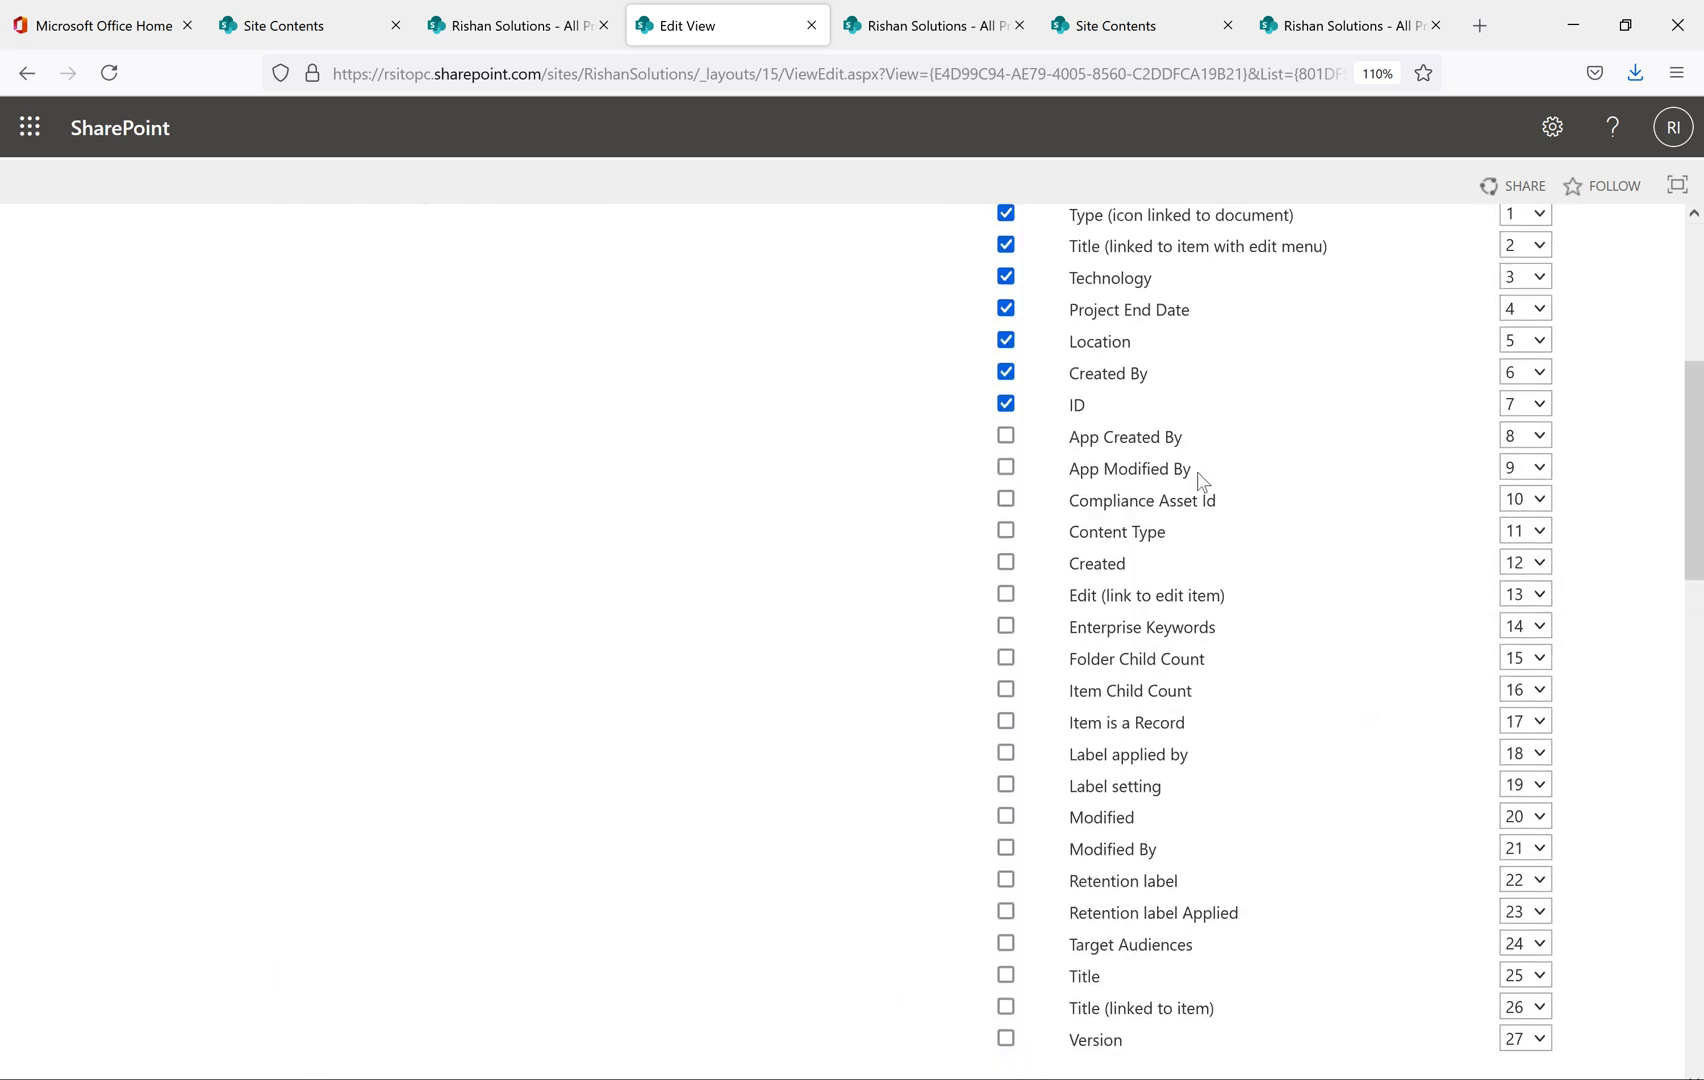
scroll(1055, 610, "up", 3)
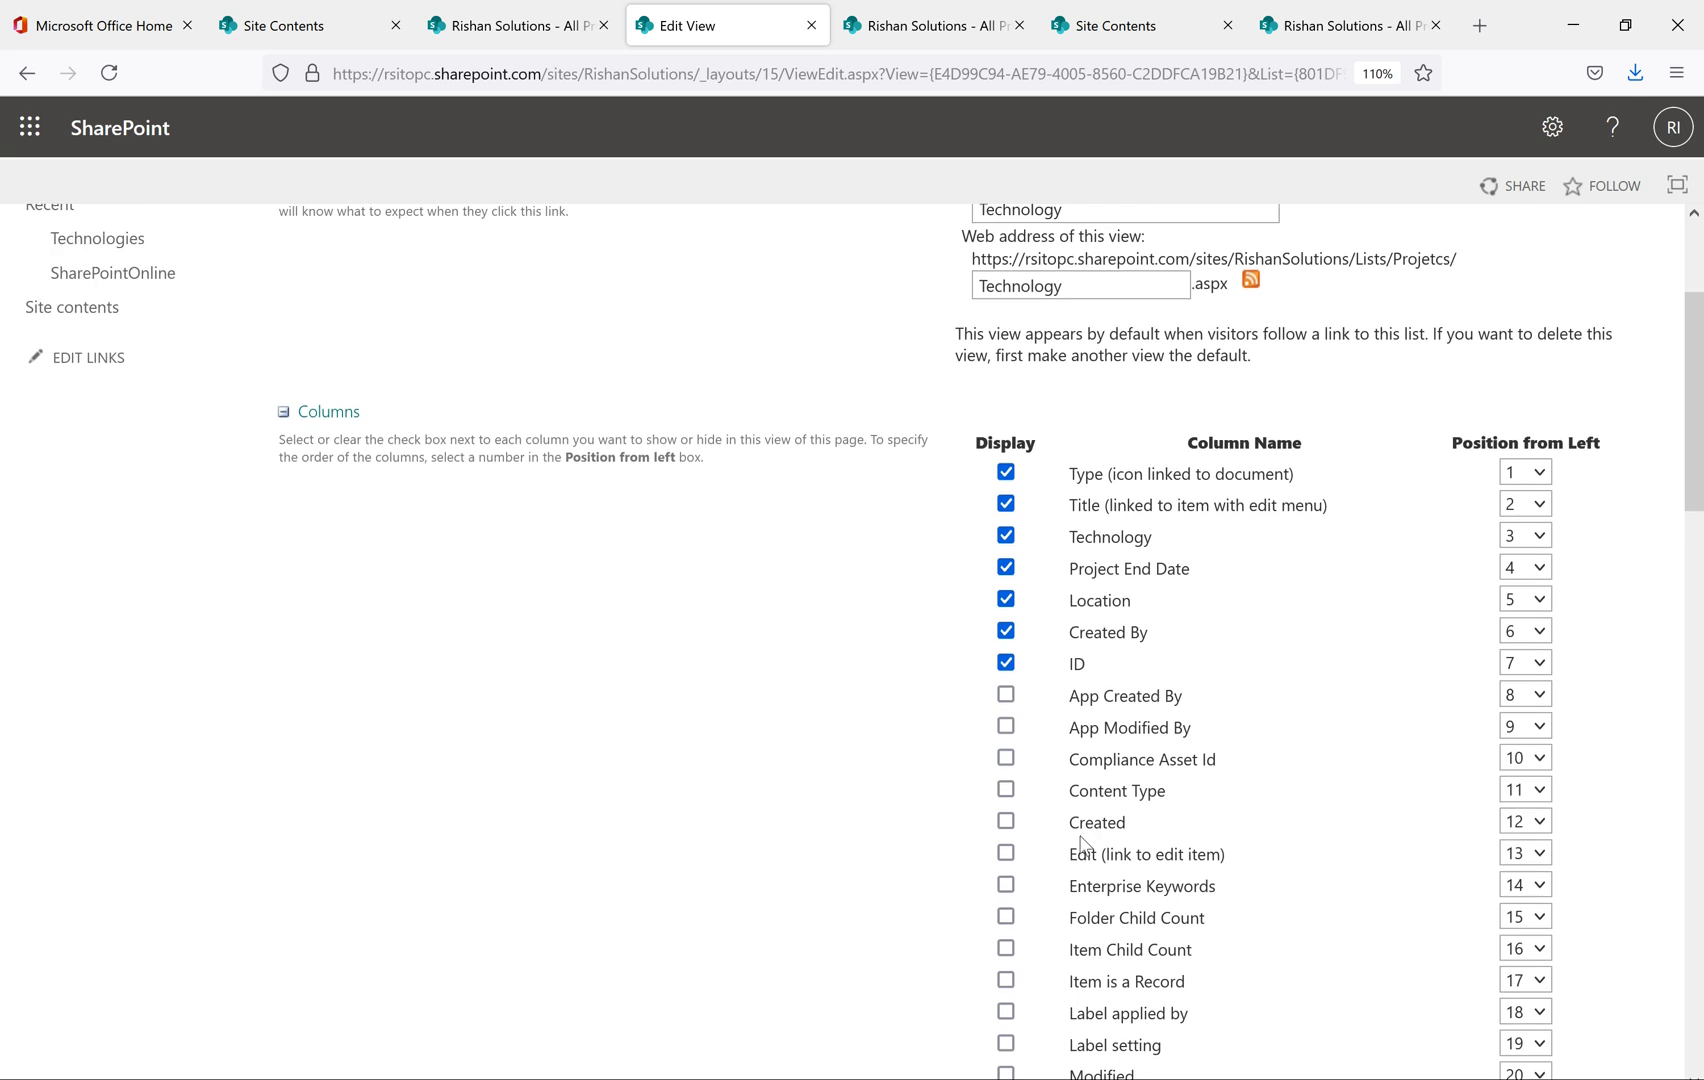
scroll(1055, 650, "down", 9)
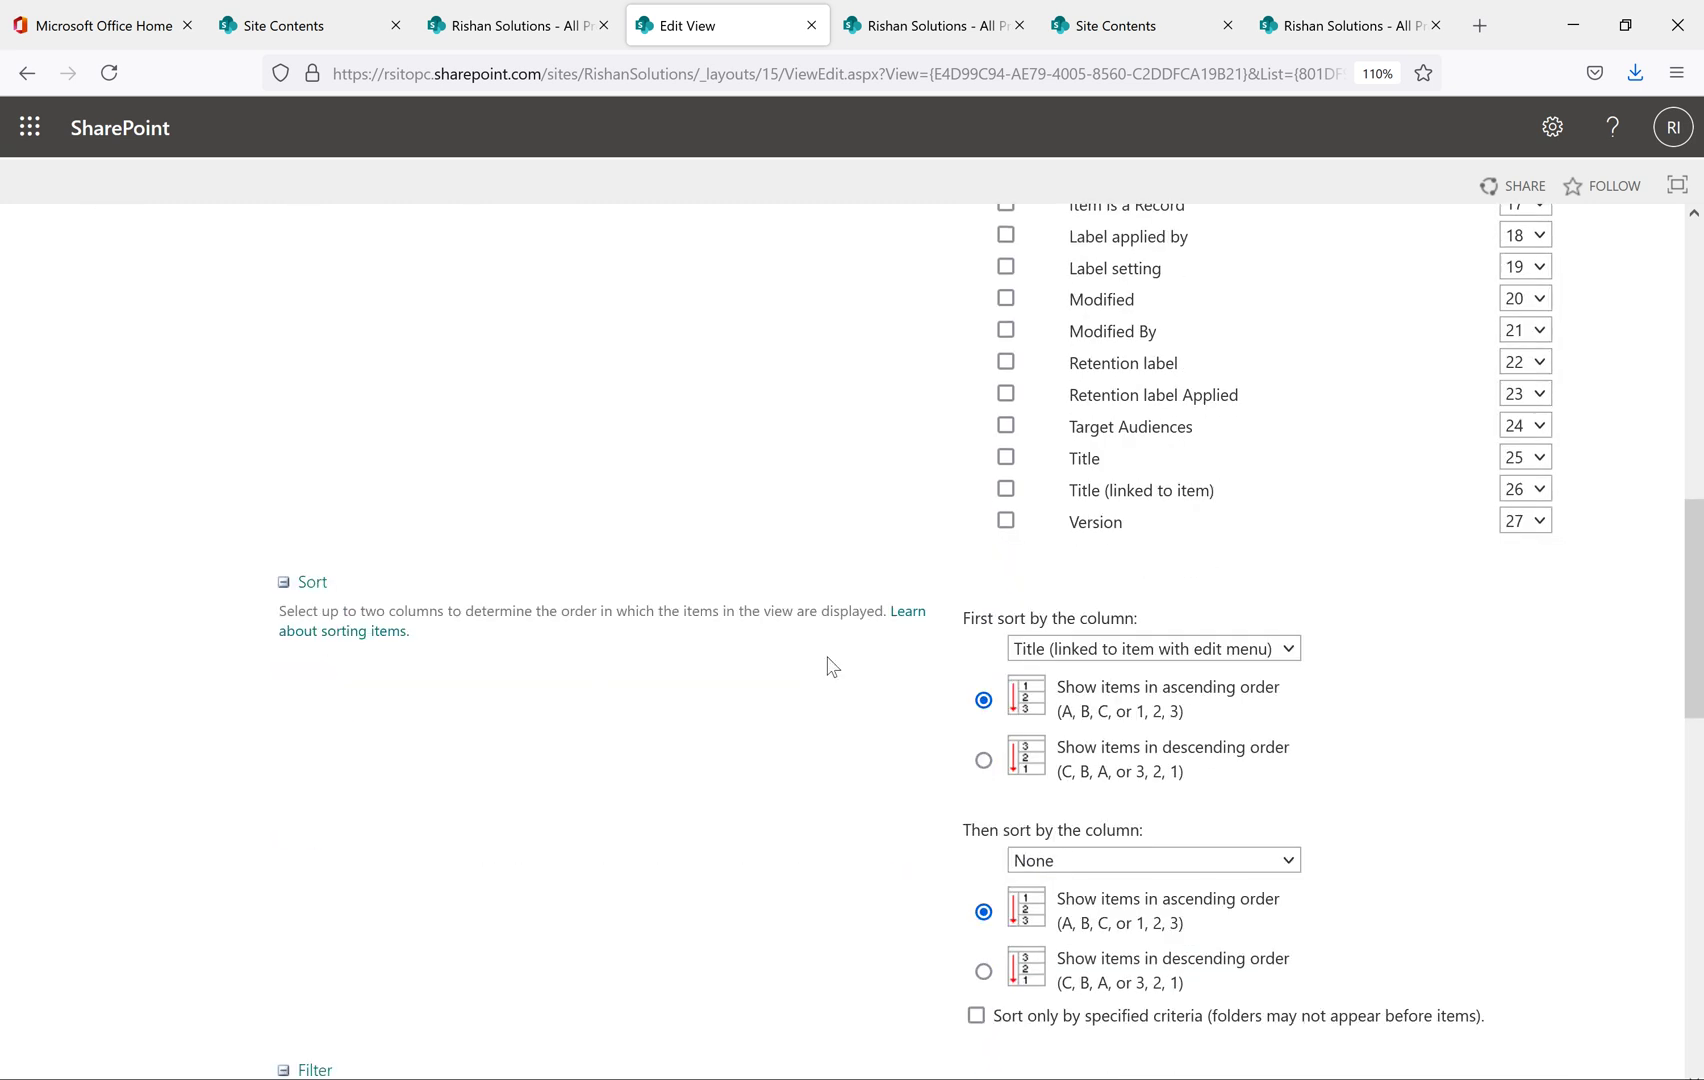
scroll(1055, 752, "down", 7)
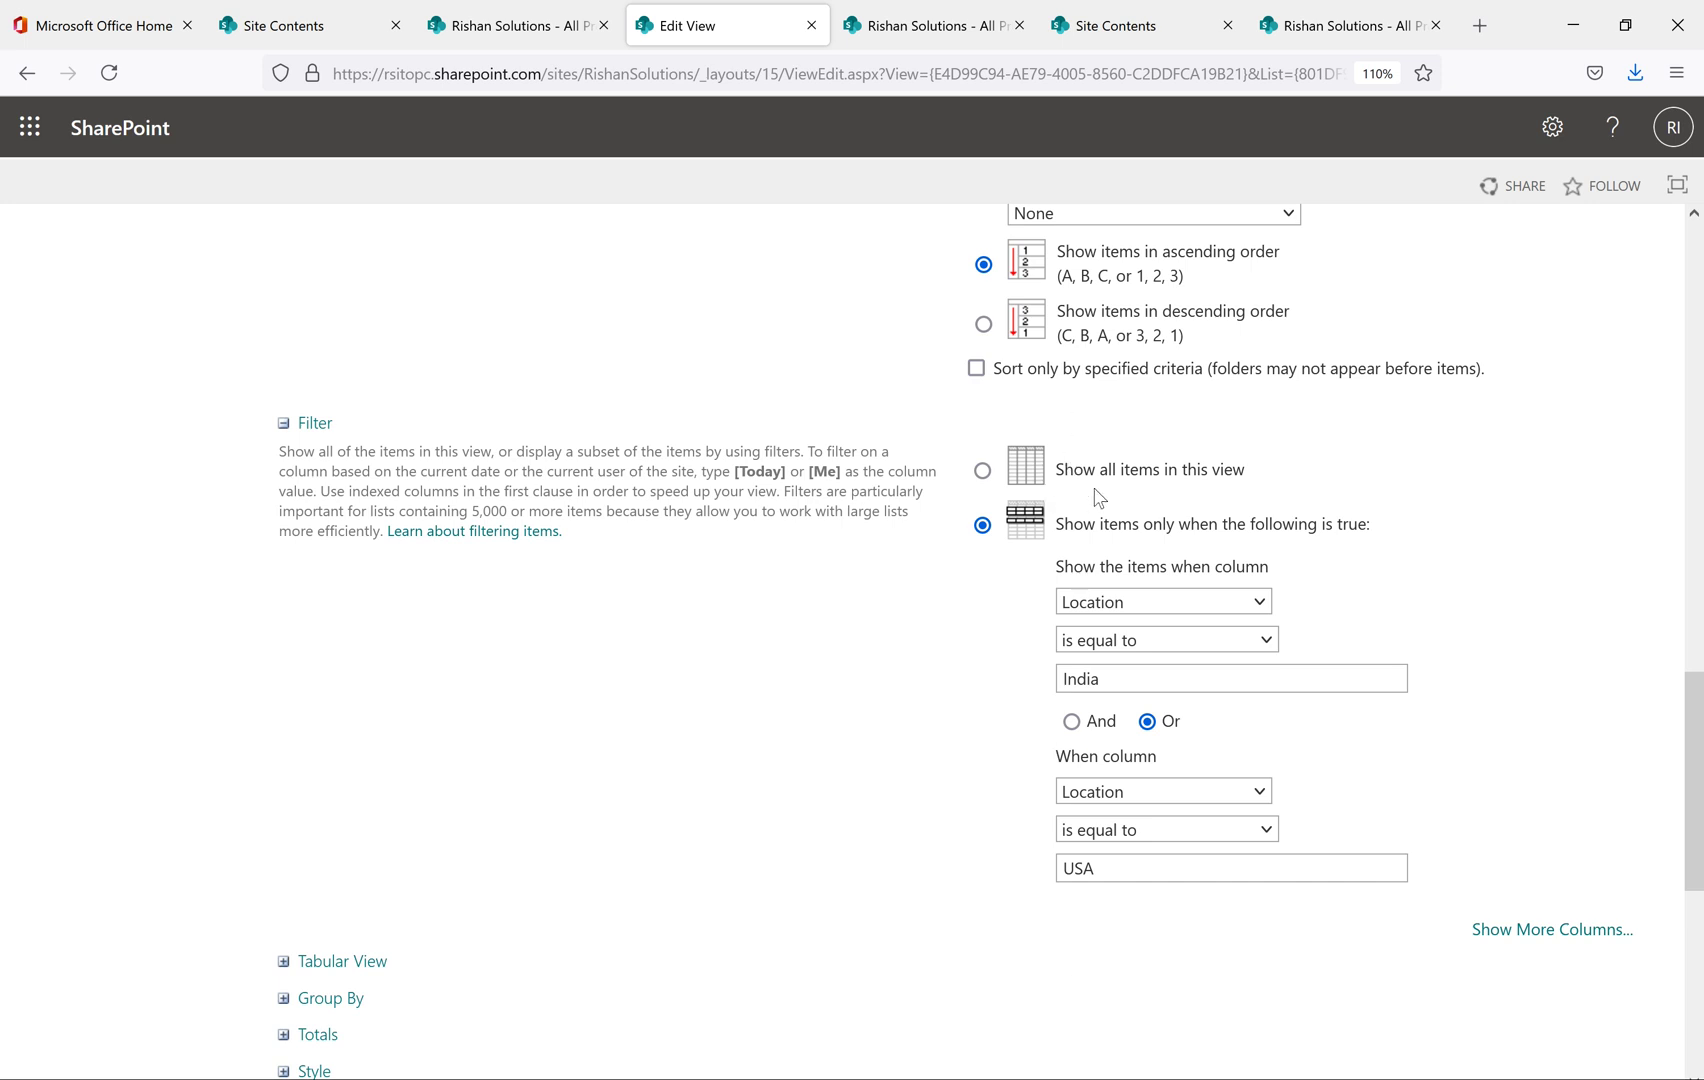
scroll(1460, 590, "down", 1)
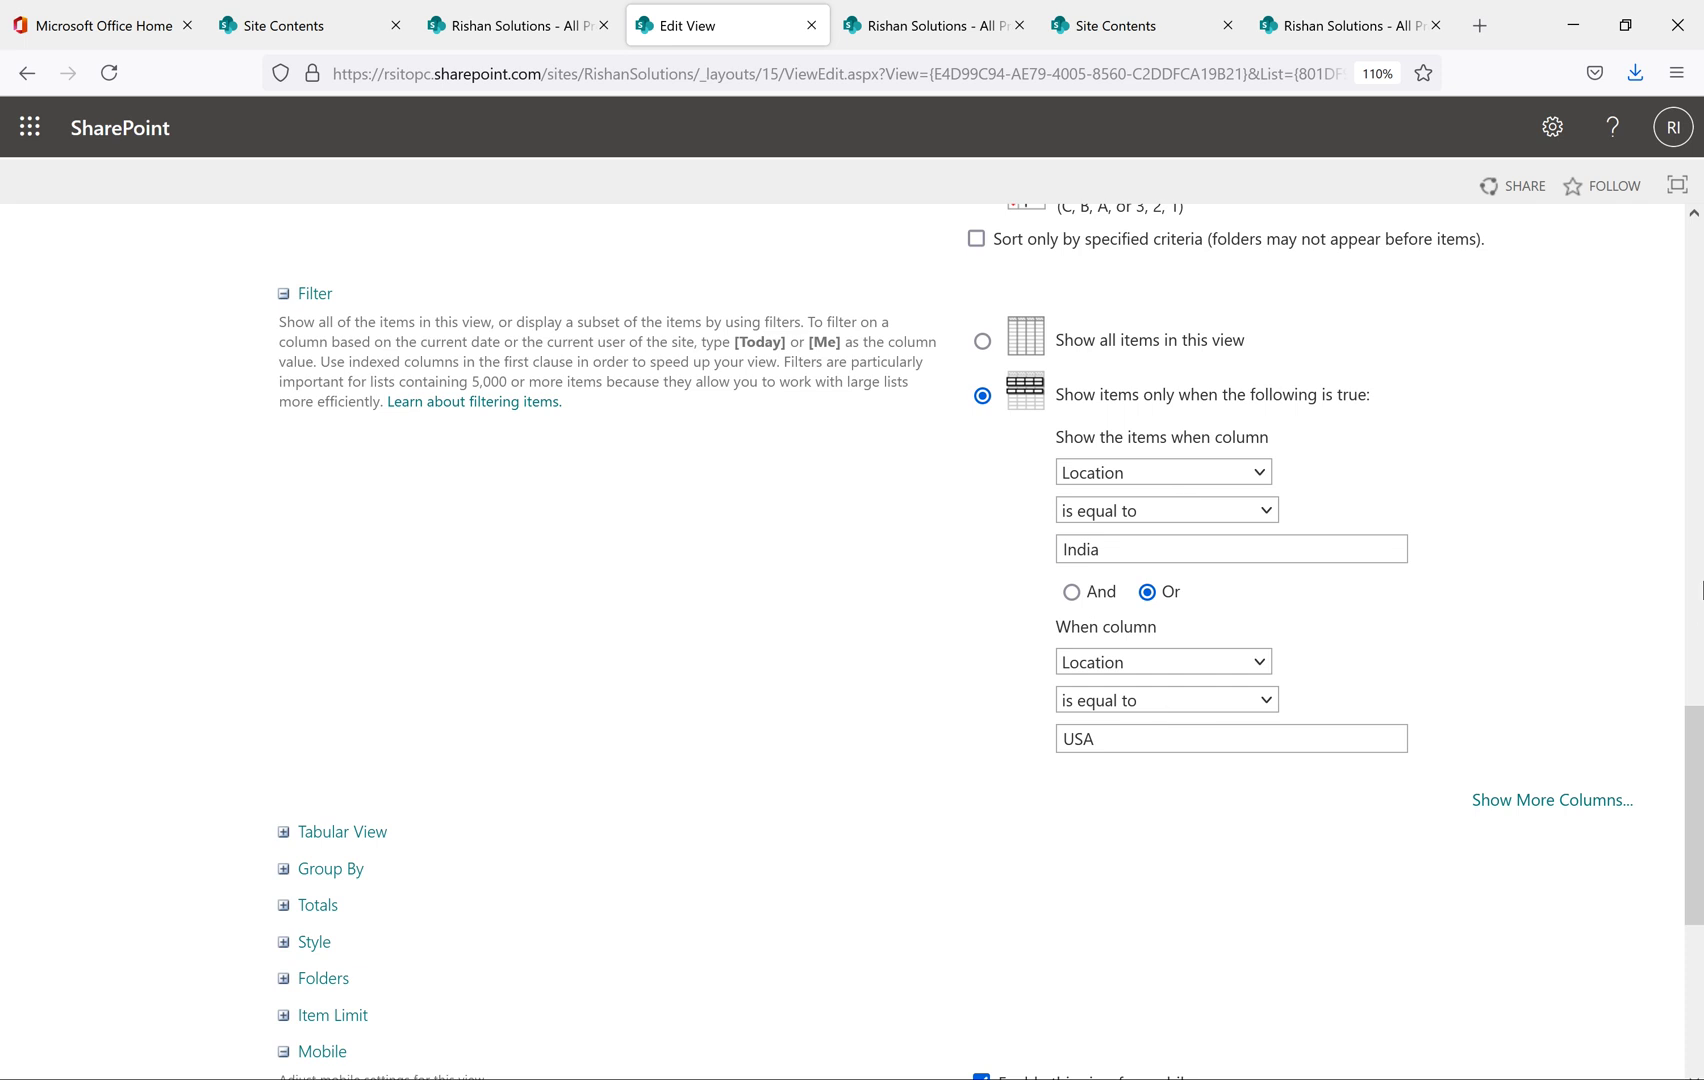
Reveal additional blank filter conditions below the USA condition until no more columns can be added
scroll(1700, 590, "down", 2)
left_click(1567, 672)
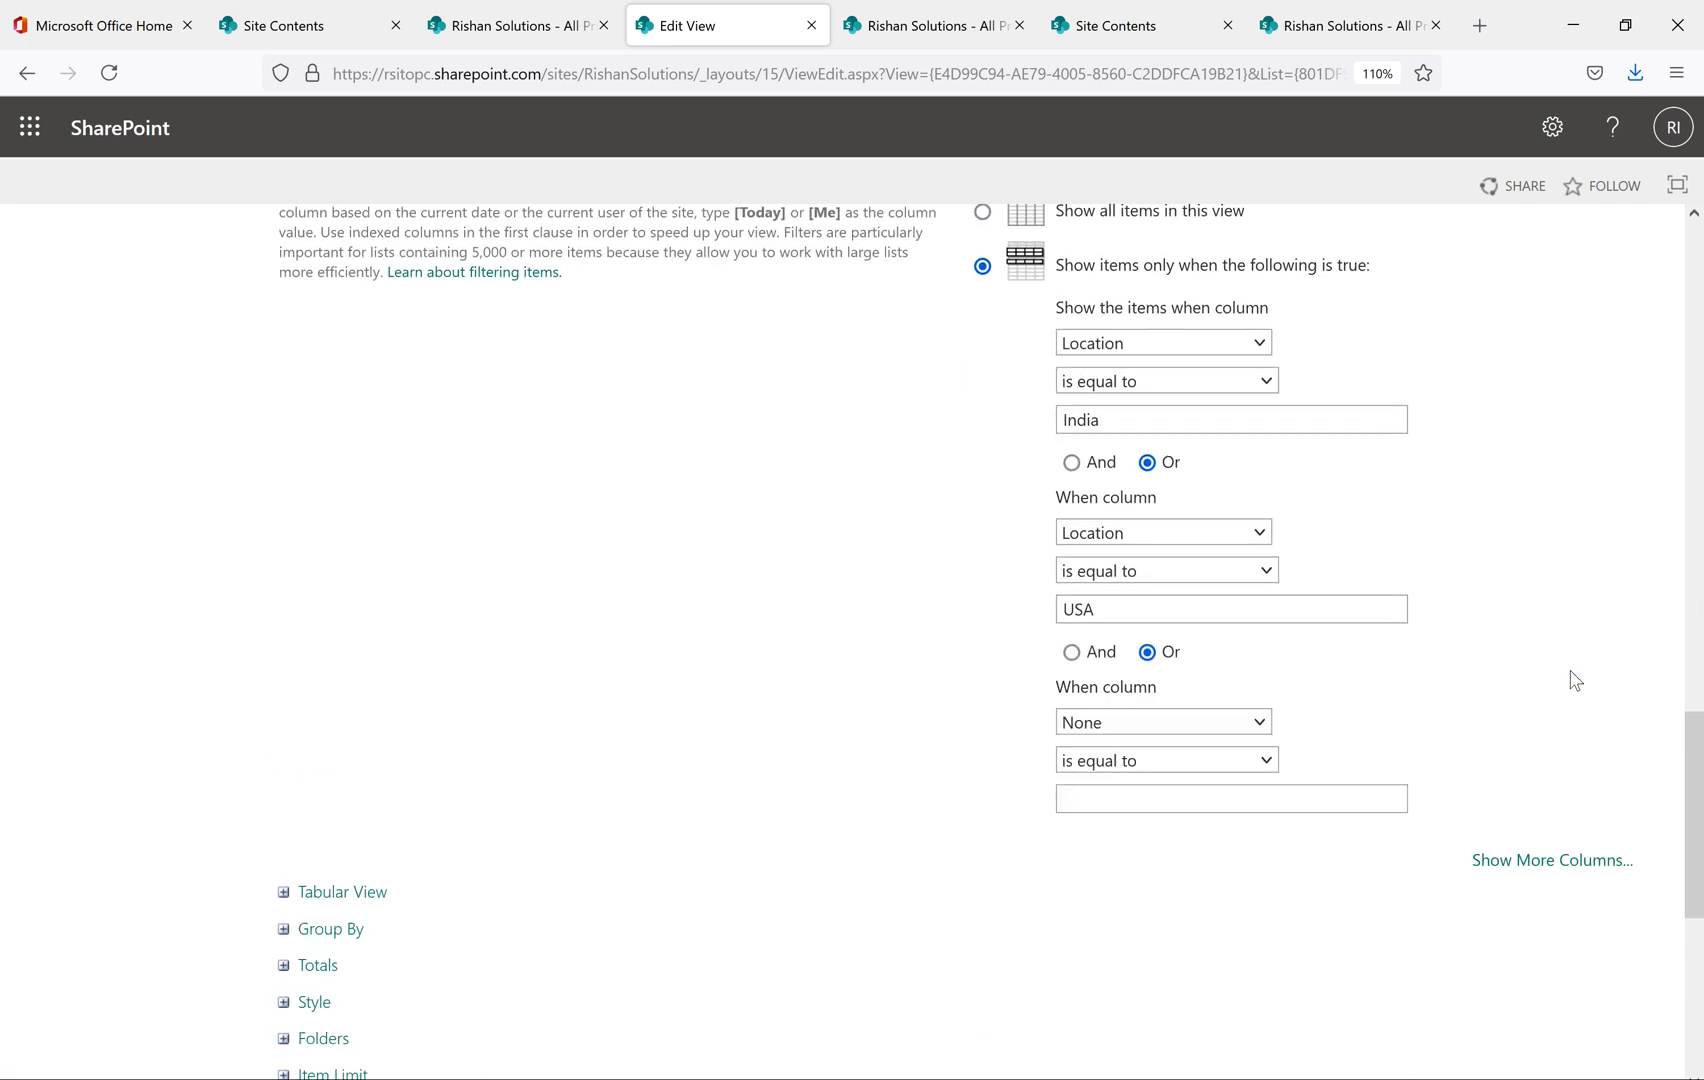
scroll(1575, 680, "down", 2)
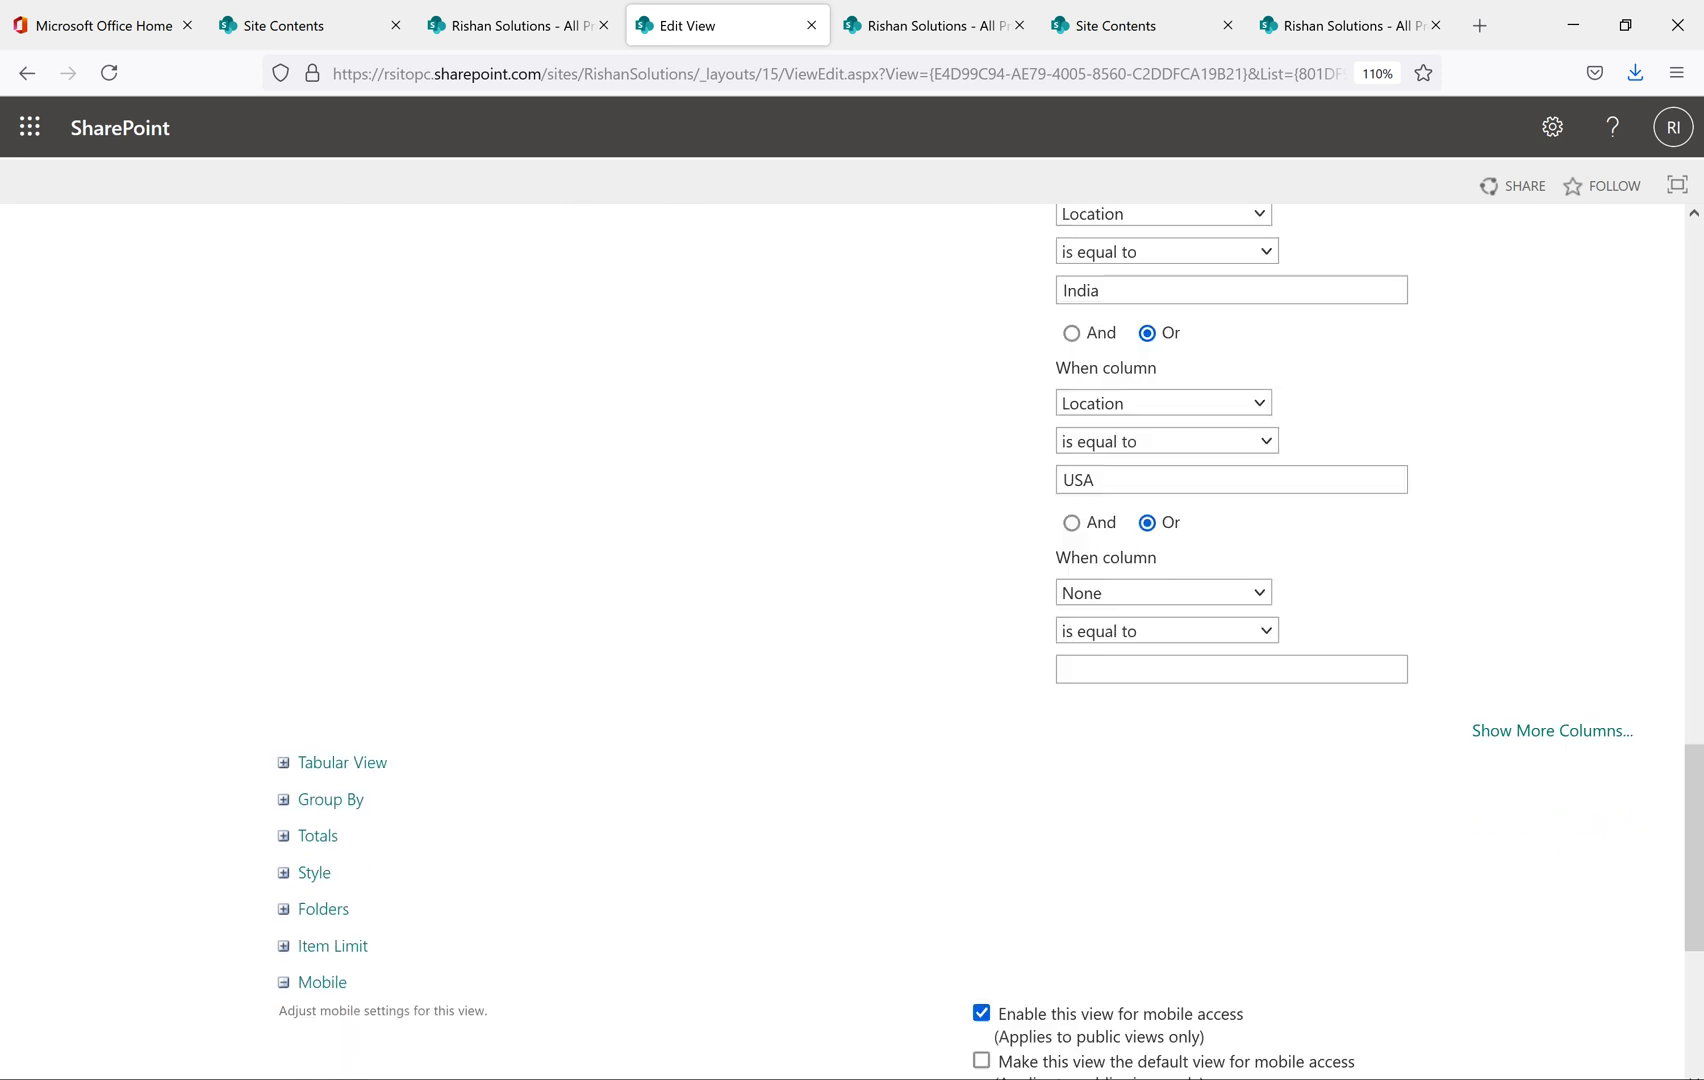
left_click(1543, 735)
scroll(1400, 730, "down", 6)
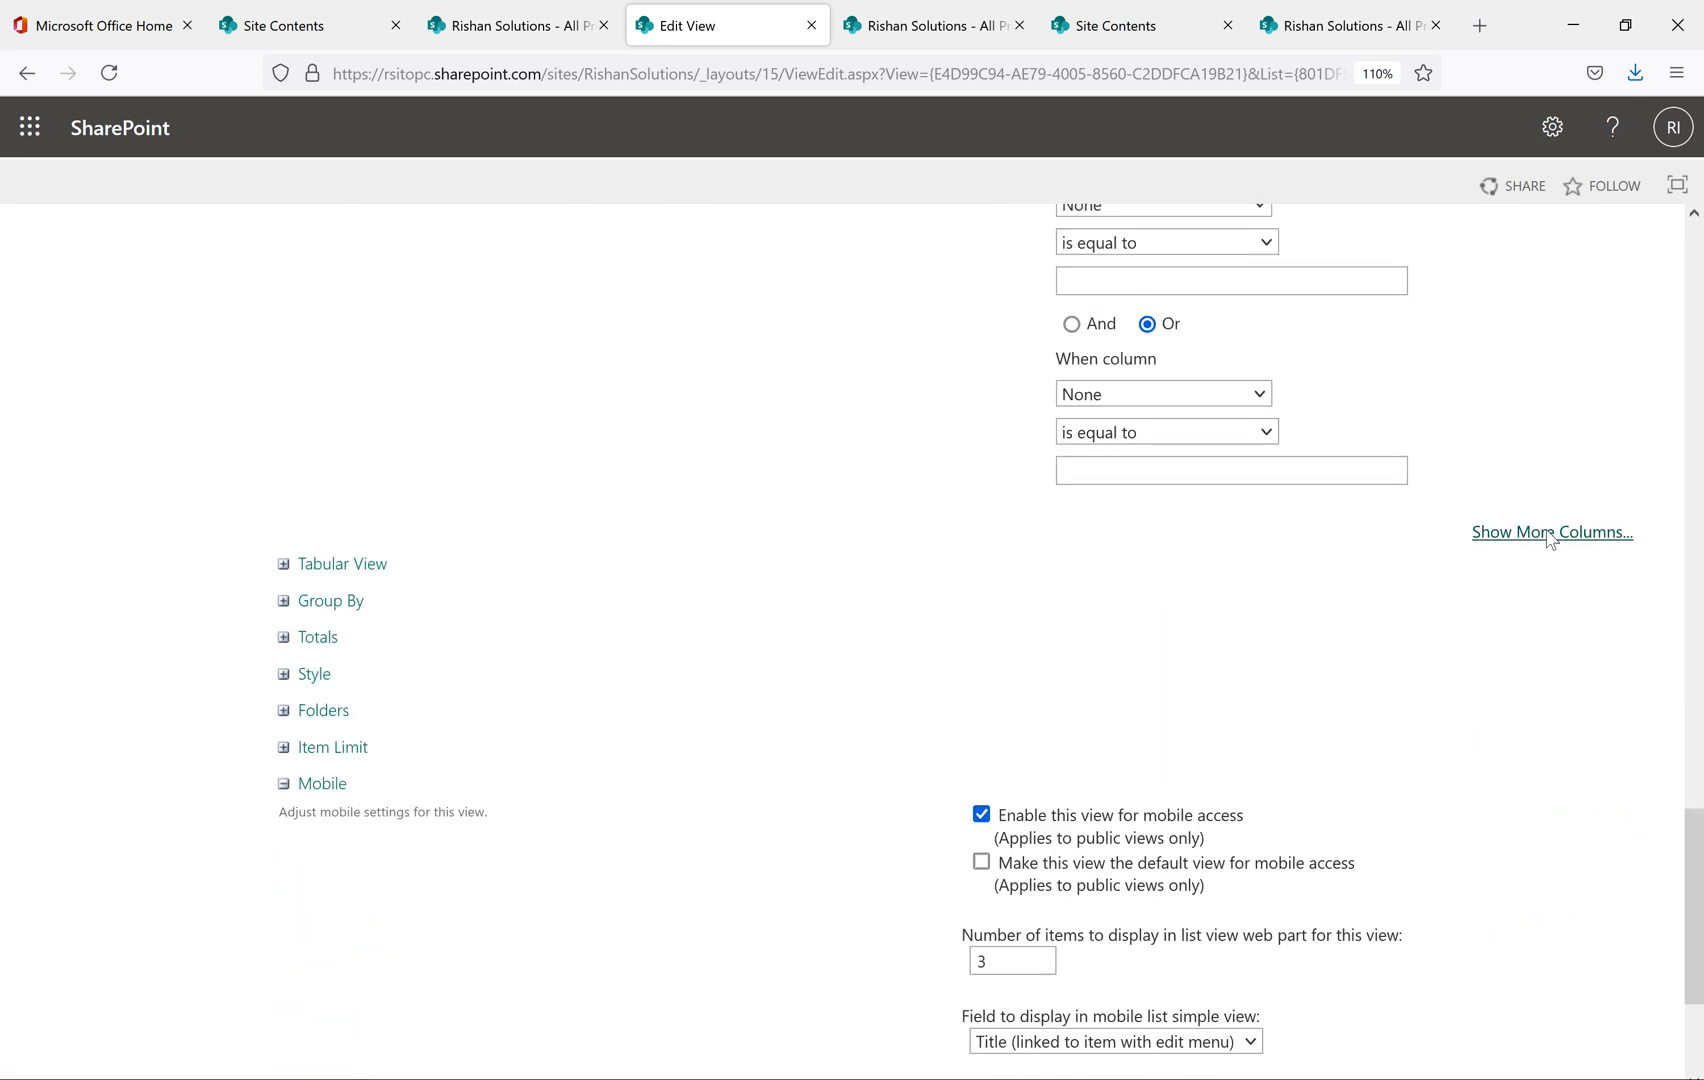
left_click(1550, 540)
left_click(1525, 722)
scroll(1540, 710, "down", 4)
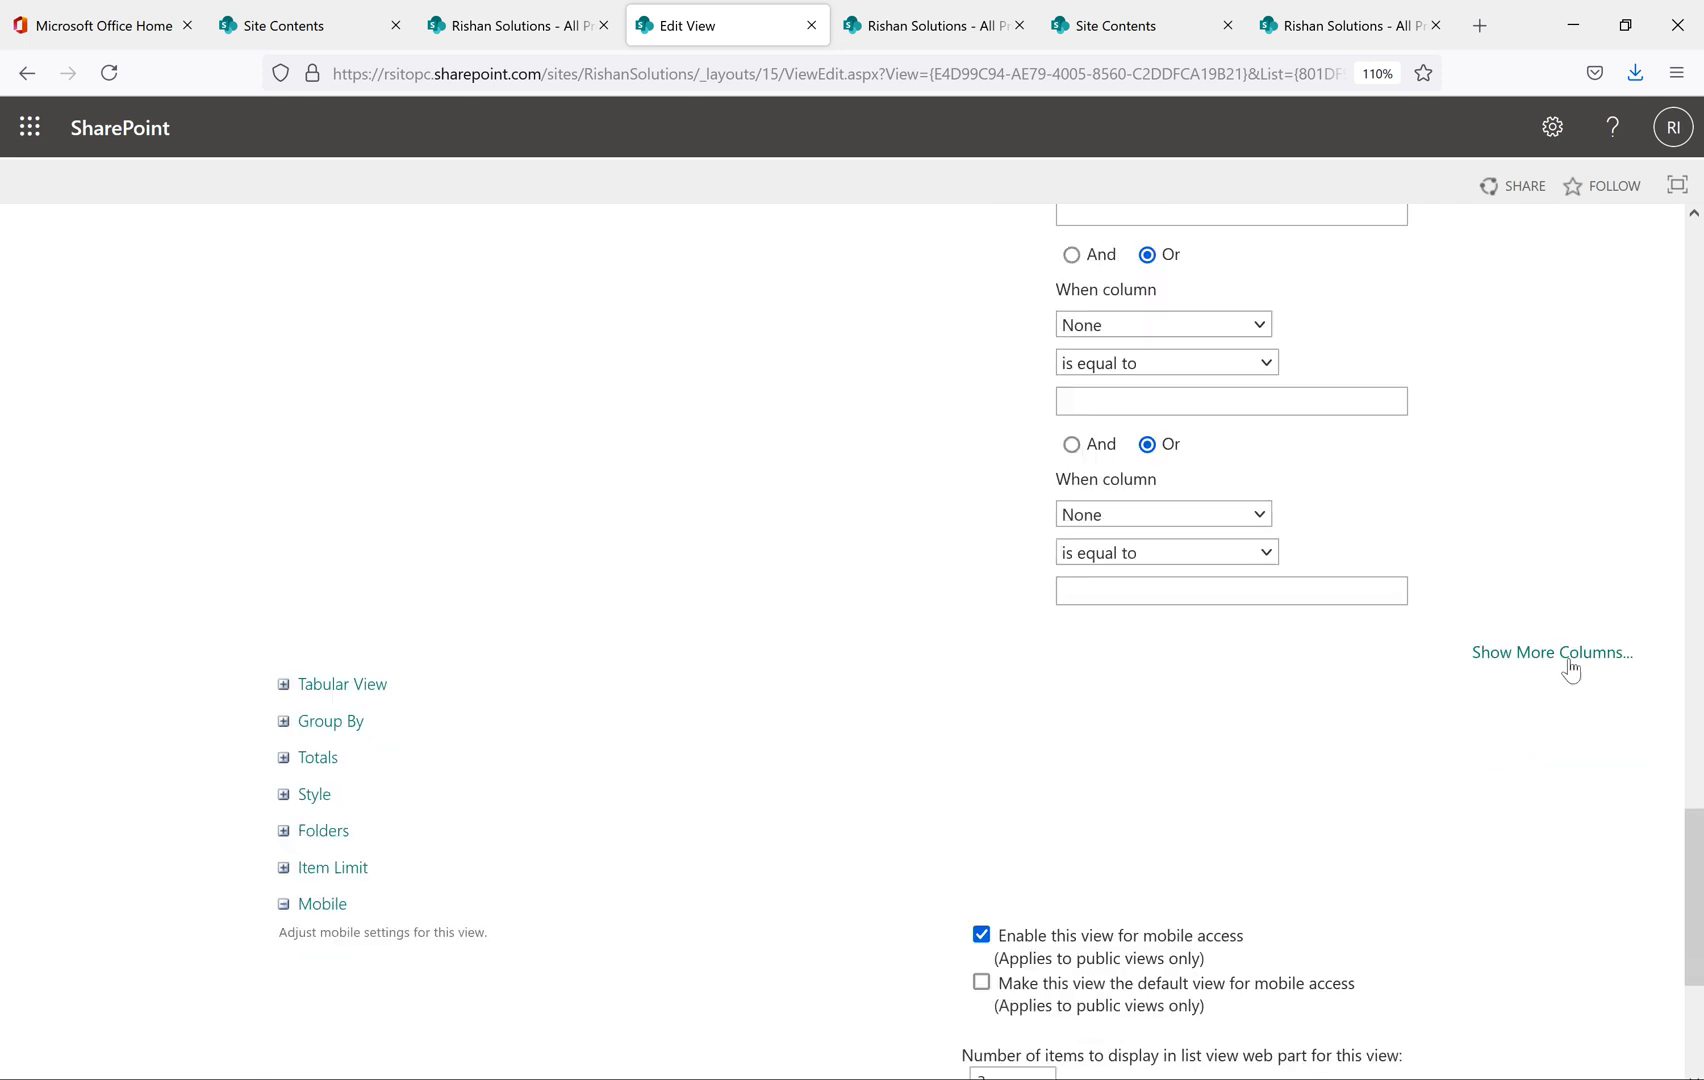
left_click(1570, 665)
left_click(1552, 848)
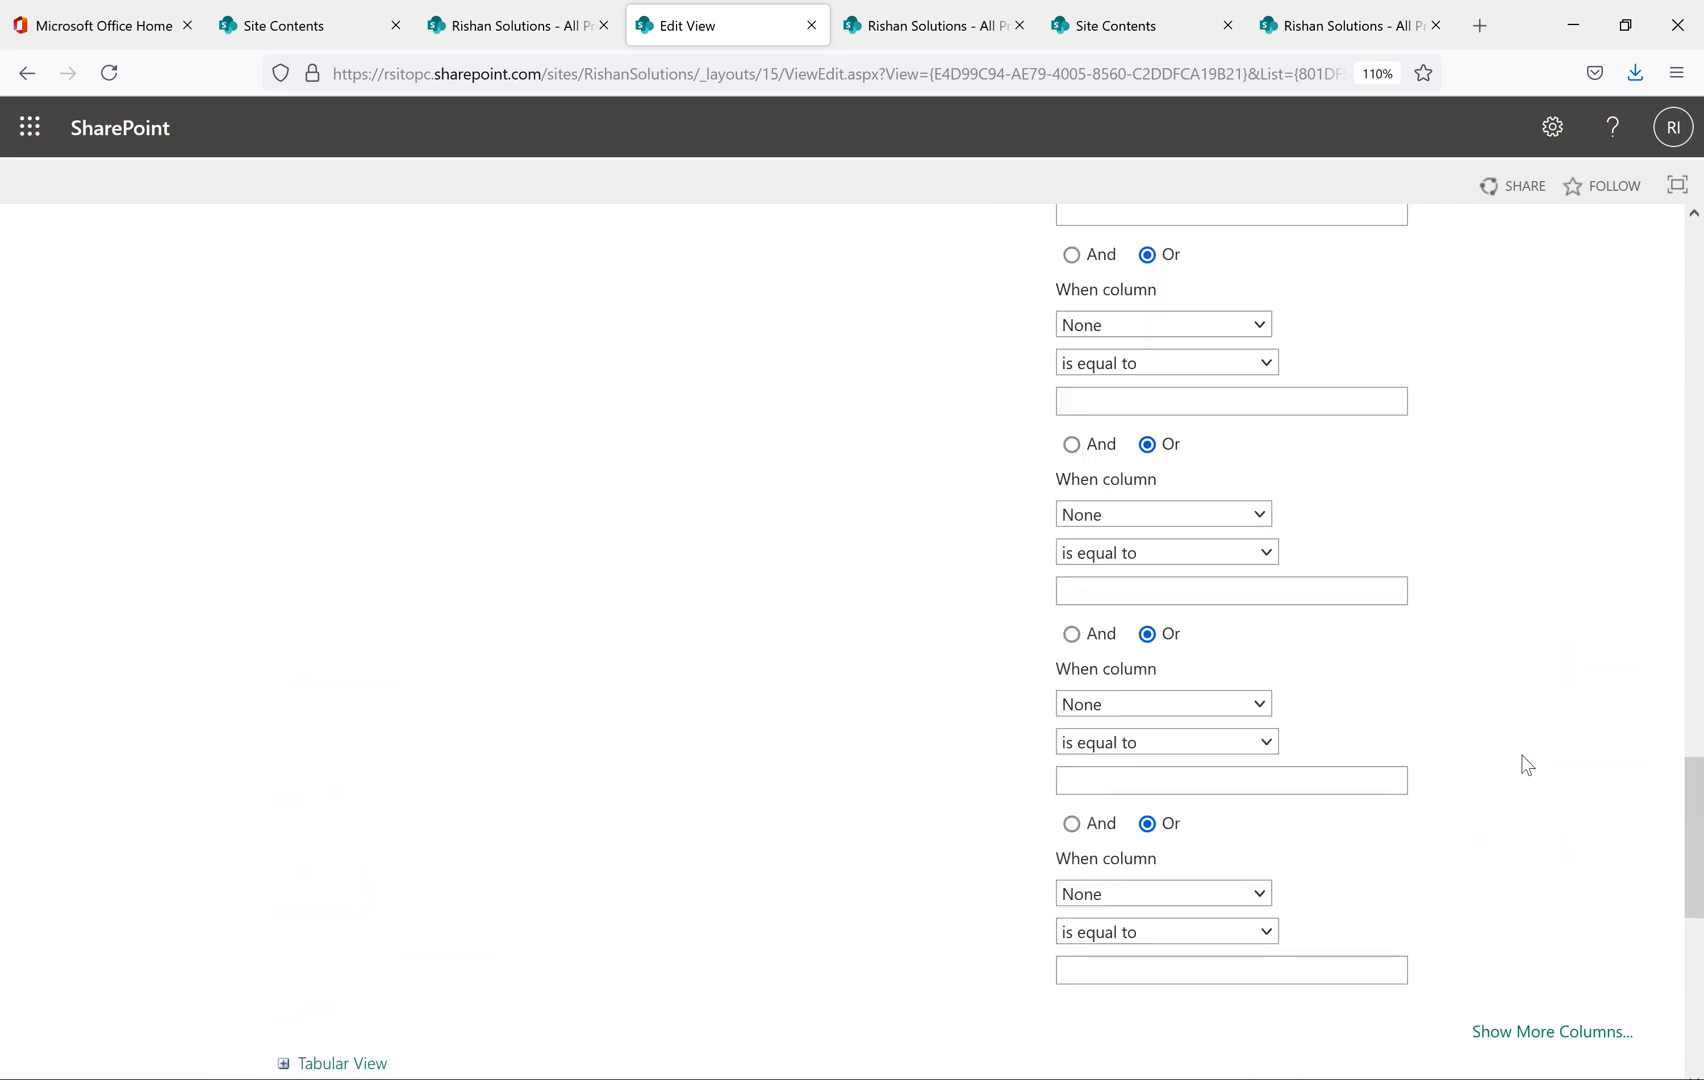
scroll(1570, 648, "down", 6)
left_click(1570, 646)
scroll(1525, 740, "down", 3)
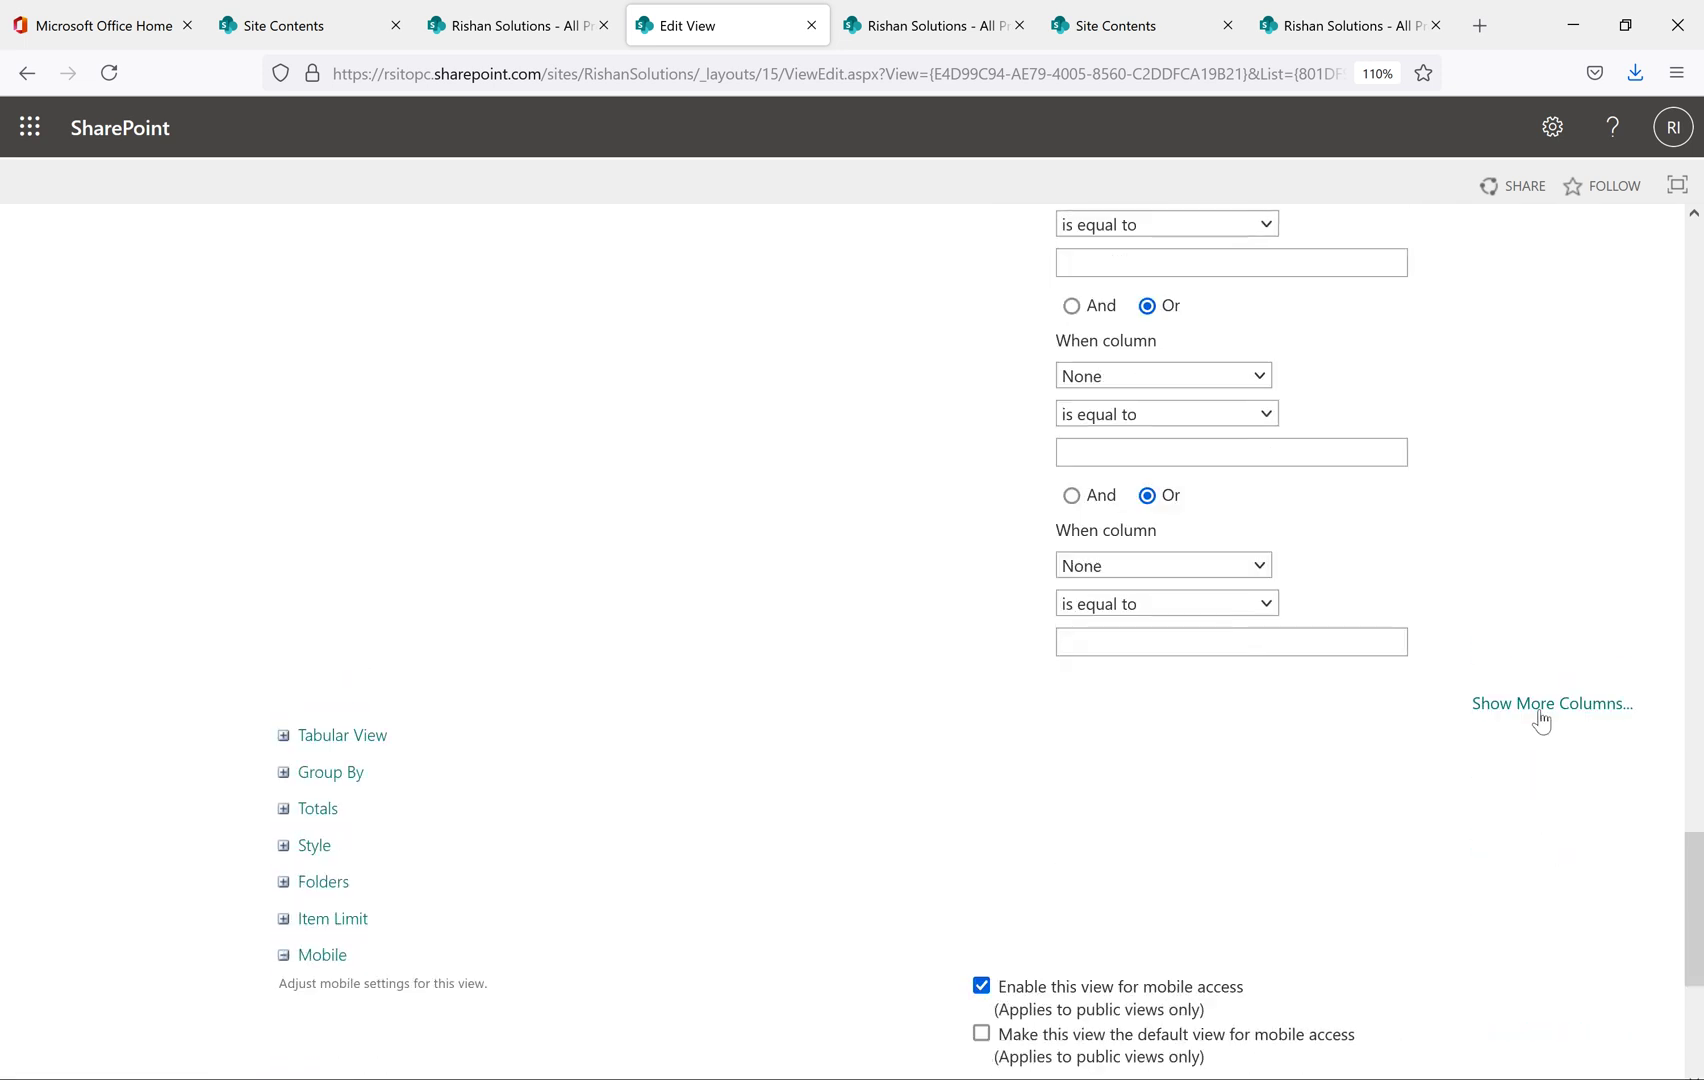
left_click(1541, 715)
scroll(1525, 680, "down", 3)
left_click_drag(1166, 455, 1100, 425)
left_click(1527, 579)
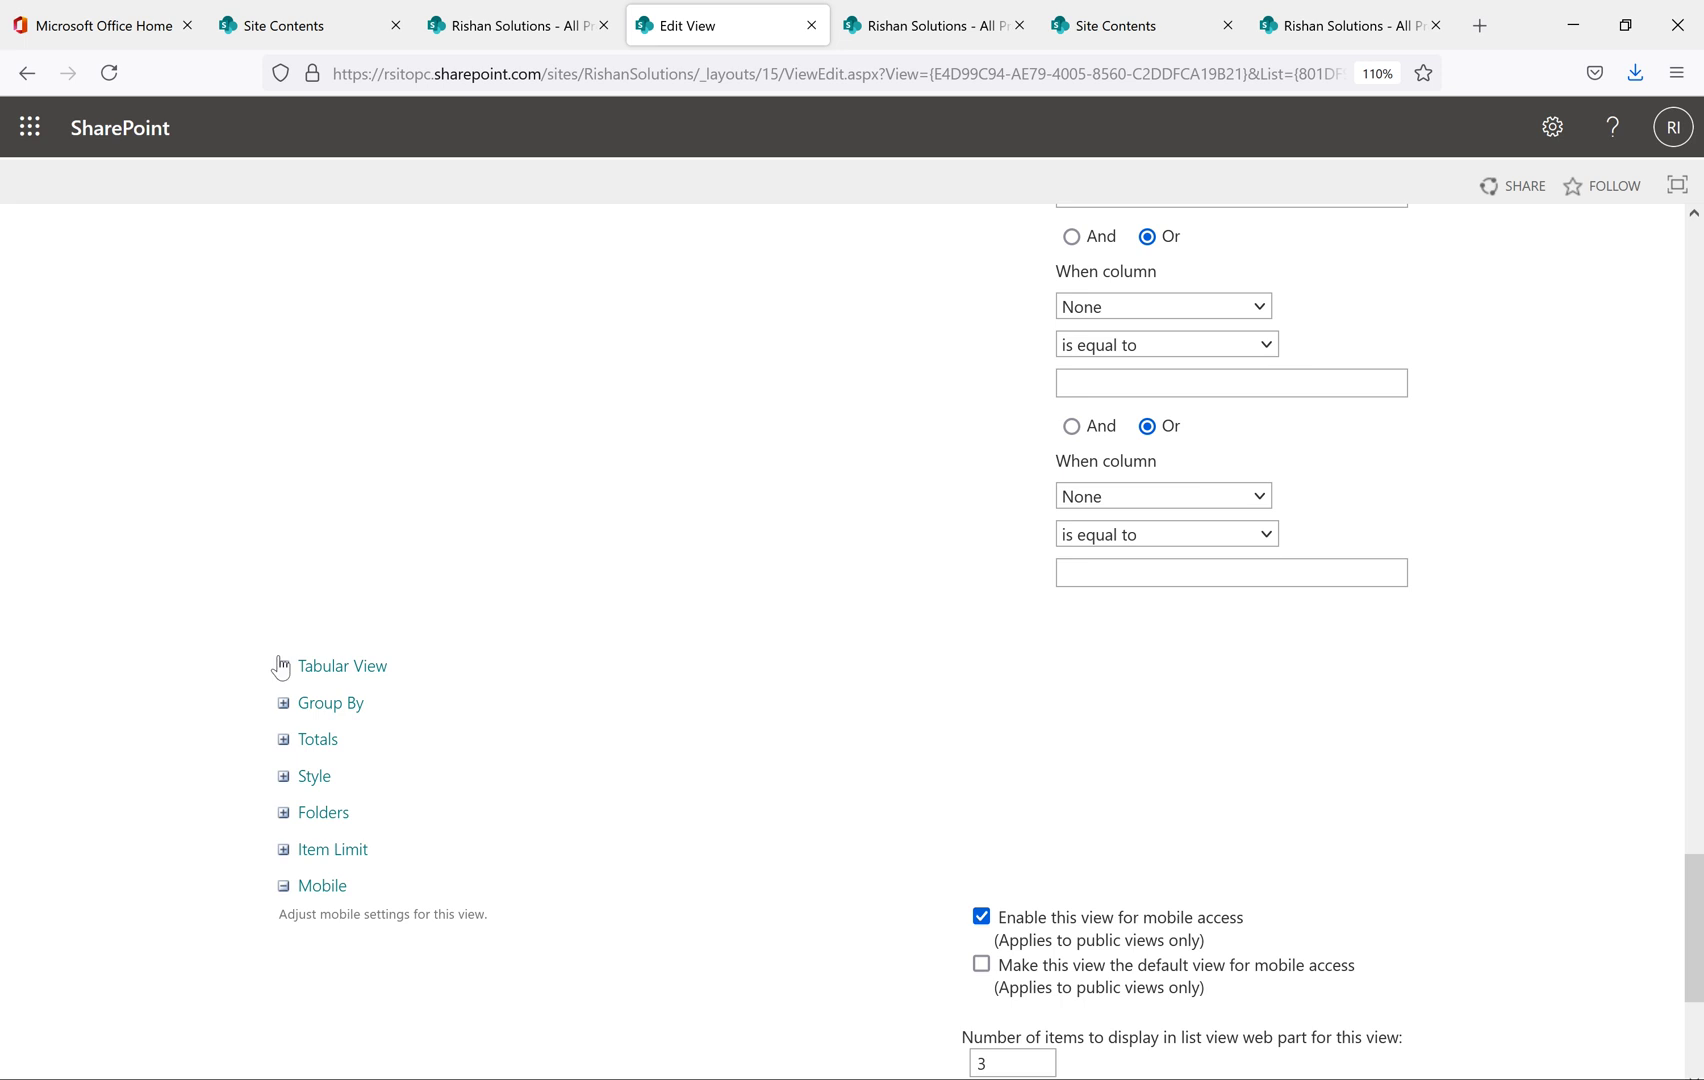
Expand and examine the Technology view's Group By and Totals settings
left_click(283, 704)
scroll(925, 605, "down", 3)
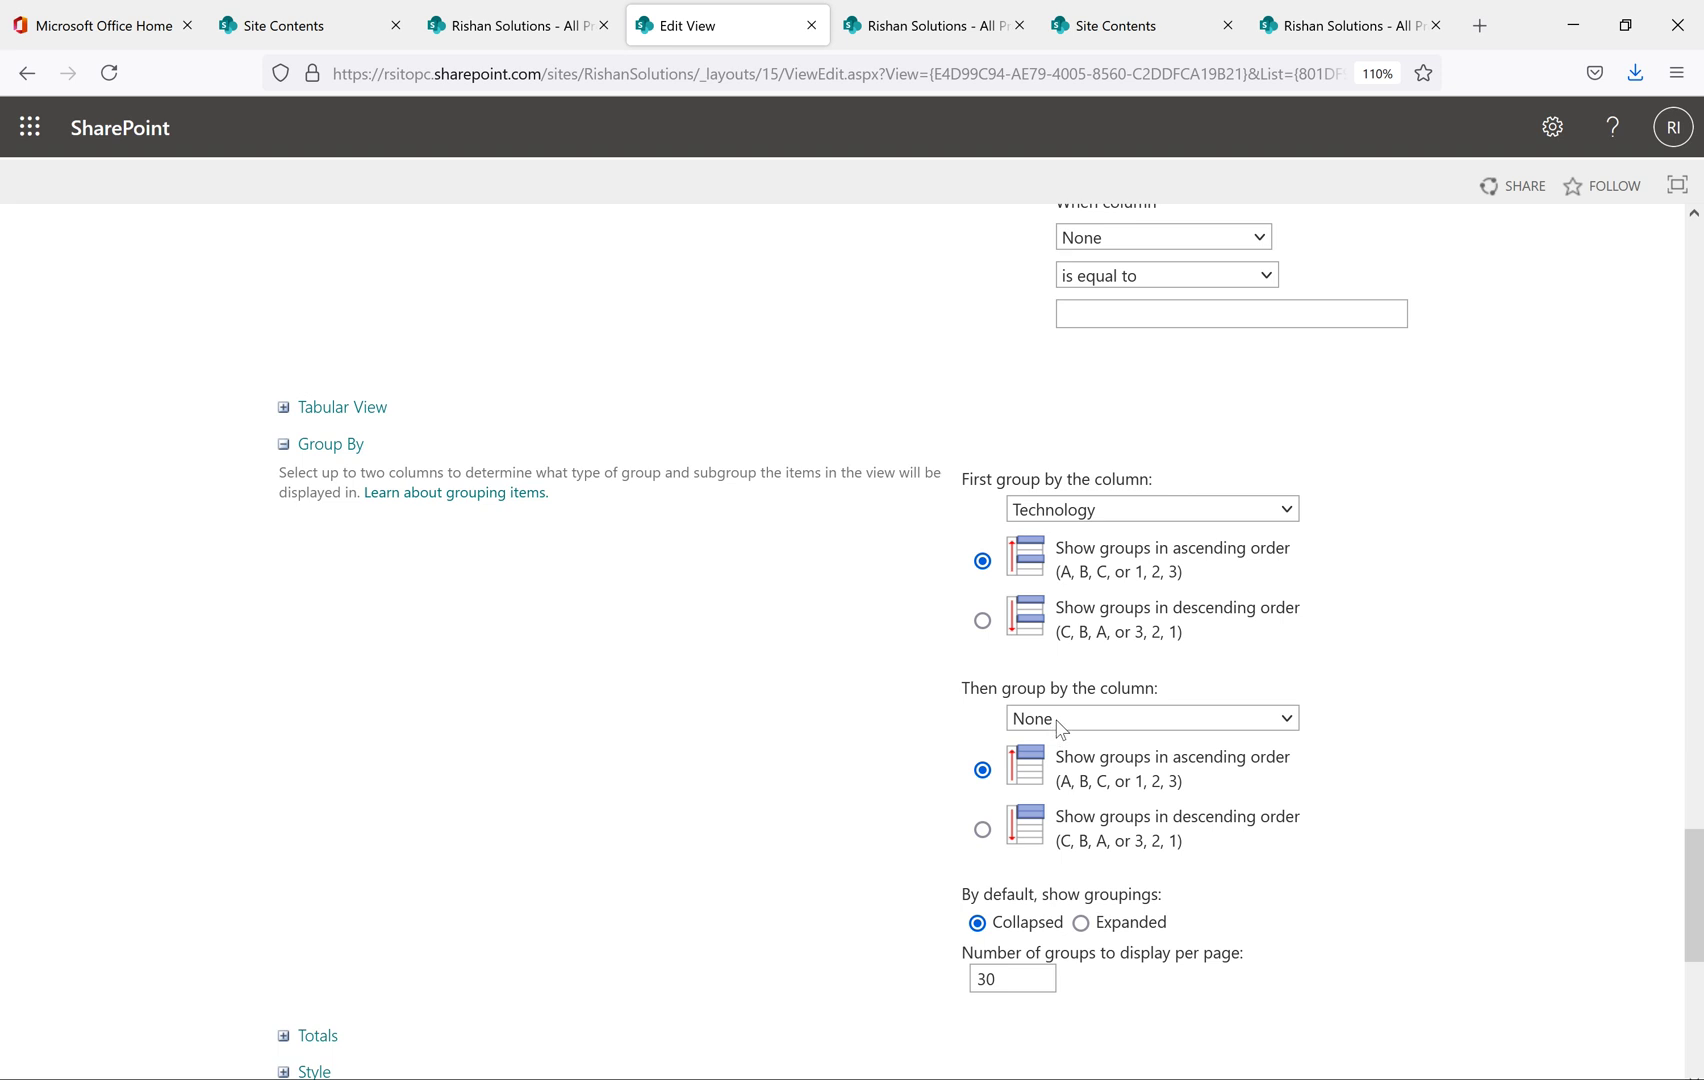
scroll(1060, 727, "down", 5)
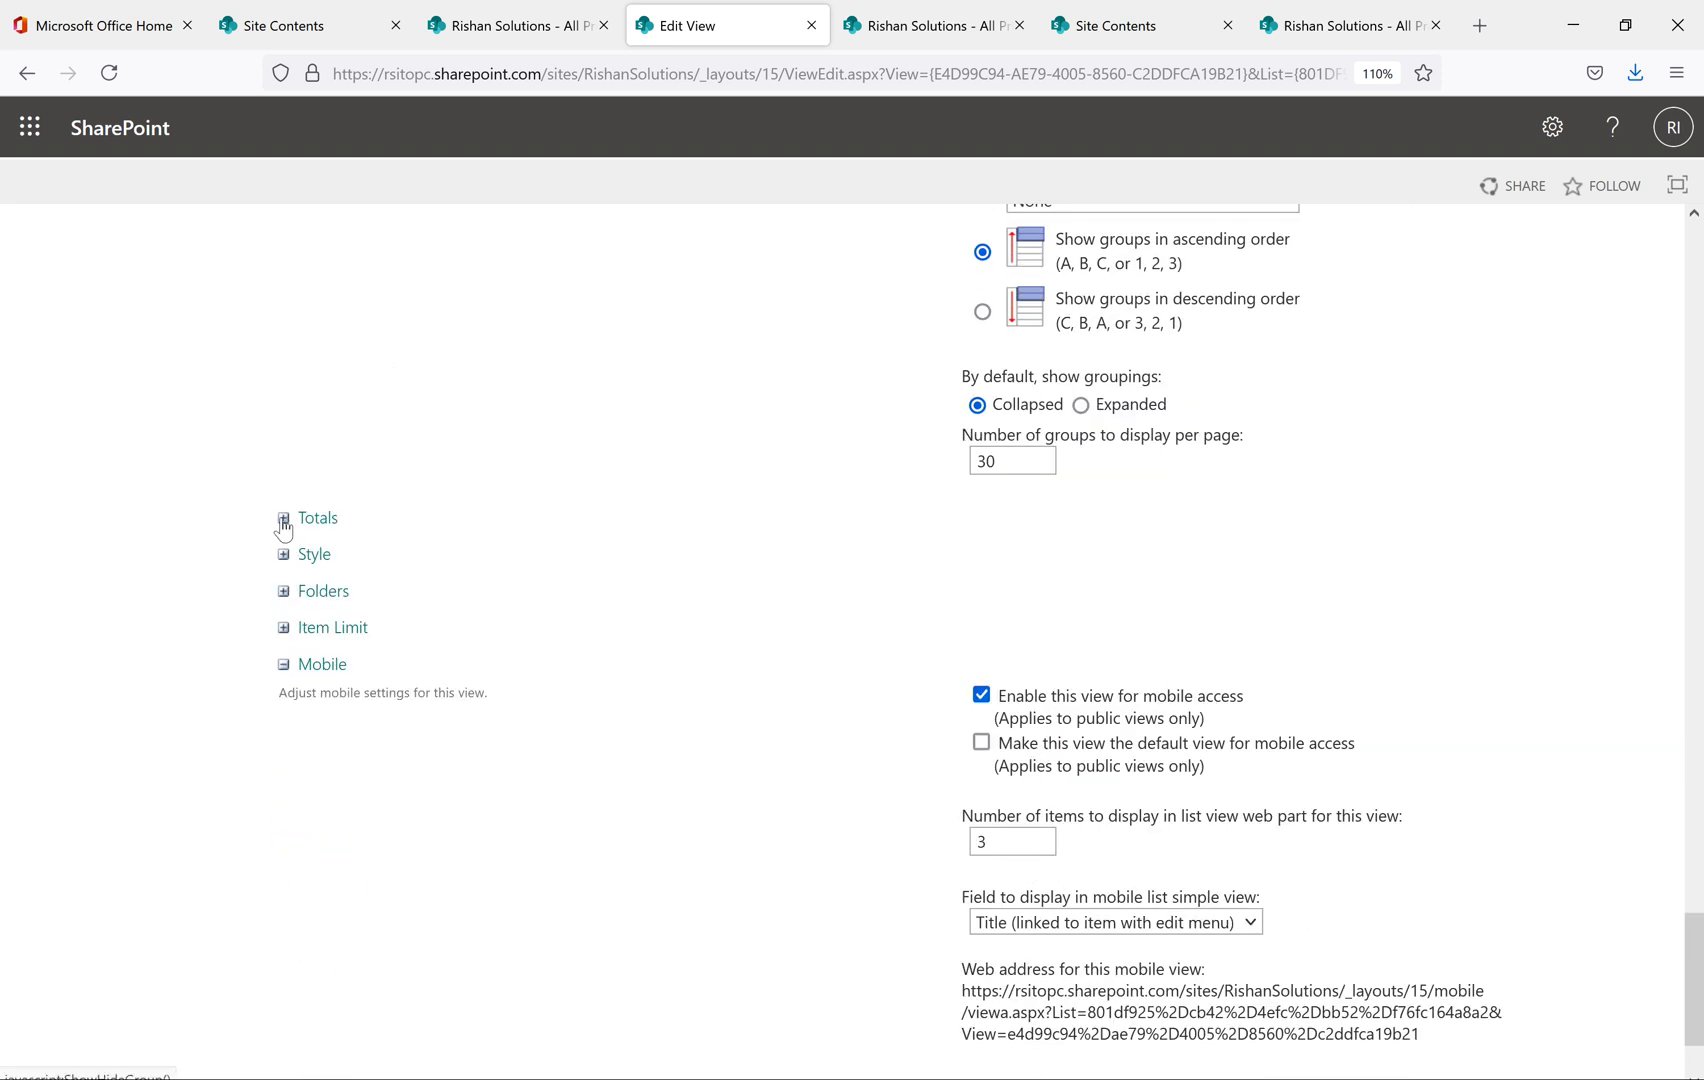
left_click(283, 519)
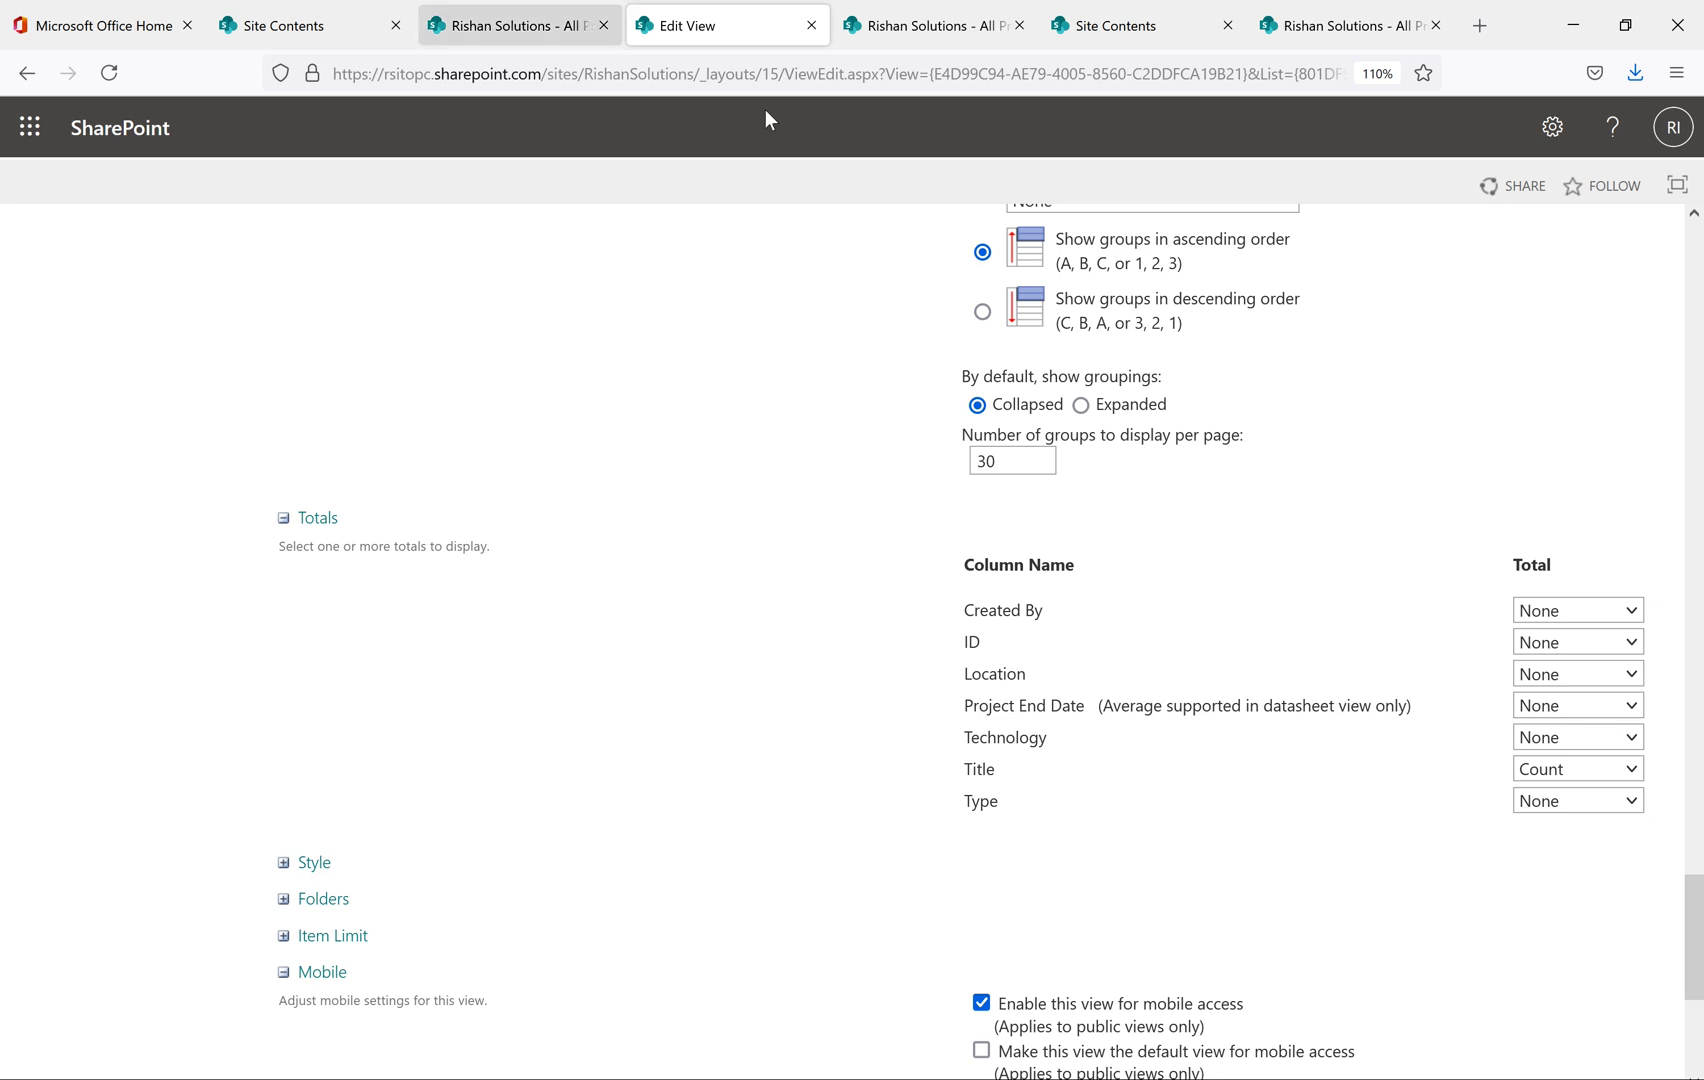
Compare the item count in the SharePoint group with the grouped Technology view, and check the All Items view
left_click(465, 24)
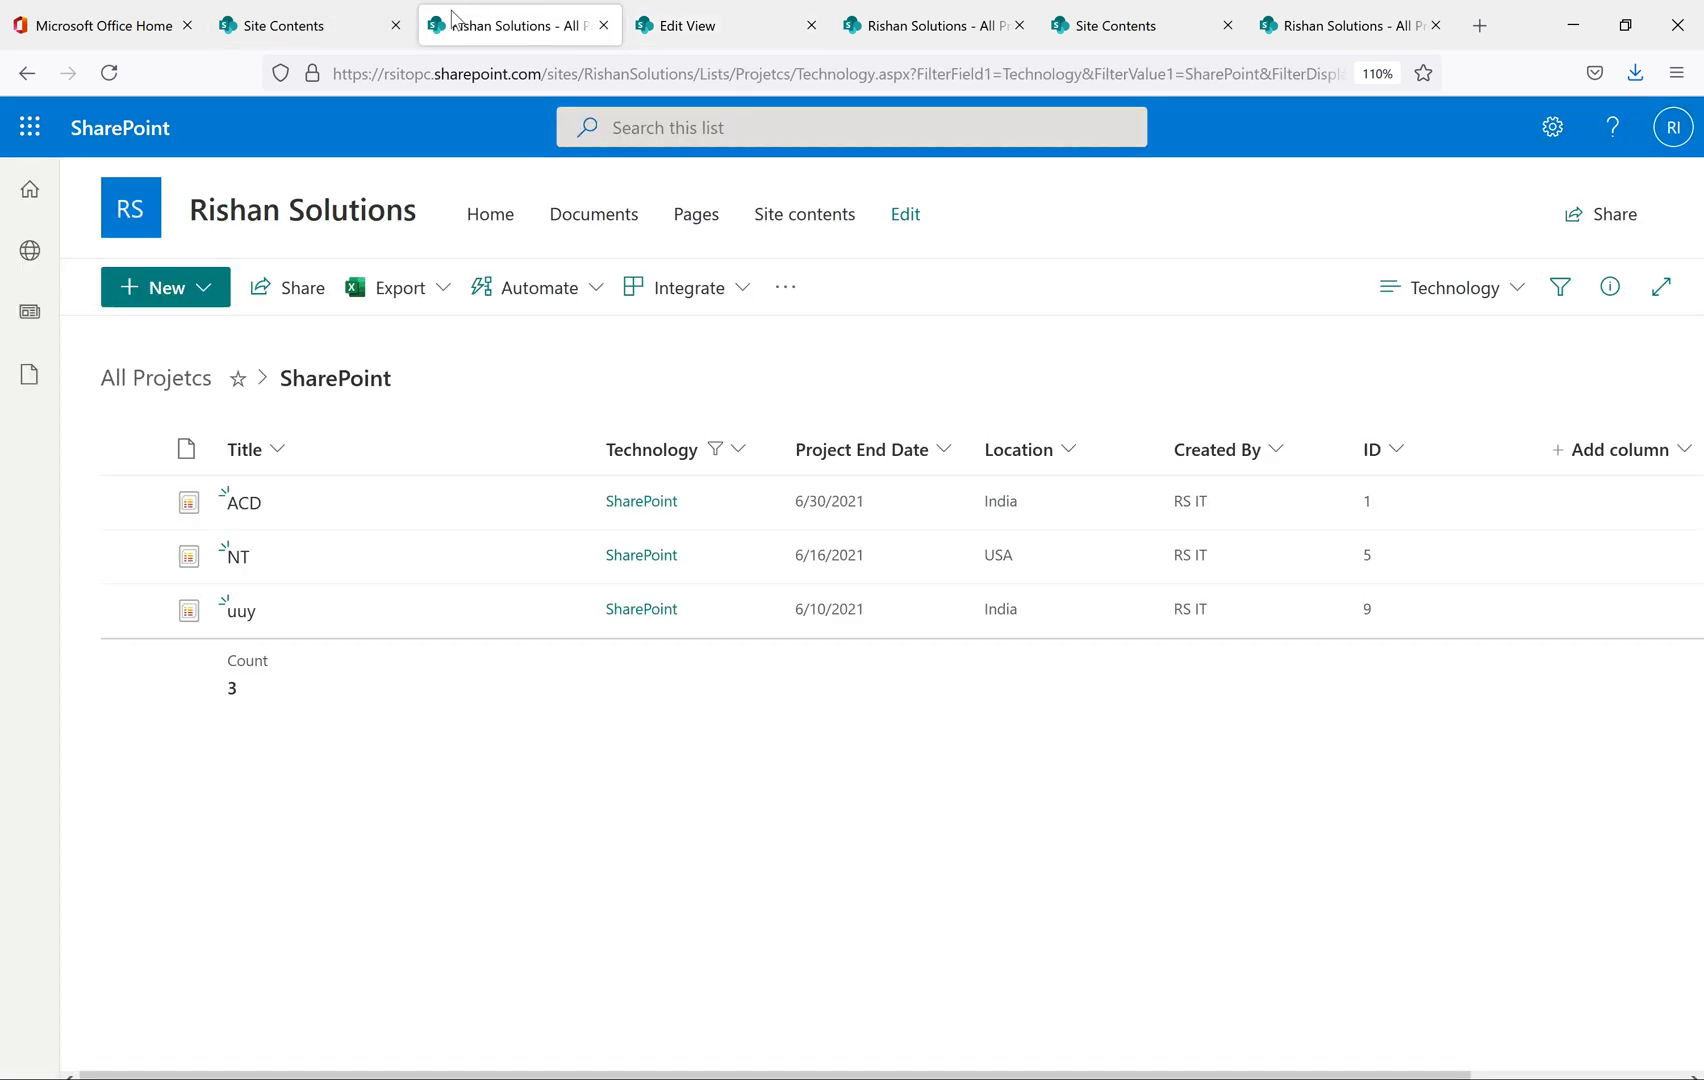
left_click_drag(212, 677, 631, 787)
left_click(631, 787)
left_click(1100, 30)
left_click(955, 22)
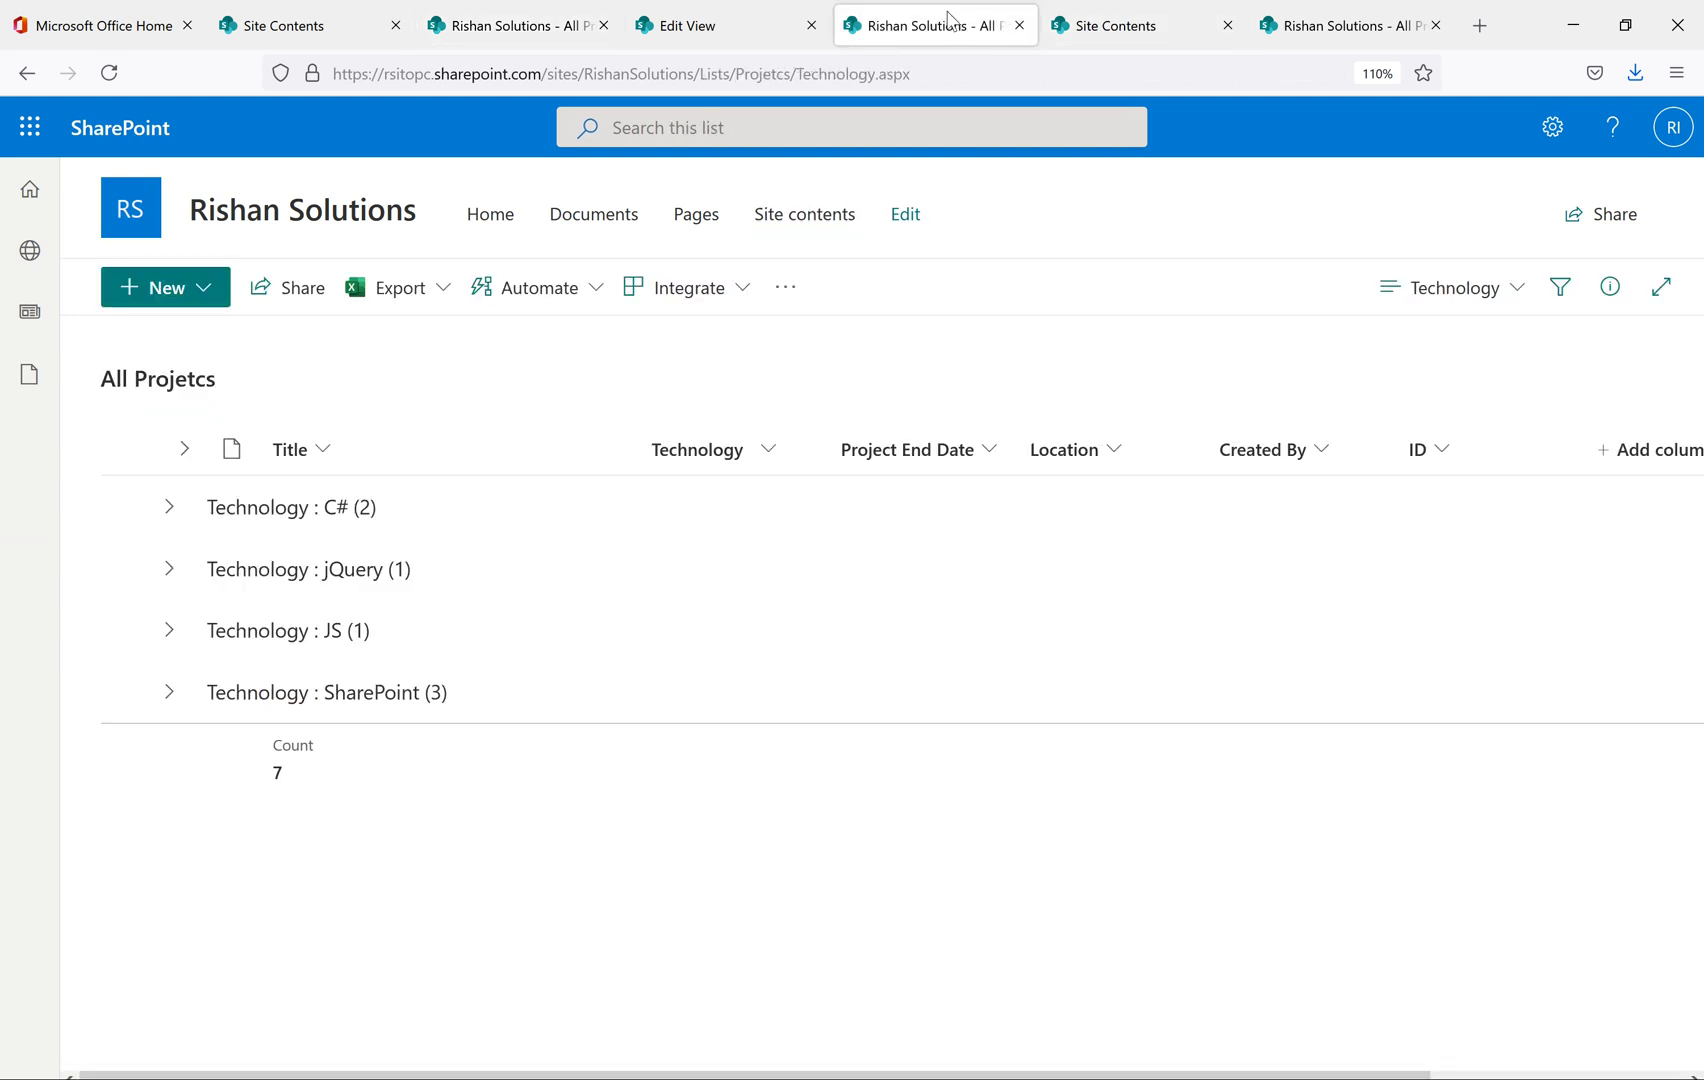
left_click(1345, 15)
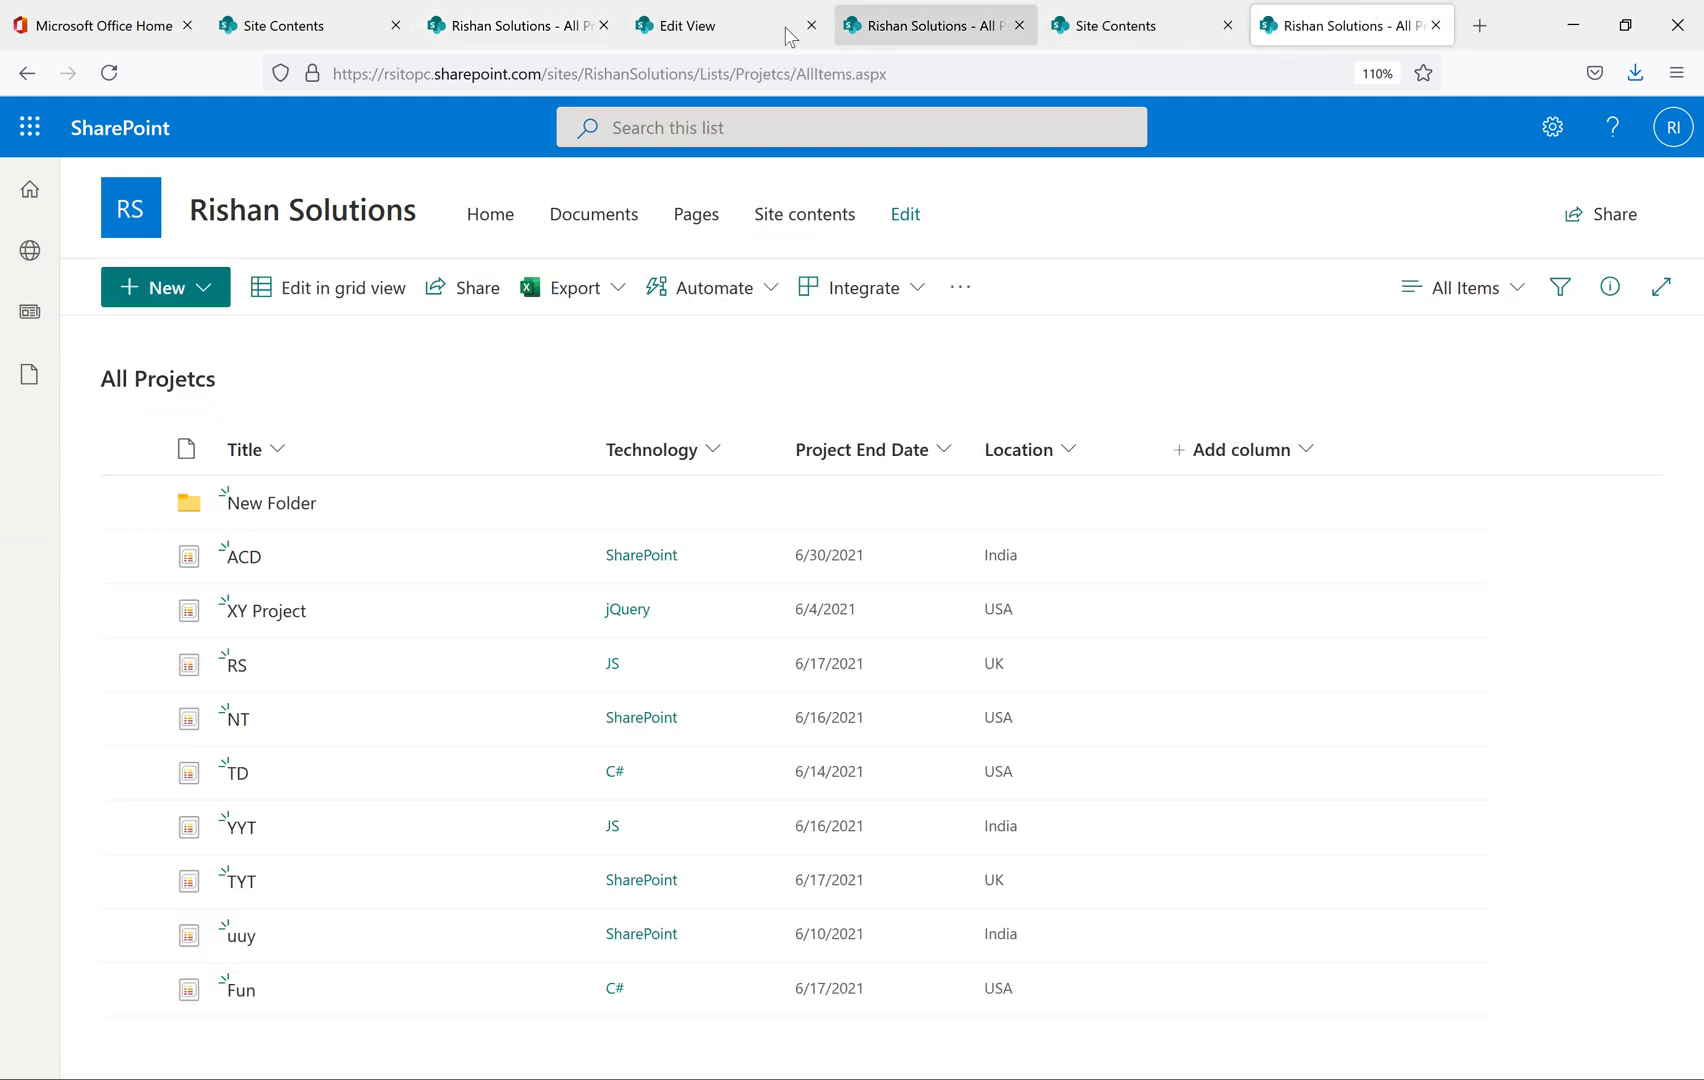
Return to the Technology view's settings and examine its Style, Folders, Item Limit and Mobile options
left_click(720, 25)
scroll(838, 655, "down", 3)
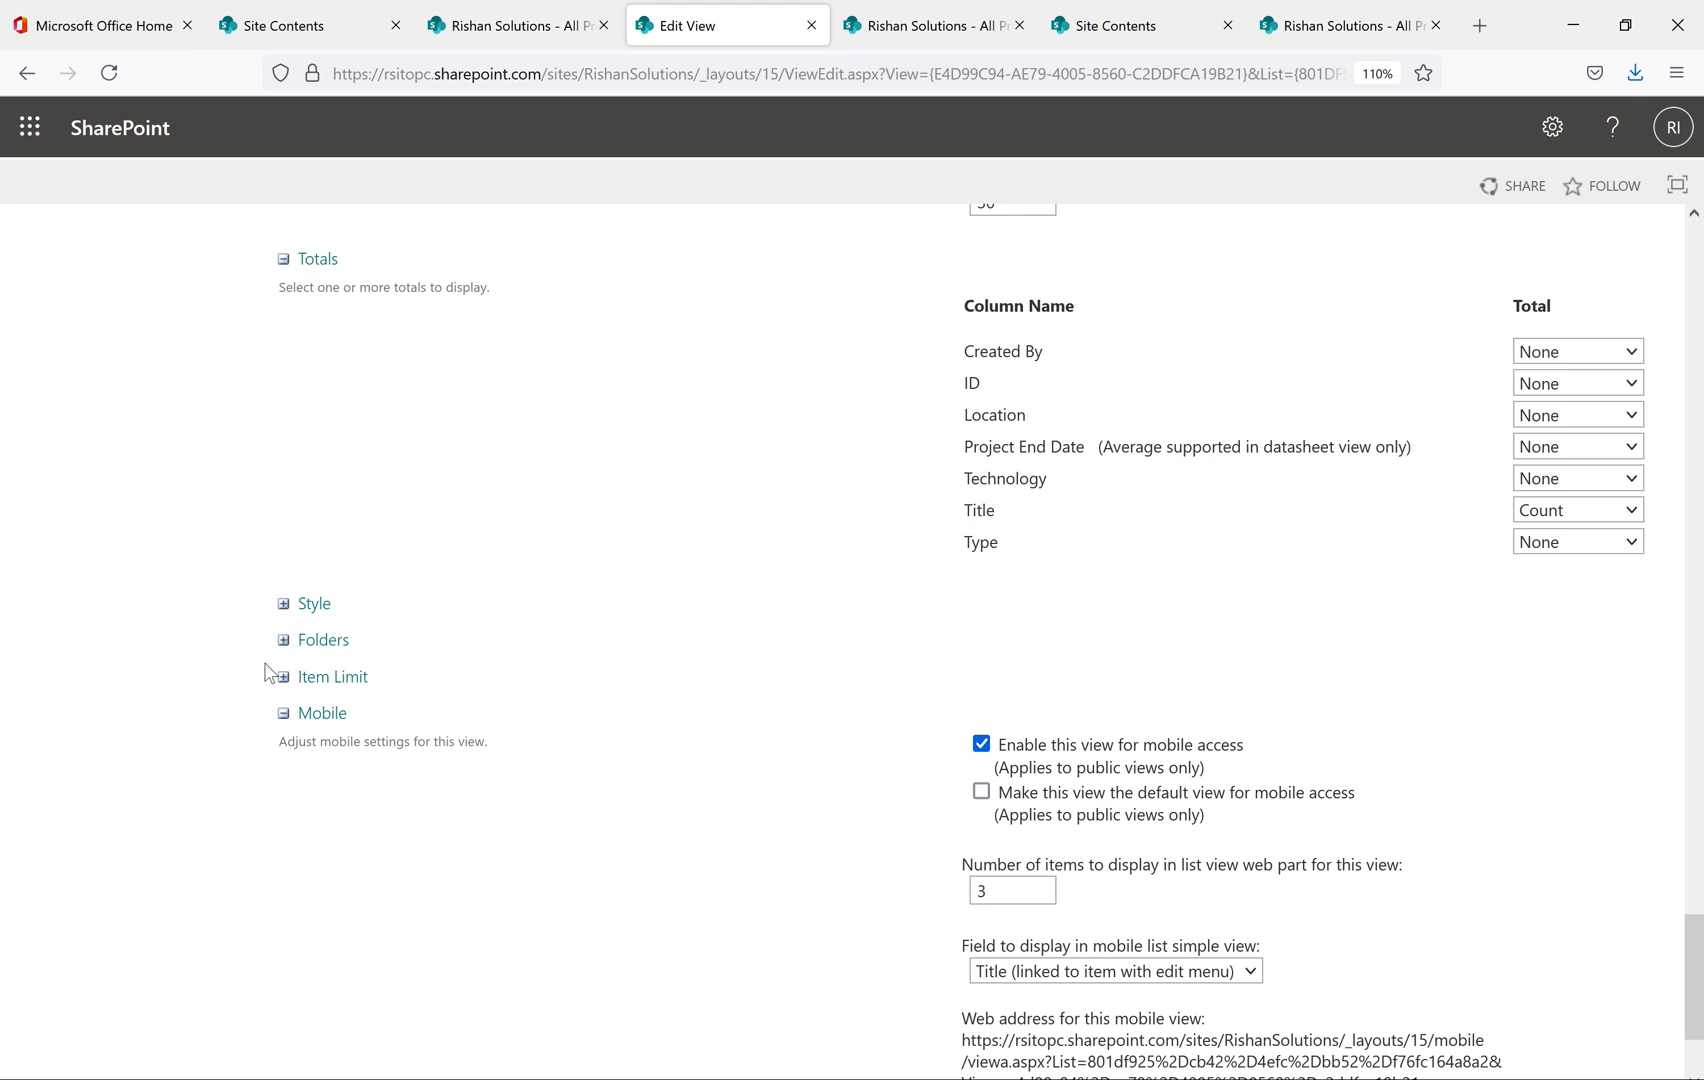
left_click(284, 608)
scroll(300, 760, "down", 3)
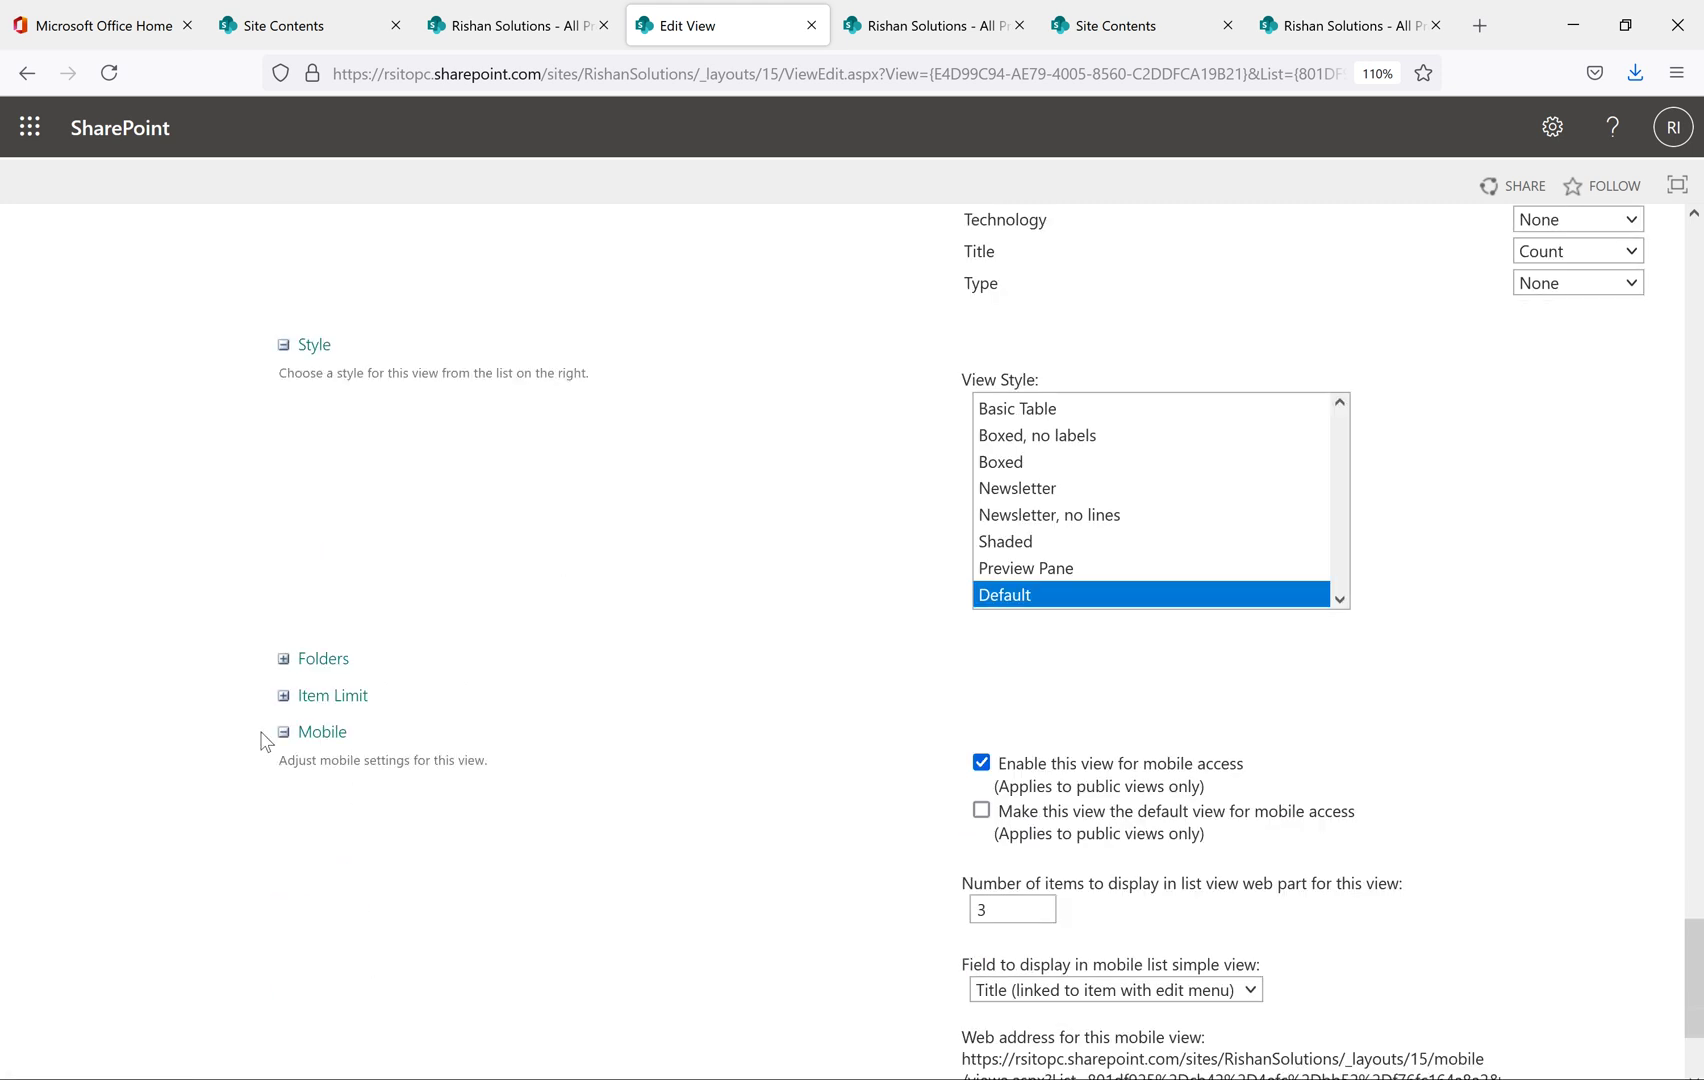
left_click(284, 659)
scroll(1100, 712, "down", 2)
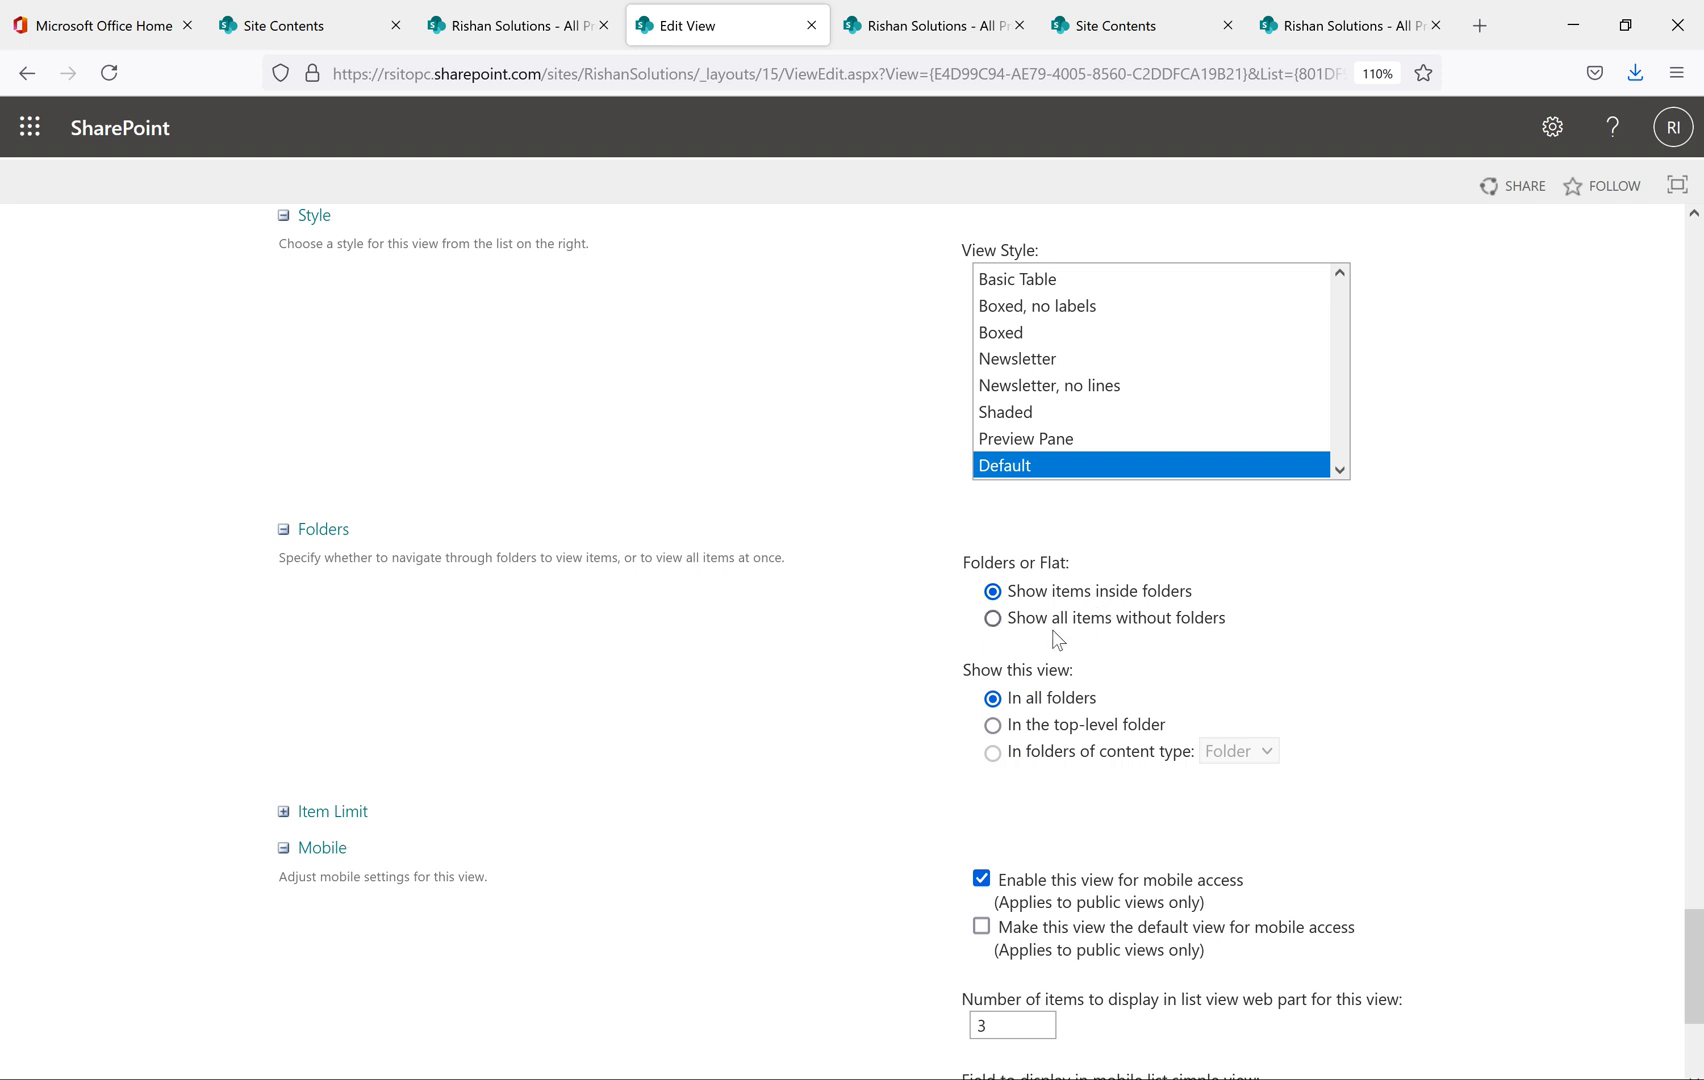
scroll(640, 601, "down", 3)
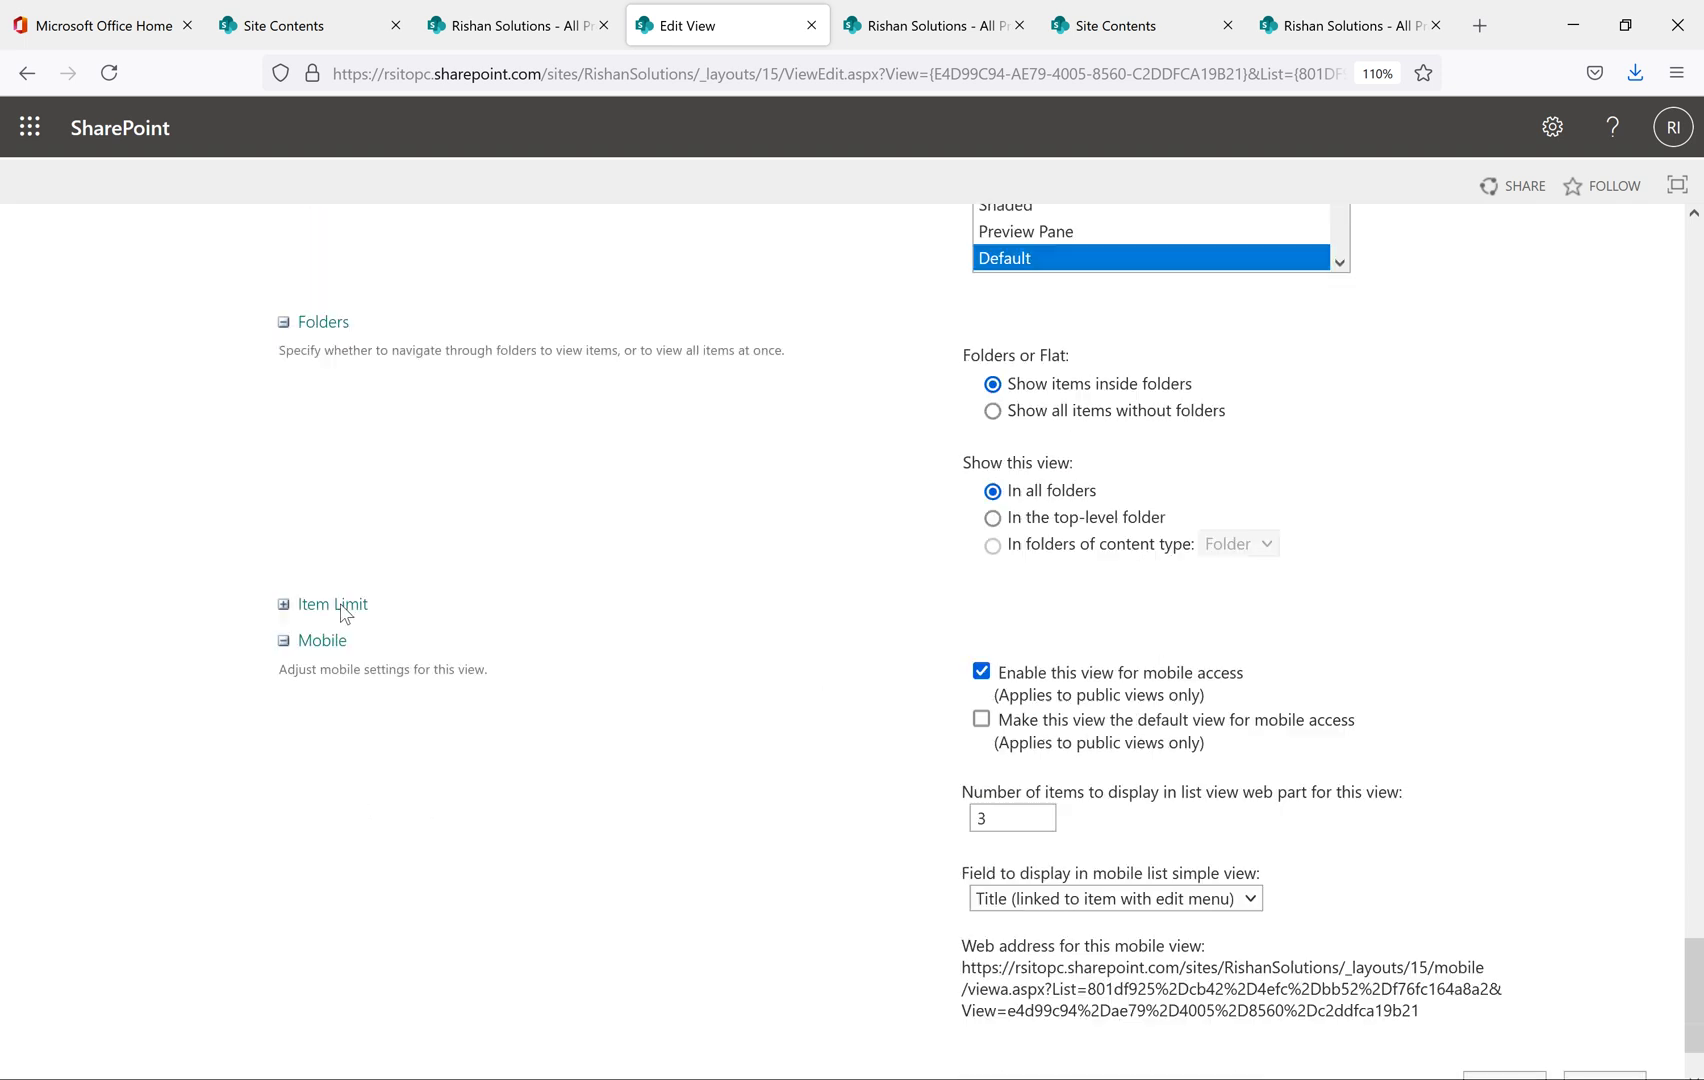
left_click(284, 553)
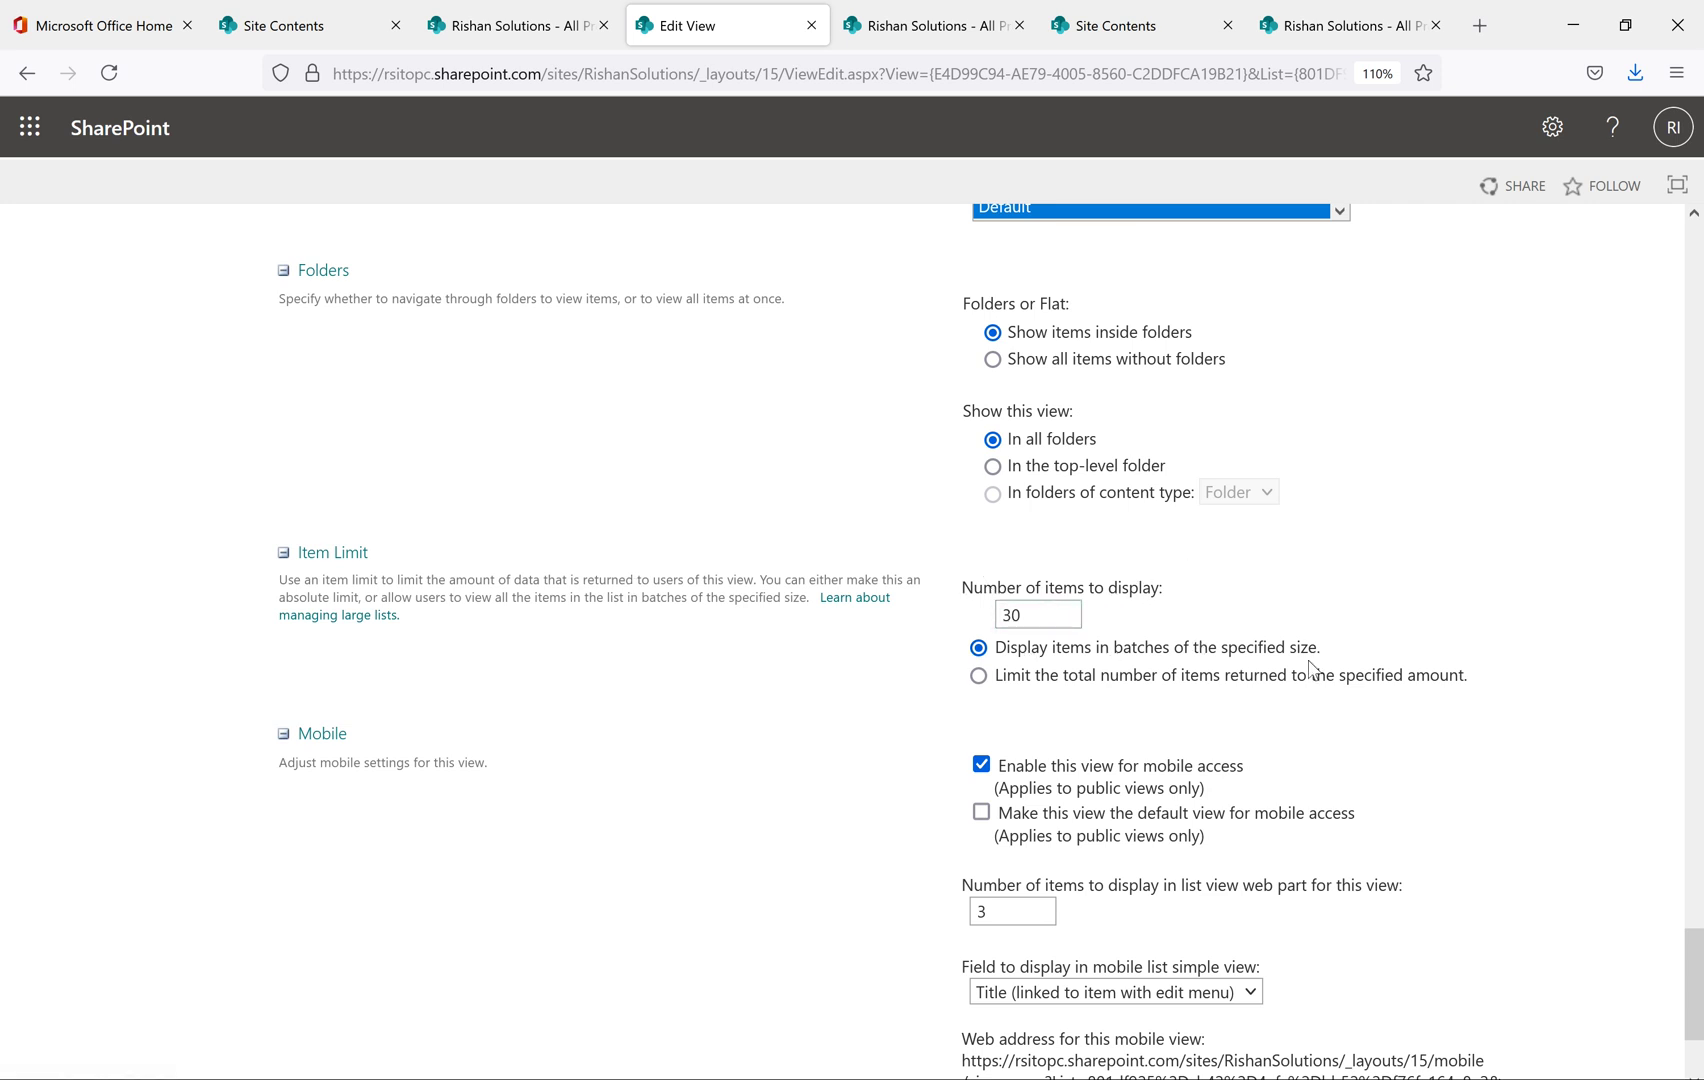
scroll(1312, 668, "down", 2)
Go back to the start of the view settings and examine the view's name, web address and displayed columns
scroll(1160, 568, "up", 15)
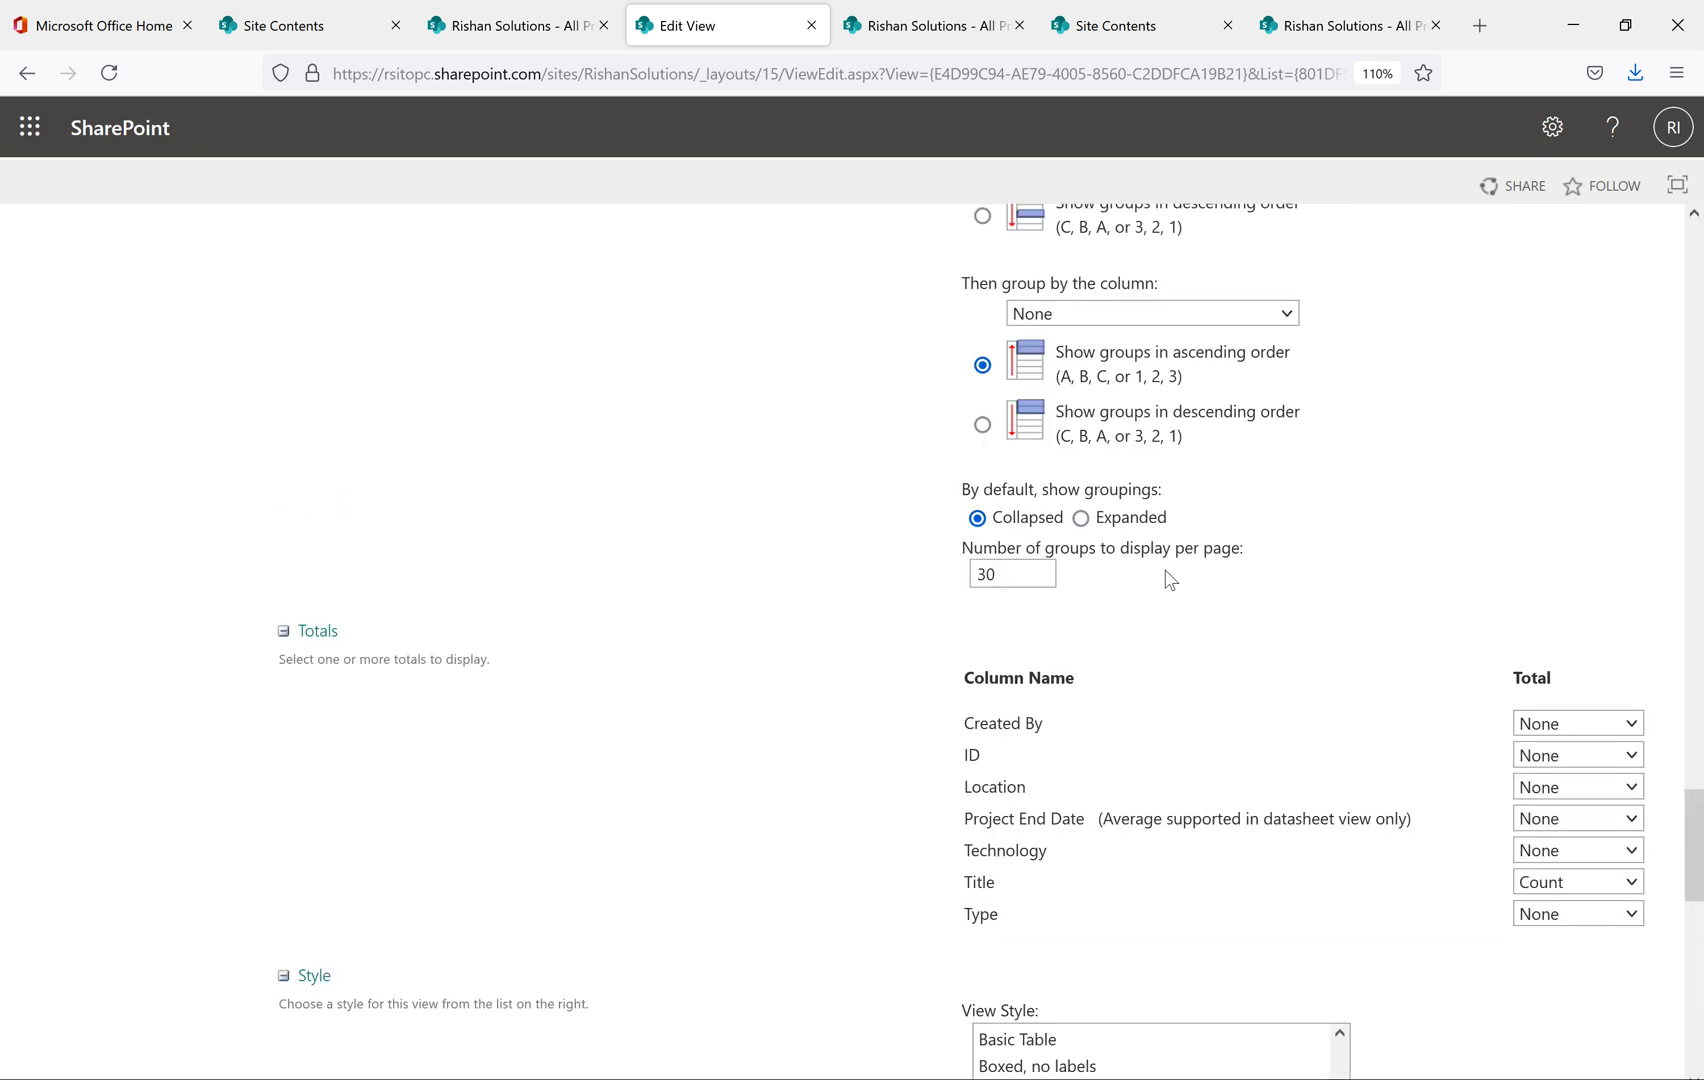
scroll(1168, 569, "up", 15)
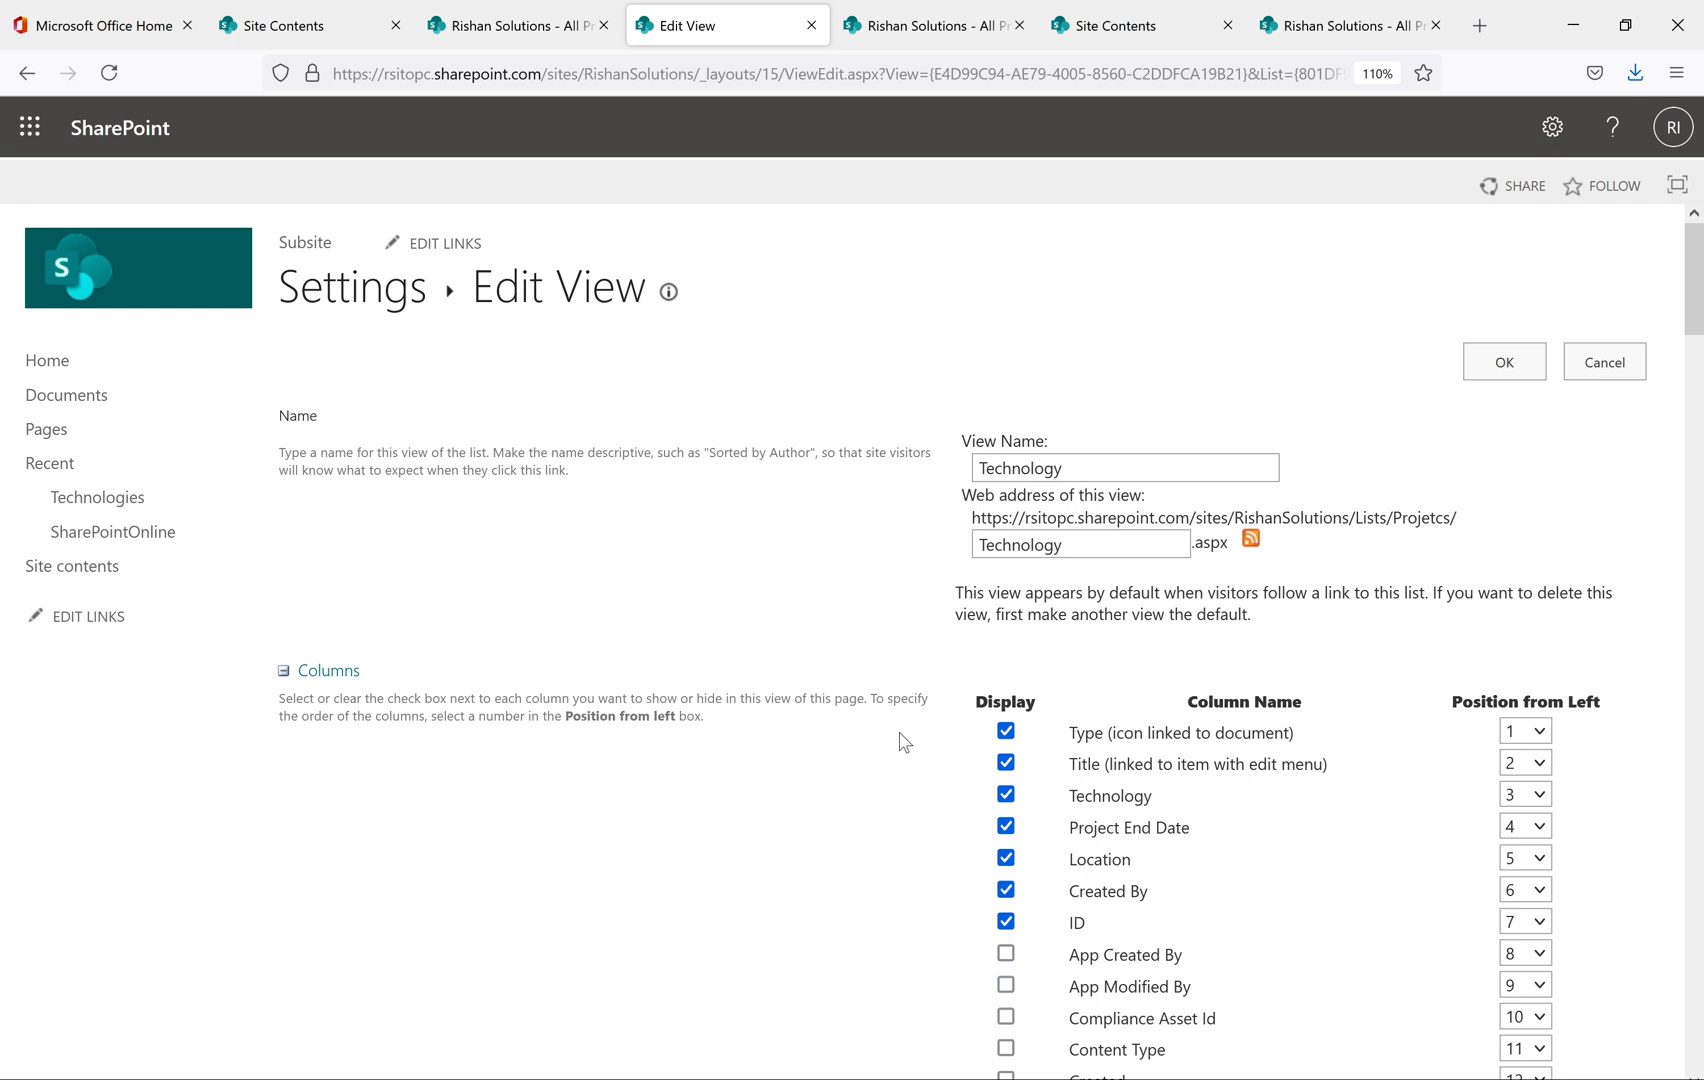
scroll(918, 768, "down", 2)
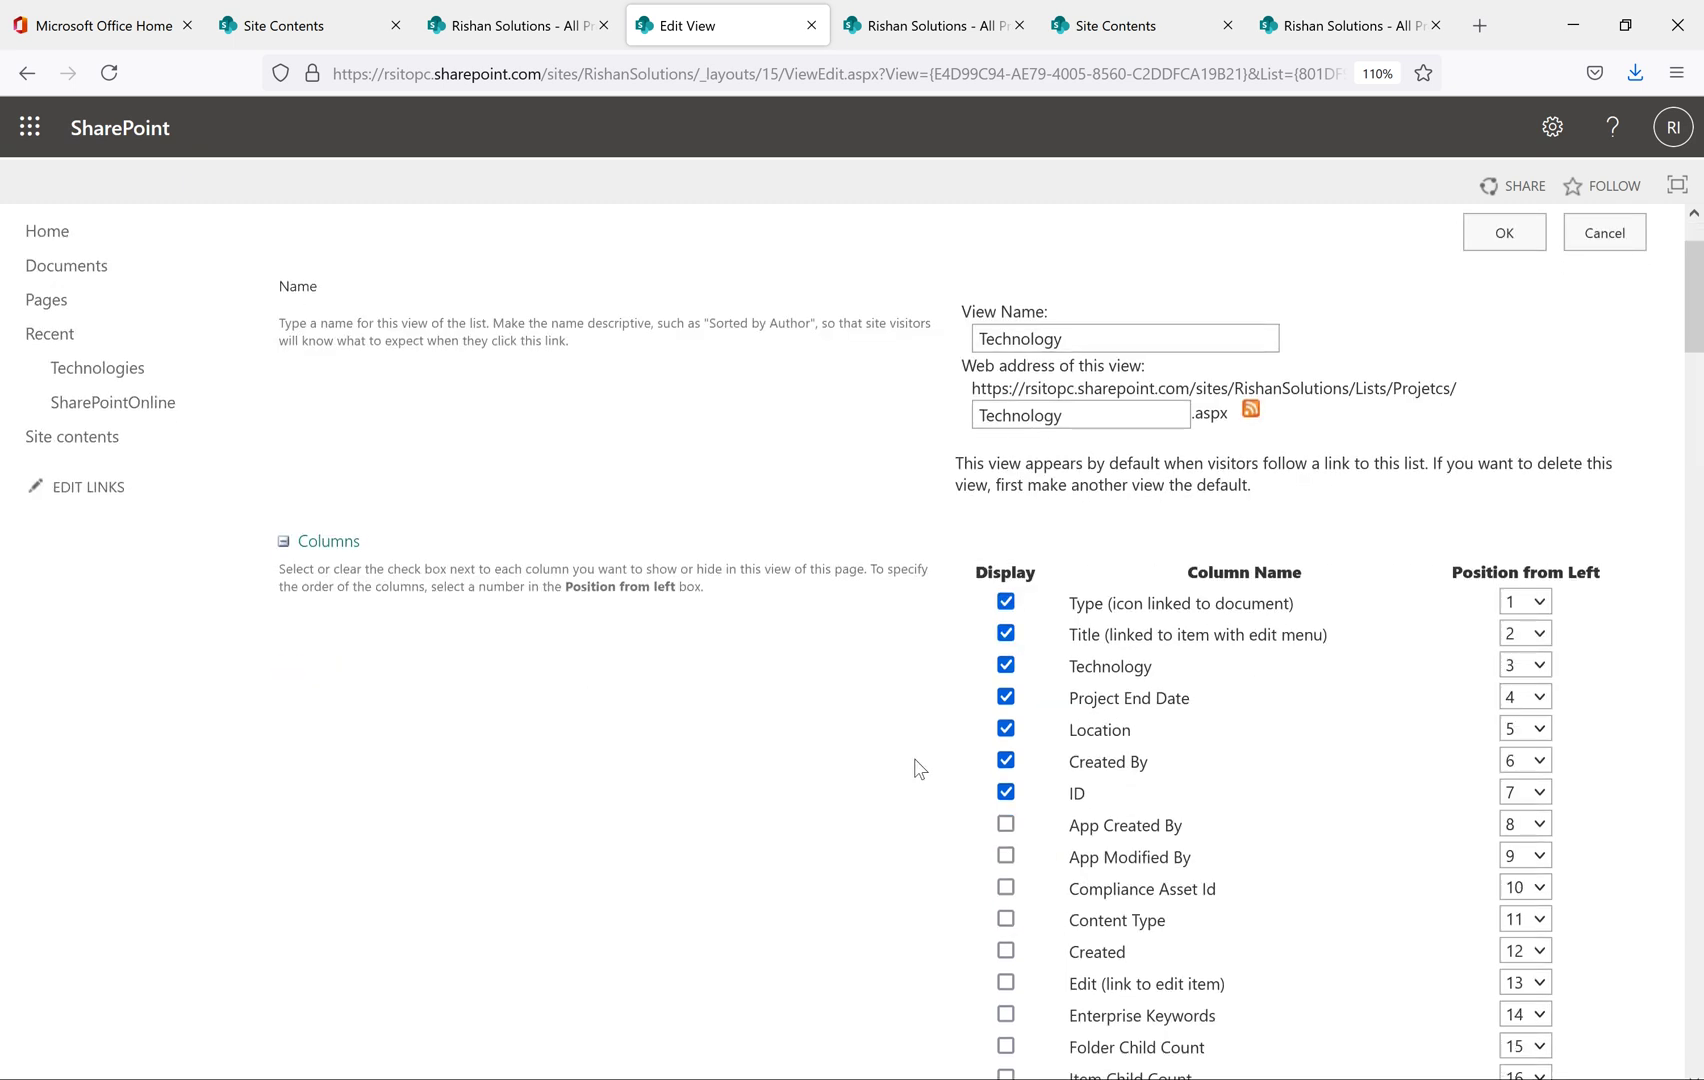